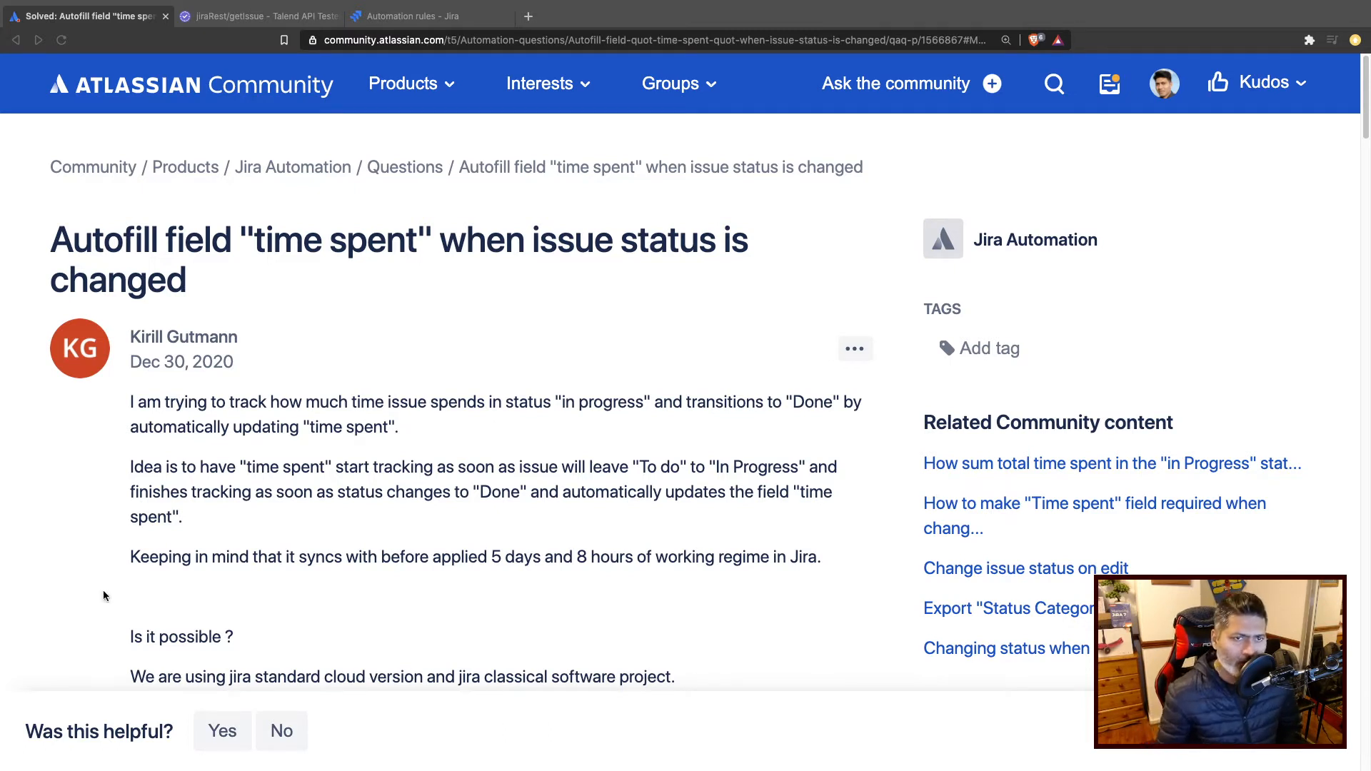
Read the question and accepted answer, examining the REST endpoint's {{issue.key}} smart value and ?expand=changelog parameter.
{"action": "scroll", "coordinate": [242, 550], "scroll_direction": "down", "scroll_amount": 1}
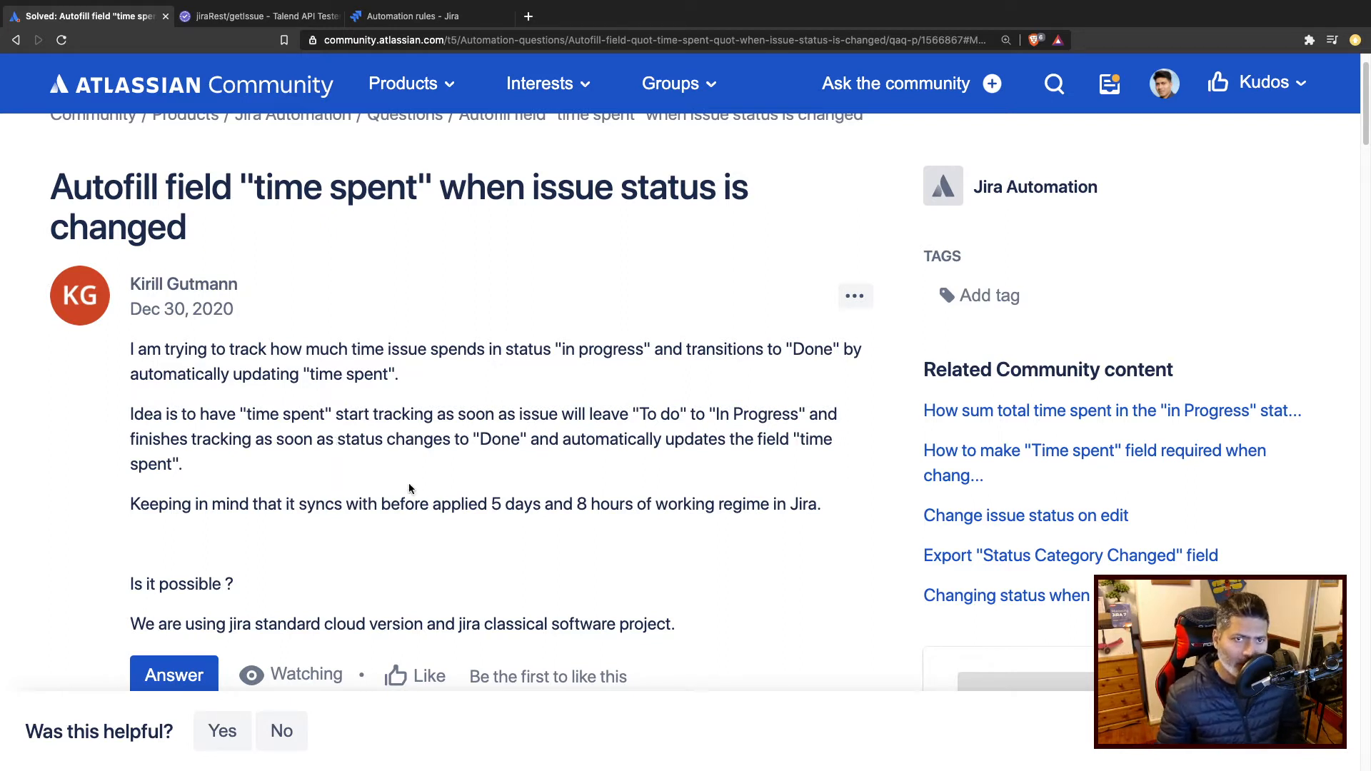
{"action": "scroll", "coordinate": [422, 492], "scroll_direction": "down", "scroll_amount": 1}
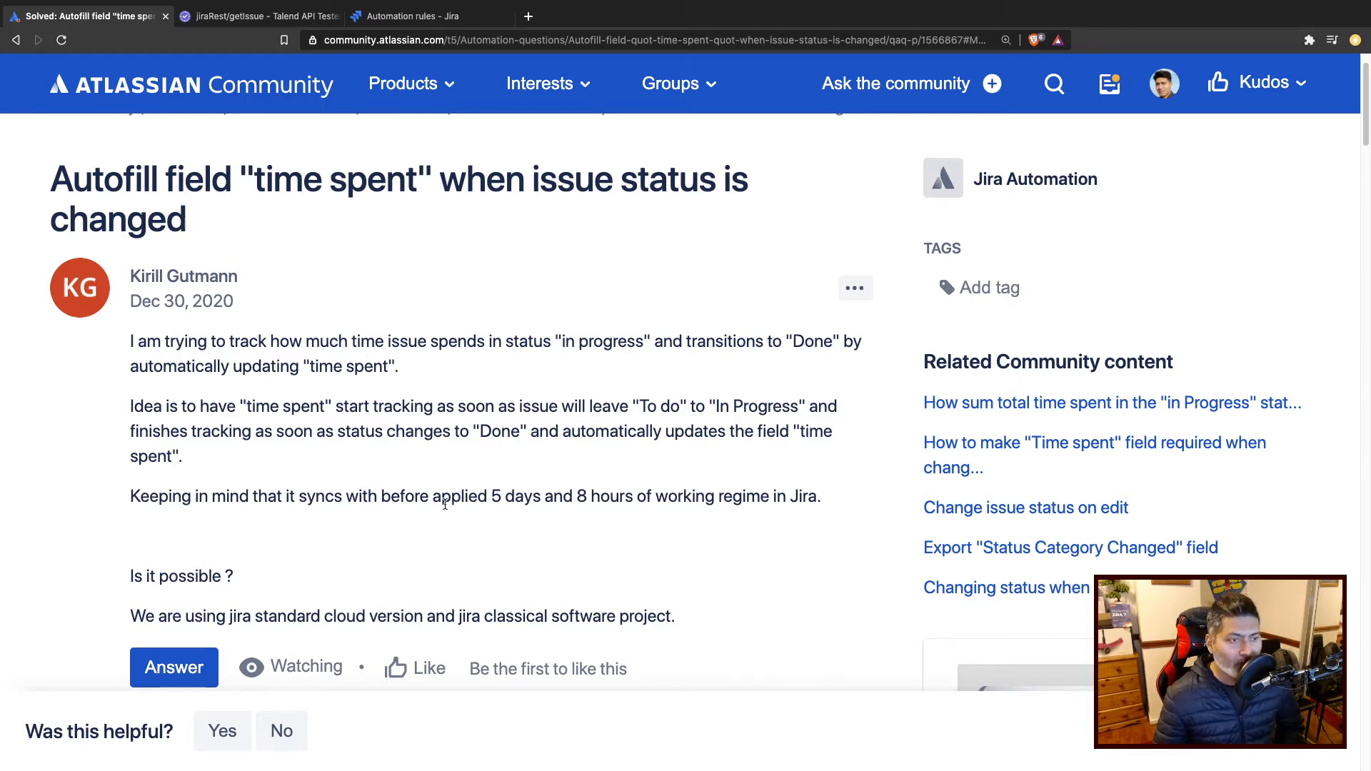
{"action": "scroll", "coordinate": [444, 504], "scroll_direction": "down", "scroll_amount": 10}
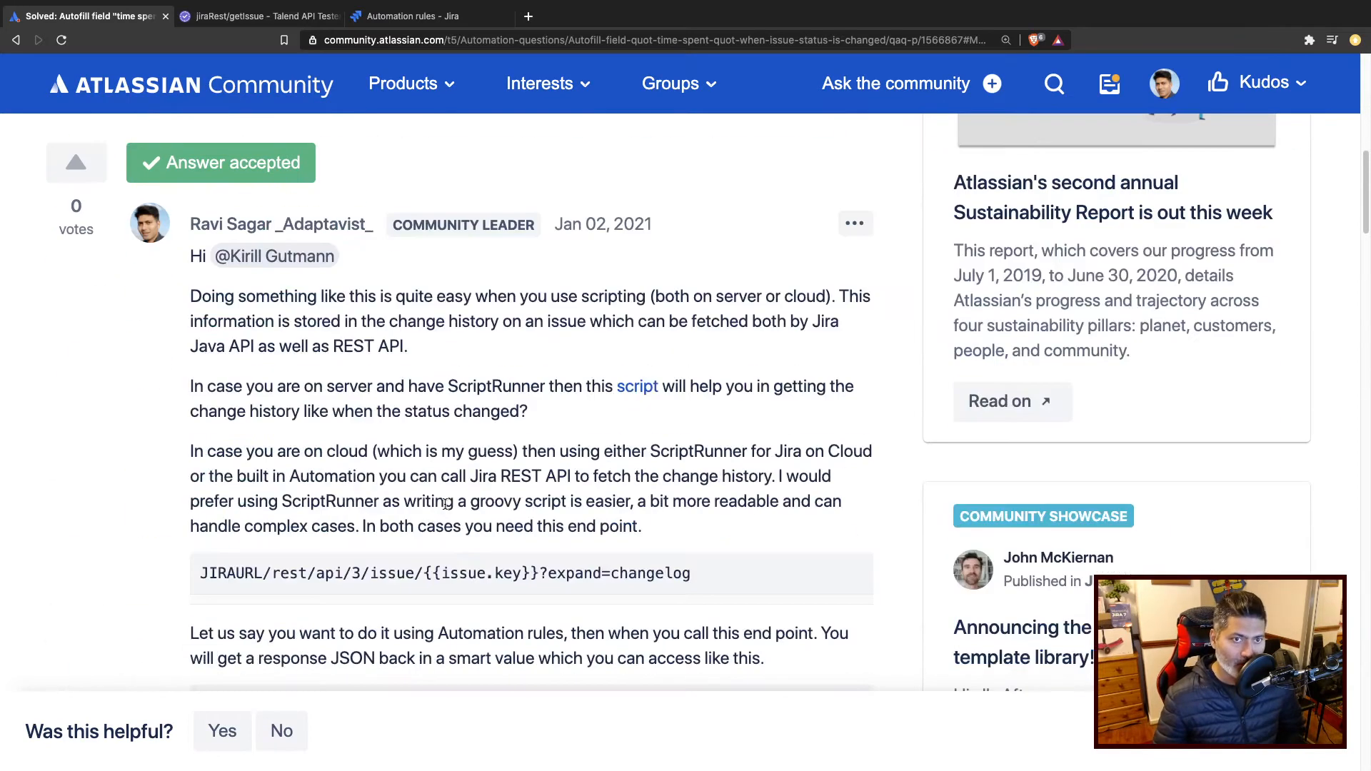
{"action": "scroll", "coordinate": [428, 491], "scroll_direction": "down", "scroll_amount": 2}
{"action": "triple_click", "coordinate": [406, 477]}
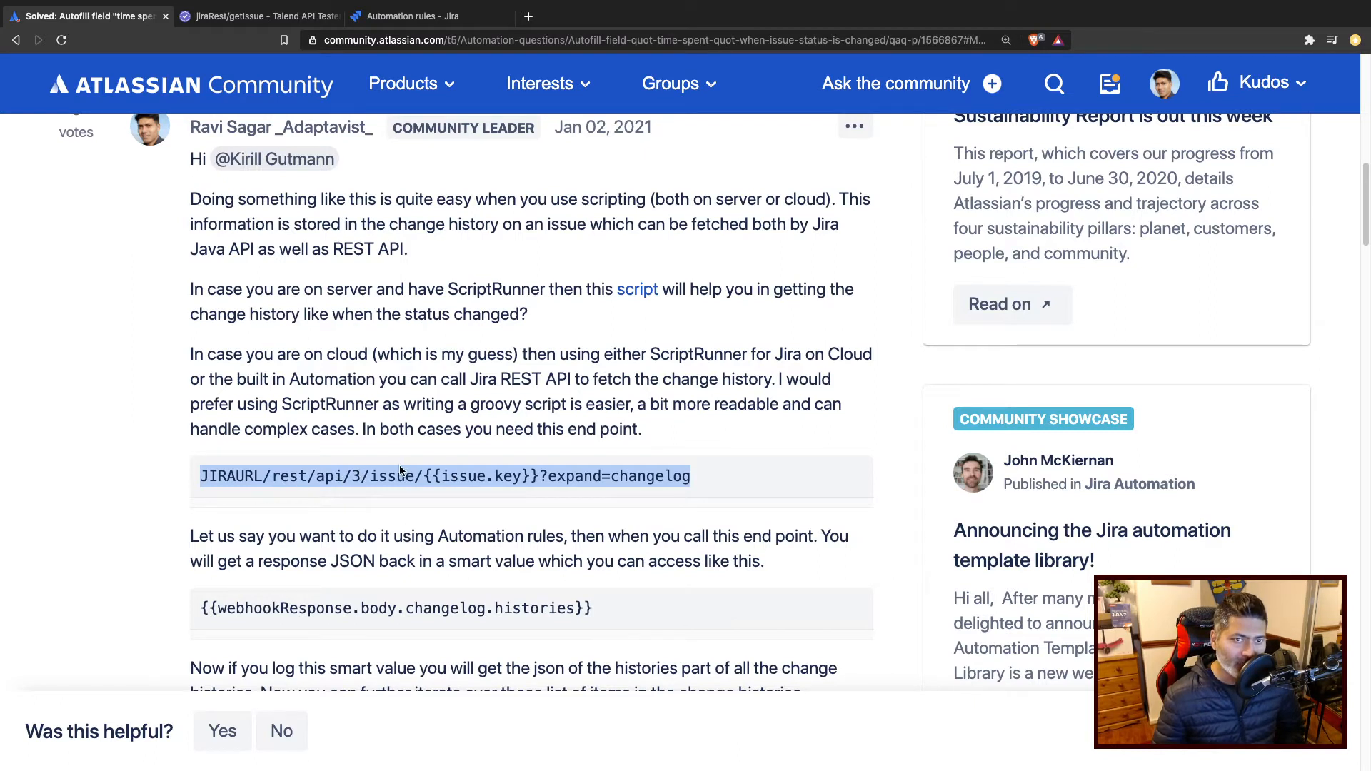
{"action": "left_click", "coordinate": [470, 481]}
{"action": "left_click_drag", "start_coordinate": [424, 476], "coordinate": [535, 476]}
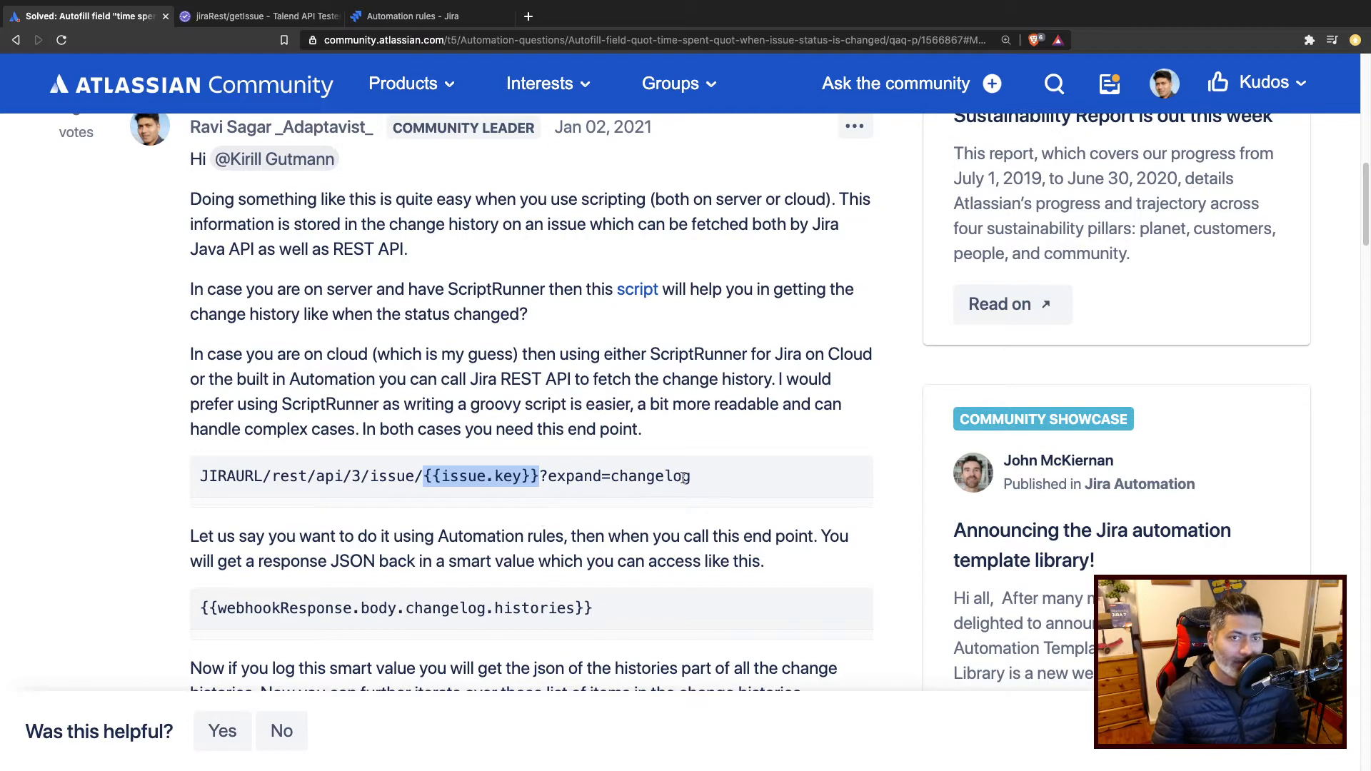
{"action": "left_click_drag", "start_coordinate": [730, 481], "coordinate": [612, 477]}
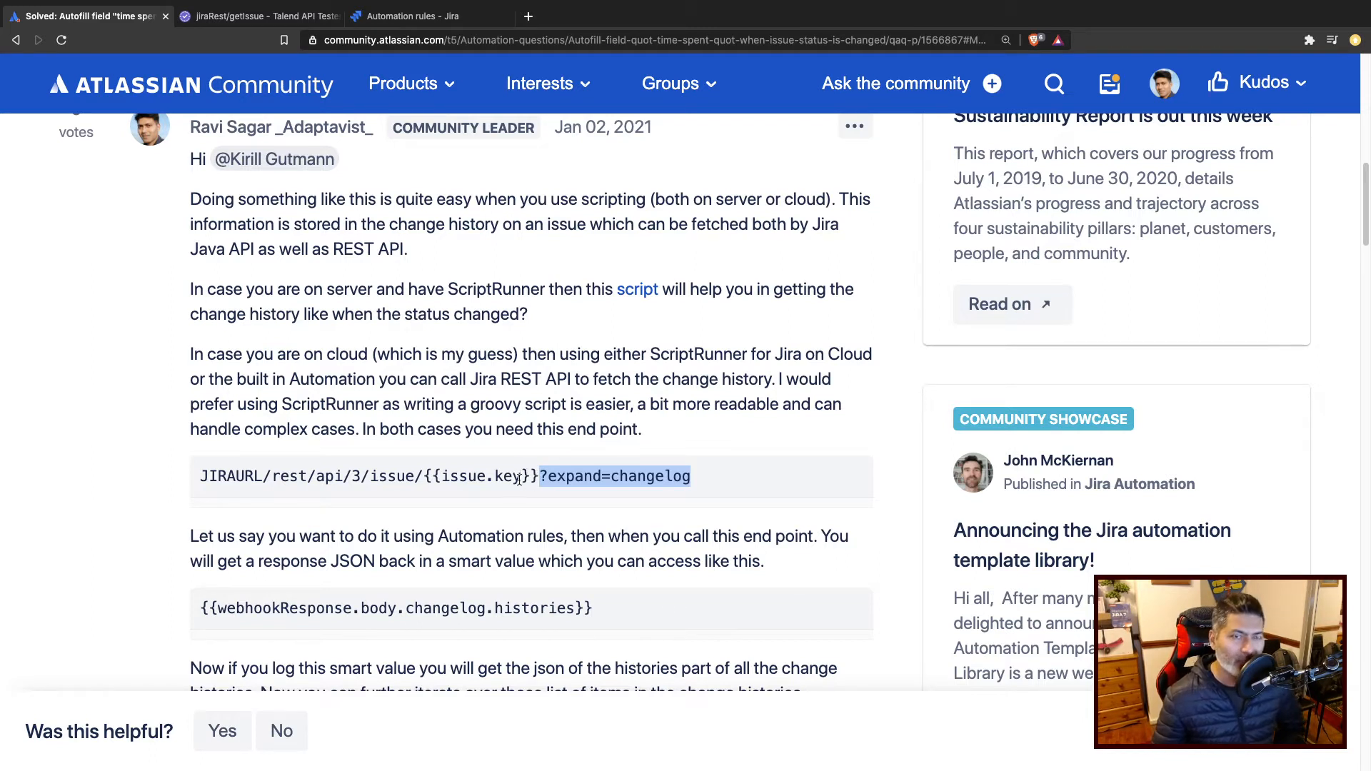
Switch to Talend API Tester, collapse the request headers and send the getIssue GET request for bt-39 with expand=changelog.
{"action": "left_click", "coordinate": [263, 22]}
{"action": "scroll", "coordinate": [747, 383], "scroll_direction": "up", "scroll_amount": 10}
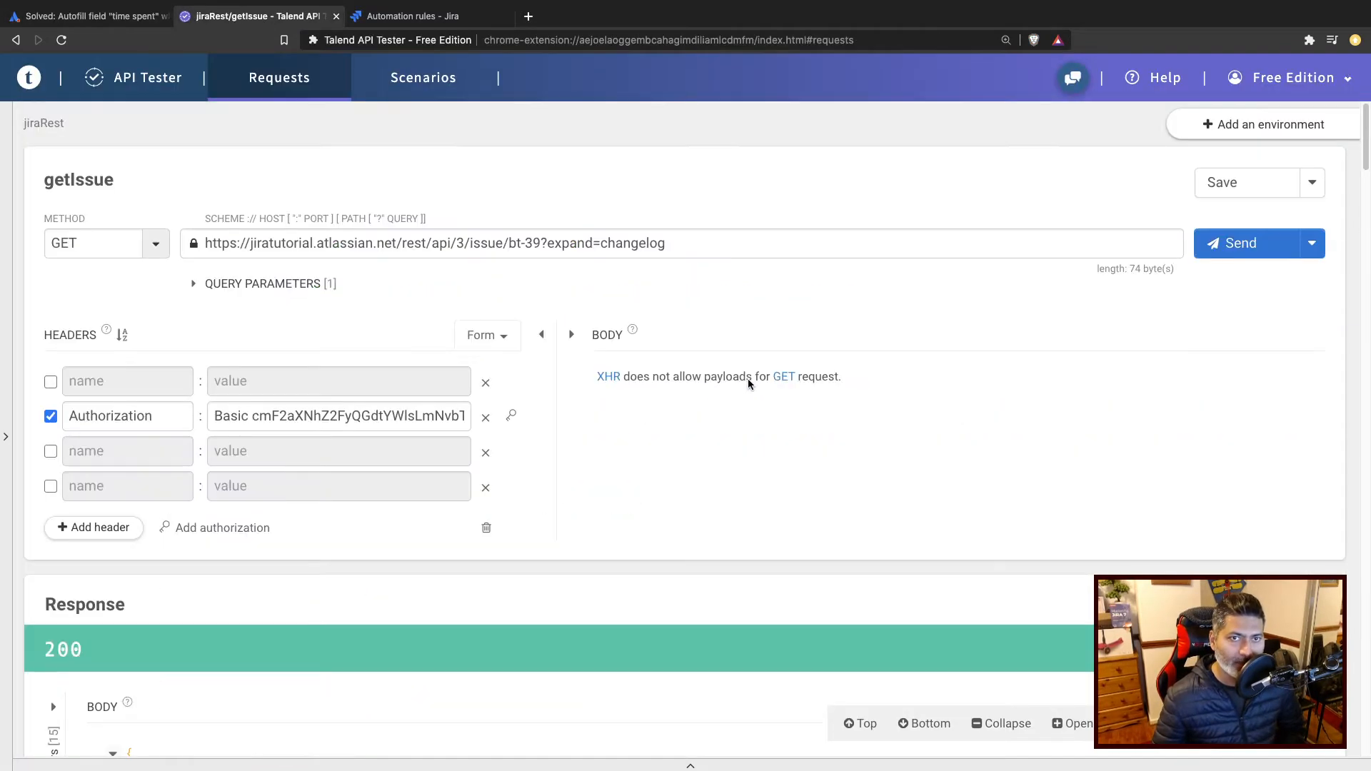
{"action": "left_click", "coordinate": [541, 334]}
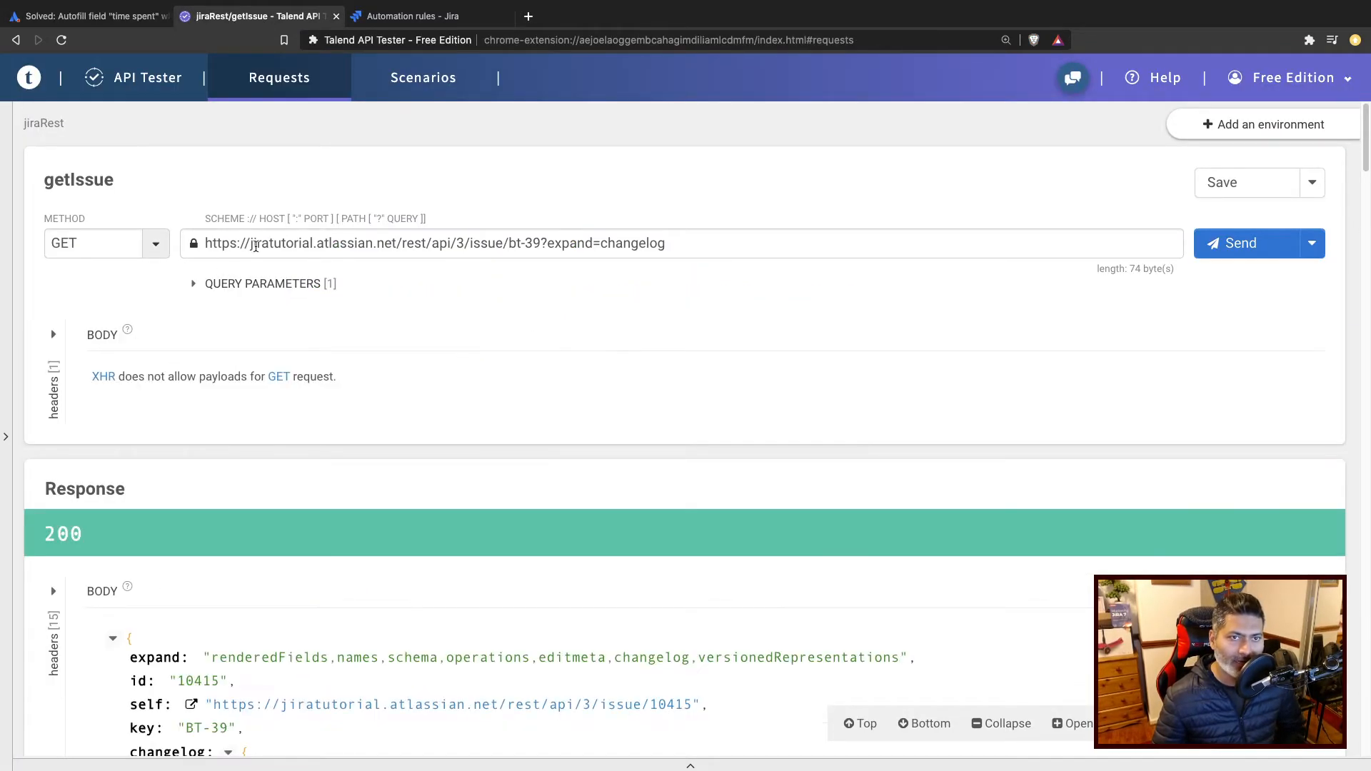
{"action": "triple_click", "coordinate": [324, 244]}
{"action": "left_click", "coordinate": [632, 351]}
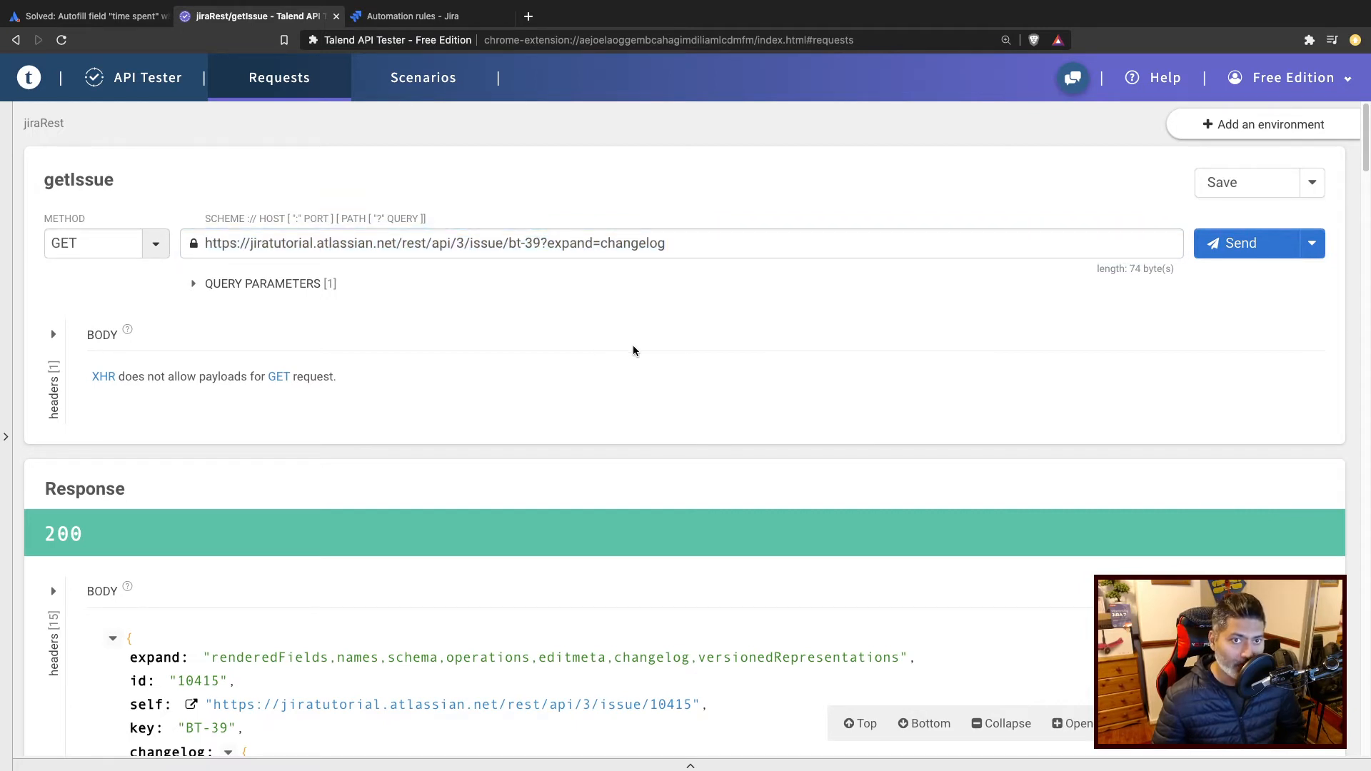
{"action": "left_click_drag", "start_coordinate": [679, 244], "coordinate": [181, 245]}
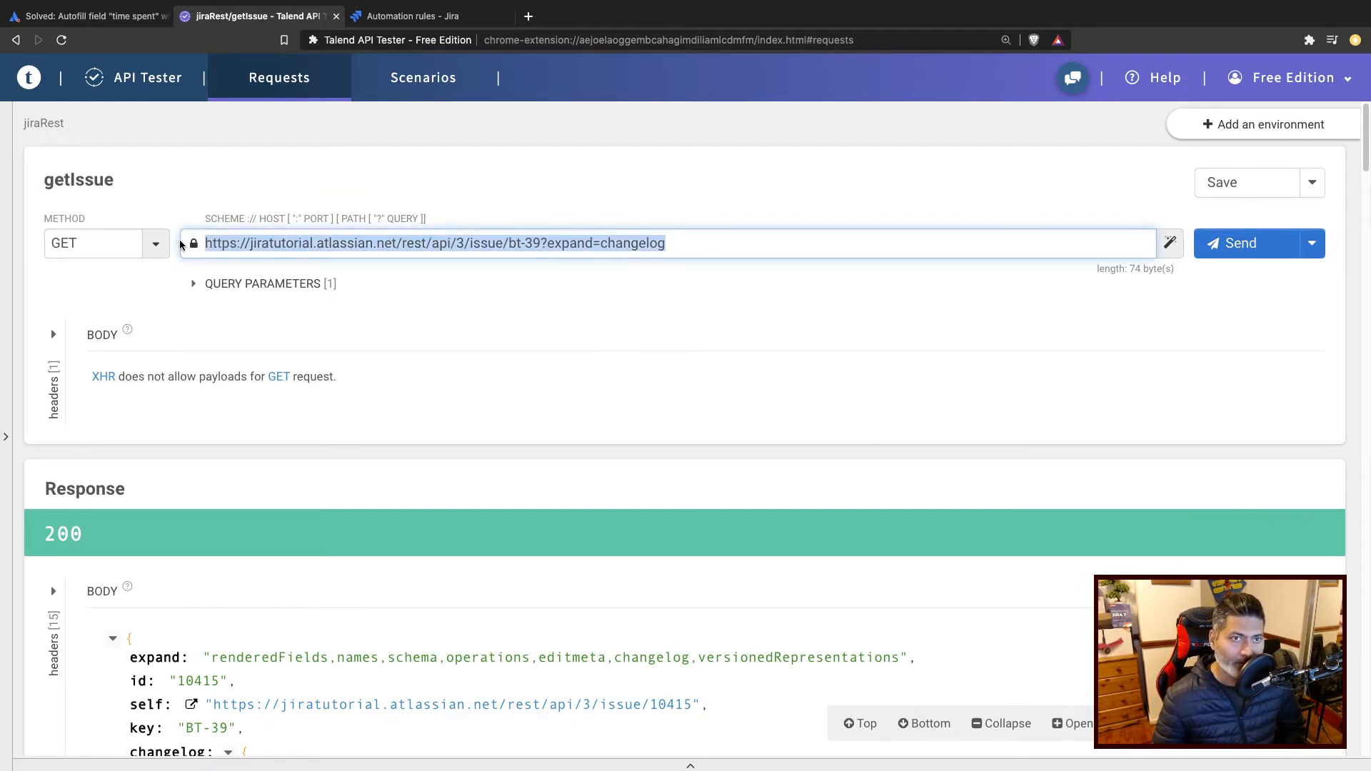
{"action": "left_click", "coordinate": [1239, 243]}
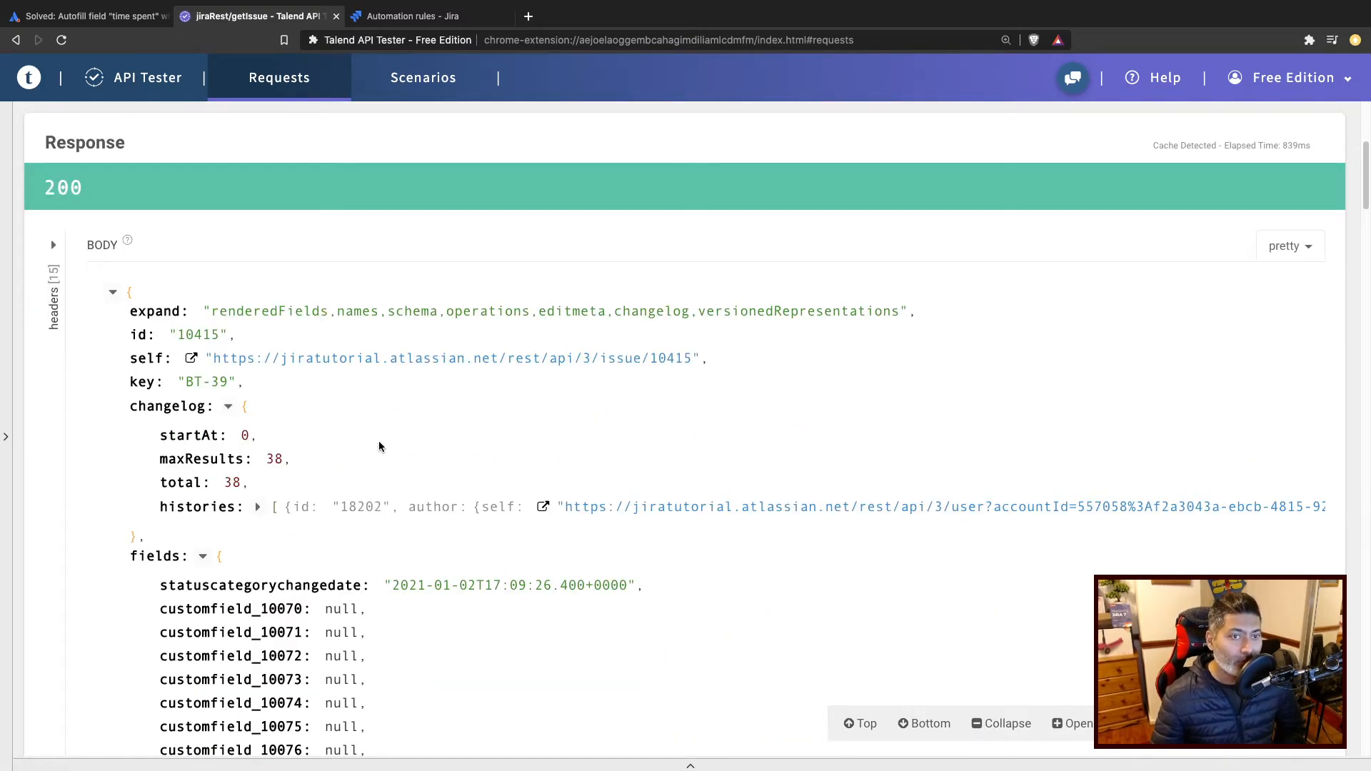
Review the expand=changelog part of the request URL and expand the histories list under changelog in the response body.
{"action": "scroll", "coordinate": [422, 479], "scroll_direction": "up", "scroll_amount": 5}
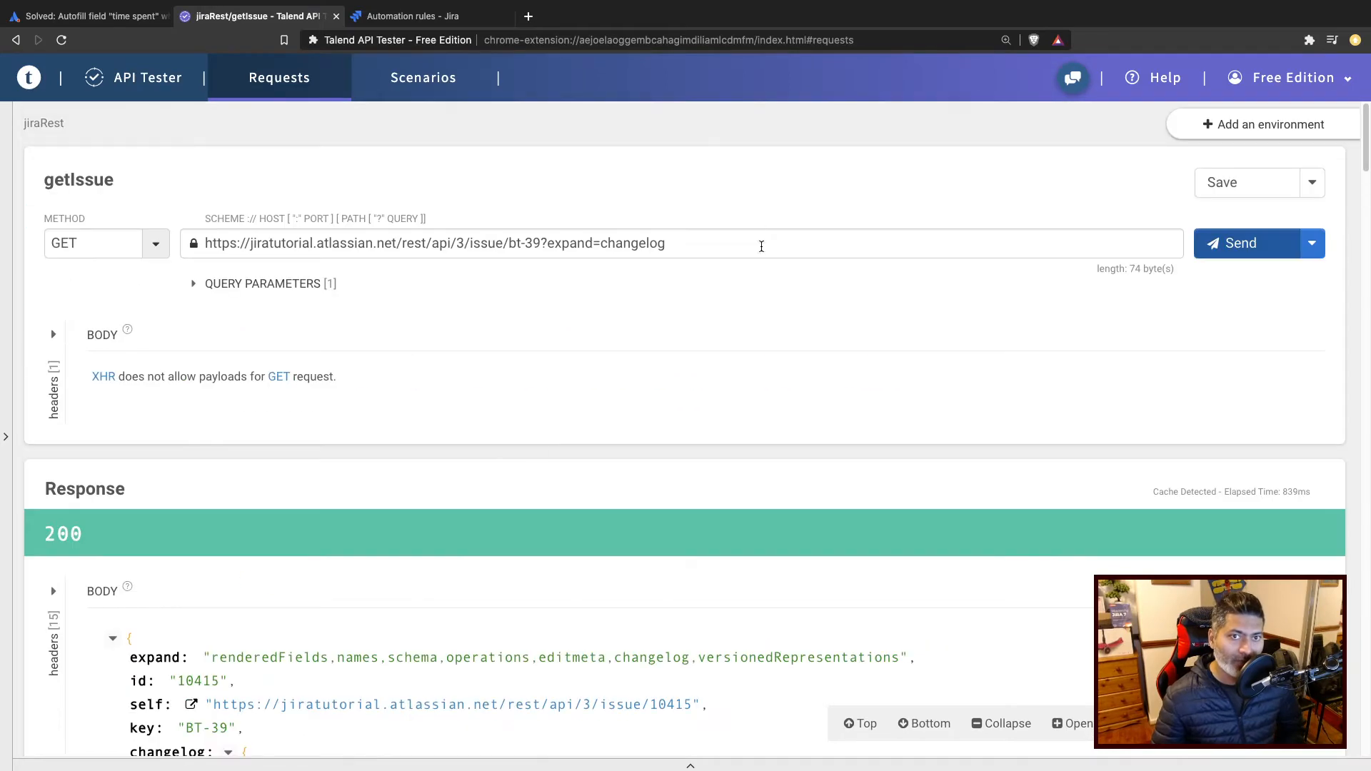
{"action": "left_click", "coordinate": [726, 242]}
{"action": "left_click_drag", "start_coordinate": [726, 242], "coordinate": [547, 244]}
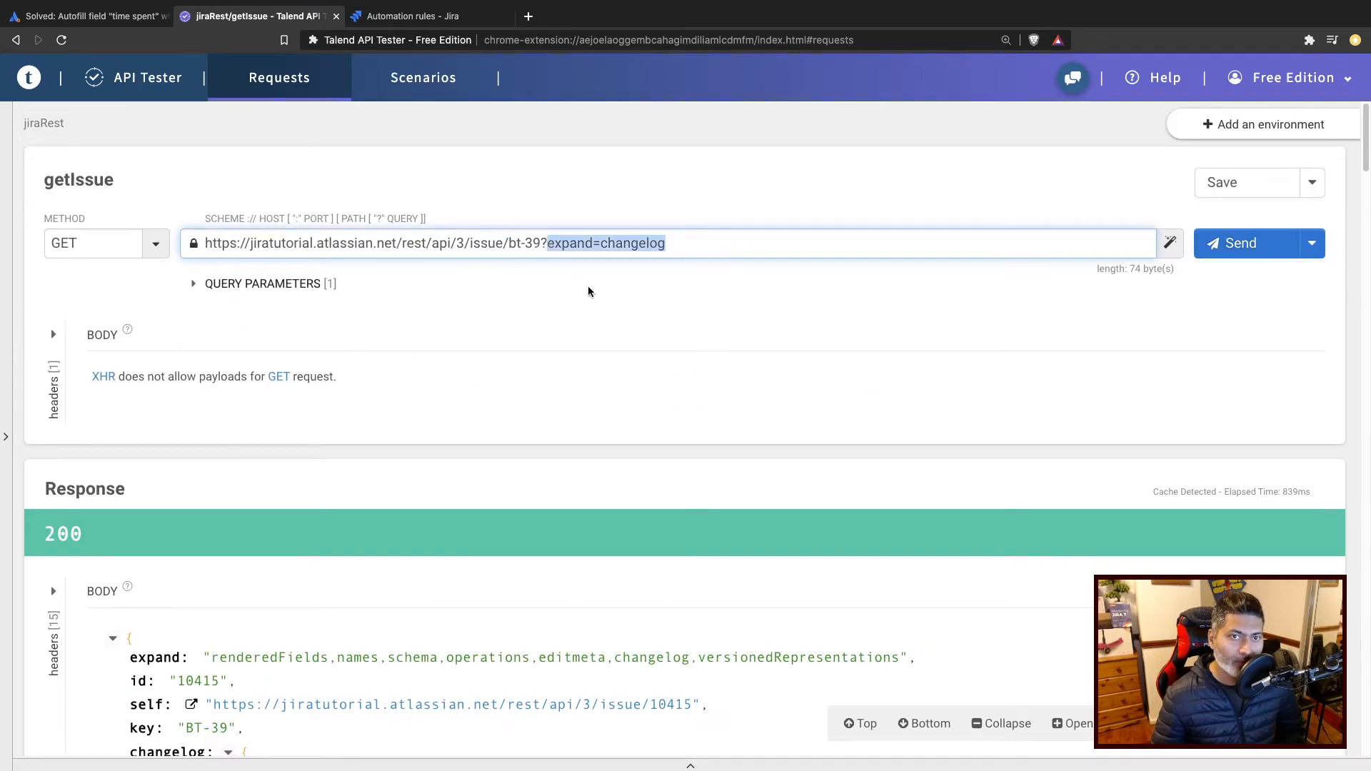
{"action": "scroll", "coordinate": [514, 386], "scroll_direction": "down", "scroll_amount": 6}
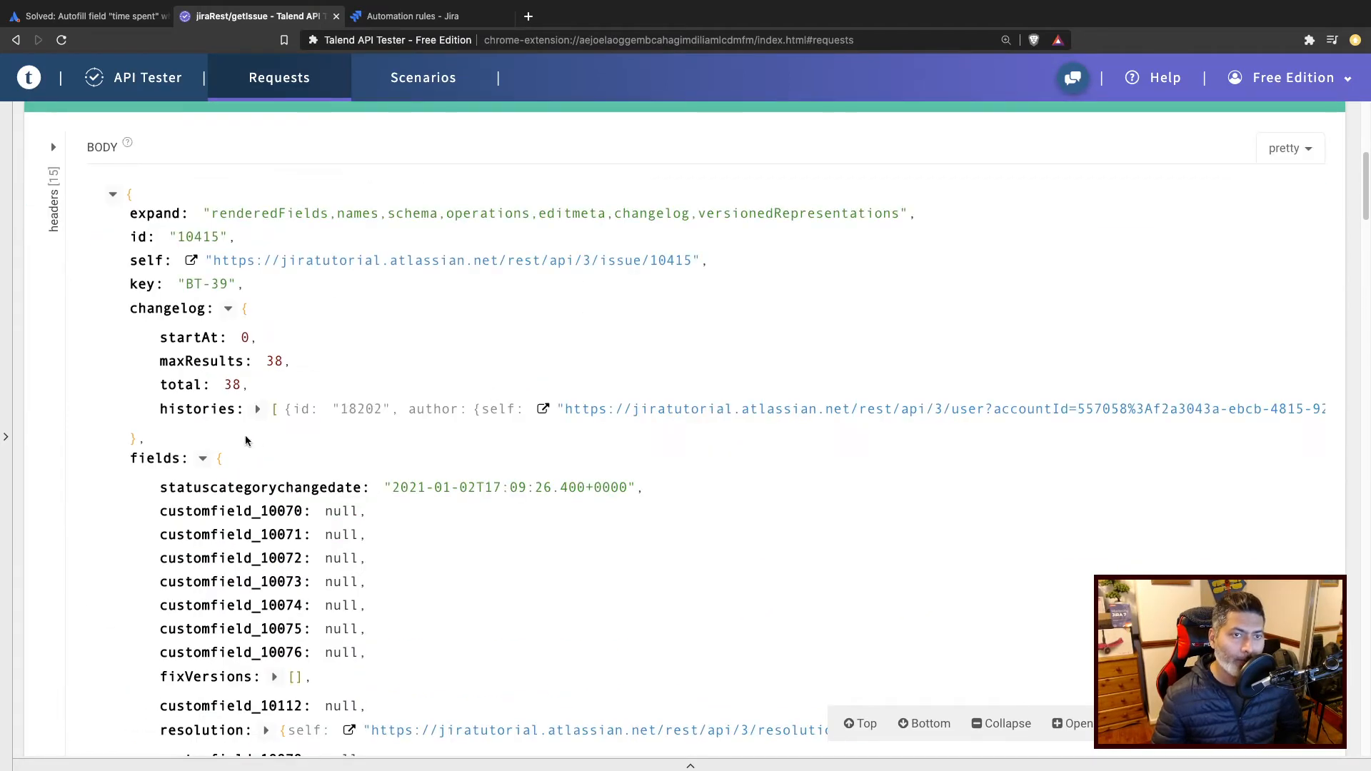
{"action": "left_click", "coordinate": [227, 309]}
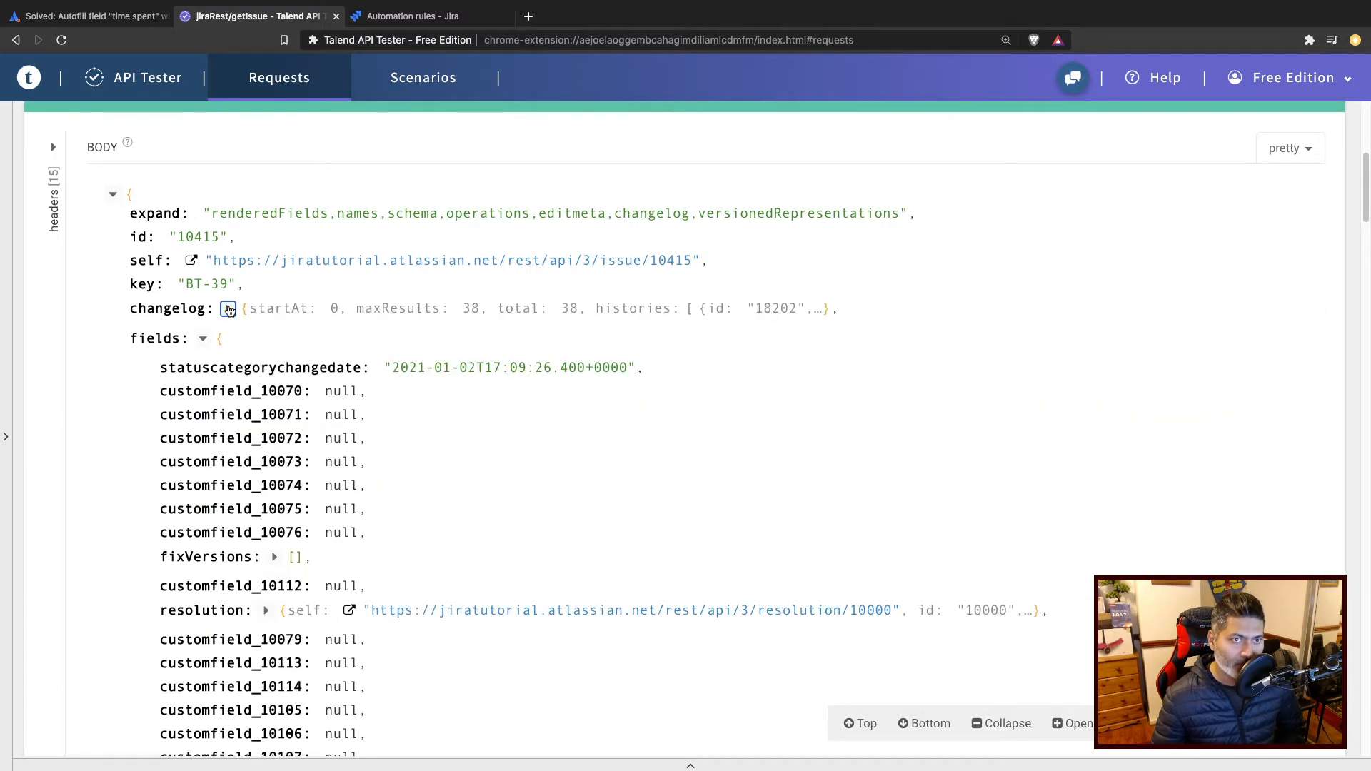
{"action": "left_click", "coordinate": [228, 309]}
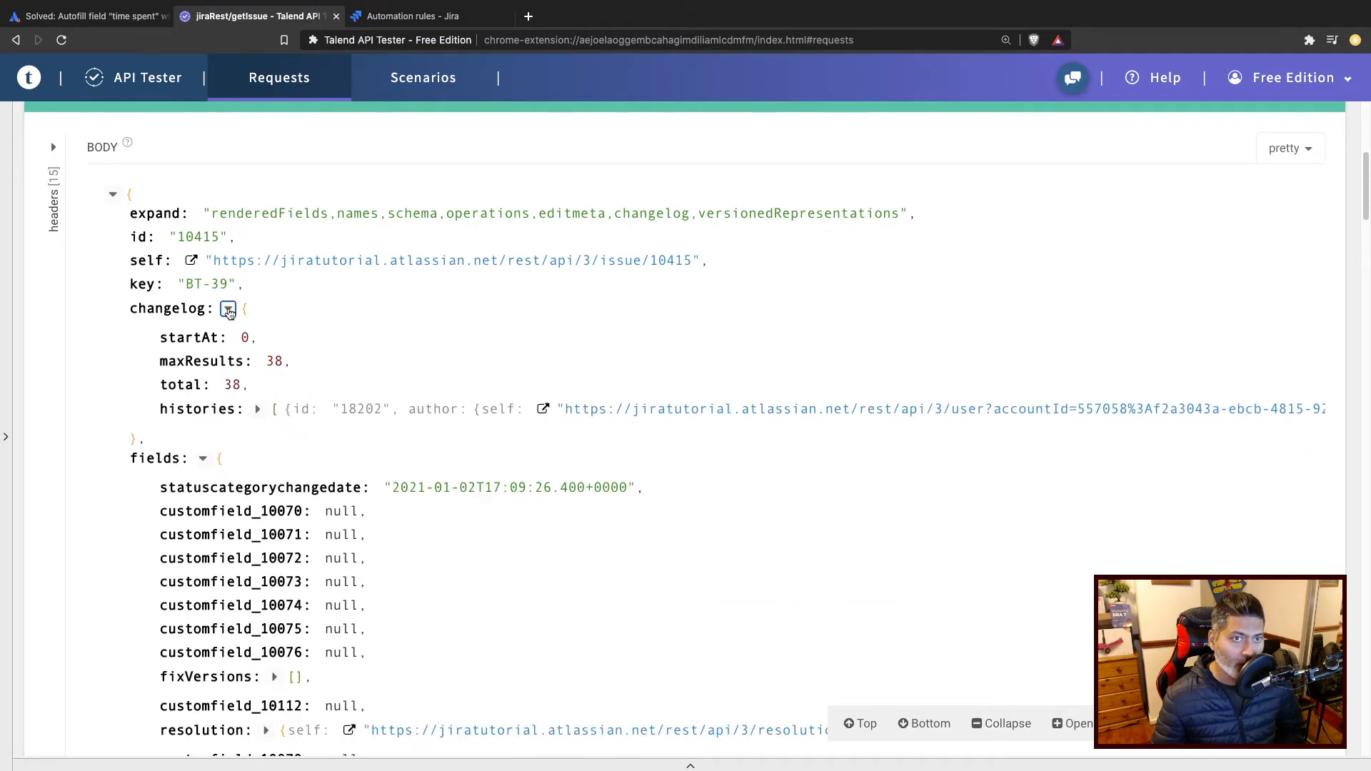
{"action": "left_click", "coordinate": [257, 409]}
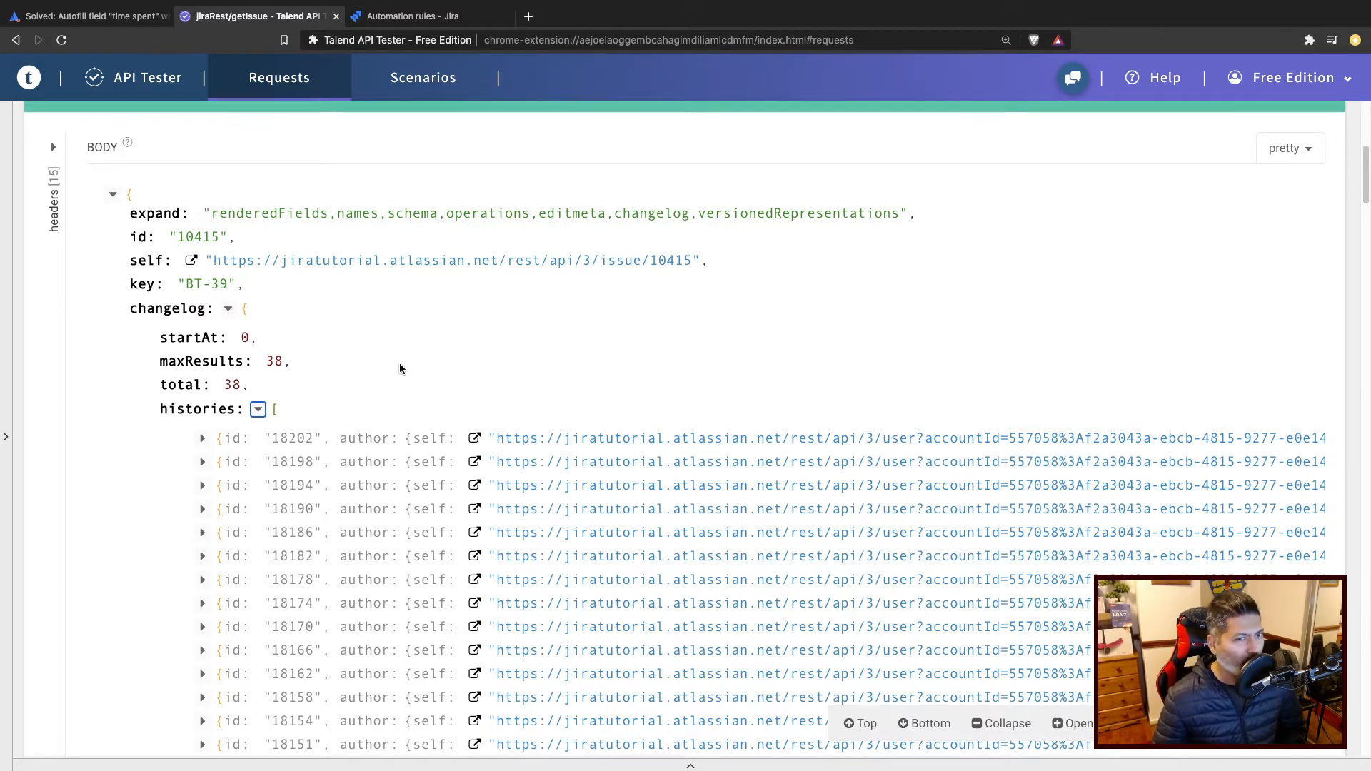
{"action": "scroll", "coordinate": [400, 363], "scroll_direction": "down", "scroll_amount": 2}
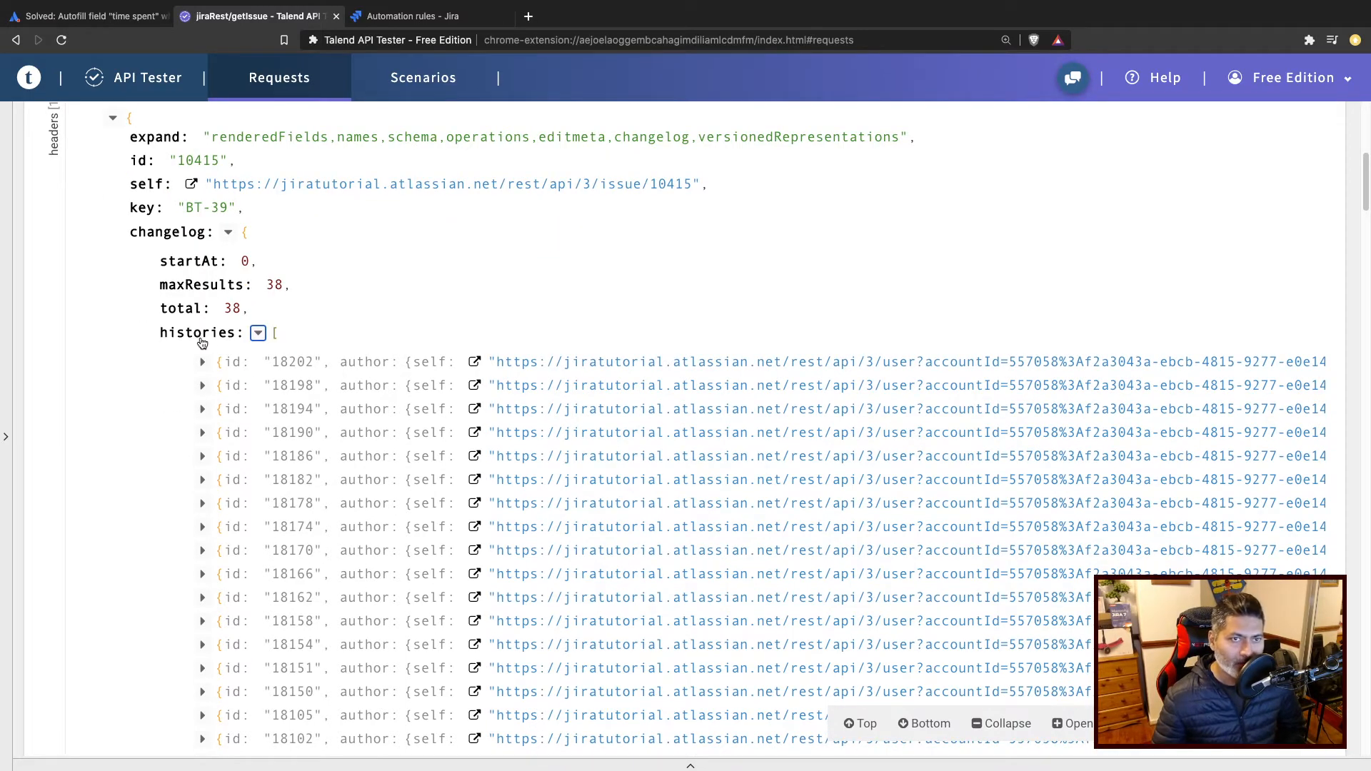
Expand the first history entry and its items to examine the resolution and status change details.
{"action": "left_click", "coordinate": [202, 363]}
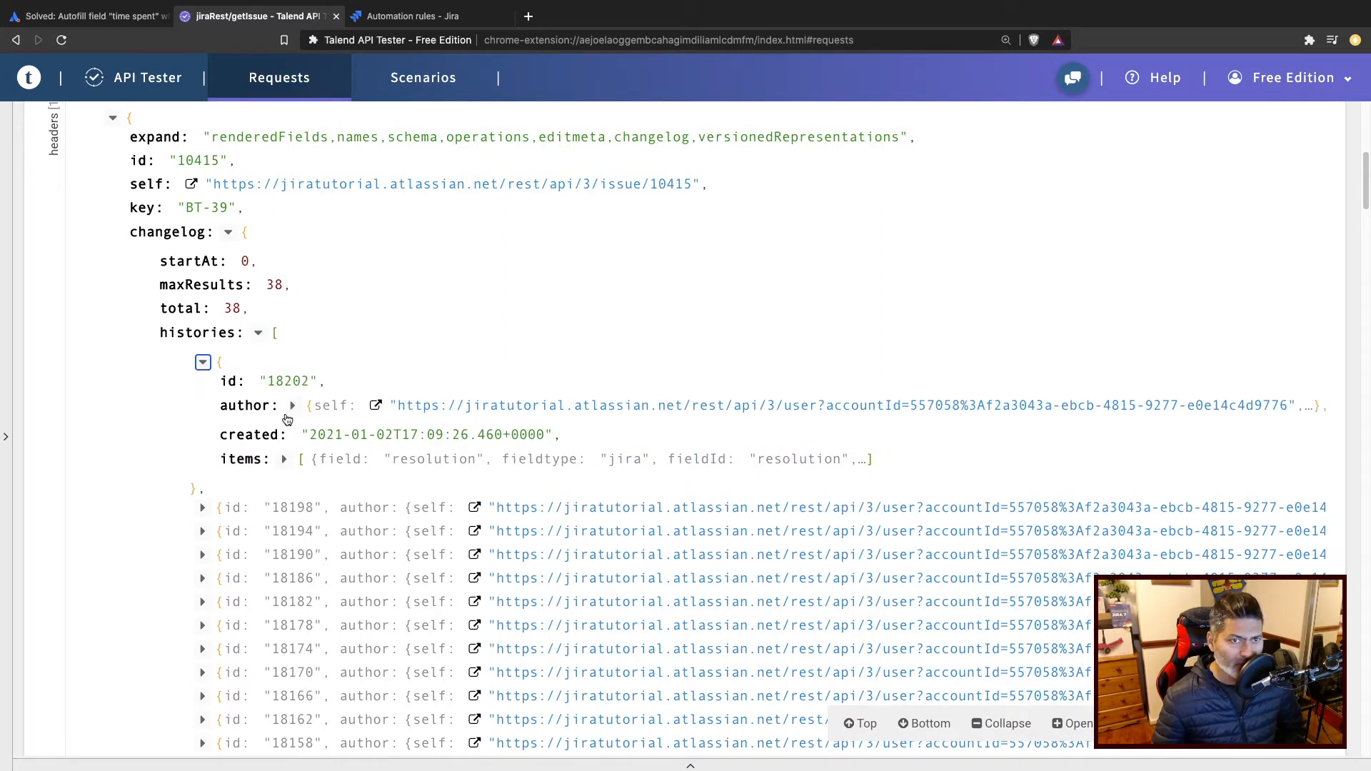
{"action": "left_click", "coordinate": [285, 459]}
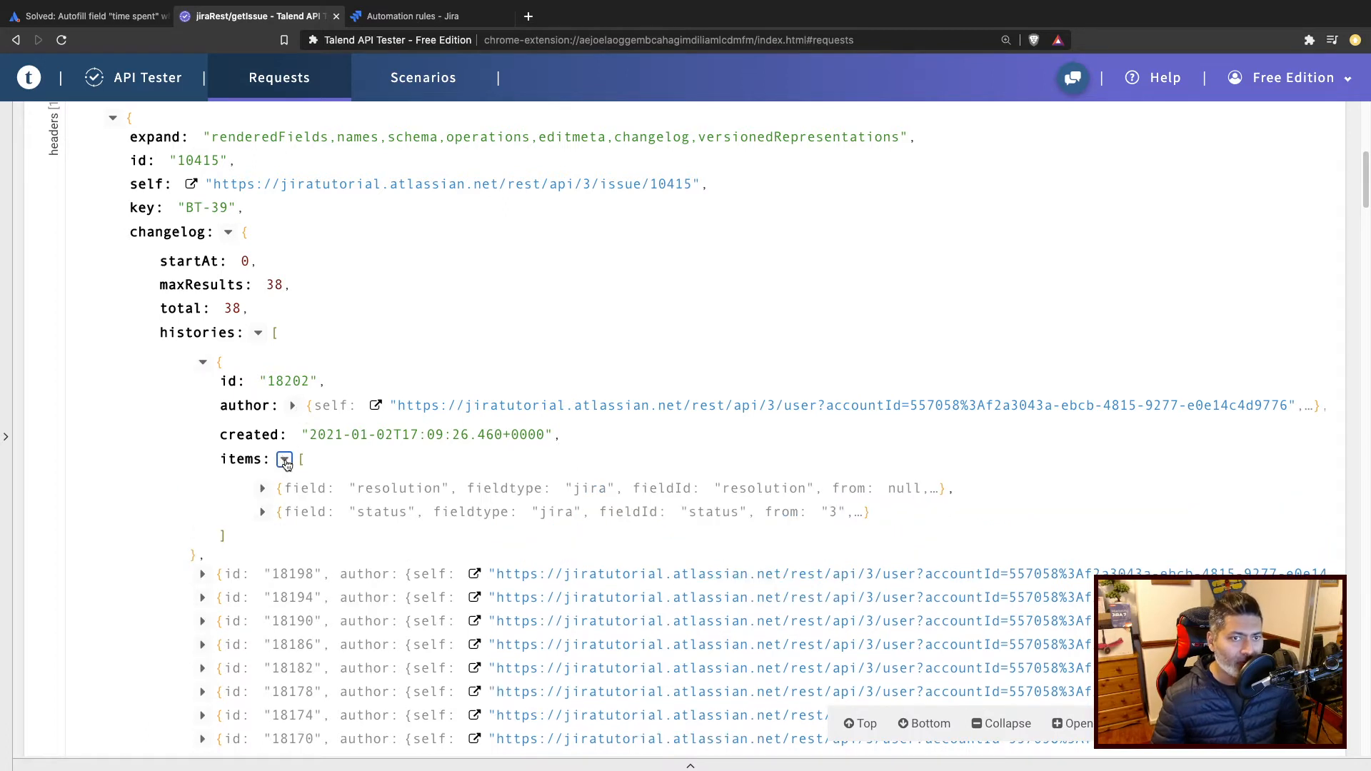
{"action": "left_click", "coordinate": [261, 490]}
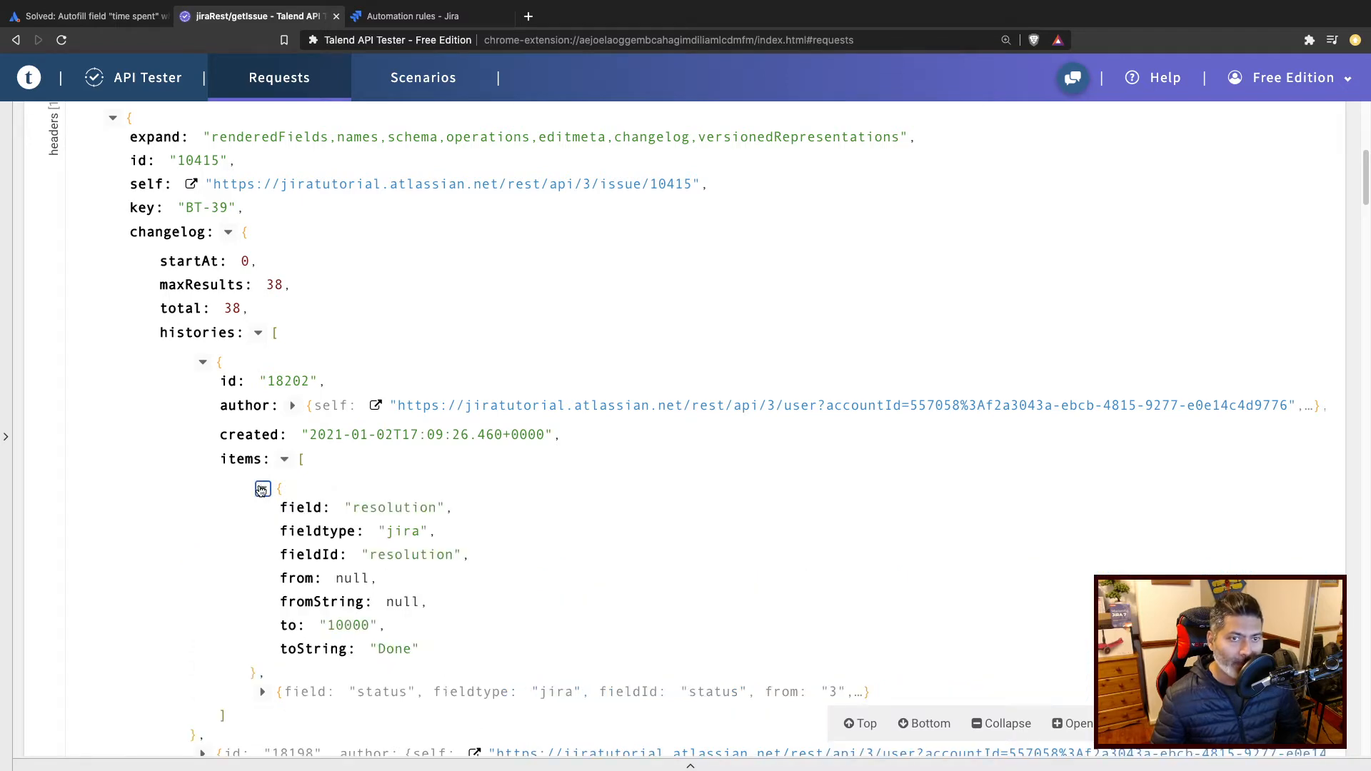
{"action": "left_click", "coordinate": [261, 490]}
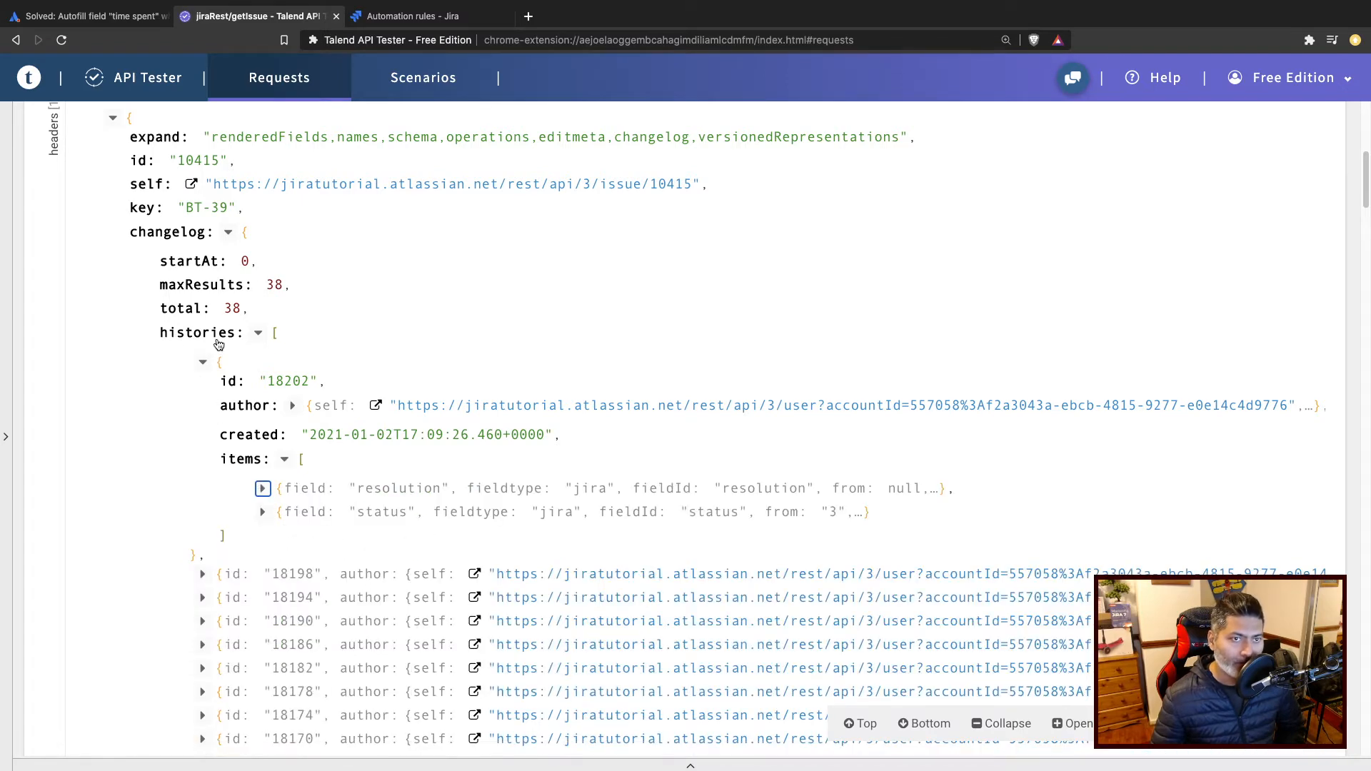
{"action": "left_click", "coordinate": [263, 489]}
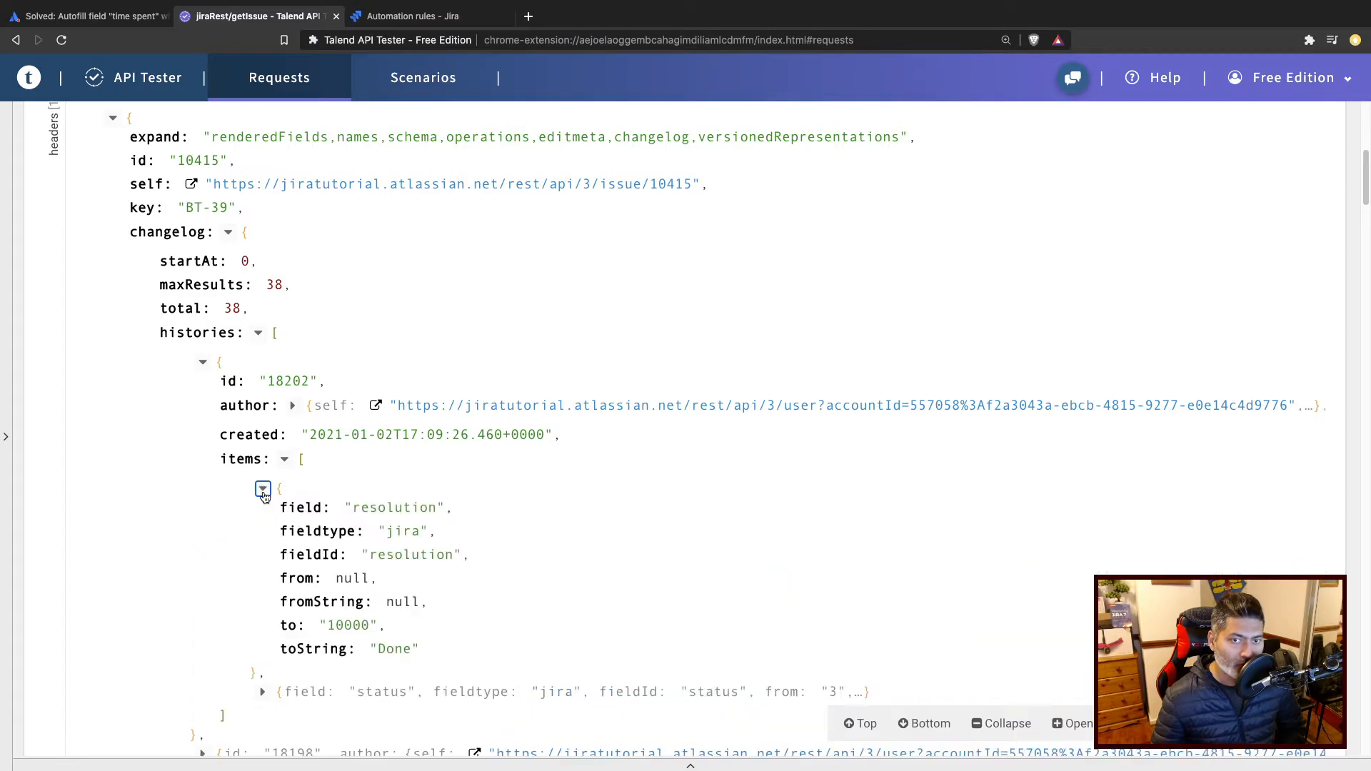
{"action": "scroll", "coordinate": [270, 500], "scroll_direction": "down", "scroll_amount": 2}
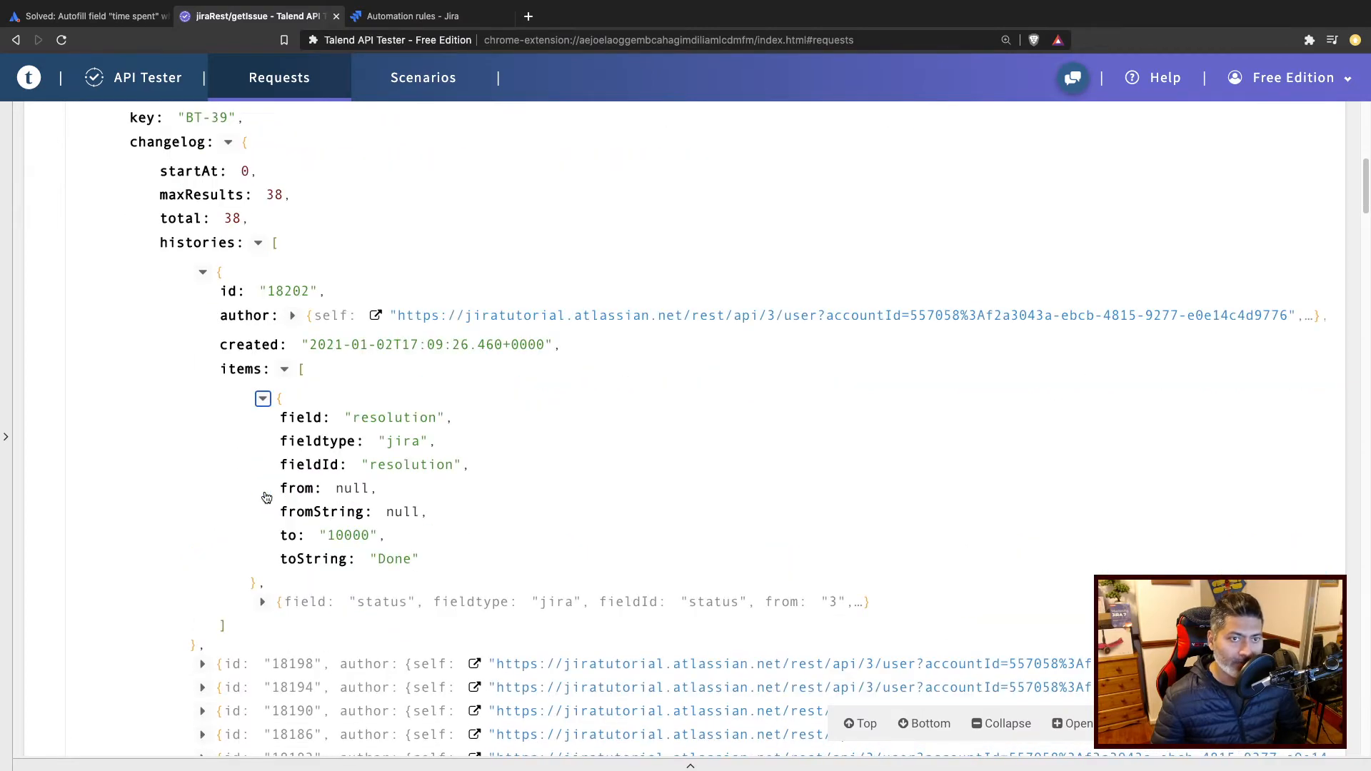
{"action": "left_click", "coordinate": [261, 602]}
{"action": "scroll", "coordinate": [321, 604], "scroll_direction": "down", "scroll_amount": 2}
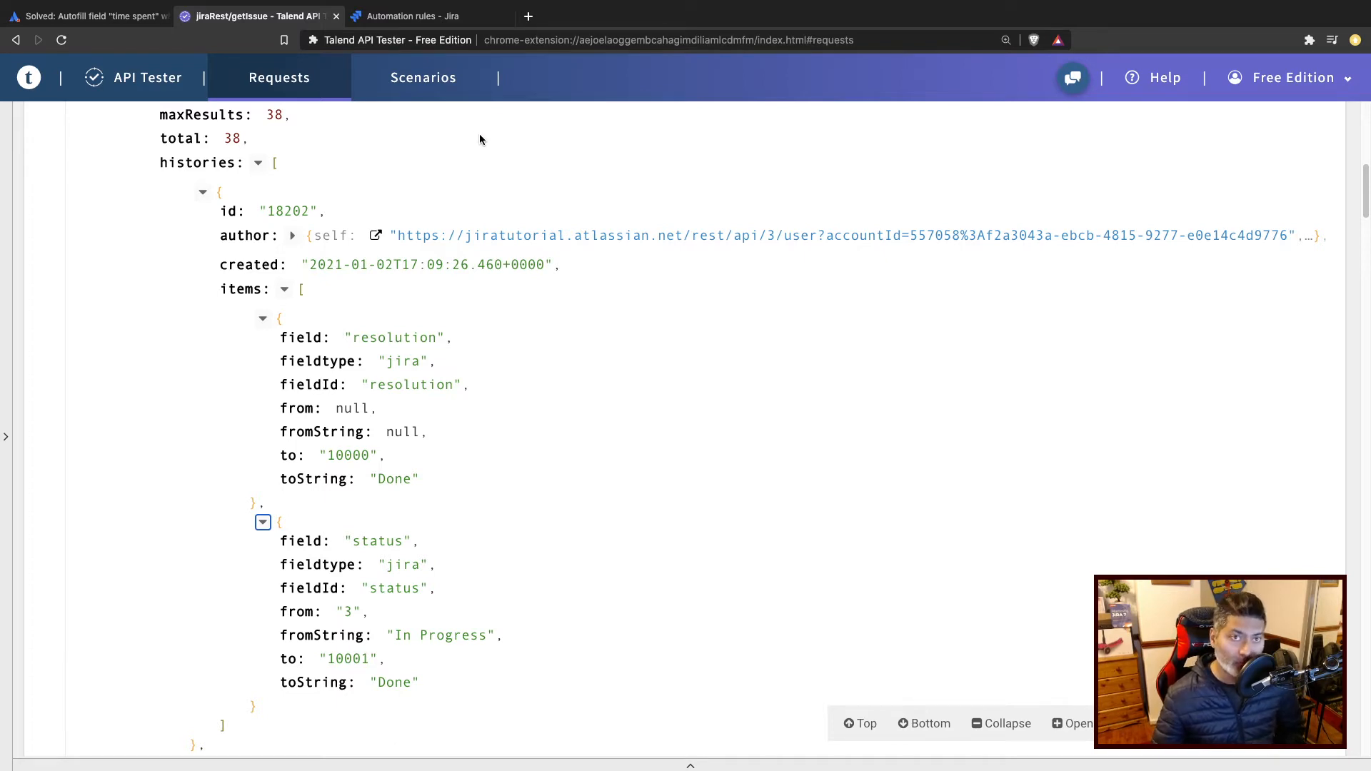
Switch to the Jira automation rule call-REST-changelog, enlarge the page to 125% and open the Issue transitioned trigger.
{"action": "left_click", "coordinate": [417, 18]}
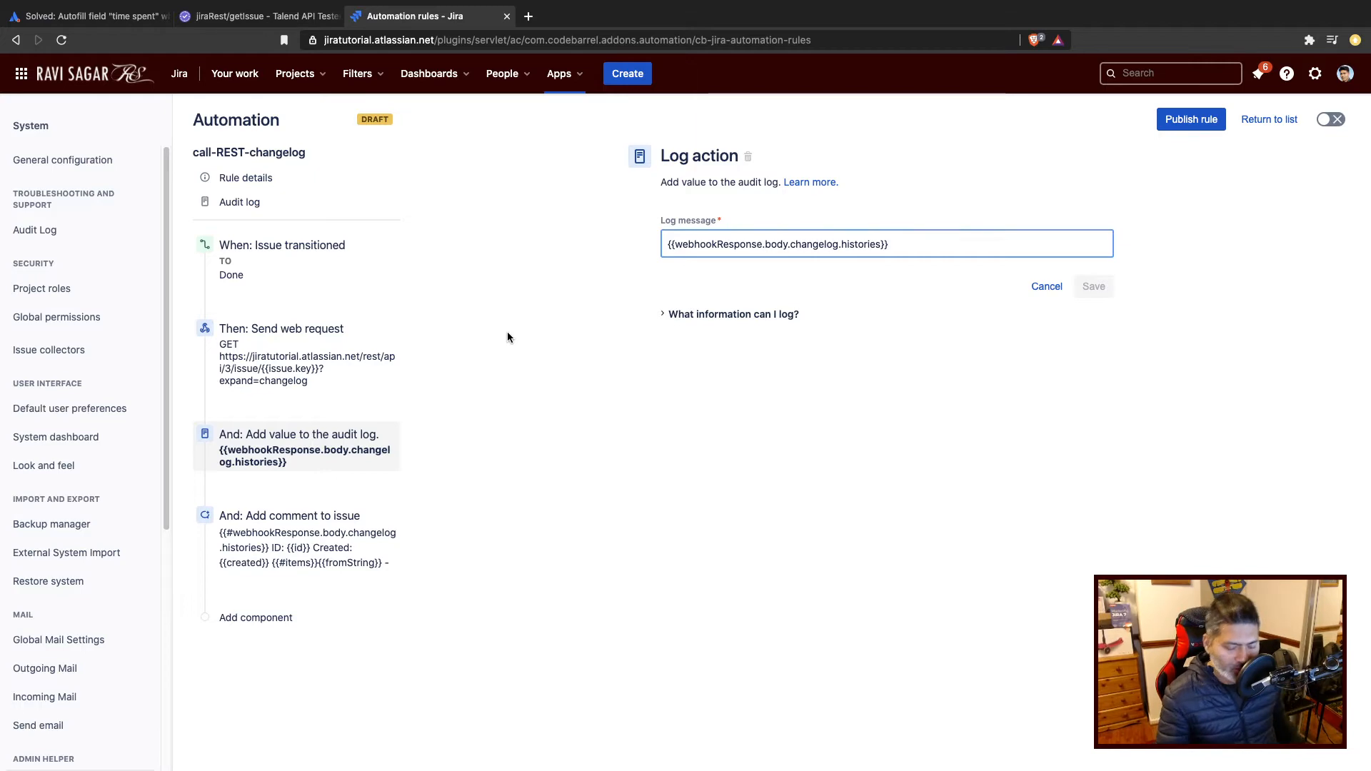
{"action": "key", "text": "super+equal"}
{"action": "key", "text": "super+equal"}
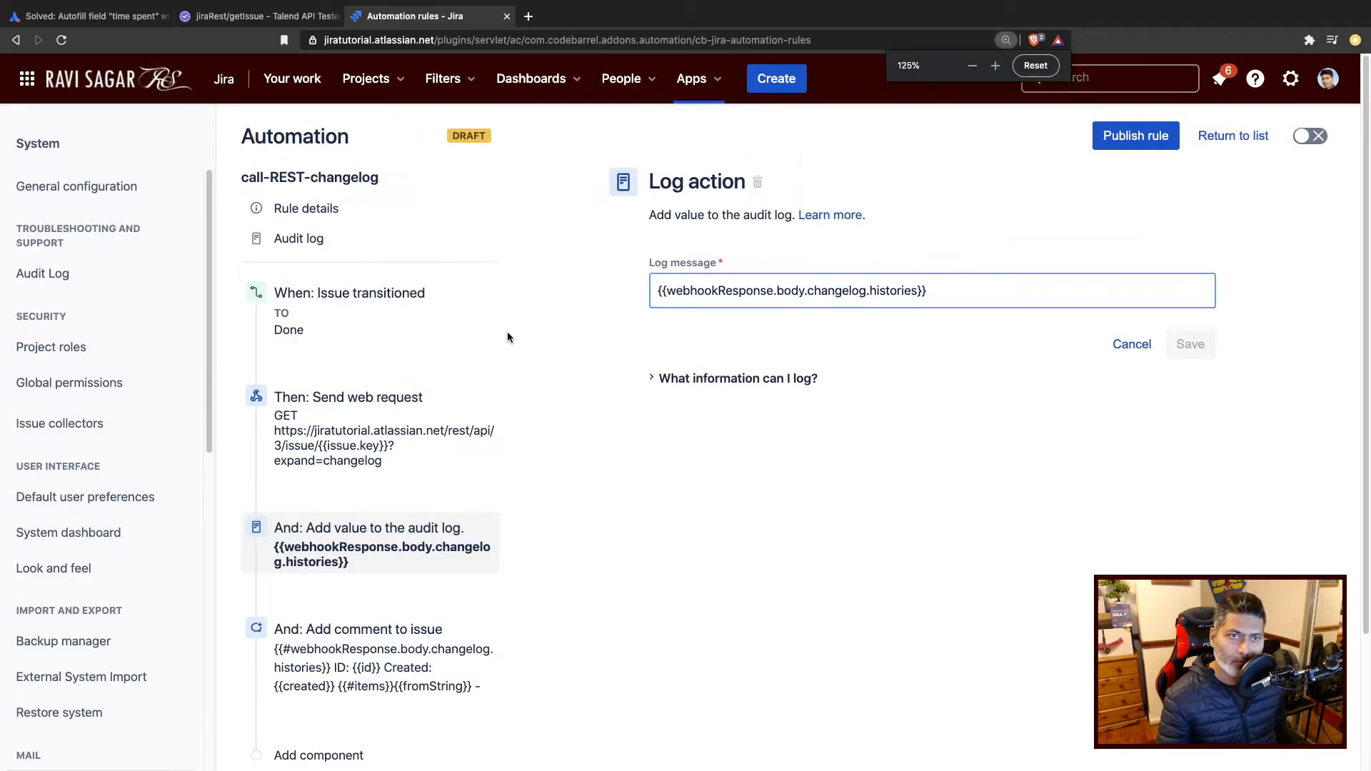
{"action": "left_click", "coordinate": [401, 321]}
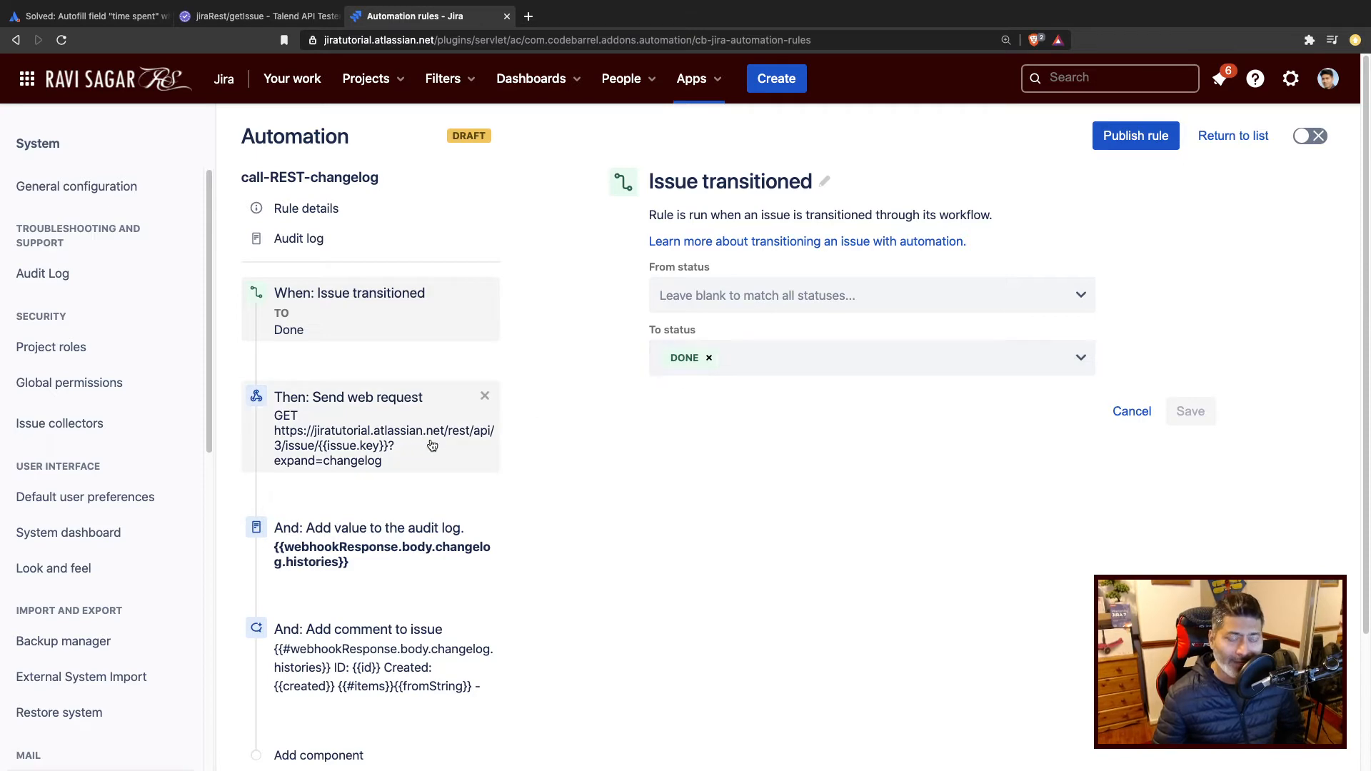
Add a new Send web request action directly after the Issue transitioned trigger, filtering the actions by "web".
{"action": "left_click", "coordinate": [327, 365]}
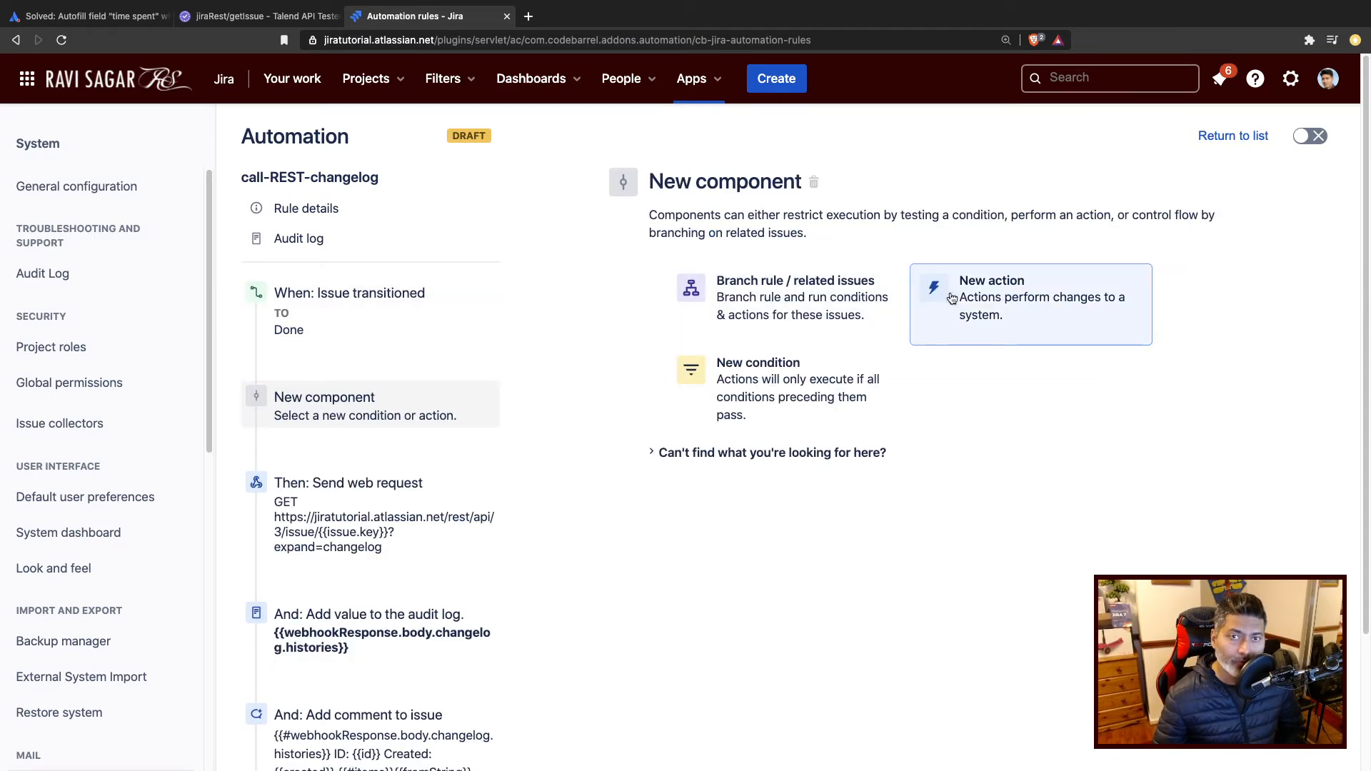
{"action": "left_click", "coordinate": [992, 307]}
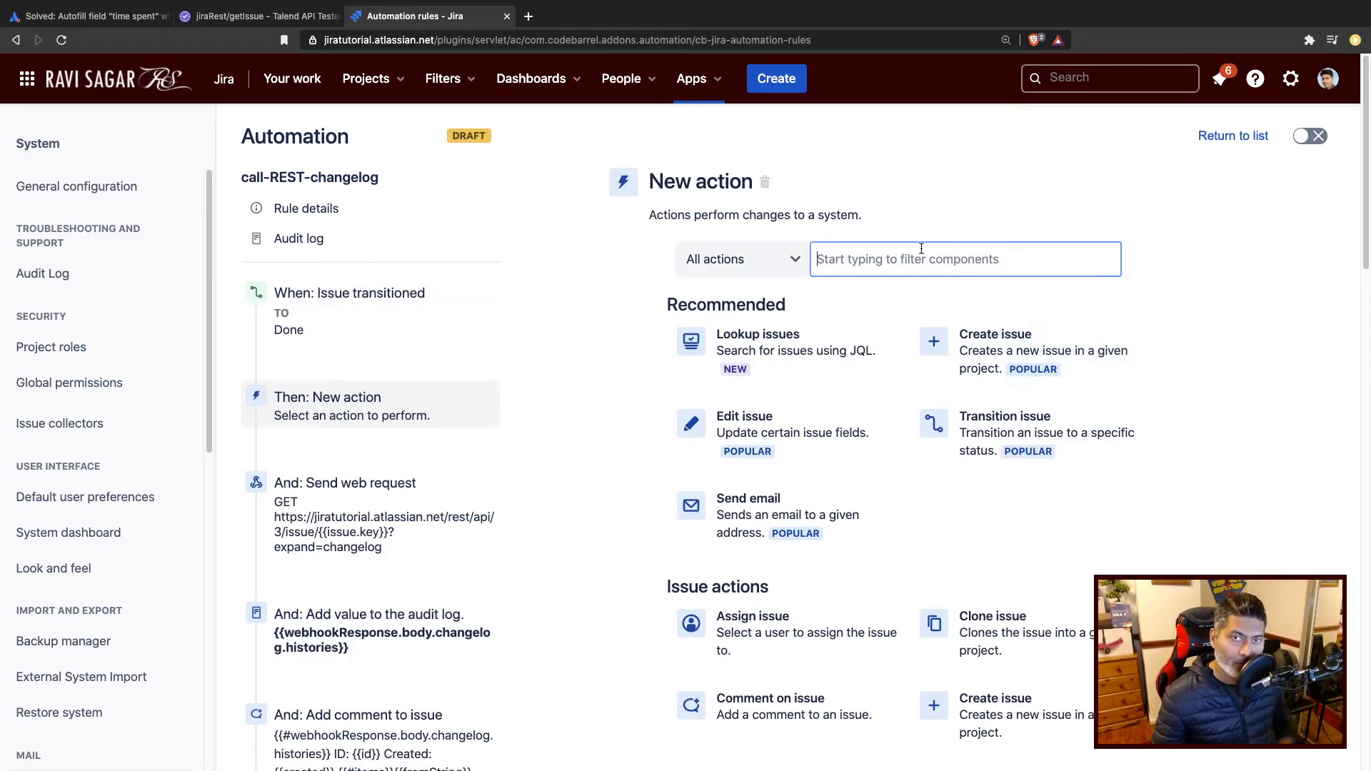
{"action": "type", "text": "web"}
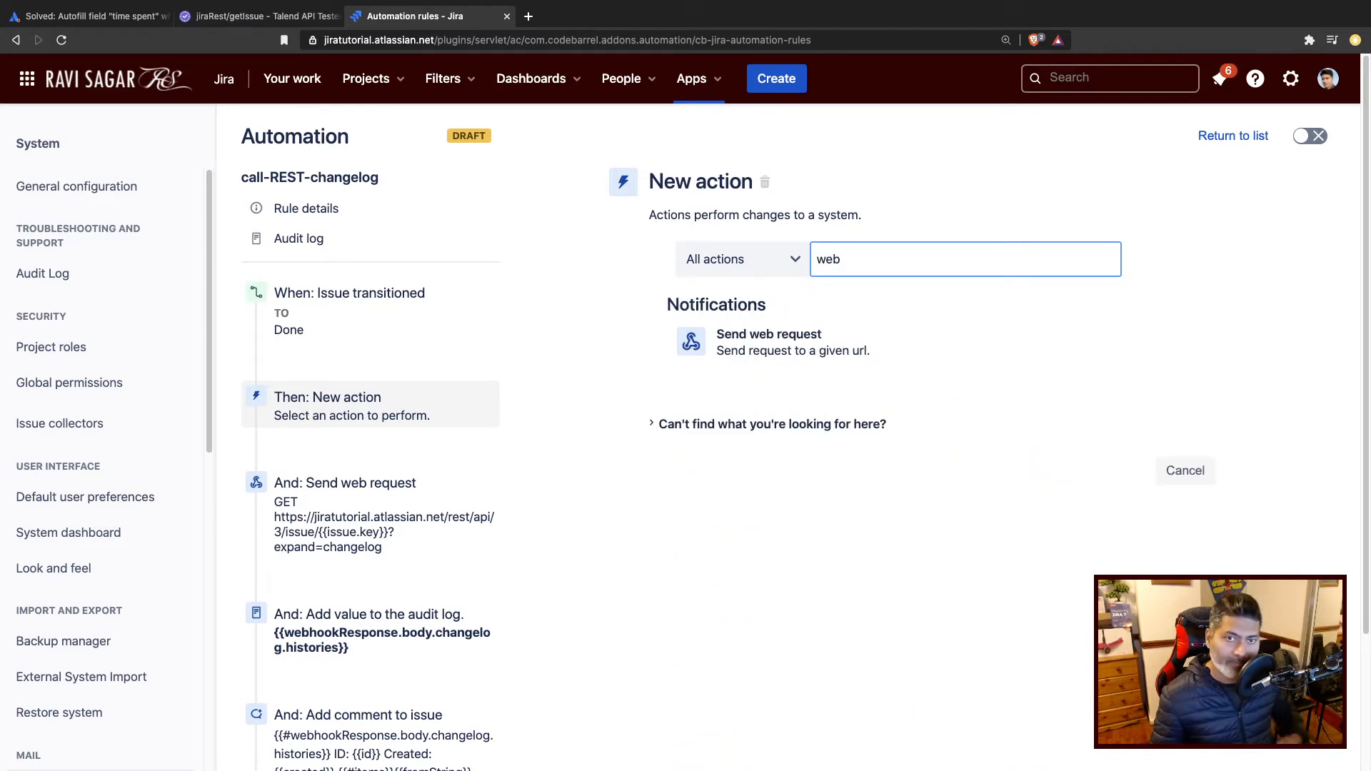
{"action": "left_click", "coordinate": [828, 354]}
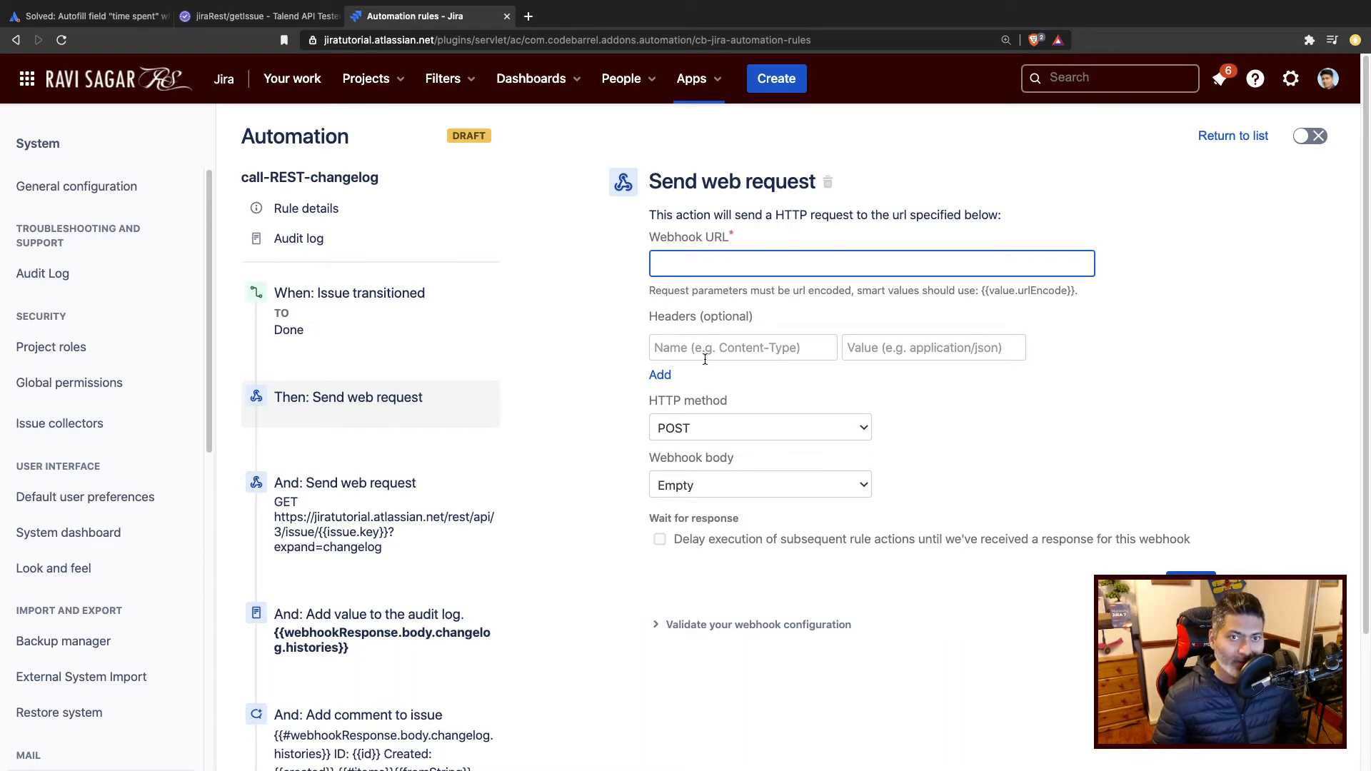
Set the new web request to the GET method with an Empty webhook body and try out the option to wait for the response.
{"action": "left_click", "coordinate": [698, 425]}
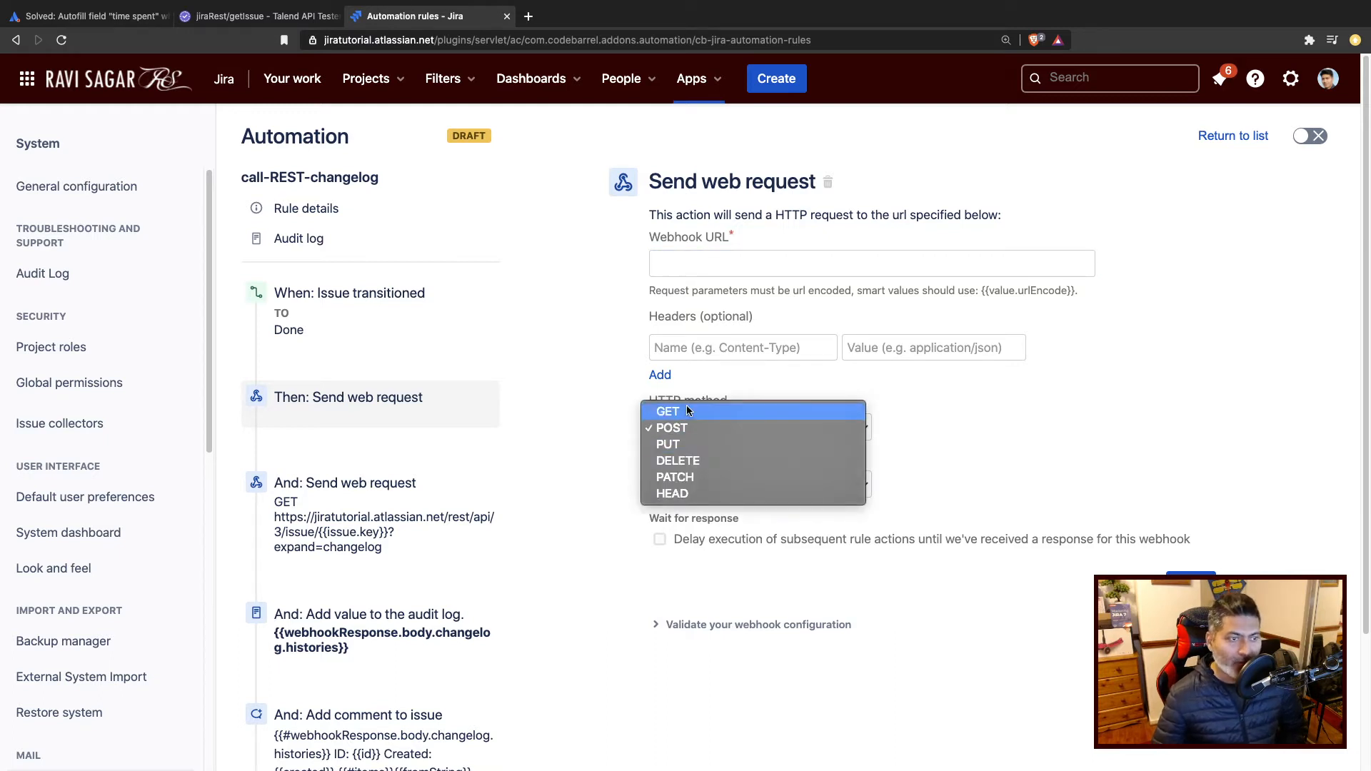
{"action": "left_click", "coordinate": [687, 410]}
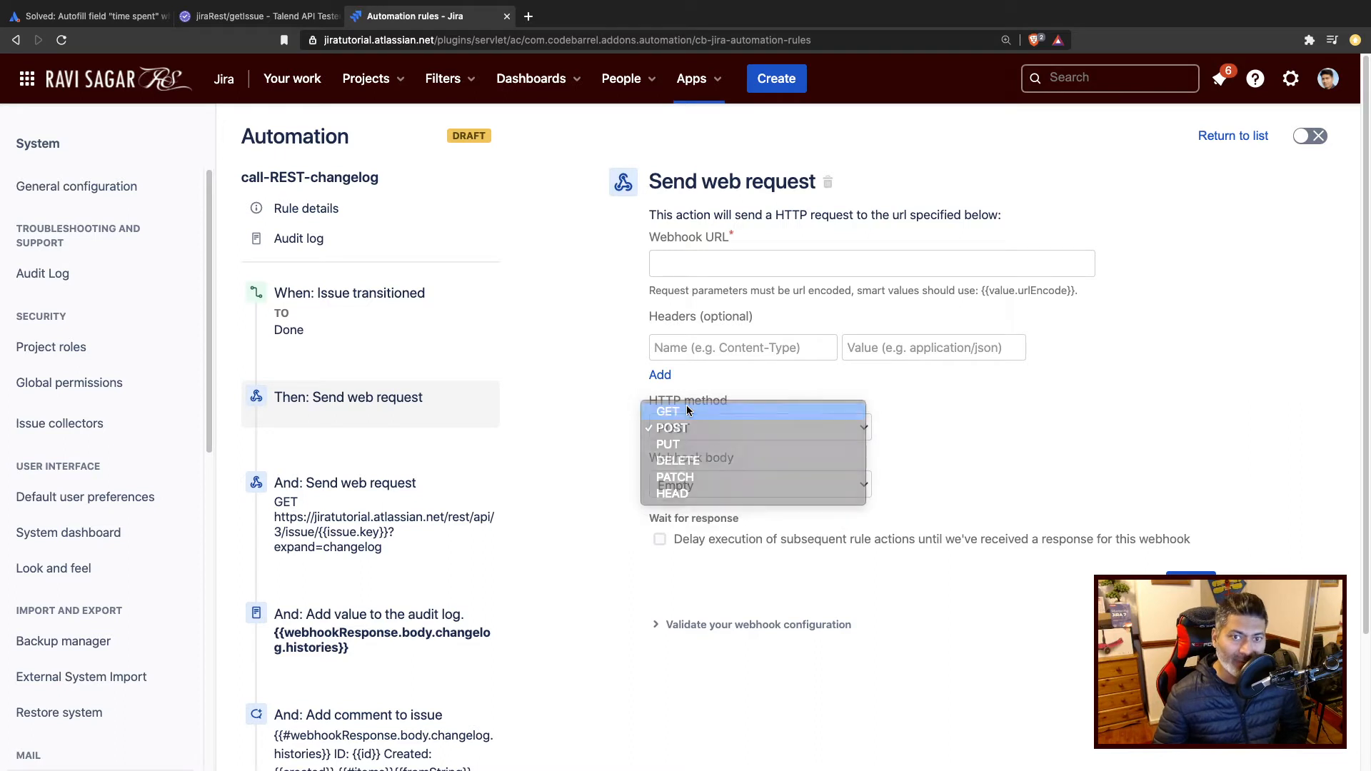
{"action": "left_click", "coordinate": [712, 485]}
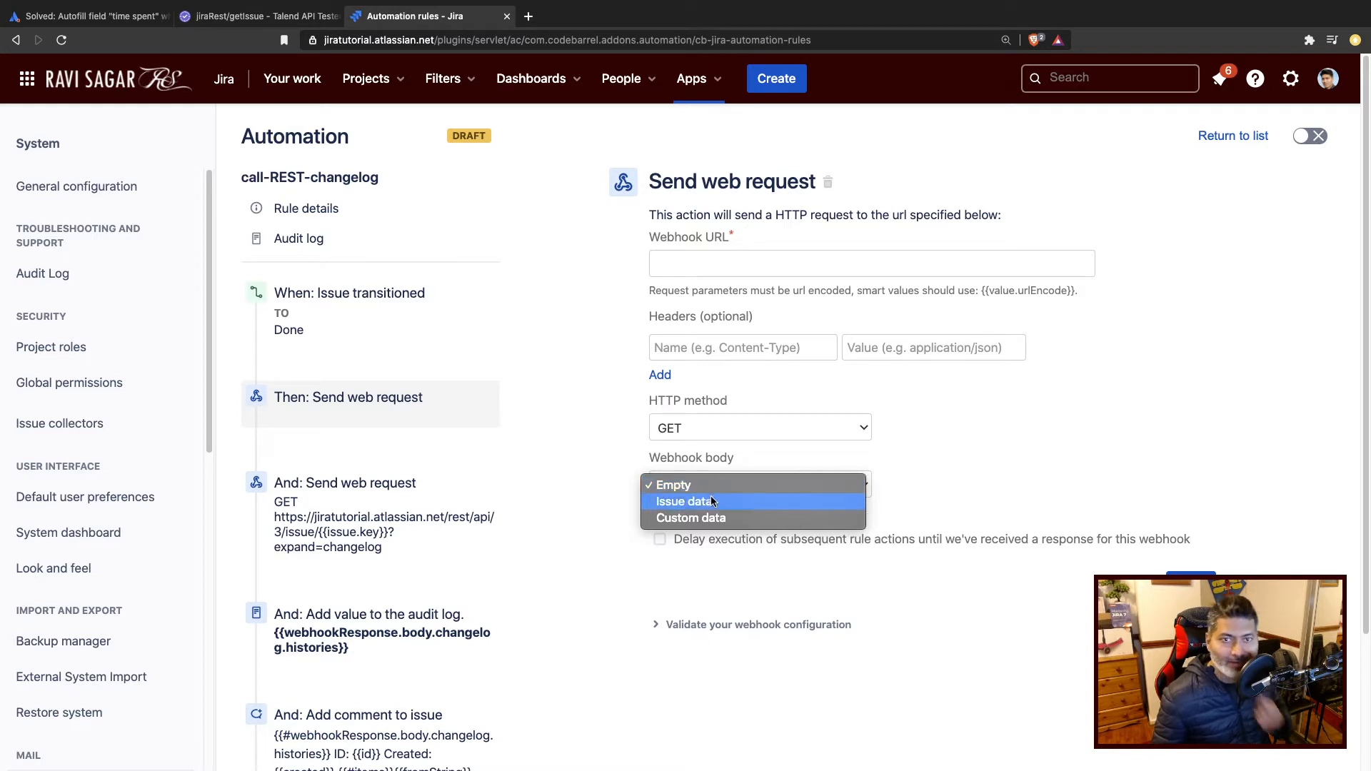
{"action": "left_click", "coordinate": [711, 501]}
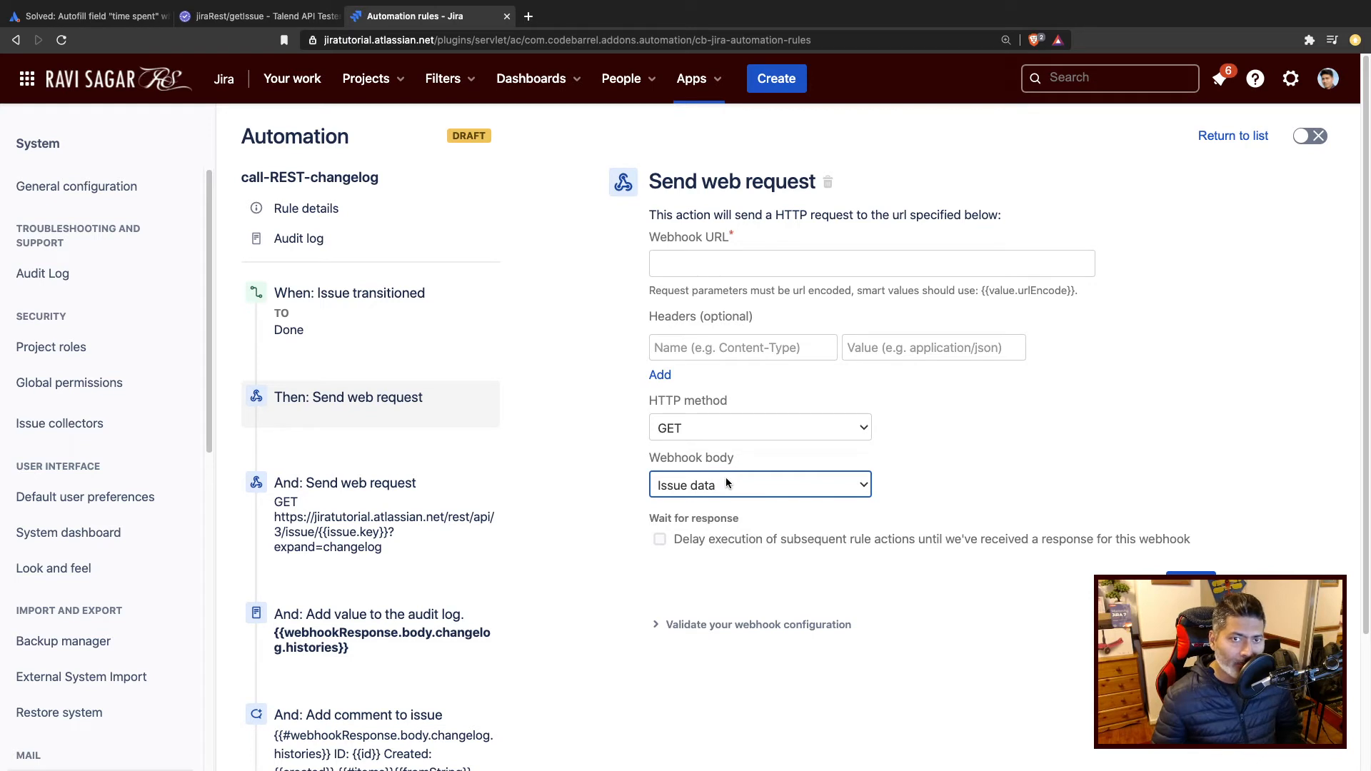
{"action": "left_click", "coordinate": [698, 489]}
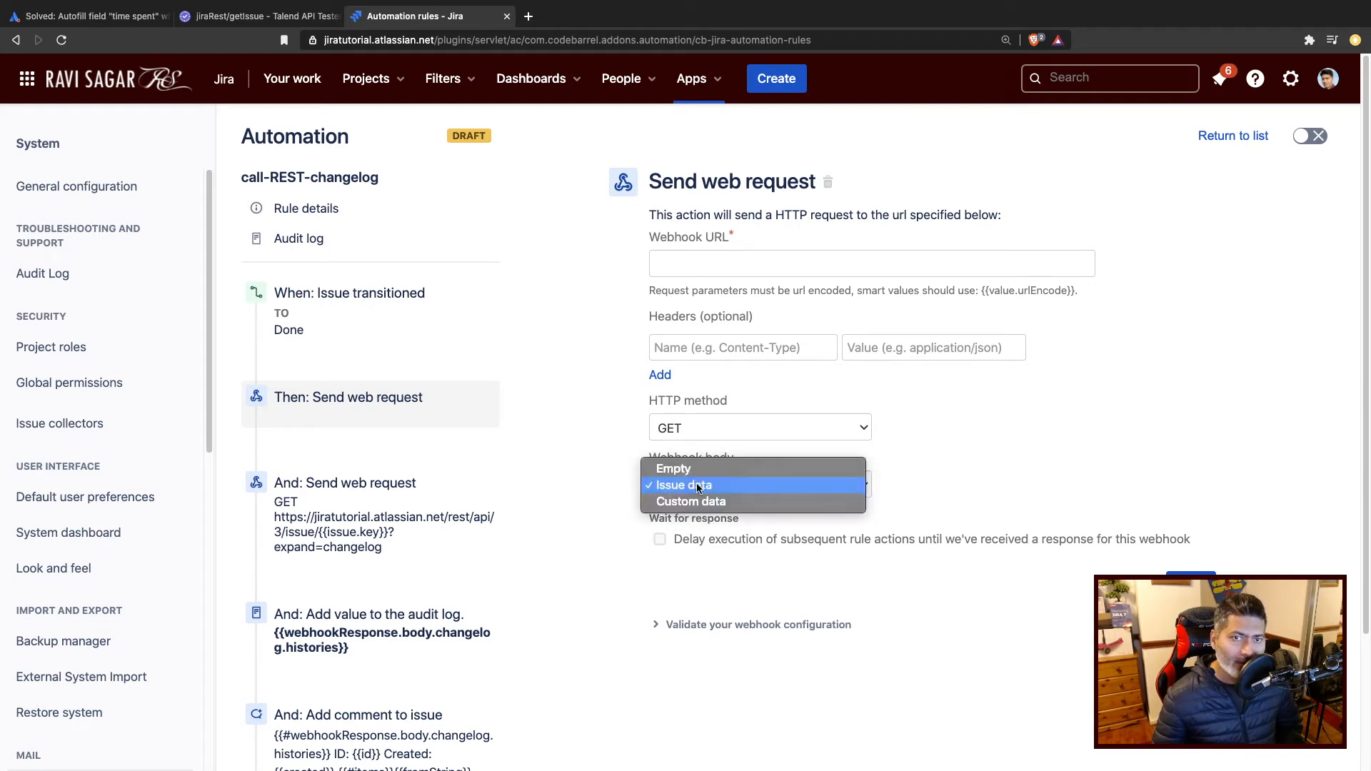
{"action": "left_click", "coordinate": [696, 466]}
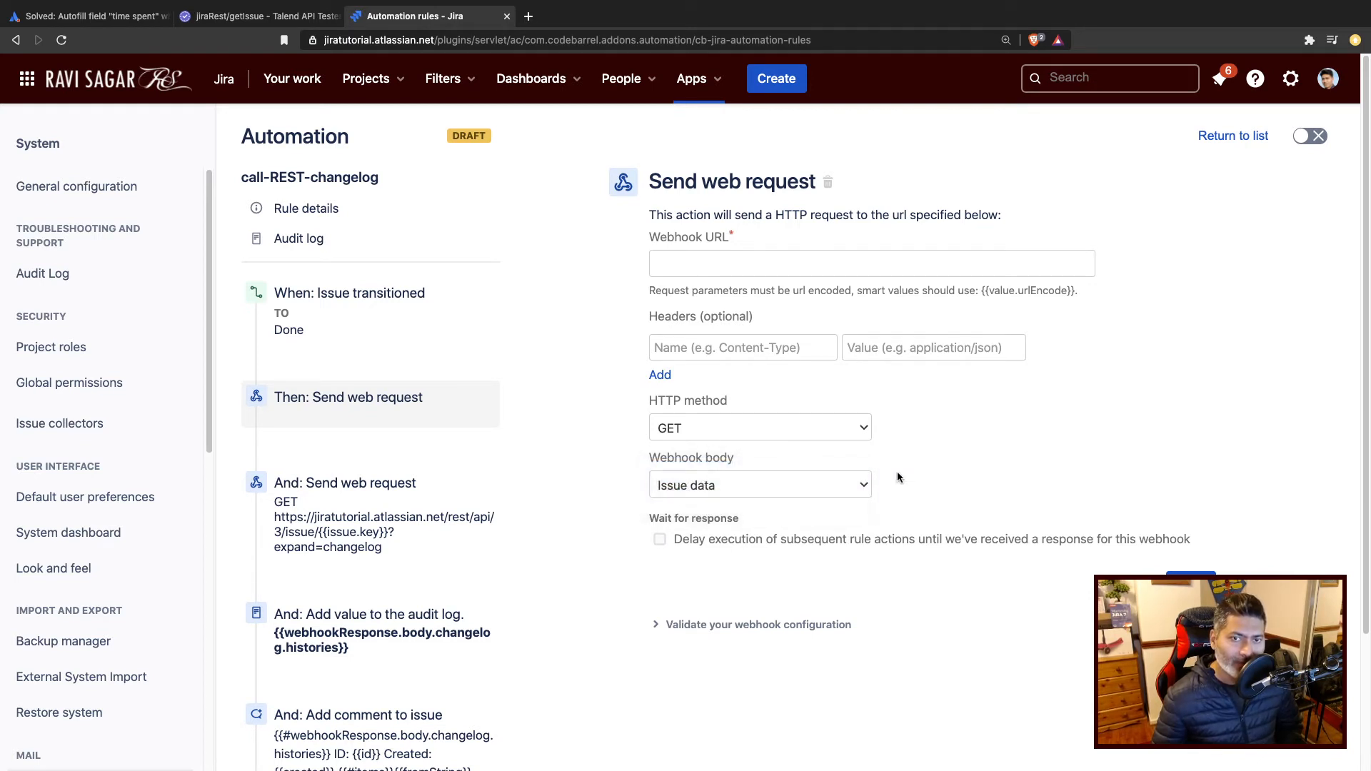
{"action": "left_click", "coordinate": [660, 539]}
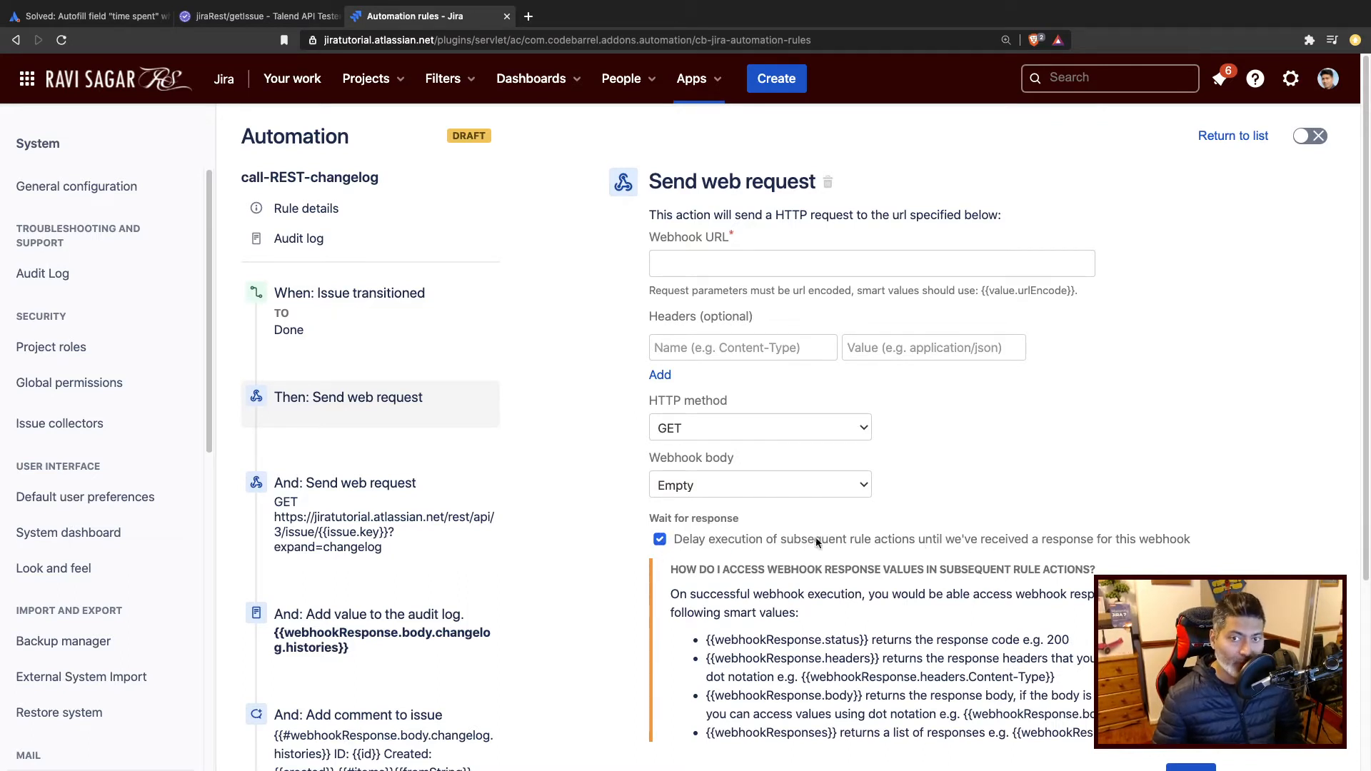
{"action": "left_click", "coordinate": [659, 540]}
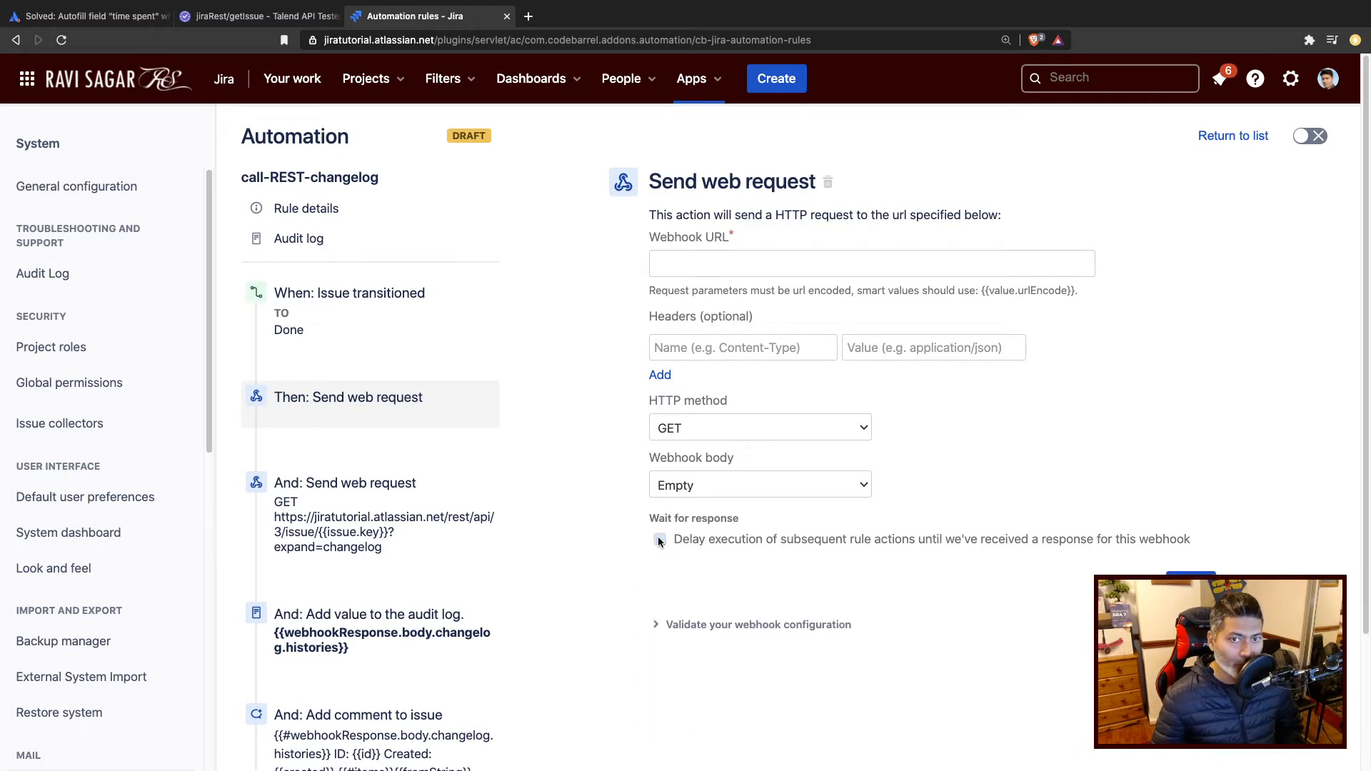
Delete the new web request action without a URL and set the existing Send web request's webhook body to Empty.
{"action": "left_click", "coordinate": [342, 551]}
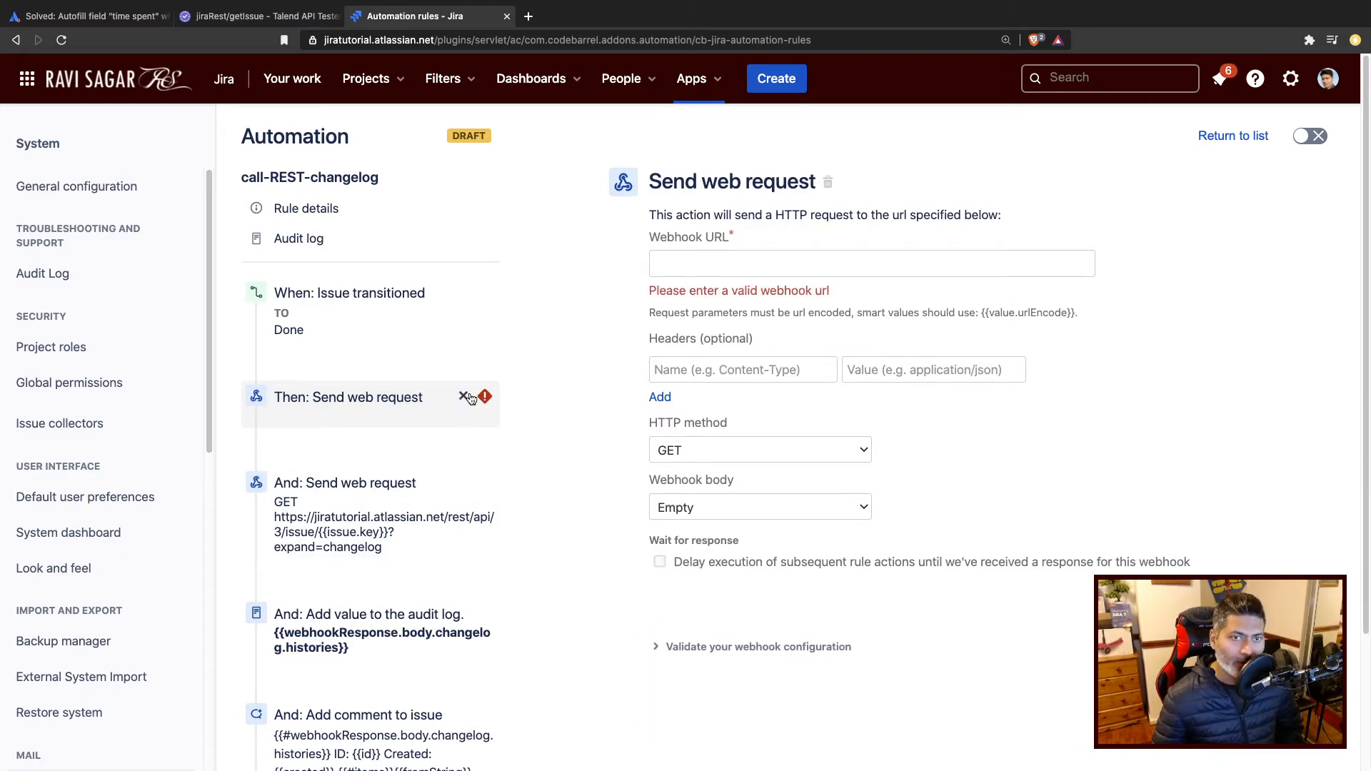
{"action": "left_click", "coordinate": [463, 396]}
{"action": "left_click", "coordinate": [371, 427]}
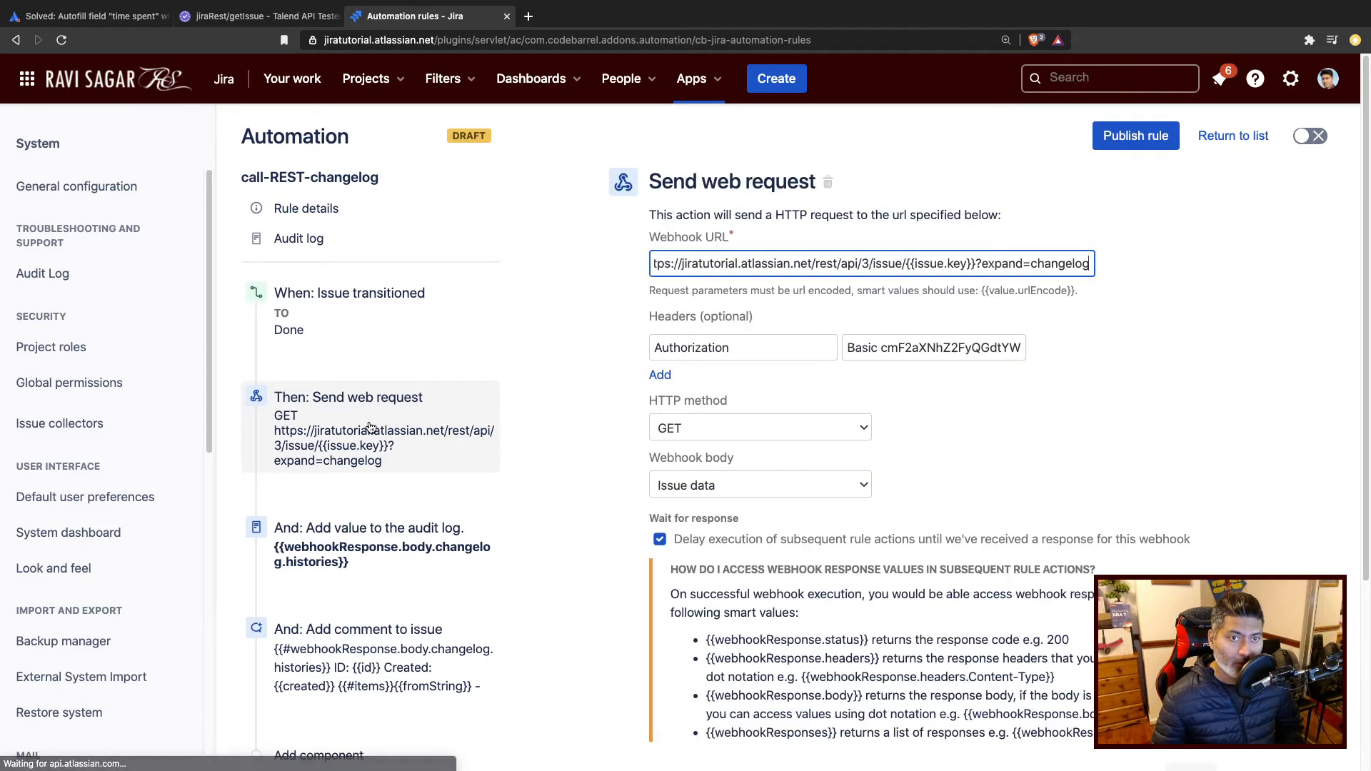
{"action": "left_click", "coordinate": [764, 482]}
{"action": "left_click", "coordinate": [730, 469]}
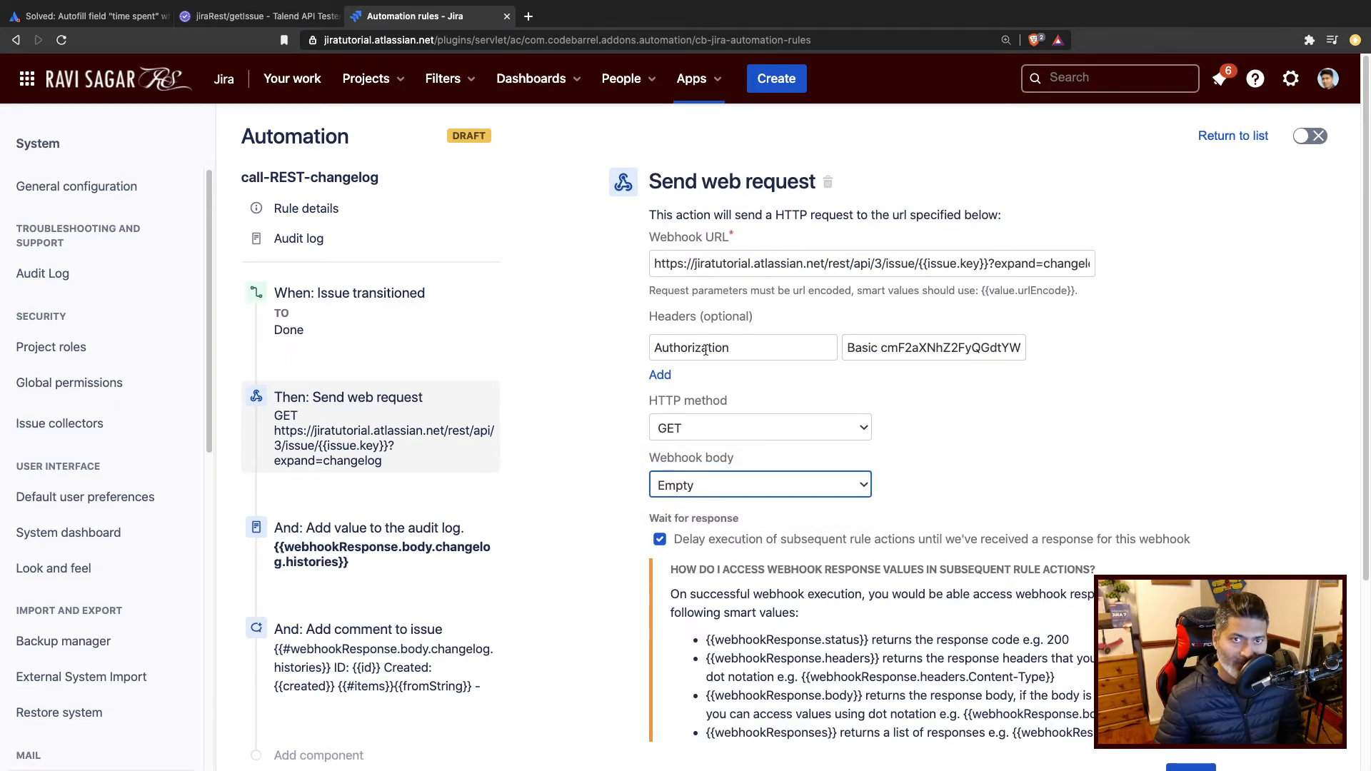
Review the existing web request's webhook URL, Authorization header and wait-for-response option, and leave the action's settings.
{"action": "left_click", "coordinate": [681, 268]}
{"action": "key", "text": "super+a"}
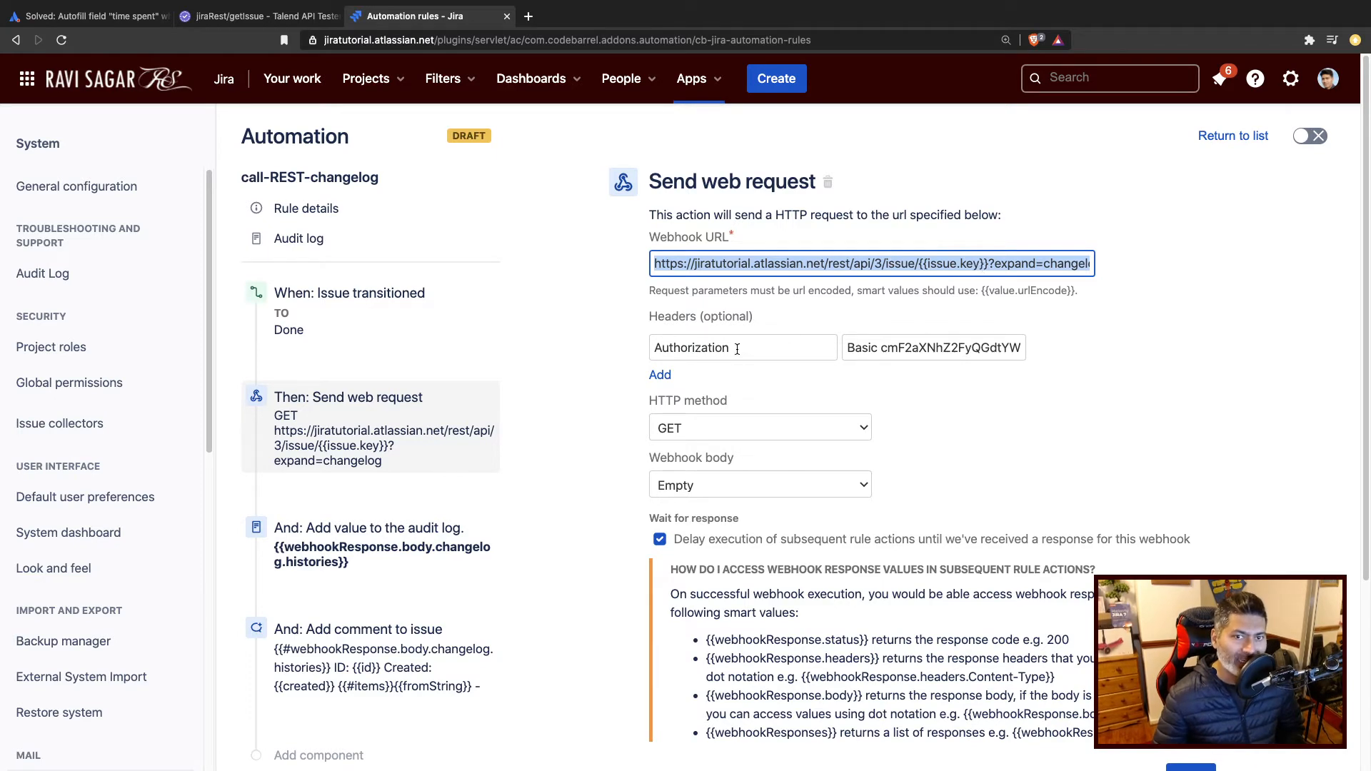
{"action": "scroll", "coordinate": [640, 430], "scroll_direction": "down", "scroll_amount": 5}
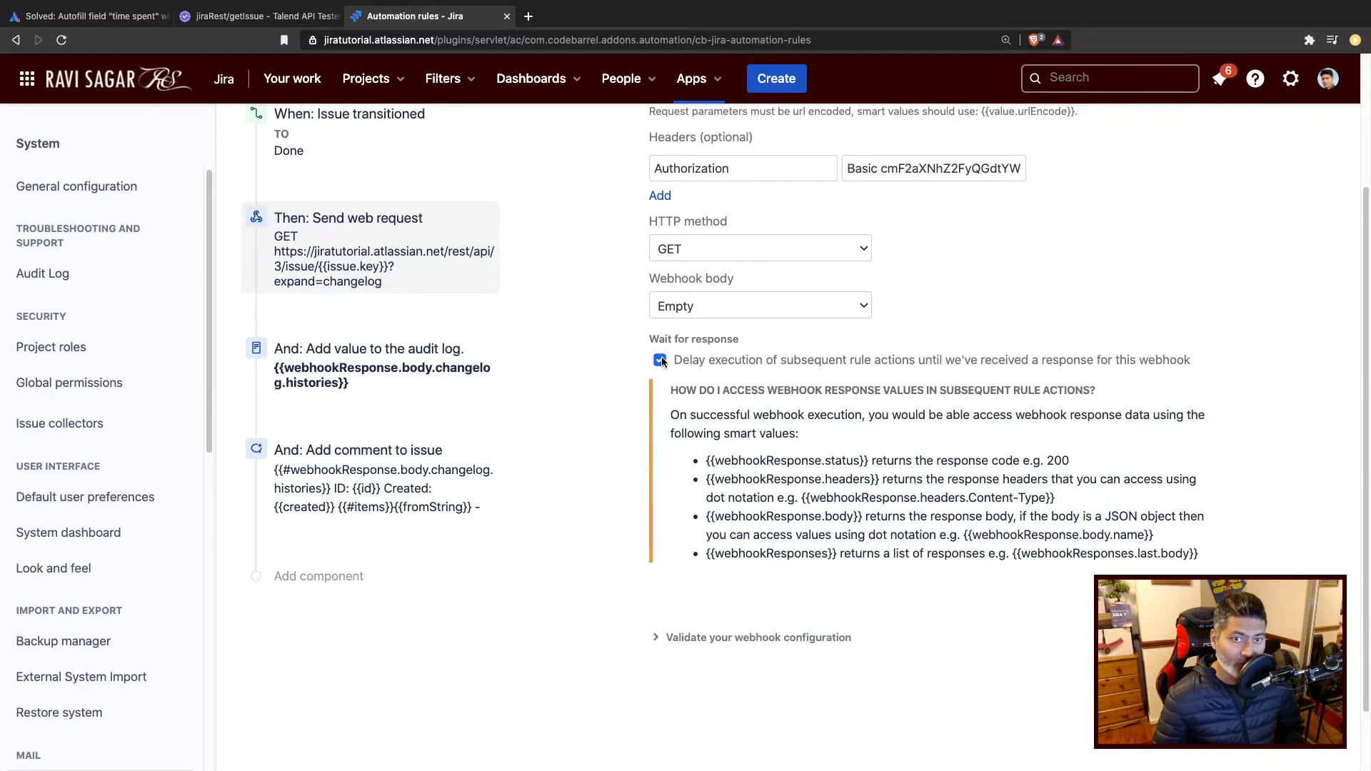
{"action": "left_click", "coordinate": [607, 524]}
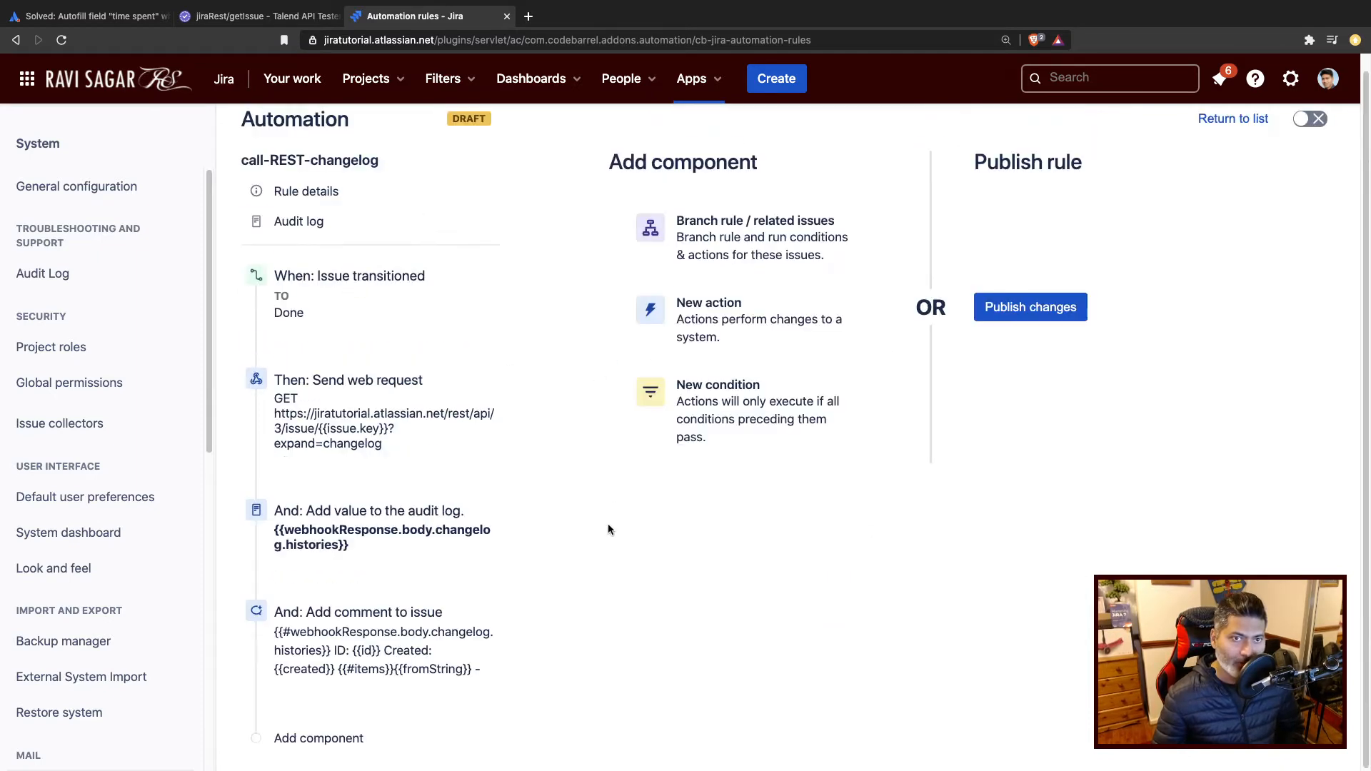
Open the audit log action and examine its log message {{webhookResponse.body.changelog.histories}}.
{"action": "left_click", "coordinate": [368, 522]}
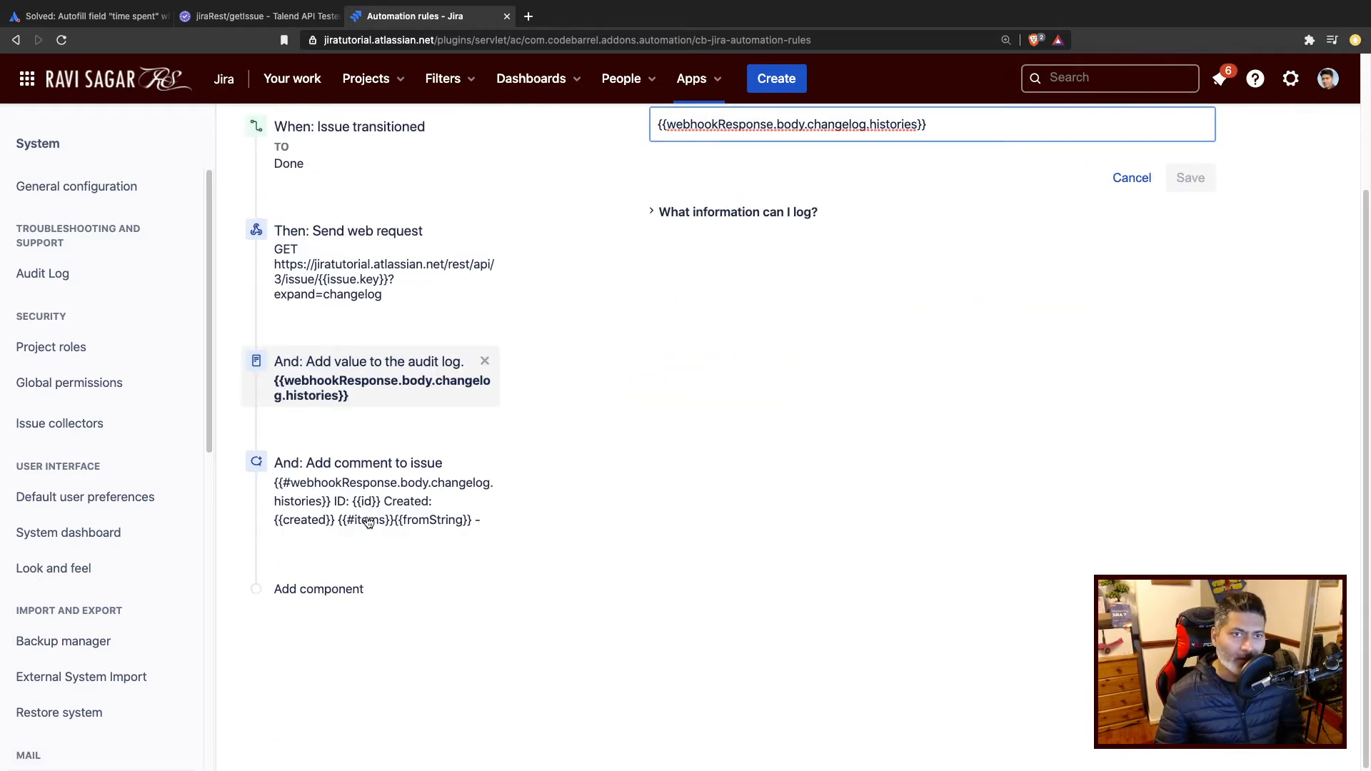
{"action": "scroll", "coordinate": [504, 539], "scroll_direction": "up", "scroll_amount": 3}
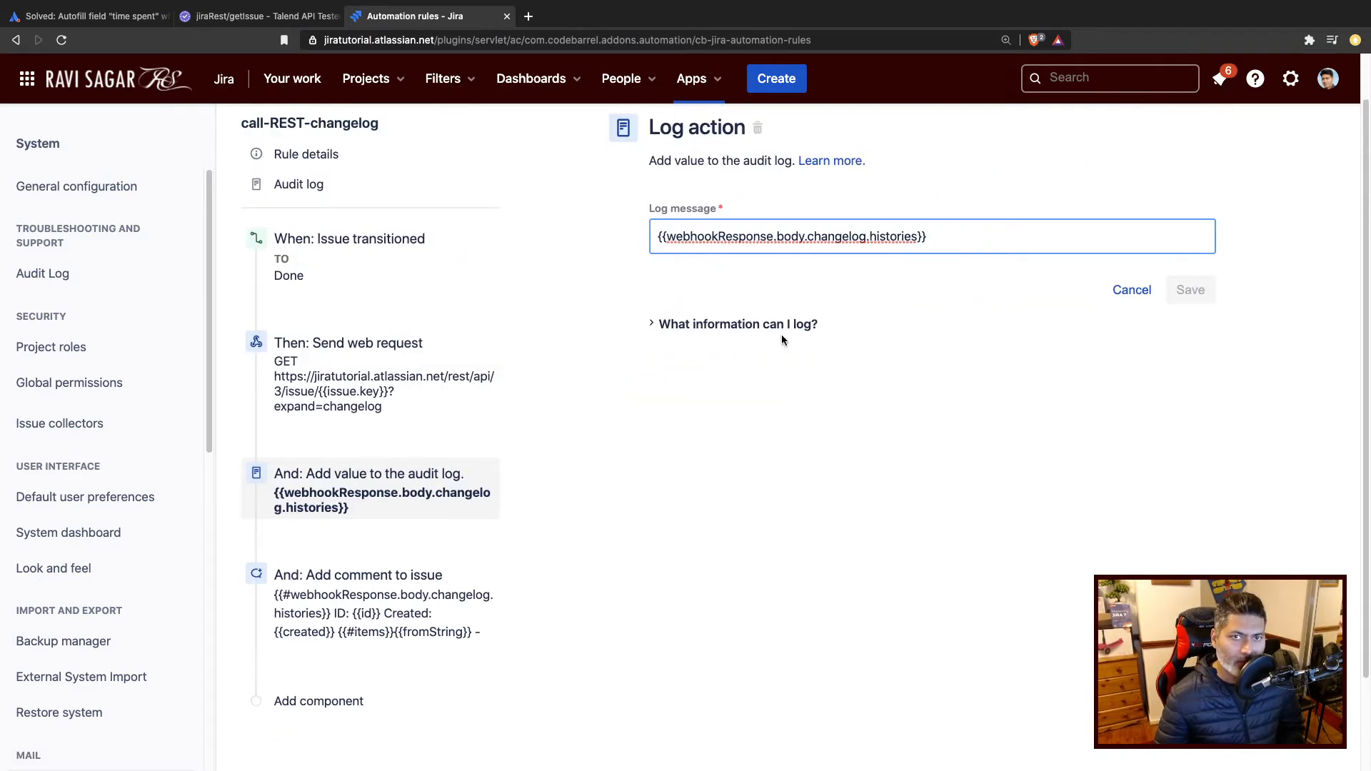
{"action": "left_click_drag", "start_coordinate": [976, 249], "coordinate": [601, 243]}
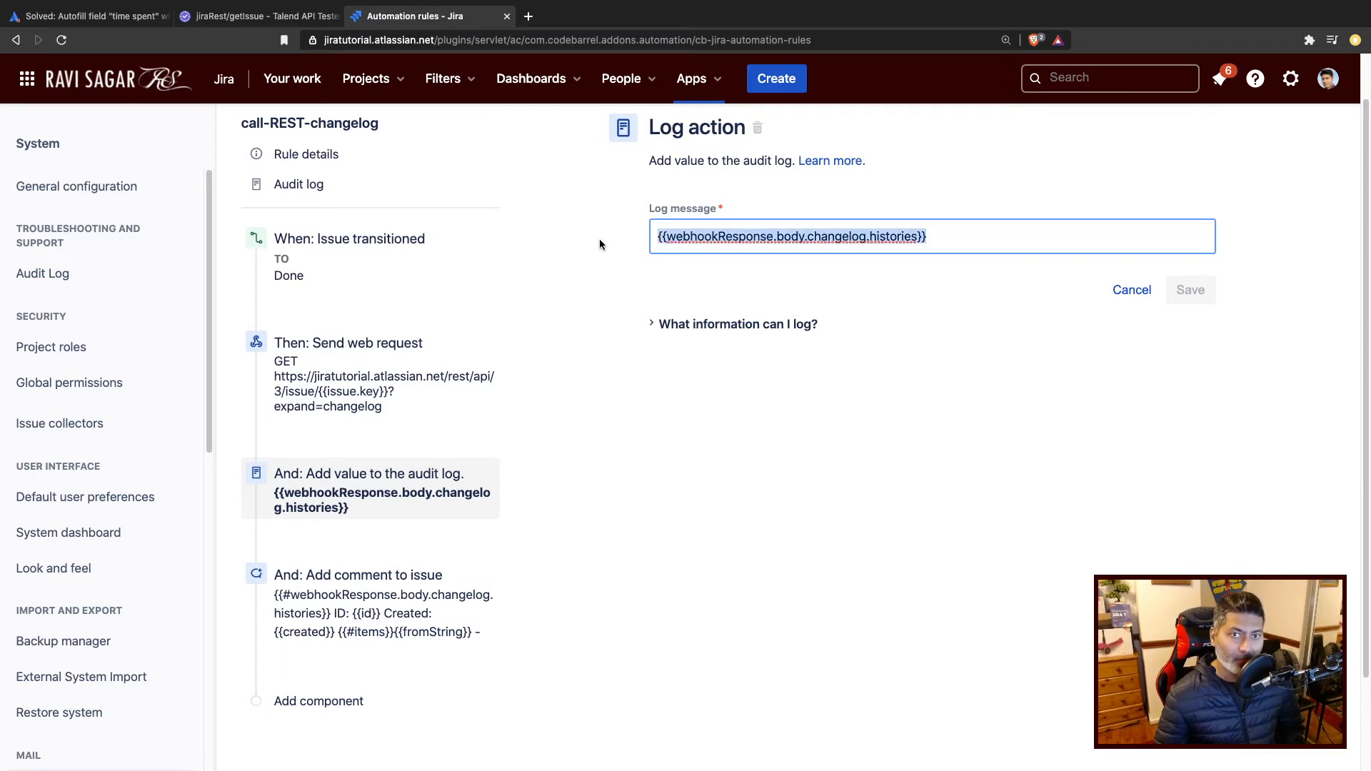
{"action": "left_click", "coordinate": [723, 239]}
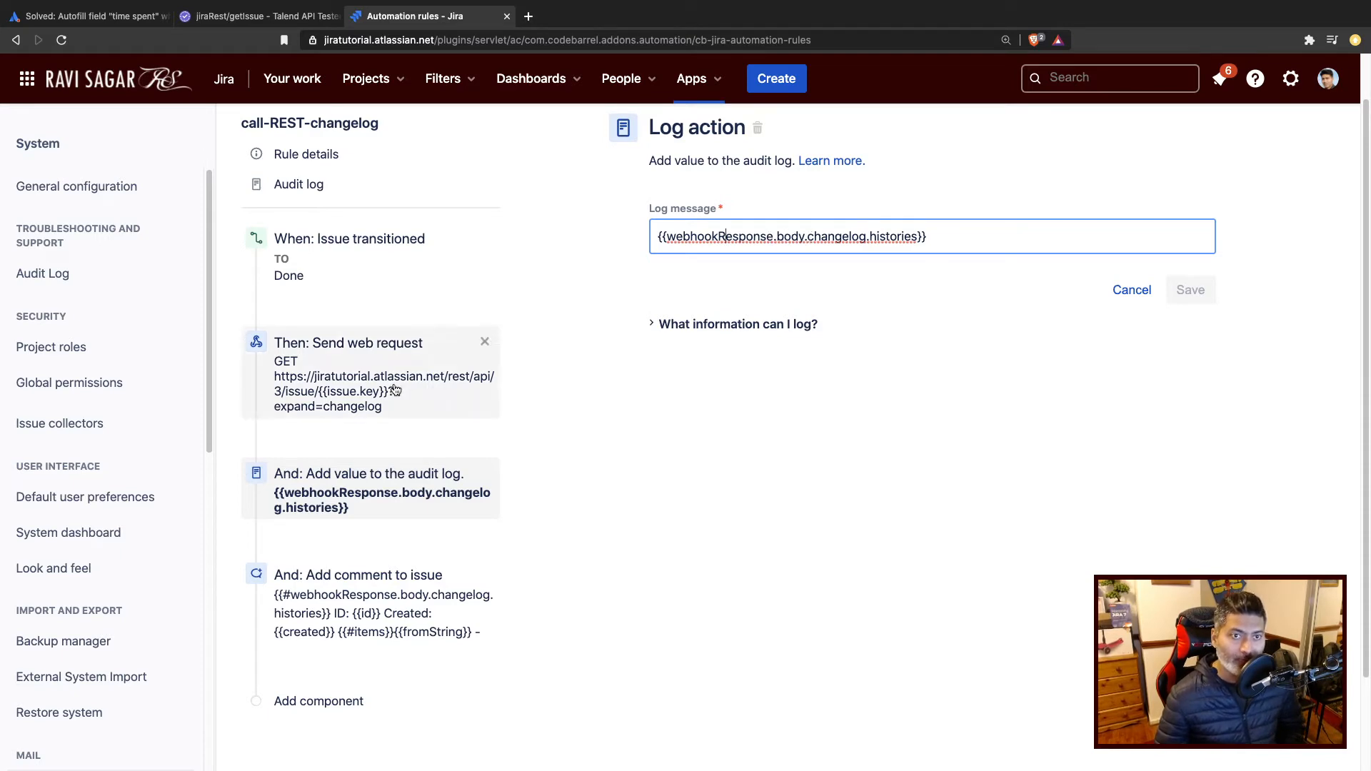
Reopen the Send web request action and examine the {{webhookResponse.body}} entry in its smart value help.
{"action": "left_click", "coordinate": [483, 377]}
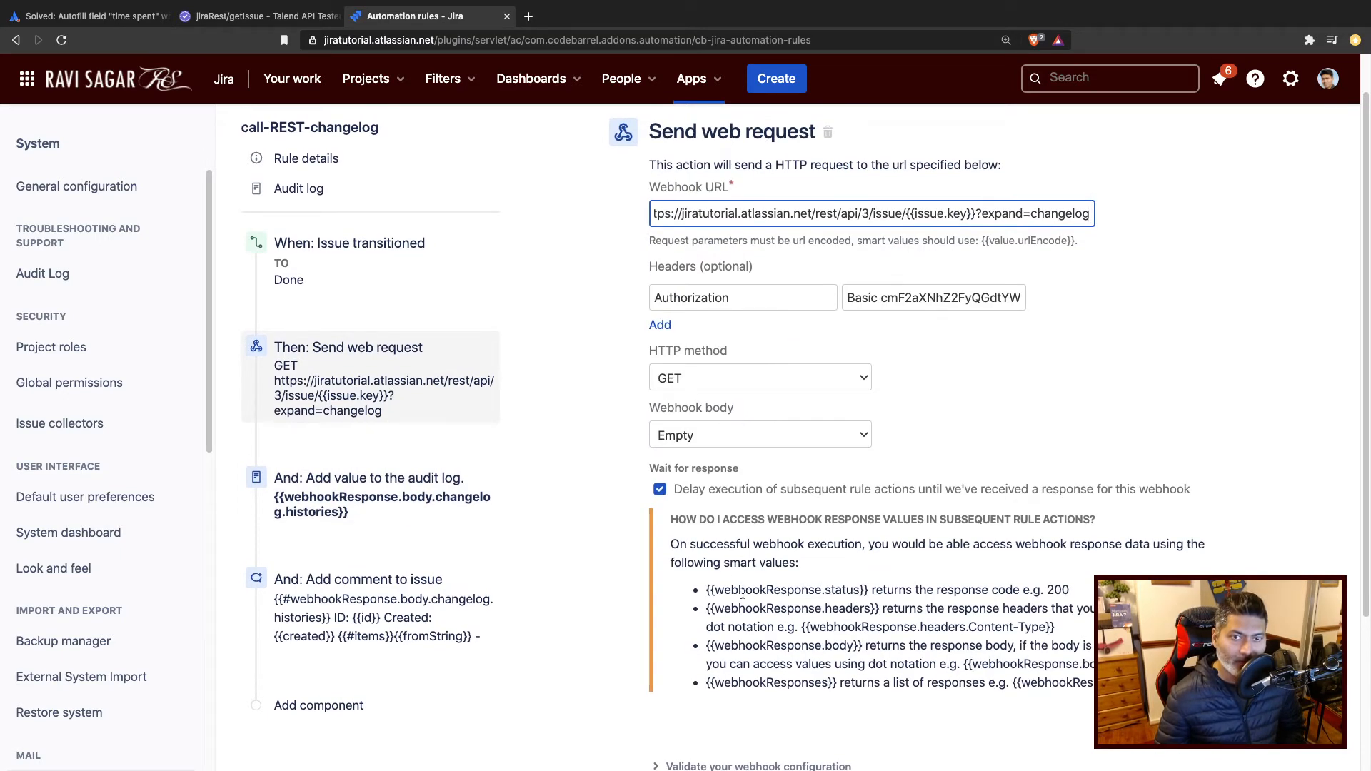
{"action": "scroll", "coordinate": [724, 562], "scroll_direction": "down", "scroll_amount": 2}
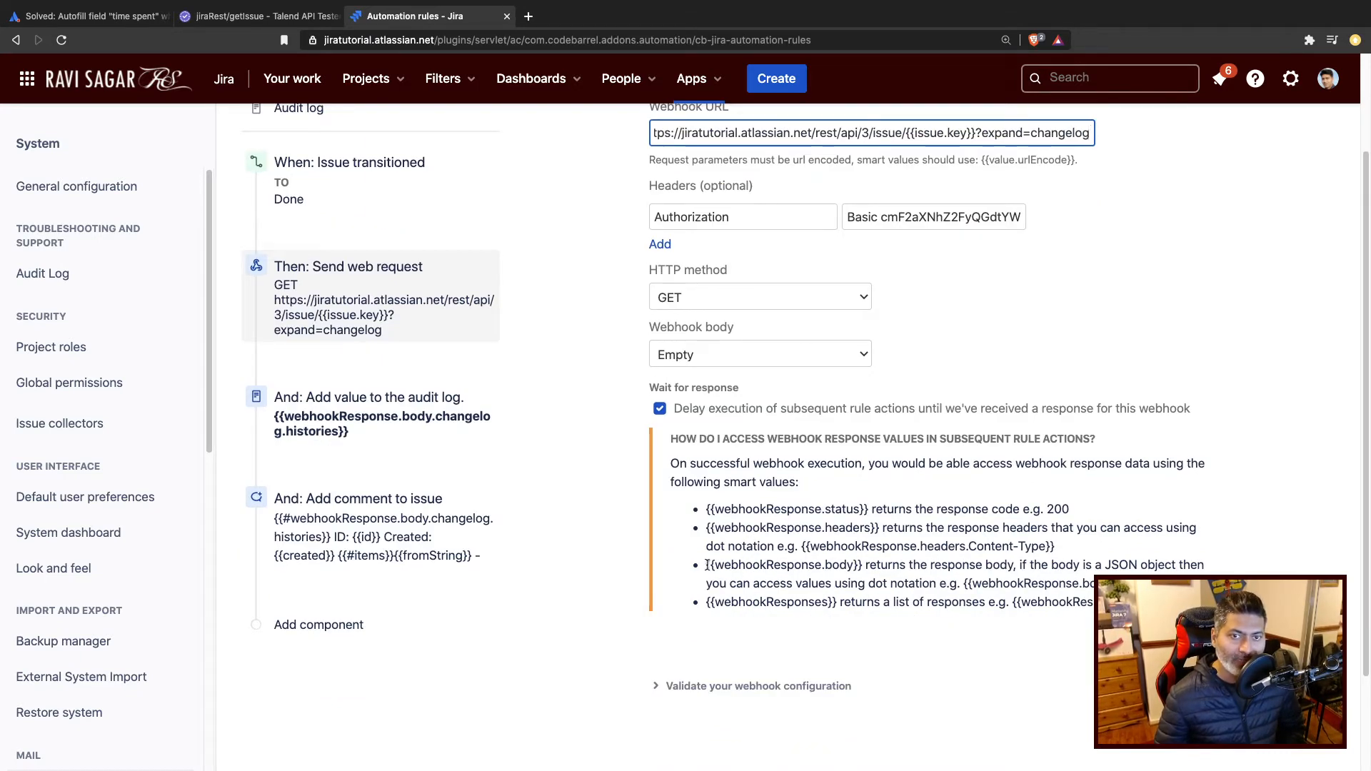
{"action": "left_click_drag", "start_coordinate": [707, 565], "coordinate": [861, 566]}
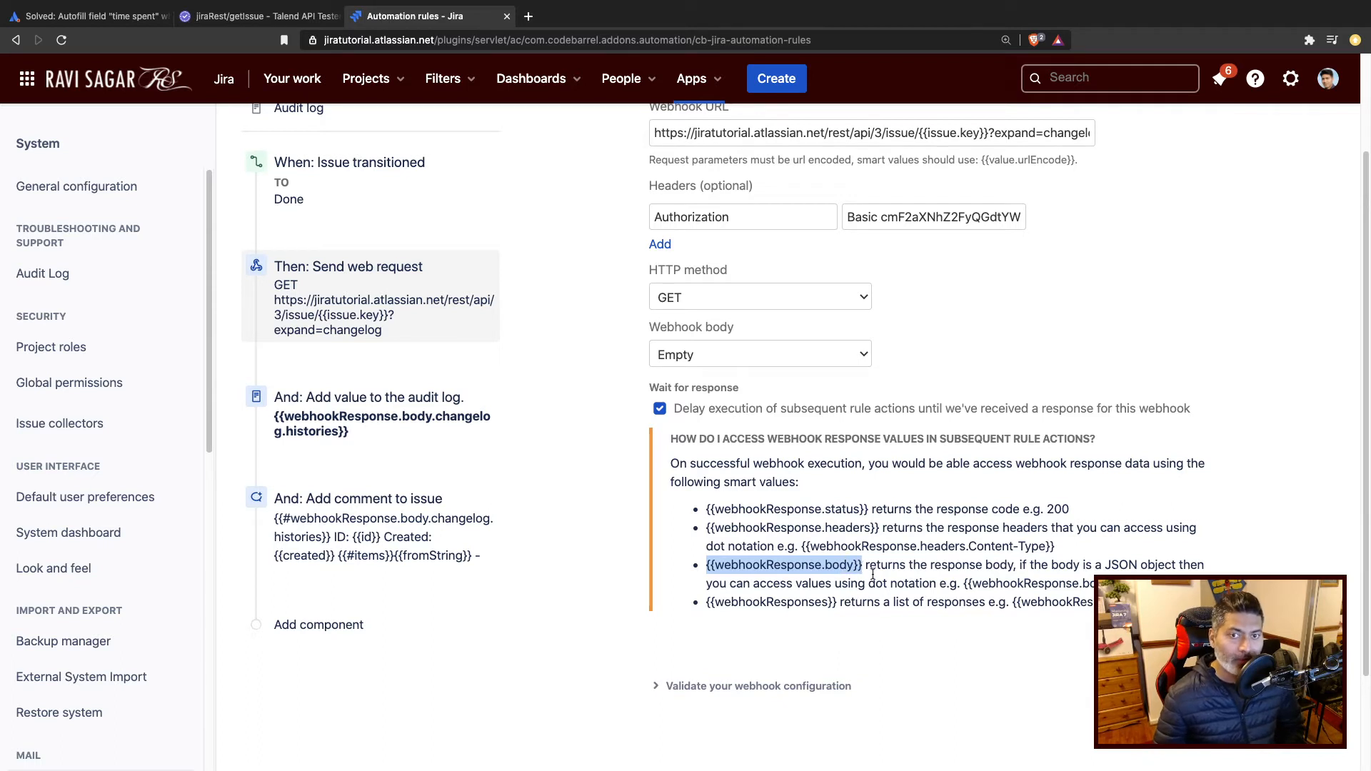
View the issue comment action's template, return to the audit log action and highlight "body" in its log message.
{"action": "left_click", "coordinate": [392, 531]}
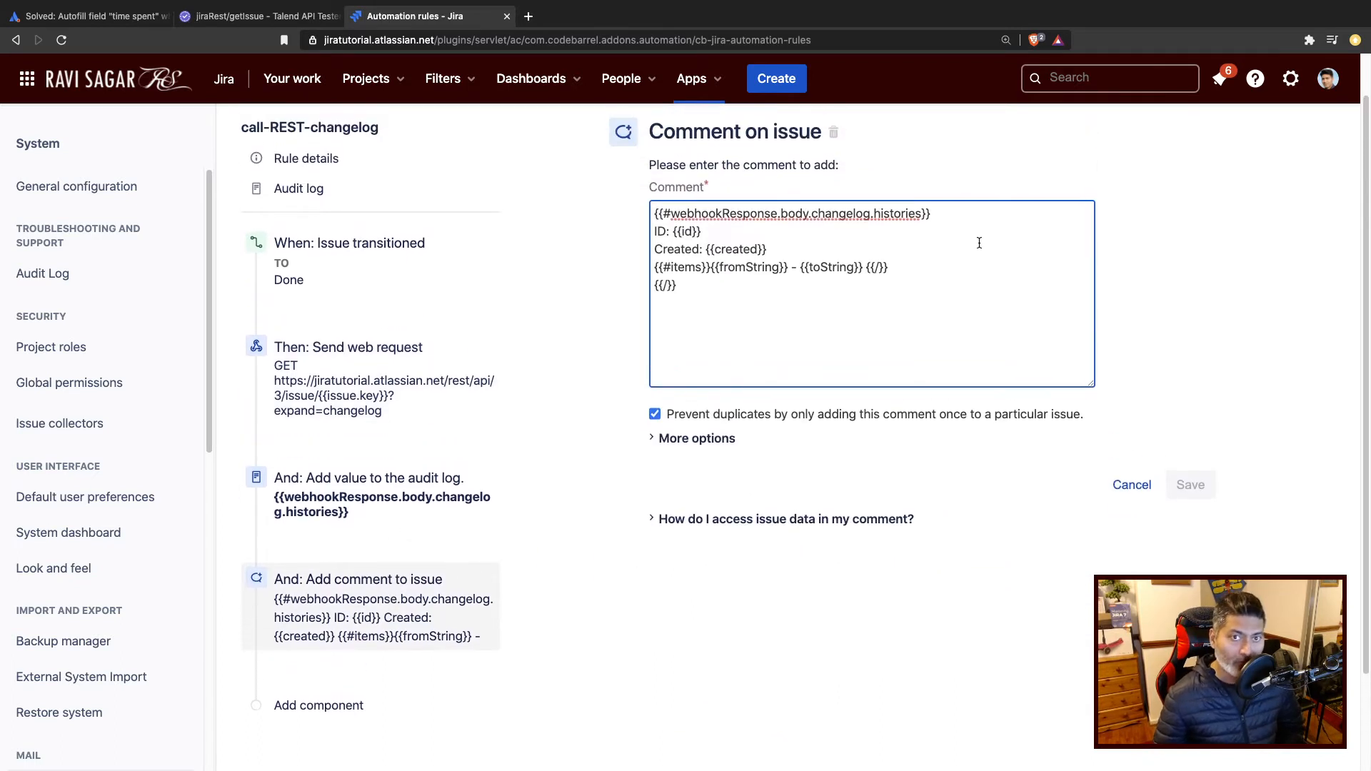
{"action": "left_click", "coordinate": [369, 493]}
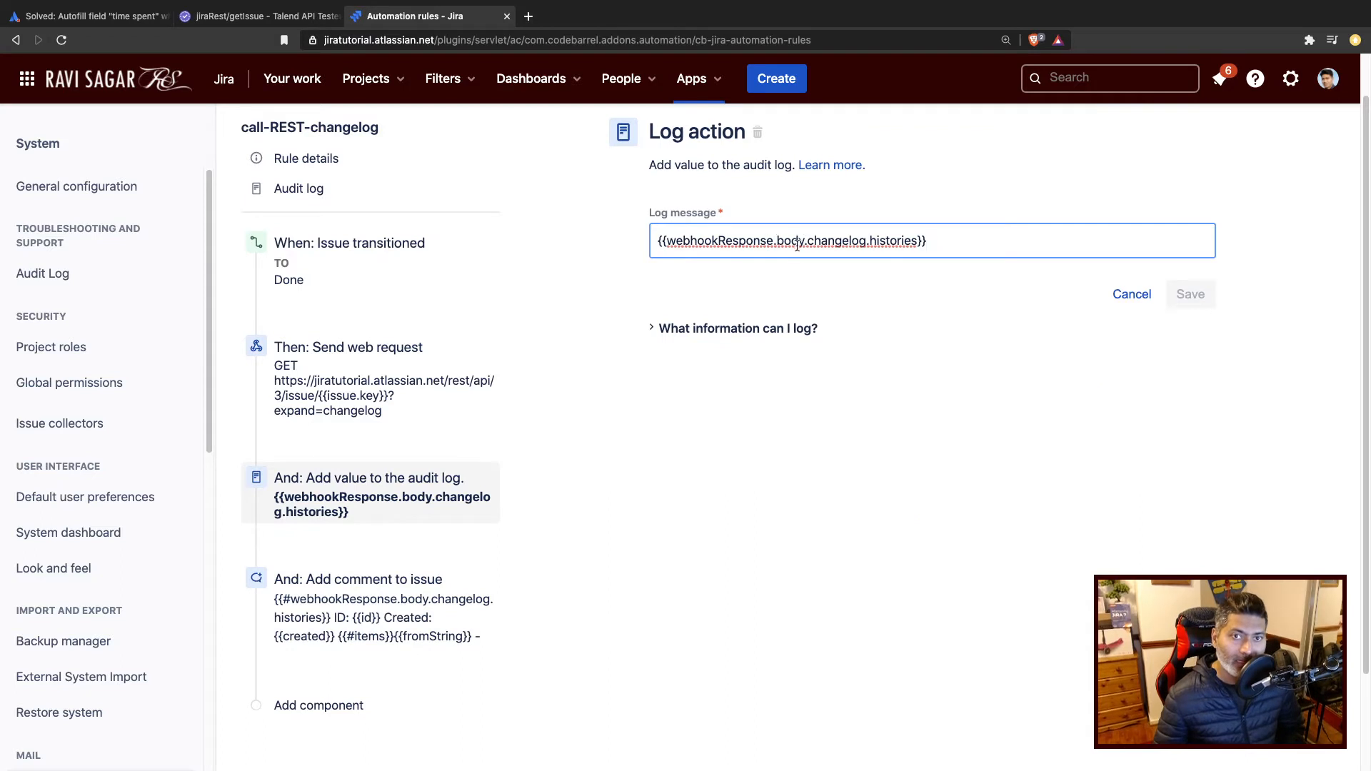
{"action": "triple_click", "coordinate": [794, 244]}
{"action": "double_click", "coordinate": [795, 241]}
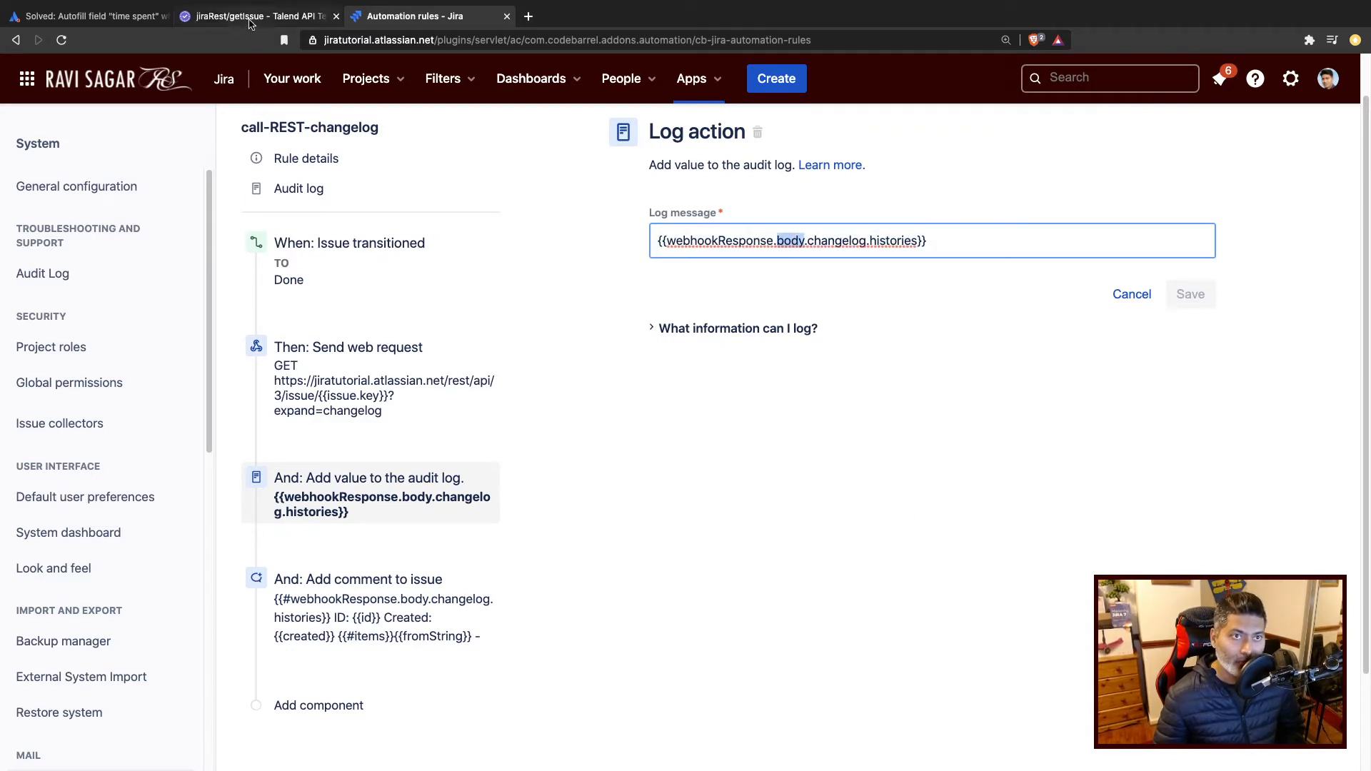
Compare the log message with the response body in Talend API Tester and collapse the first history entry.
{"action": "left_click", "coordinate": [252, 18]}
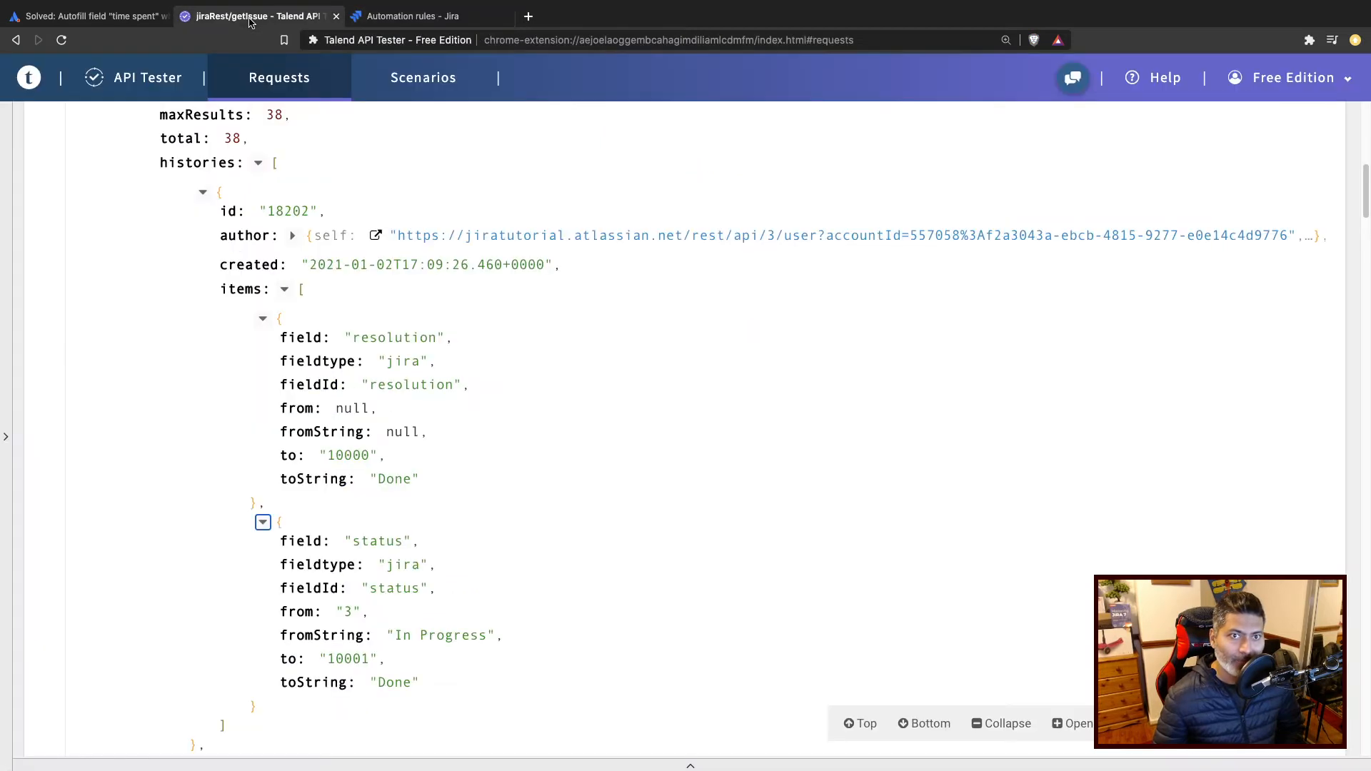
{"action": "left_click", "coordinate": [412, 16]}
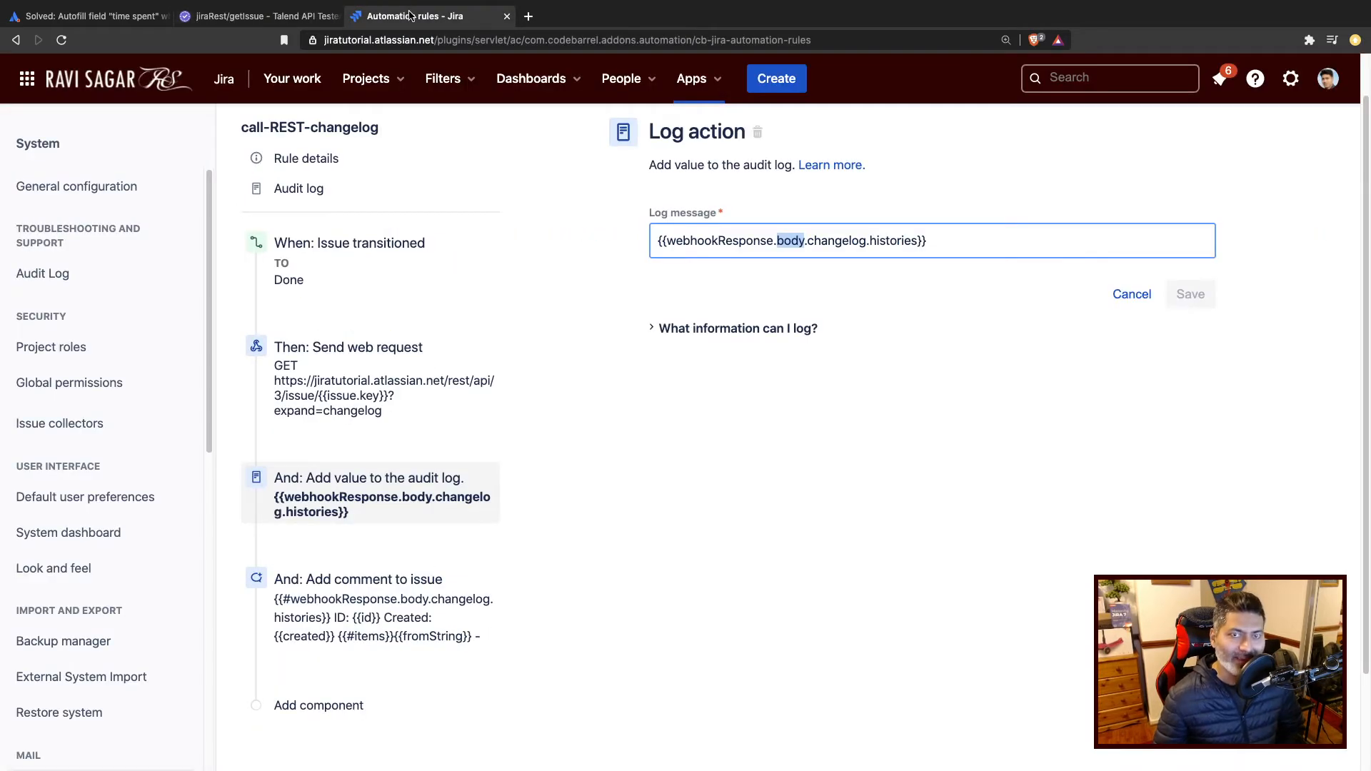
{"action": "left_click", "coordinate": [285, 20]}
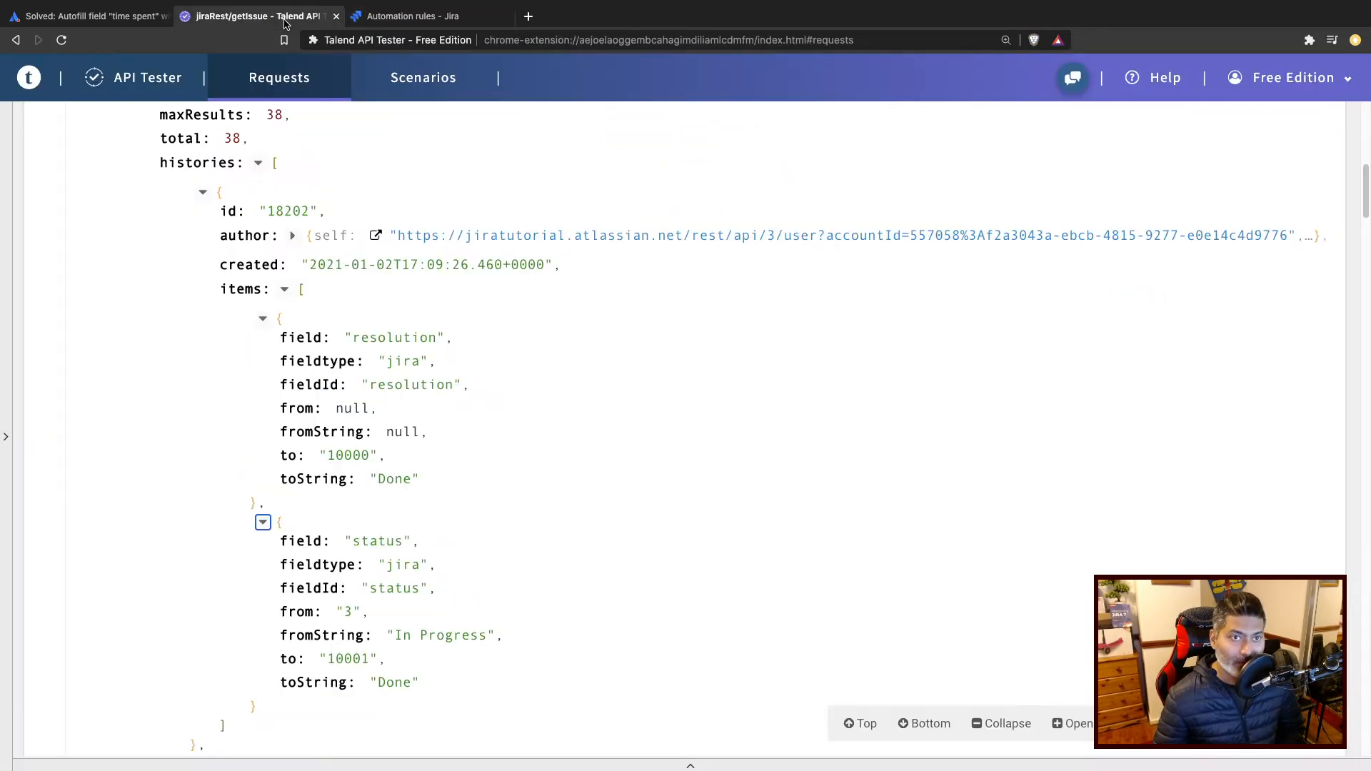
{"action": "scroll", "coordinate": [215, 283], "scroll_direction": "up", "scroll_amount": 3}
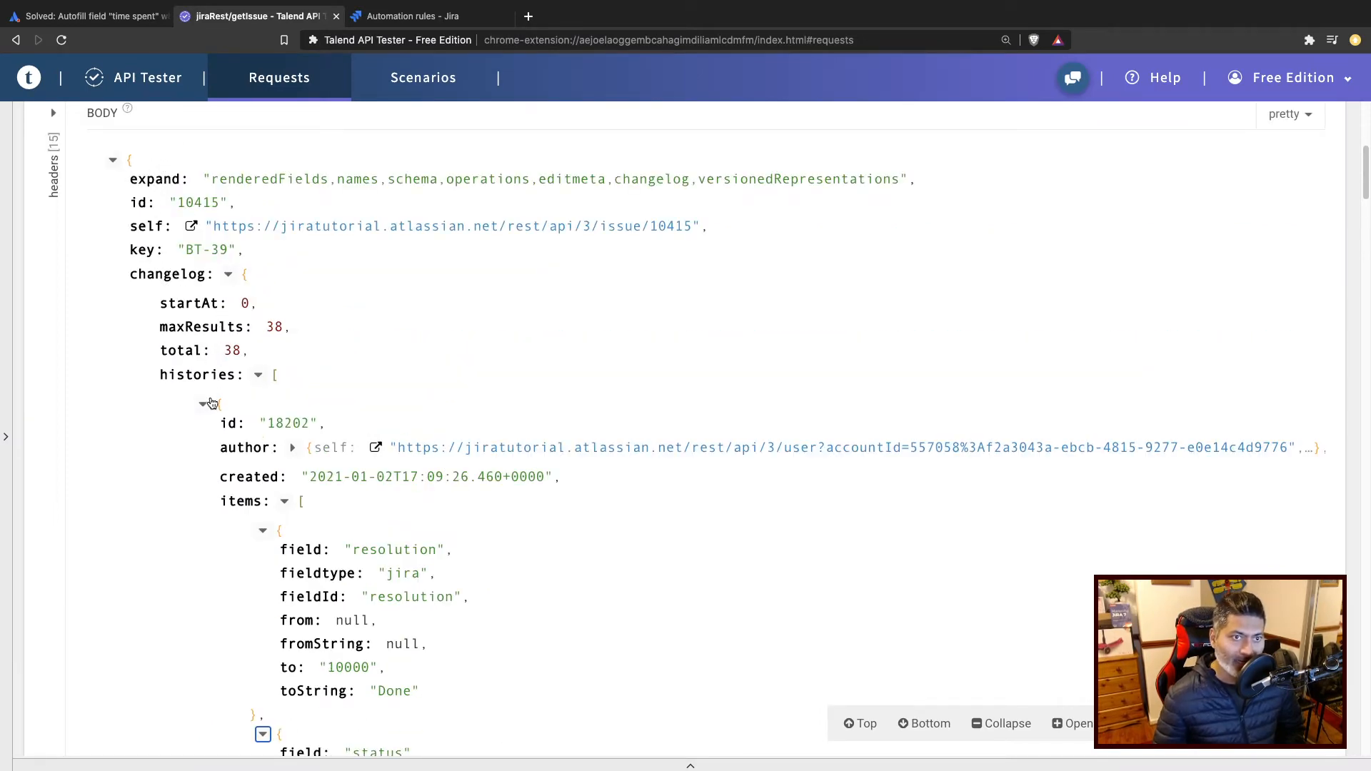
{"action": "left_click", "coordinate": [202, 404]}
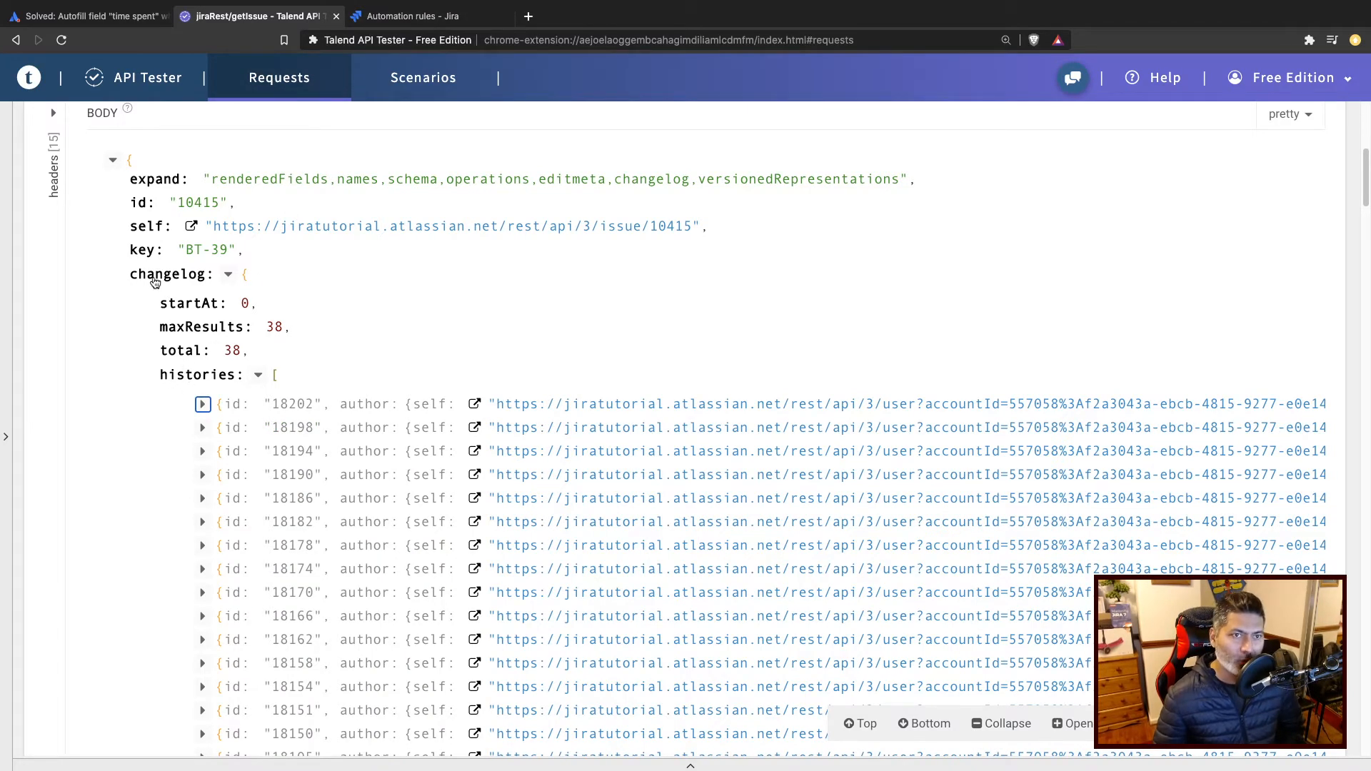
Highlight "changelog" in the Jira log message and match it to the changelog and histories keys in the Talend API Tester response.
{"action": "left_click", "coordinate": [449, 15]}
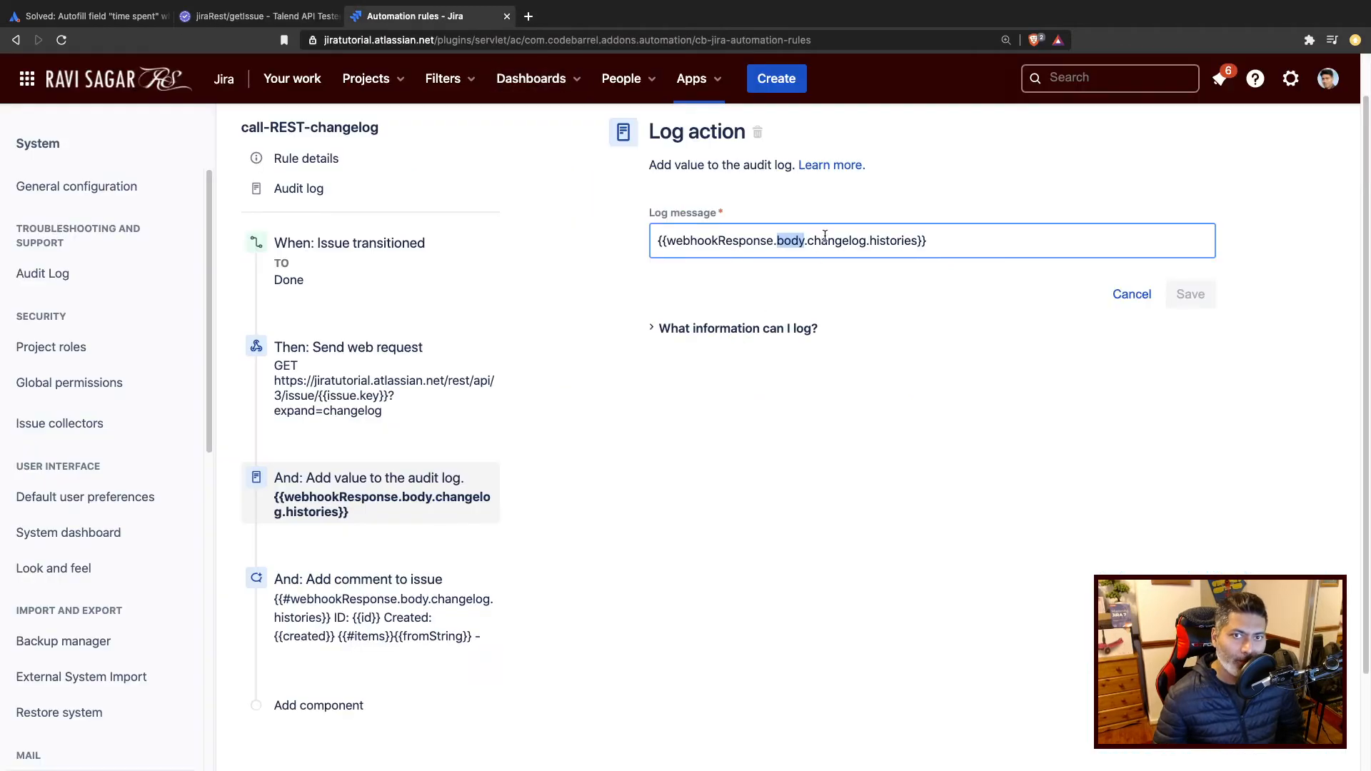
{"action": "double_click", "coordinate": [825, 240]}
{"action": "left_click", "coordinate": [261, 16]}
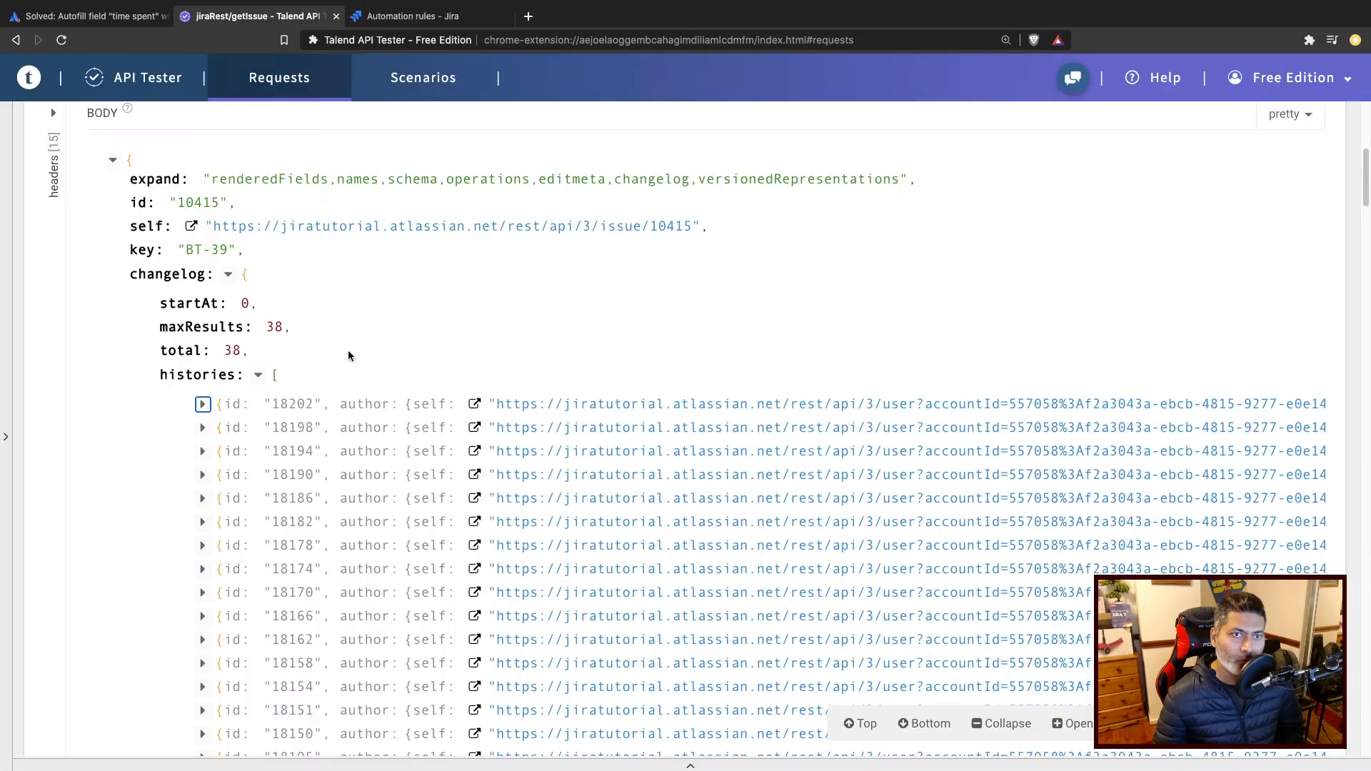
{"action": "left_click", "coordinate": [176, 378]}
{"action": "left_click", "coordinate": [176, 378]}
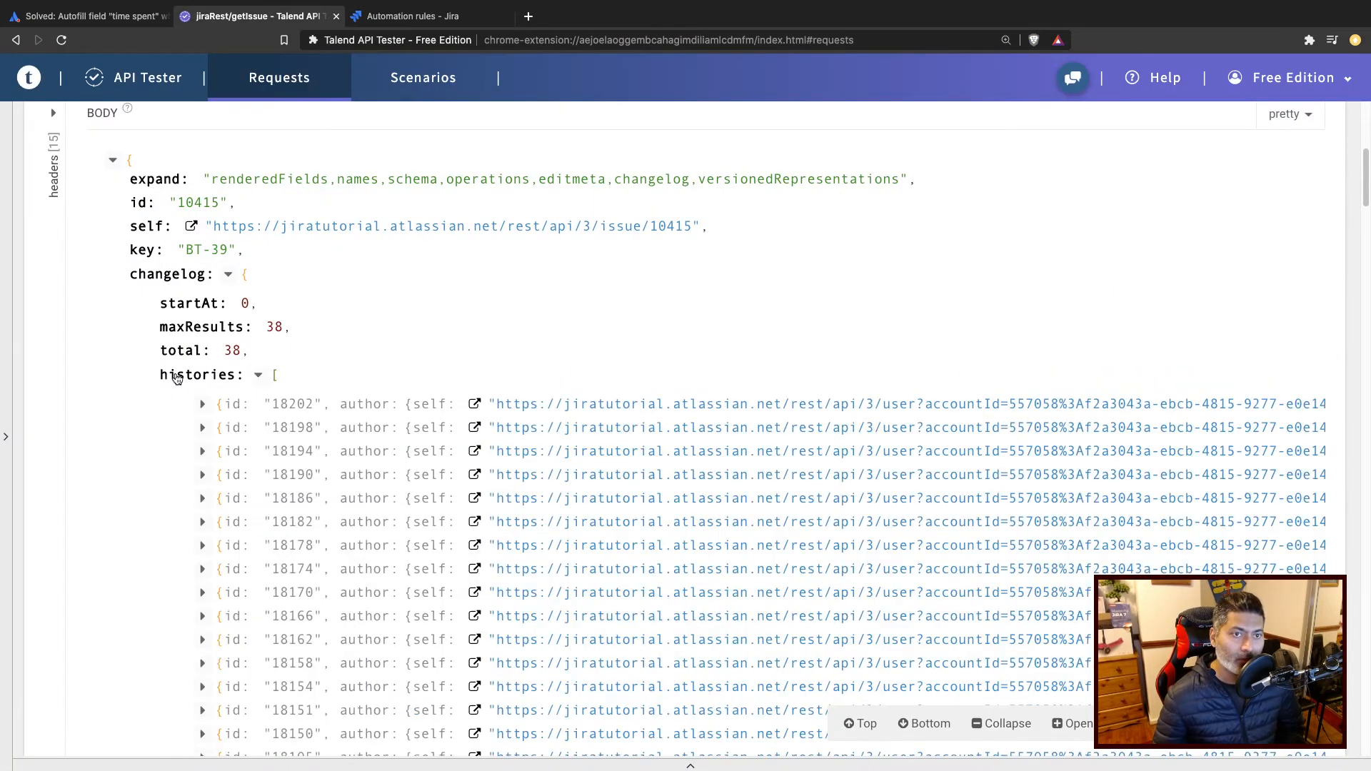
{"action": "left_click", "coordinate": [176, 378]}
{"action": "left_click", "coordinate": [192, 378]}
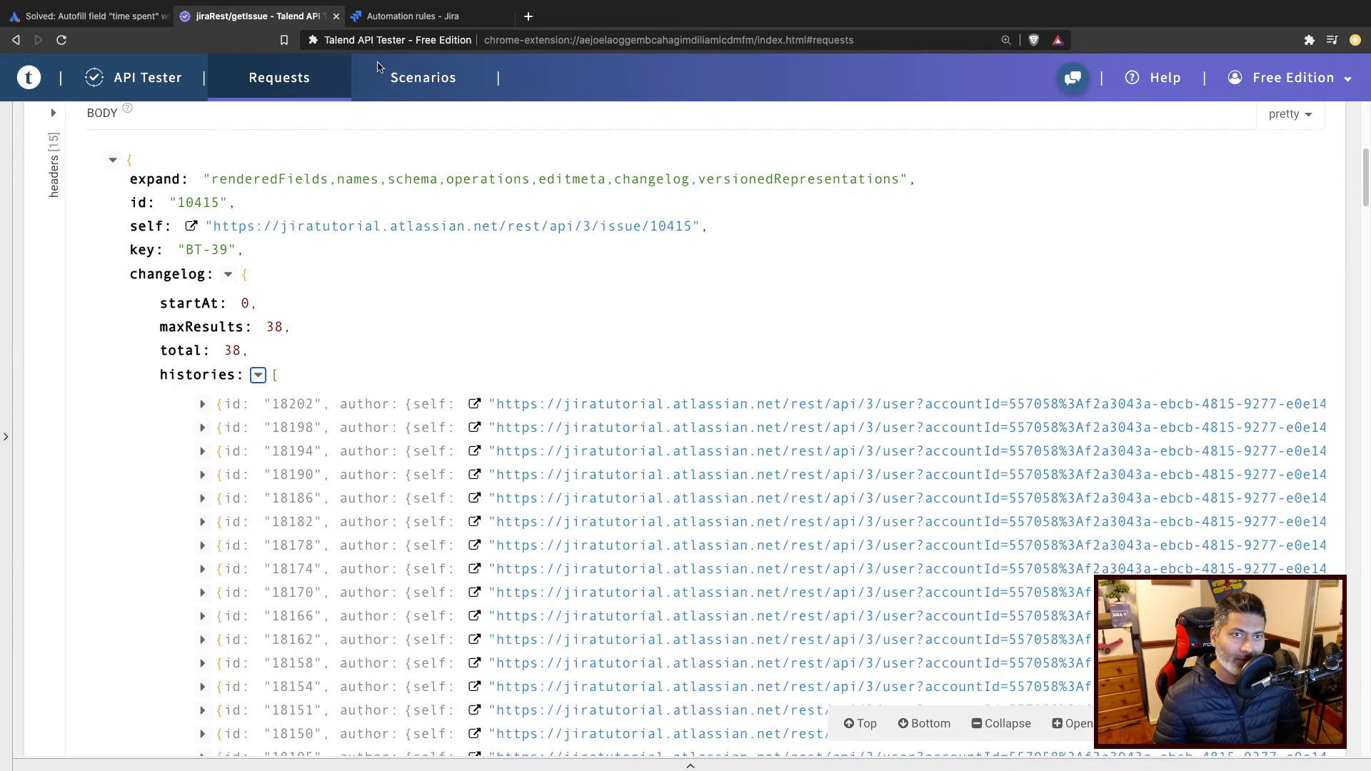
Highlight the whole log message in Jira, switch back to Talend API Tester and expand the first history entry.
{"action": "left_click", "coordinate": [414, 16]}
{"action": "left_click_drag", "start_coordinate": [944, 241], "coordinate": [644, 242]}
{"action": "left_click", "coordinate": [257, 15]}
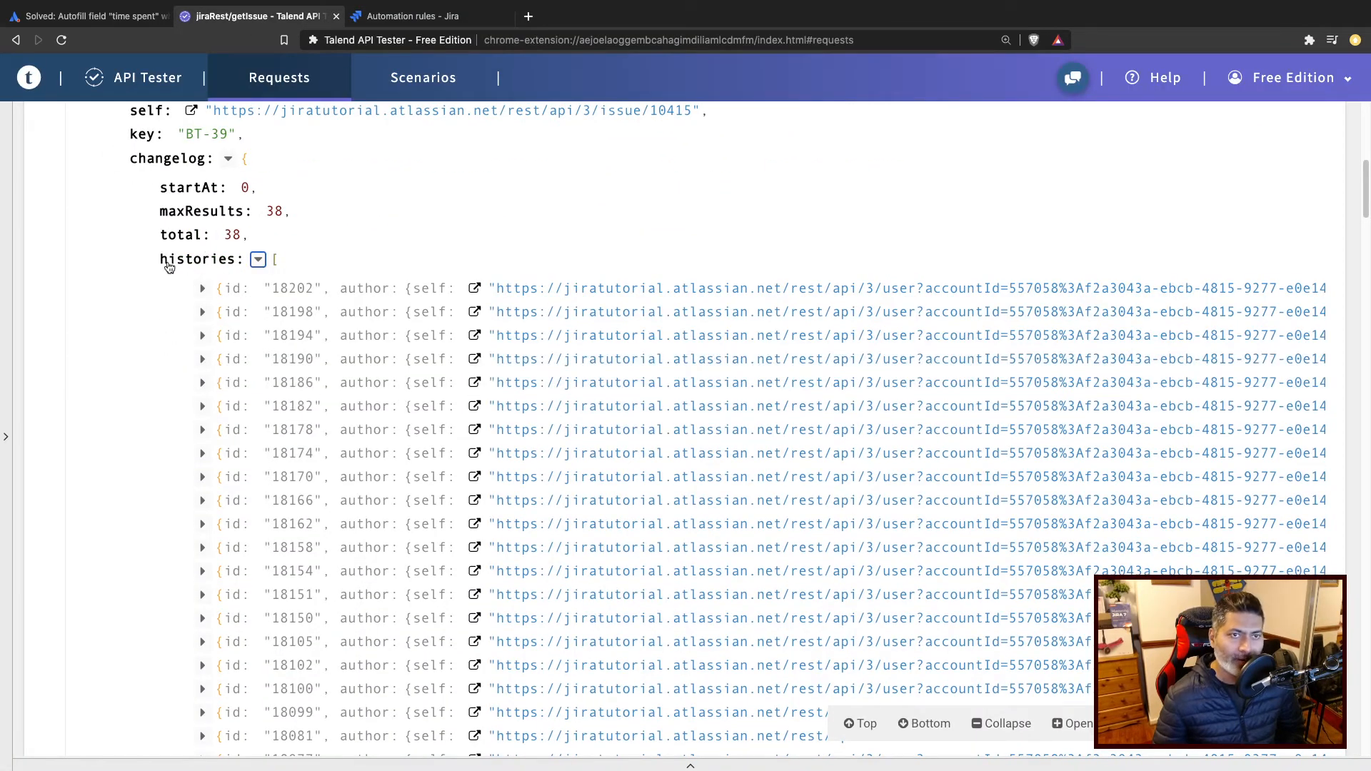
{"action": "left_click", "coordinate": [203, 289]}
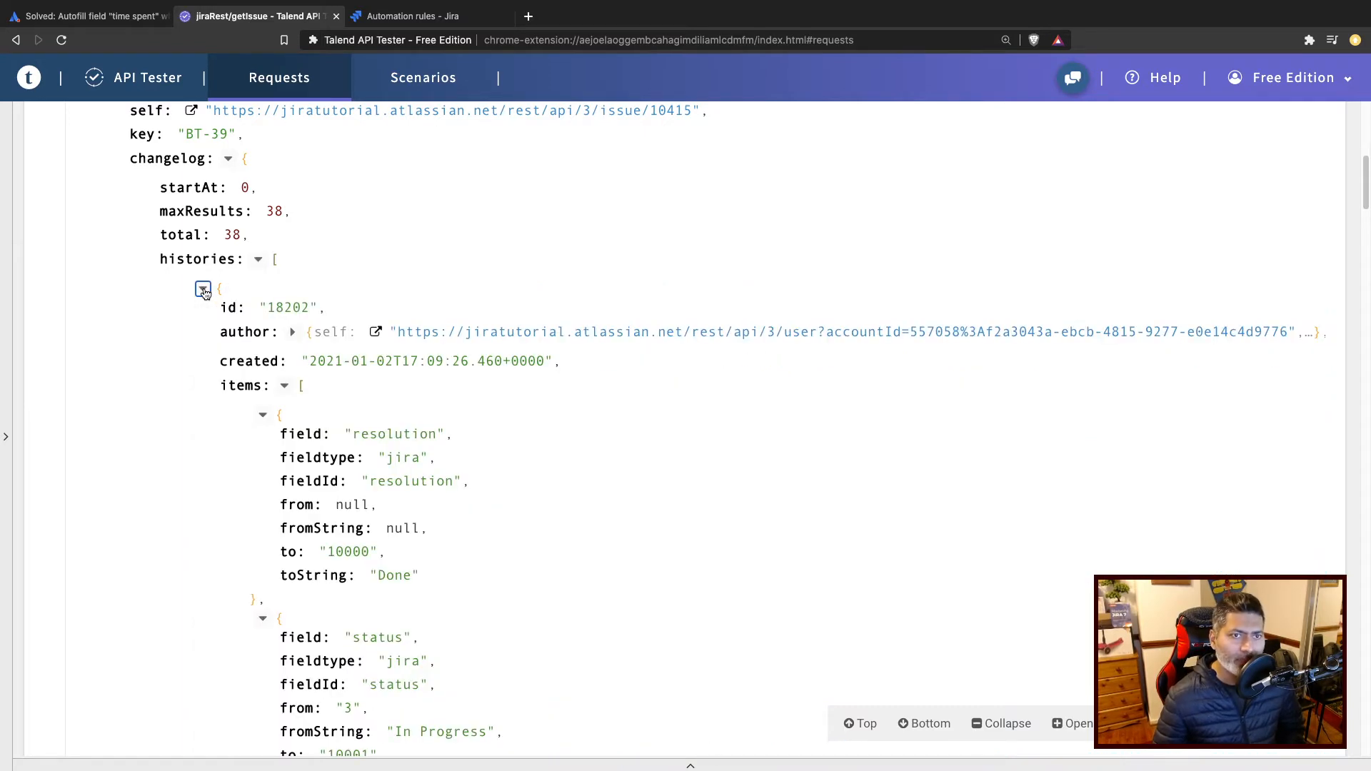
Collapse the first history entry, return to the Jira automation rule to enable and publish it, and open its audit log.
{"action": "left_click", "coordinate": [203, 289]}
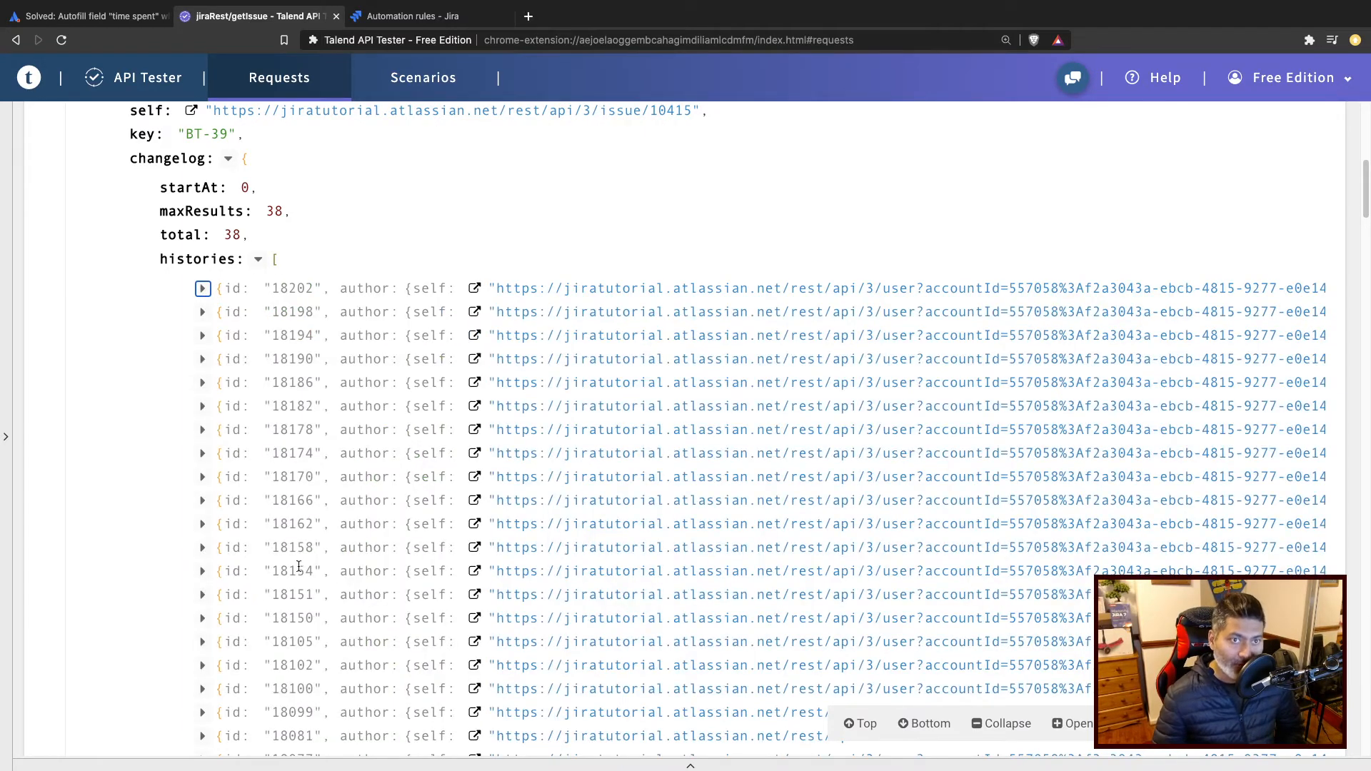
{"action": "left_click", "coordinate": [414, 15]}
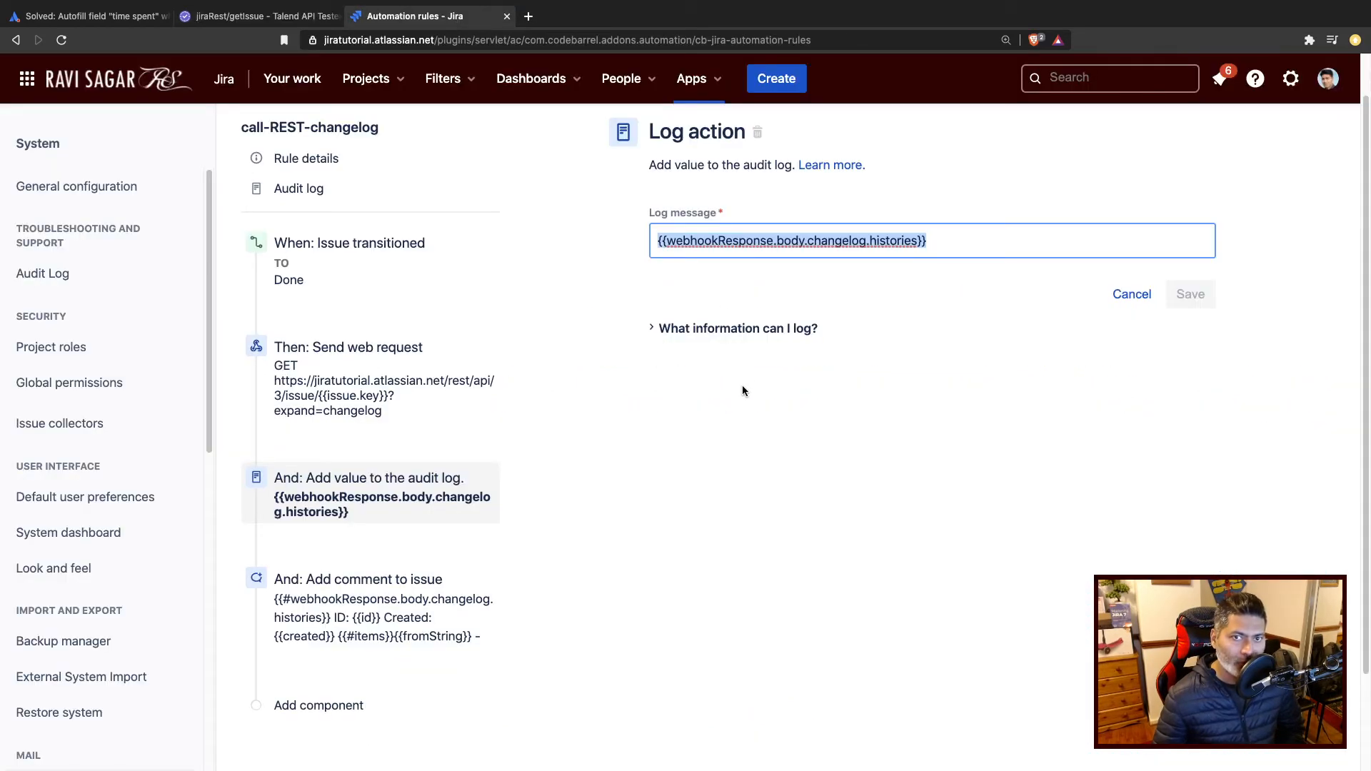
{"action": "scroll", "coordinate": [1128, 246], "scroll_direction": "up", "scroll_amount": 2}
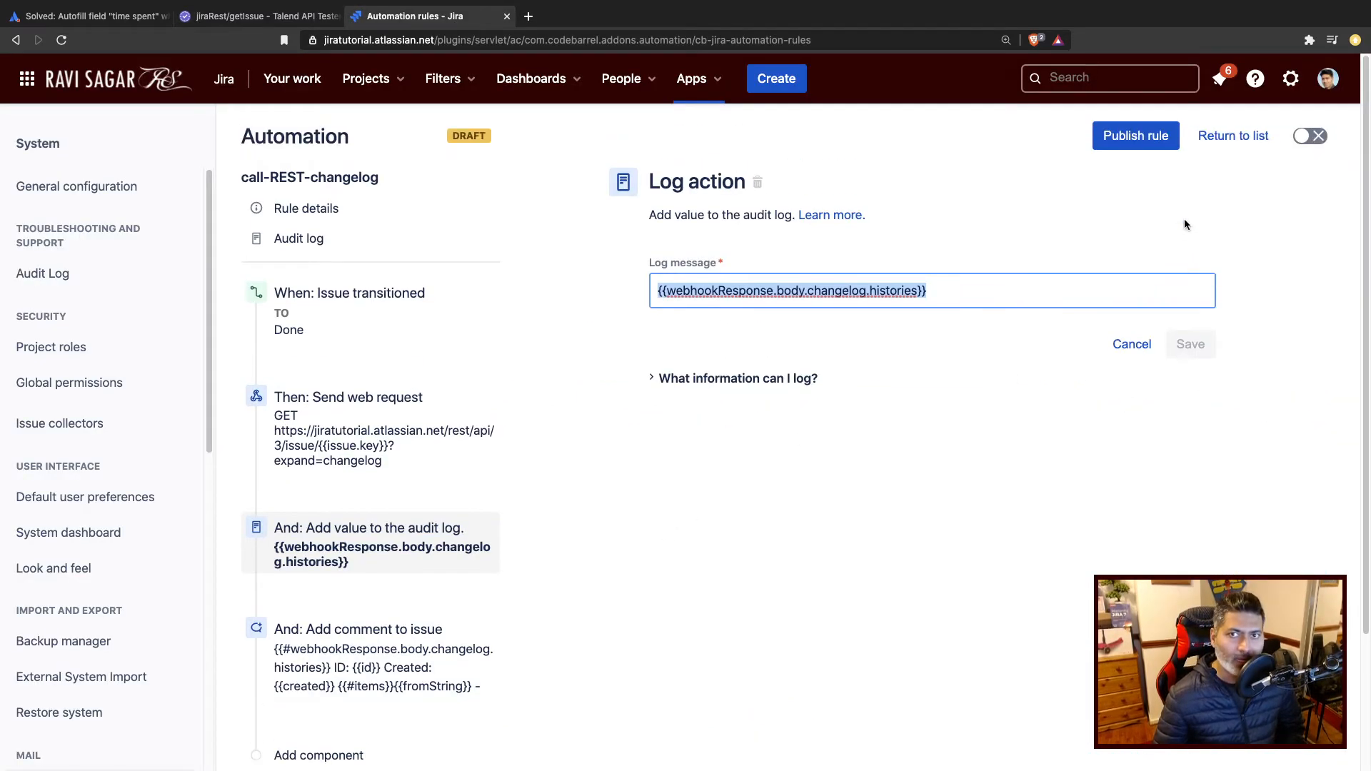
{"action": "left_click", "coordinate": [1306, 136]}
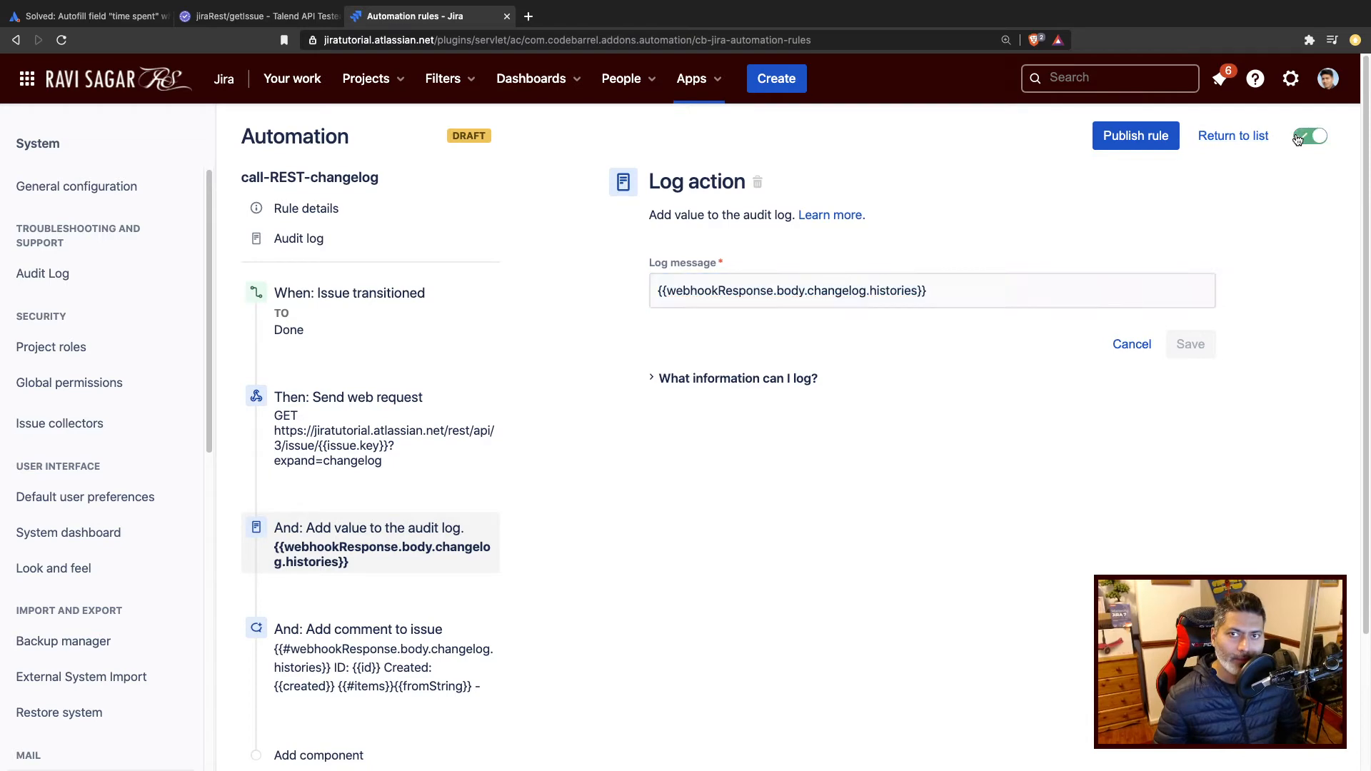
{"action": "left_click", "coordinate": [1137, 137]}
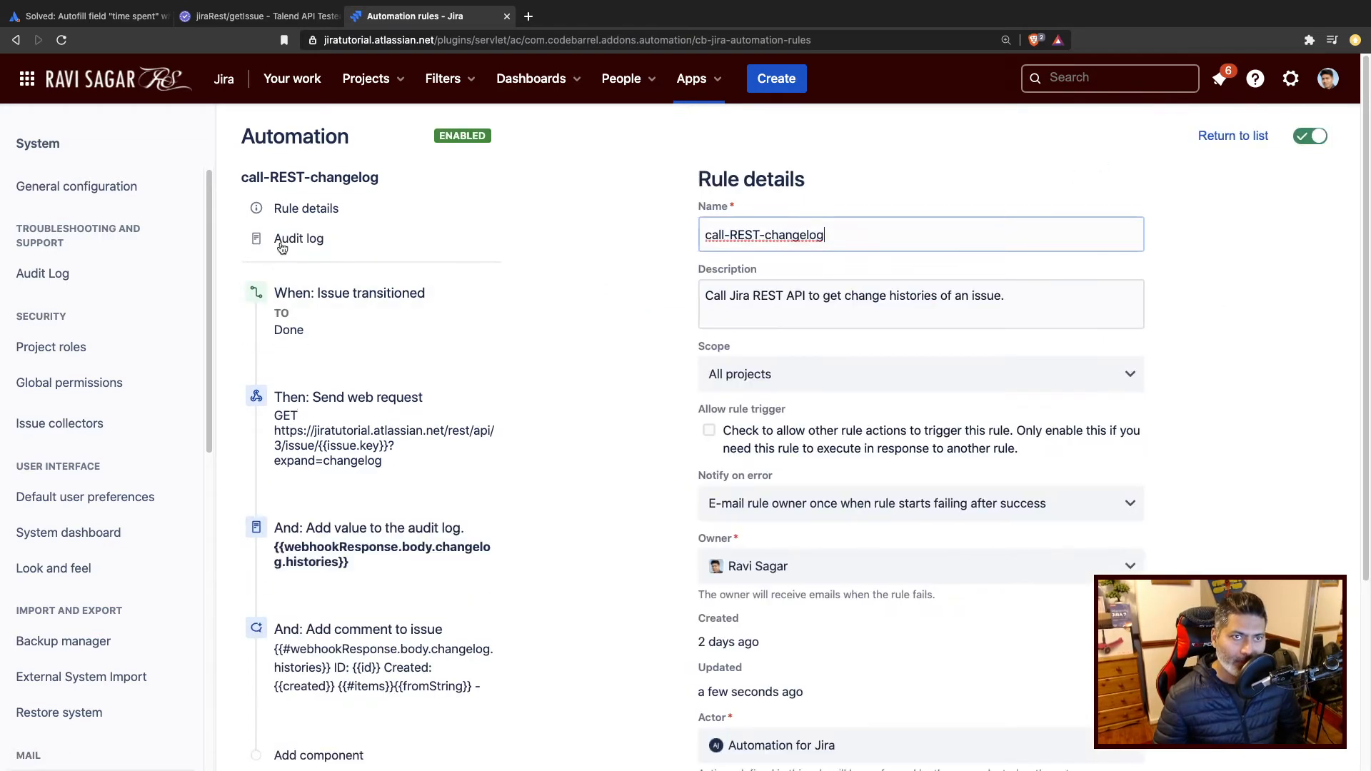
{"action": "left_click", "coordinate": [283, 251]}
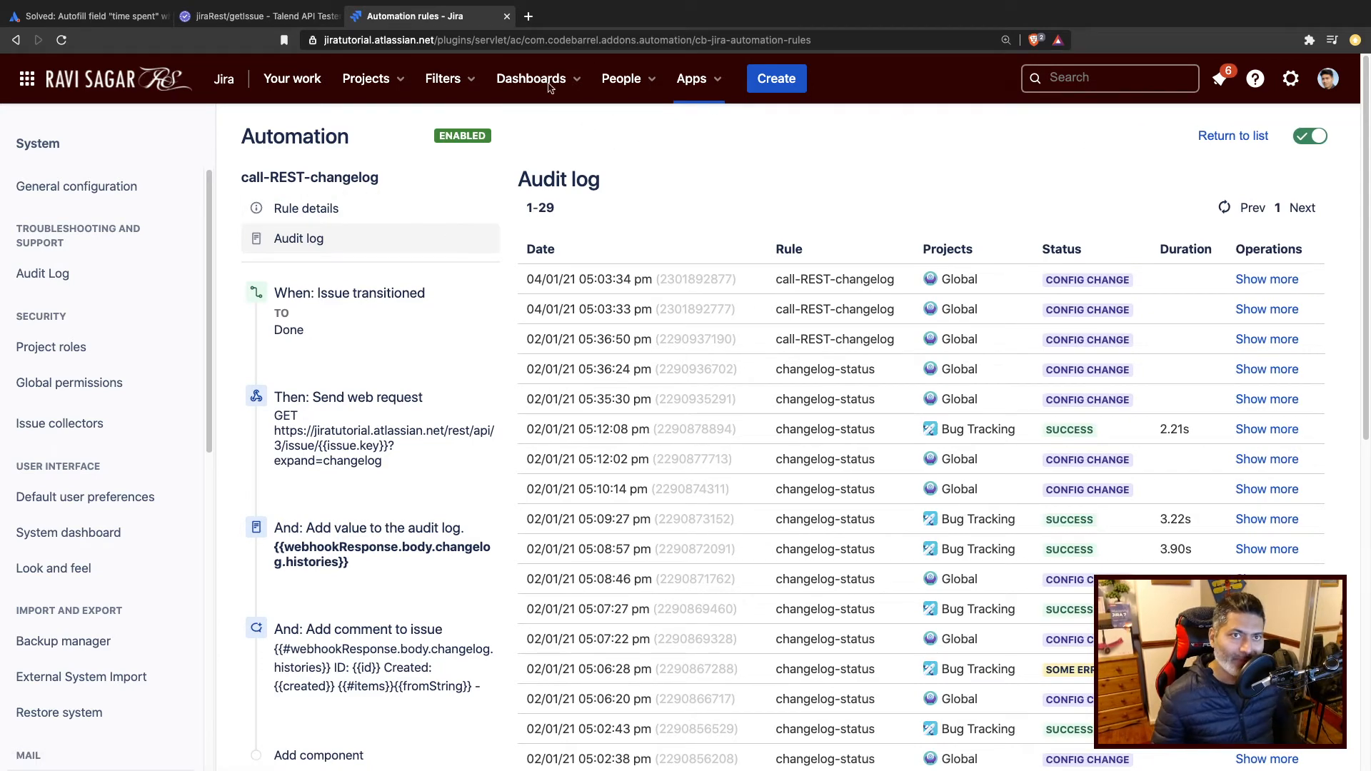
Open Jira in a new browser tab and open the recently viewed issue BT-38.
{"action": "left_click", "coordinate": [529, 15]}
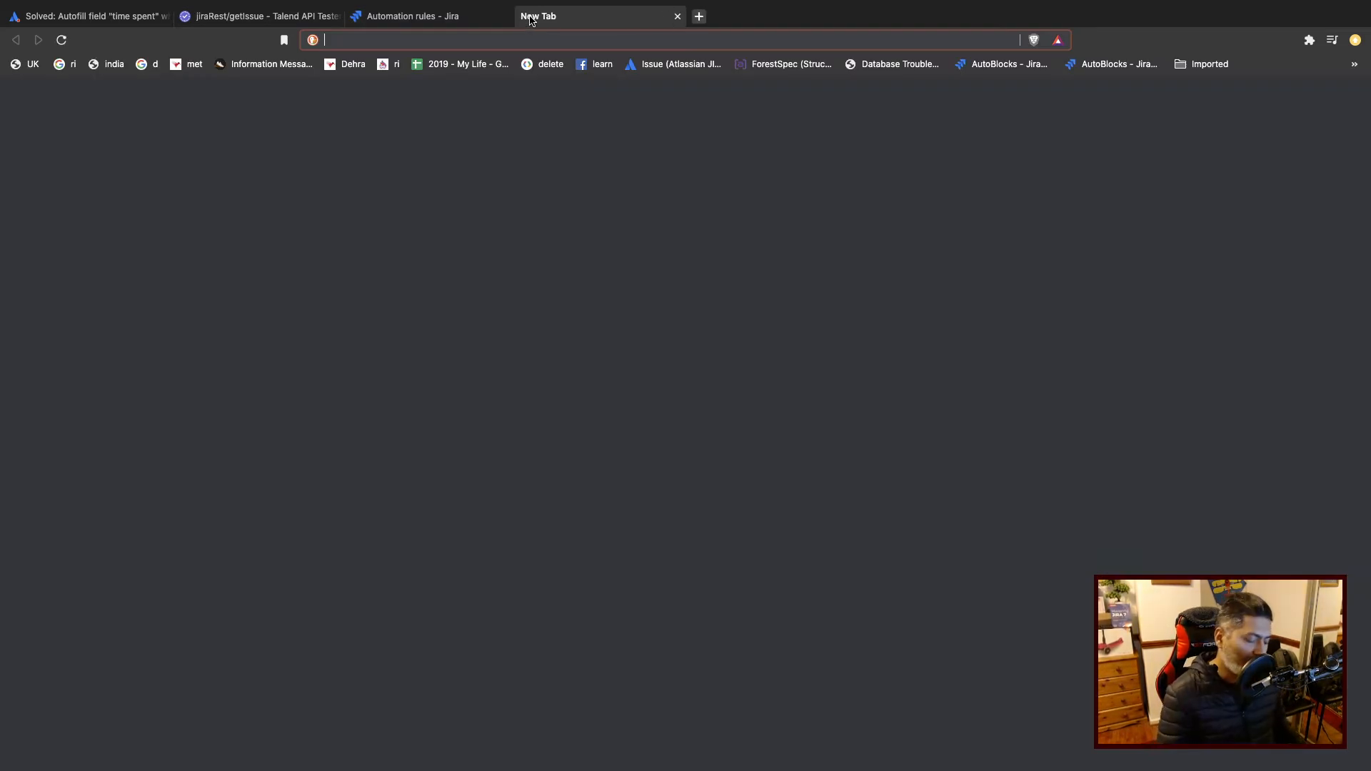
{"action": "type", "text": "jira"}
{"action": "key", "text": "Return"}
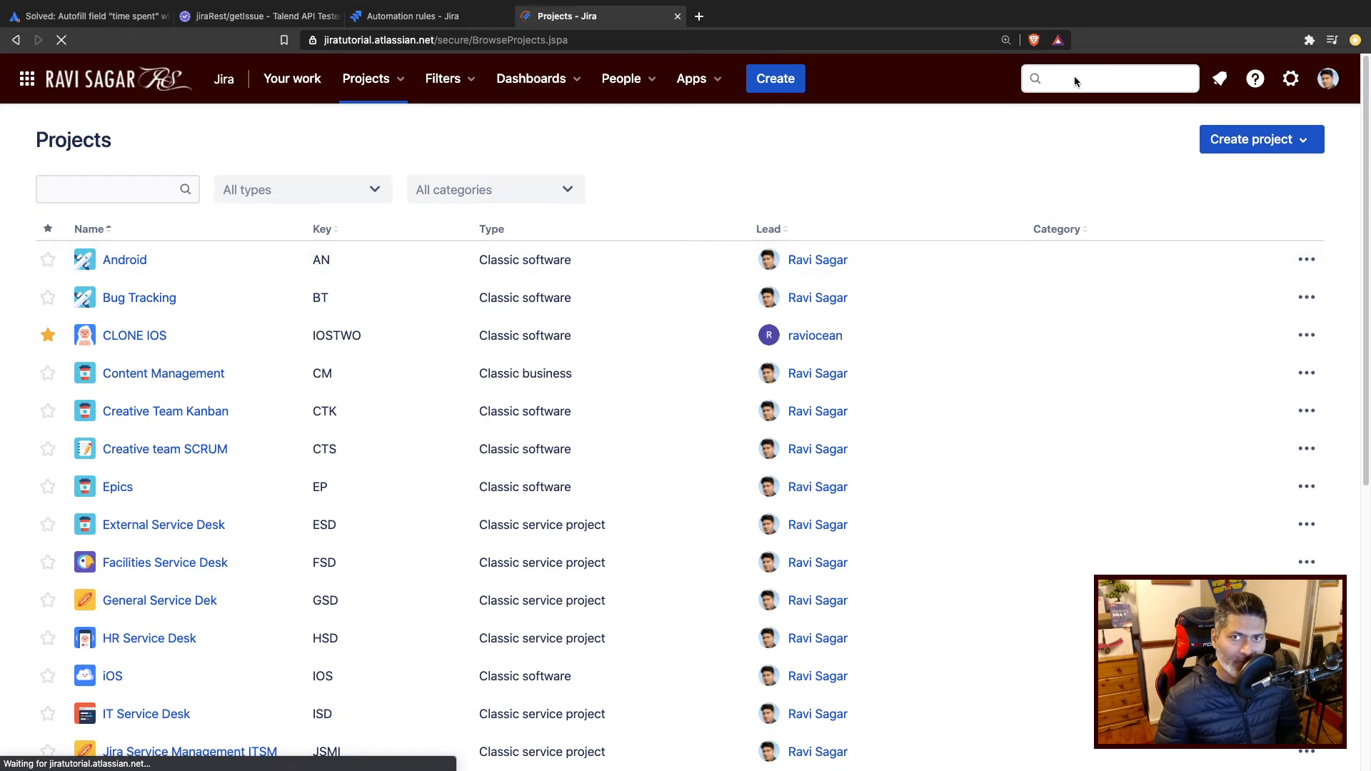
{"action": "left_click", "coordinate": [1085, 77]}
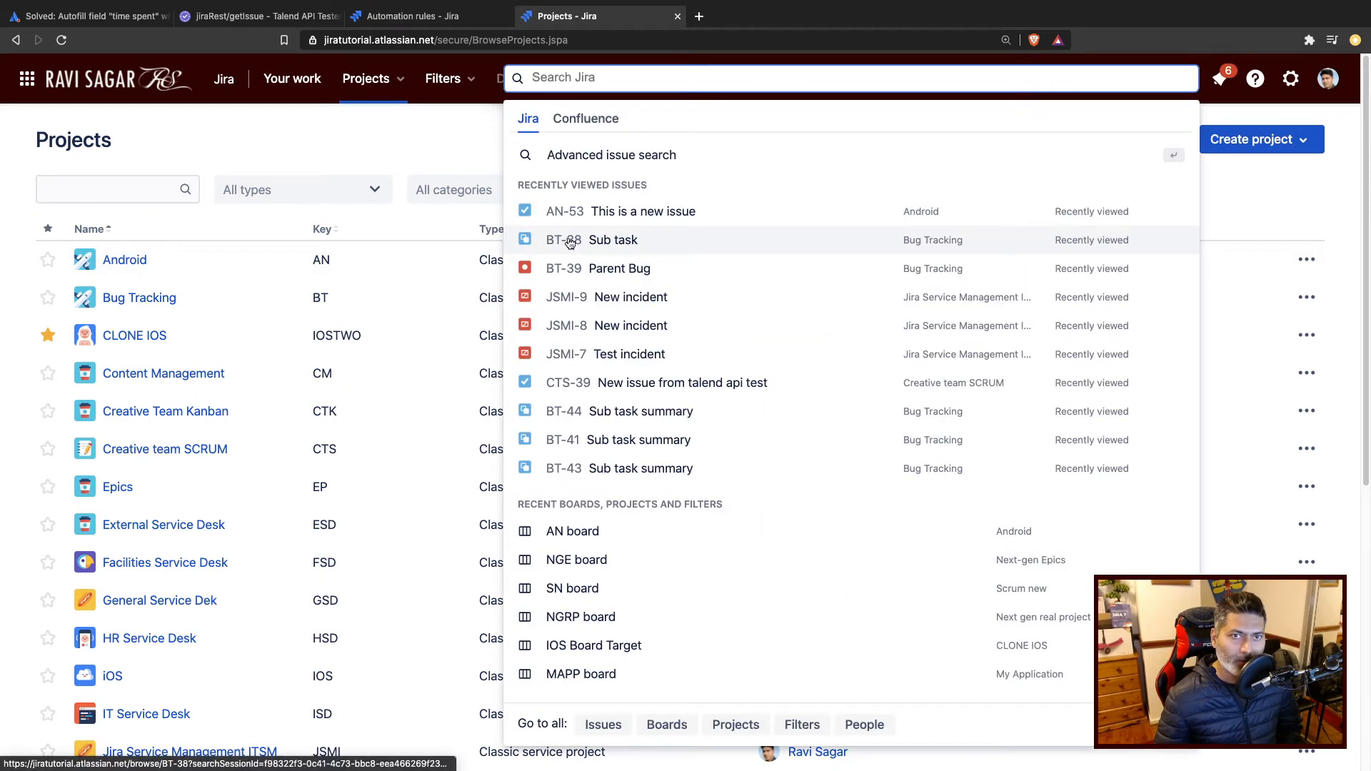
{"action": "left_click", "coordinate": [564, 245]}
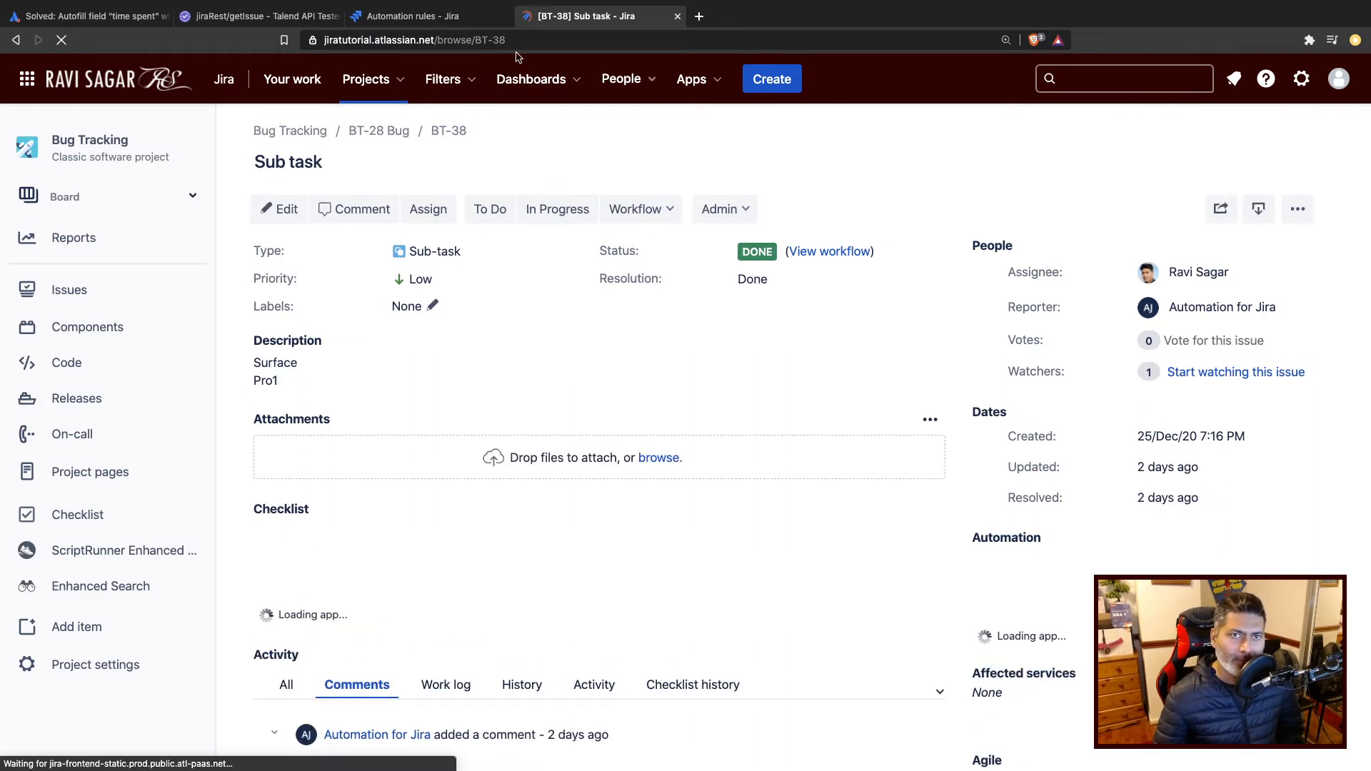
Change the issue key in the page address to BT-35 and load that issue.
{"action": "left_click", "coordinate": [566, 37]}
{"action": "left_click", "coordinate": [566, 37]}
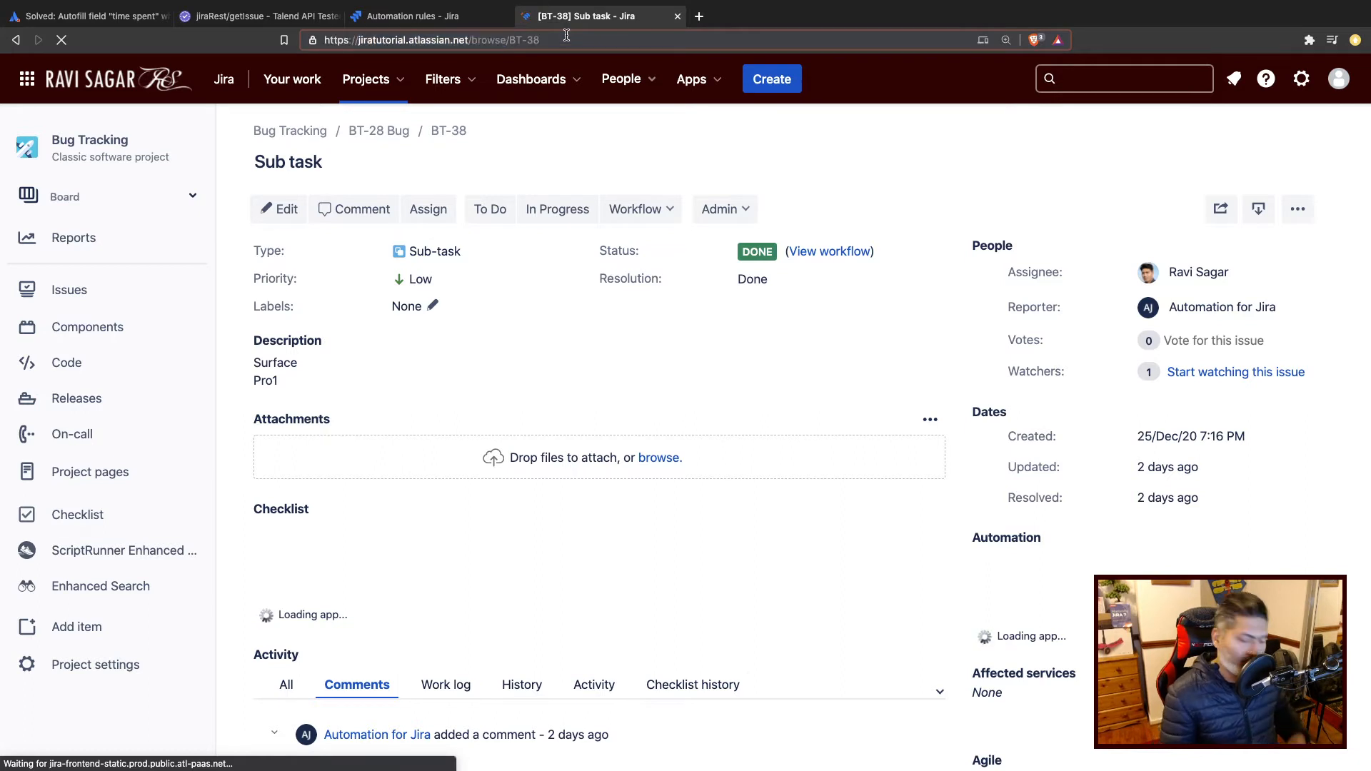
{"action": "key", "text": "BackSpace"}
{"action": "type", "text": "5"}
{"action": "key", "text": "Return"}
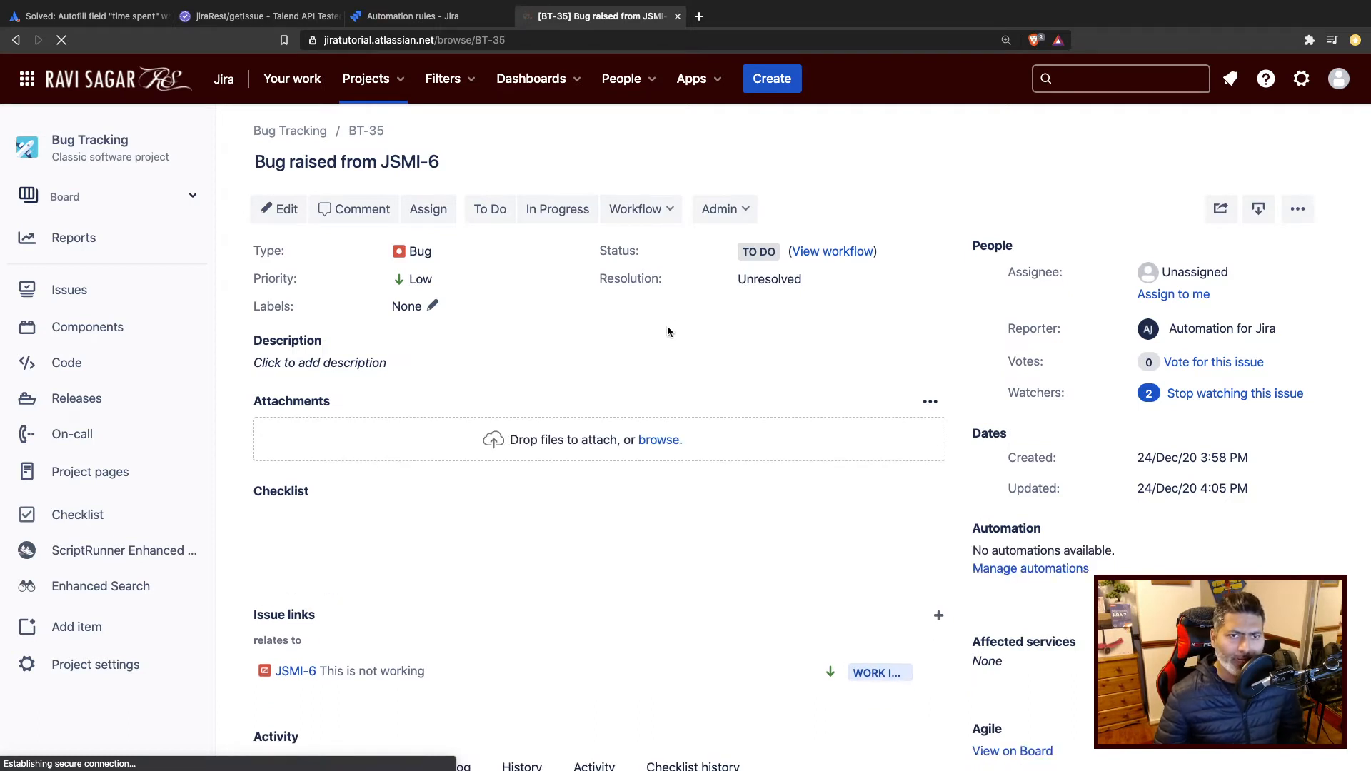
Transition issue BT-35 to In Progress and add the label Admin.
{"action": "left_click", "coordinate": [556, 215]}
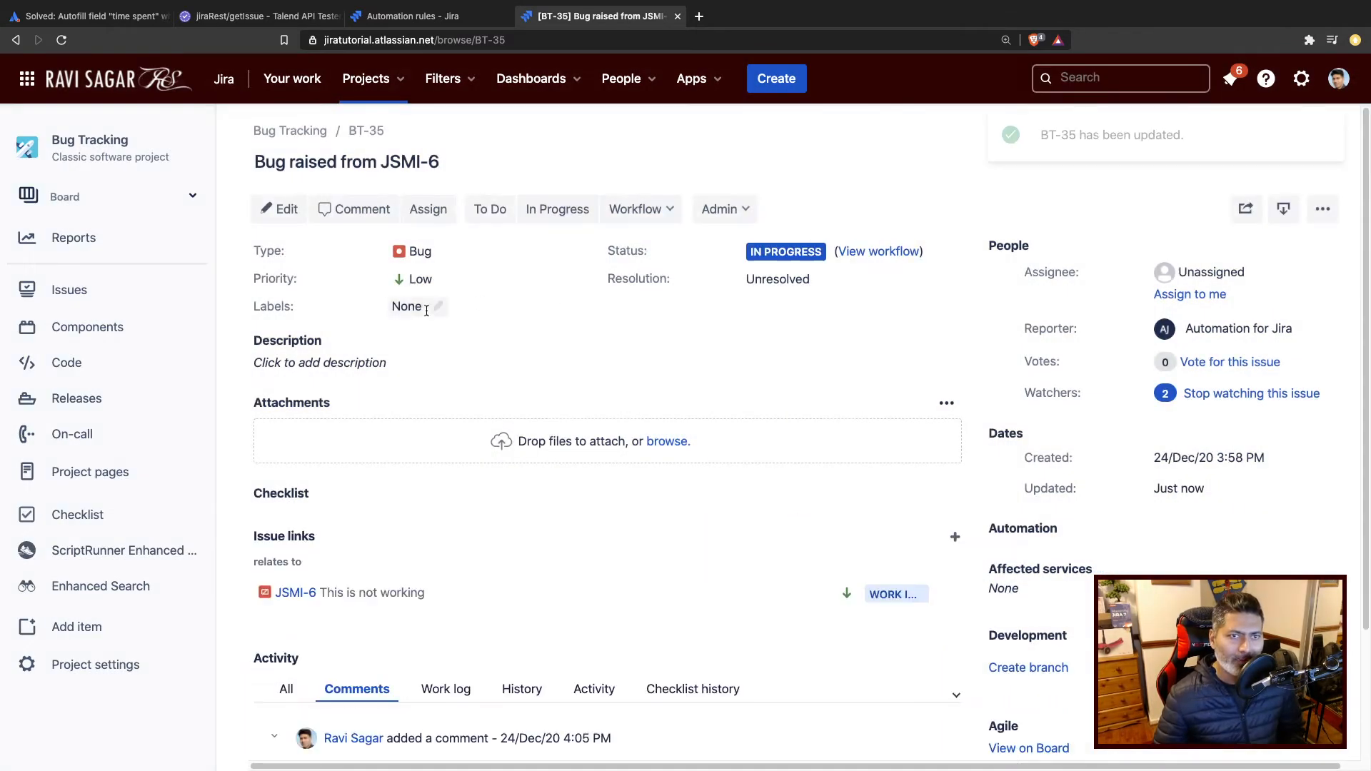
{"action": "left_click", "coordinate": [433, 307]}
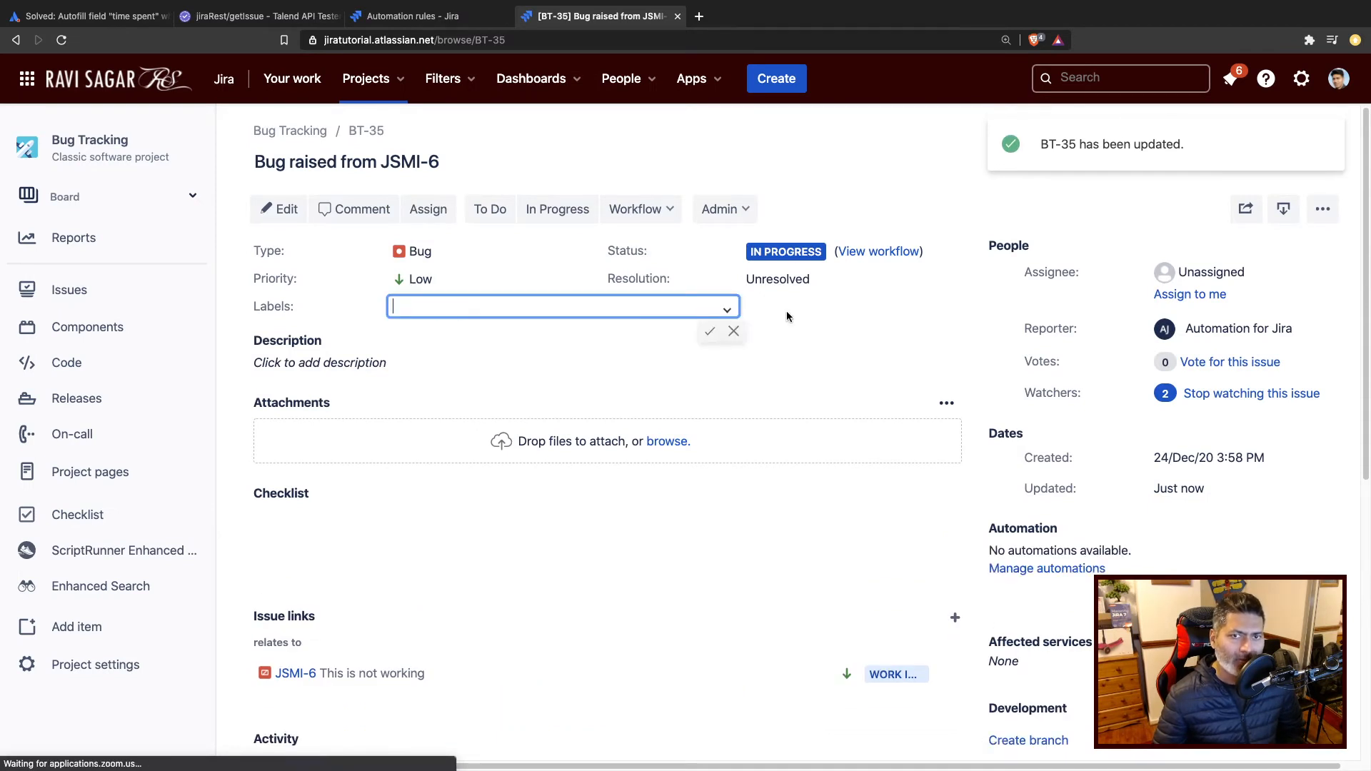
{"action": "left_click", "coordinate": [727, 309]}
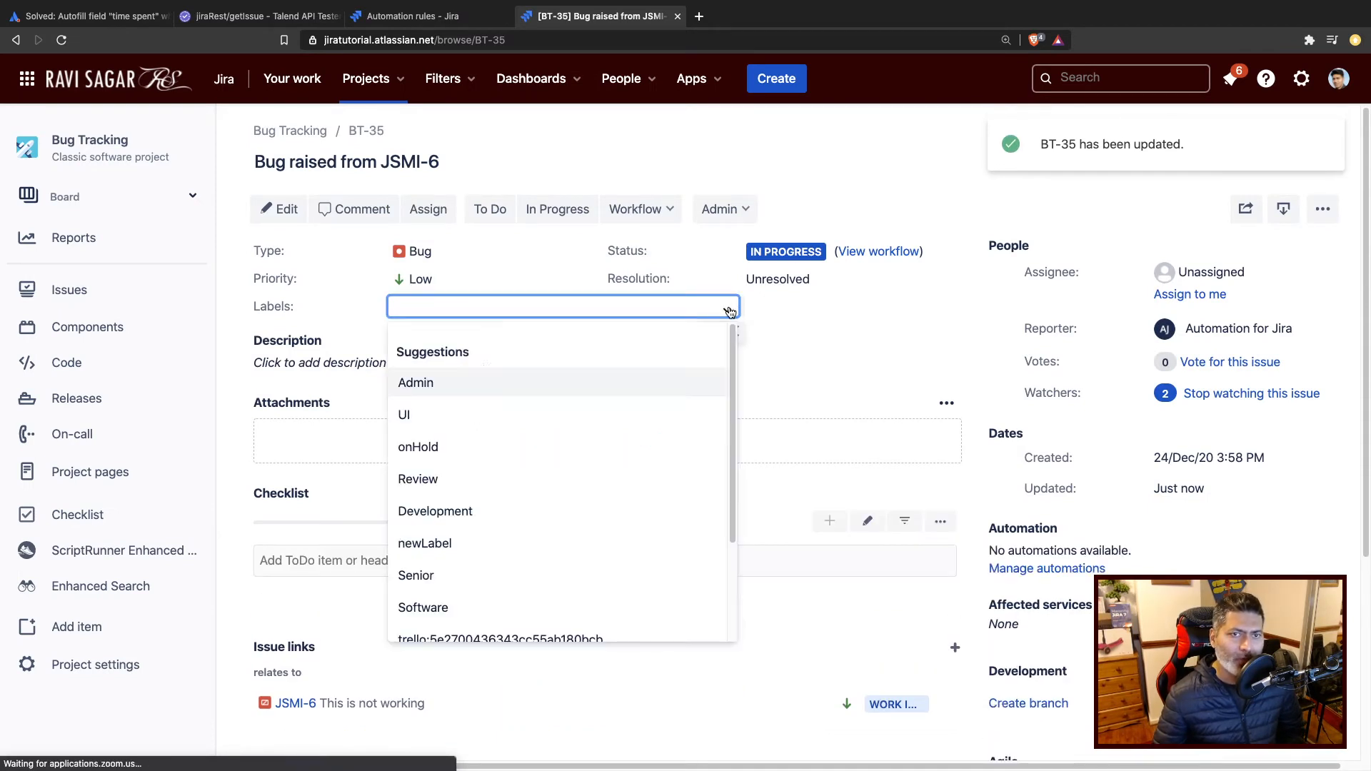
{"action": "left_click", "coordinate": [457, 387]}
{"action": "left_click", "coordinate": [710, 335]}
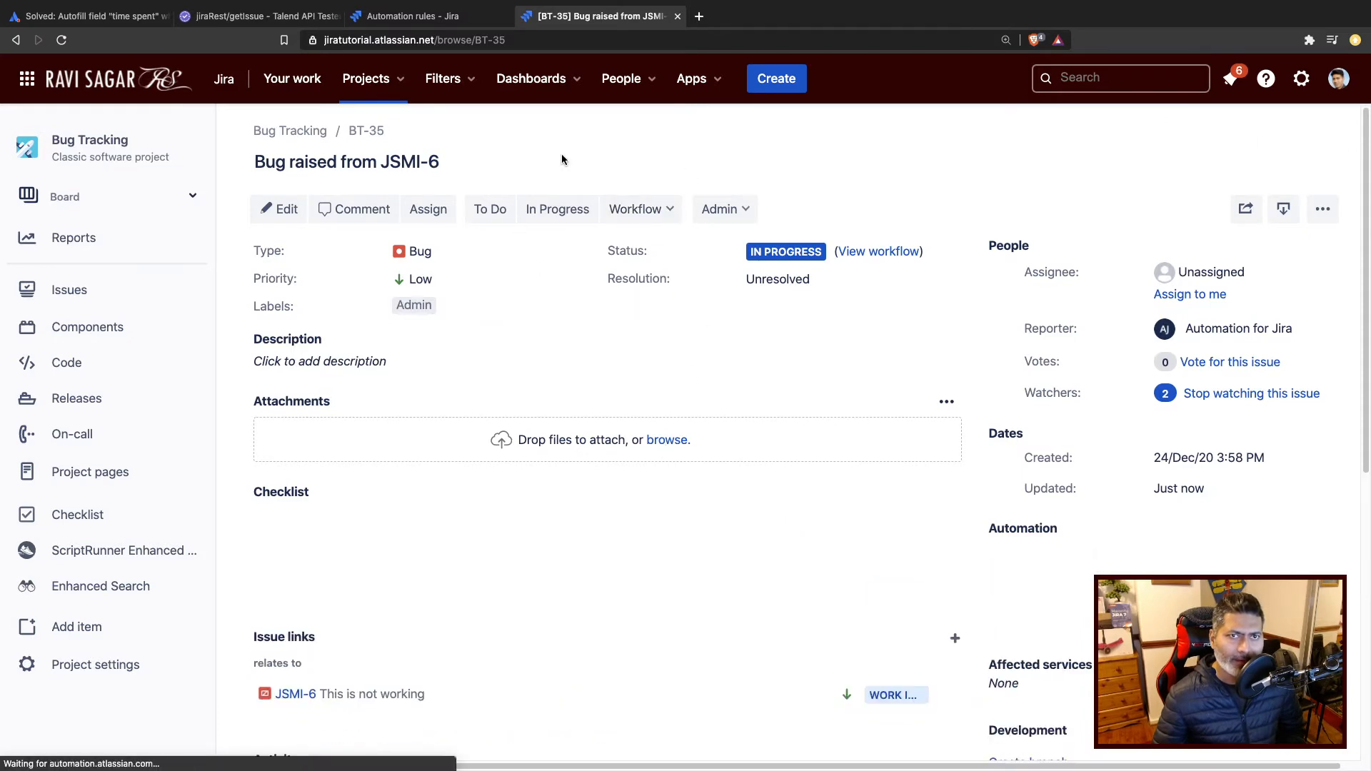
Switch to Talend API Tester, change the issue key in the getIssue request URL to bt-35 and send the request.
{"action": "left_click", "coordinate": [261, 16]}
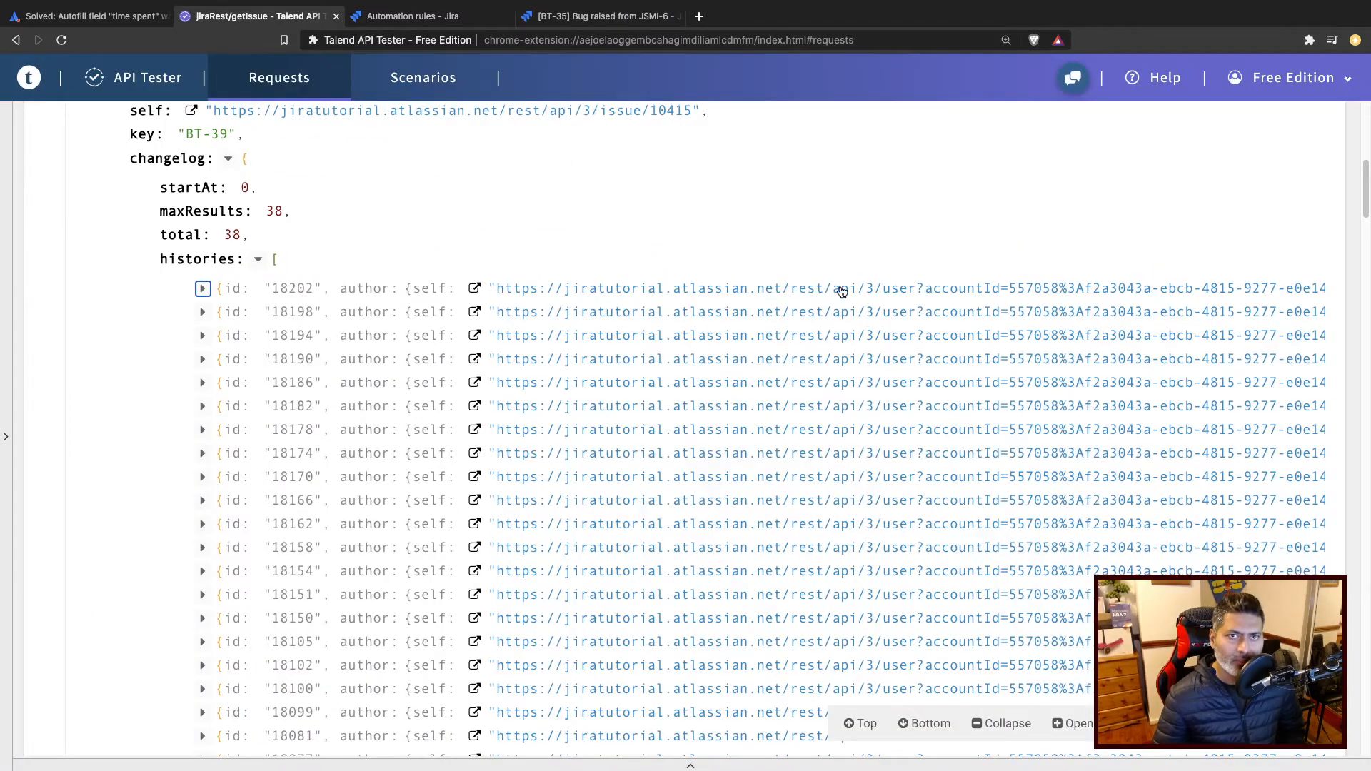
{"action": "scroll", "coordinate": [842, 291], "scroll_direction": "up", "scroll_amount": 8}
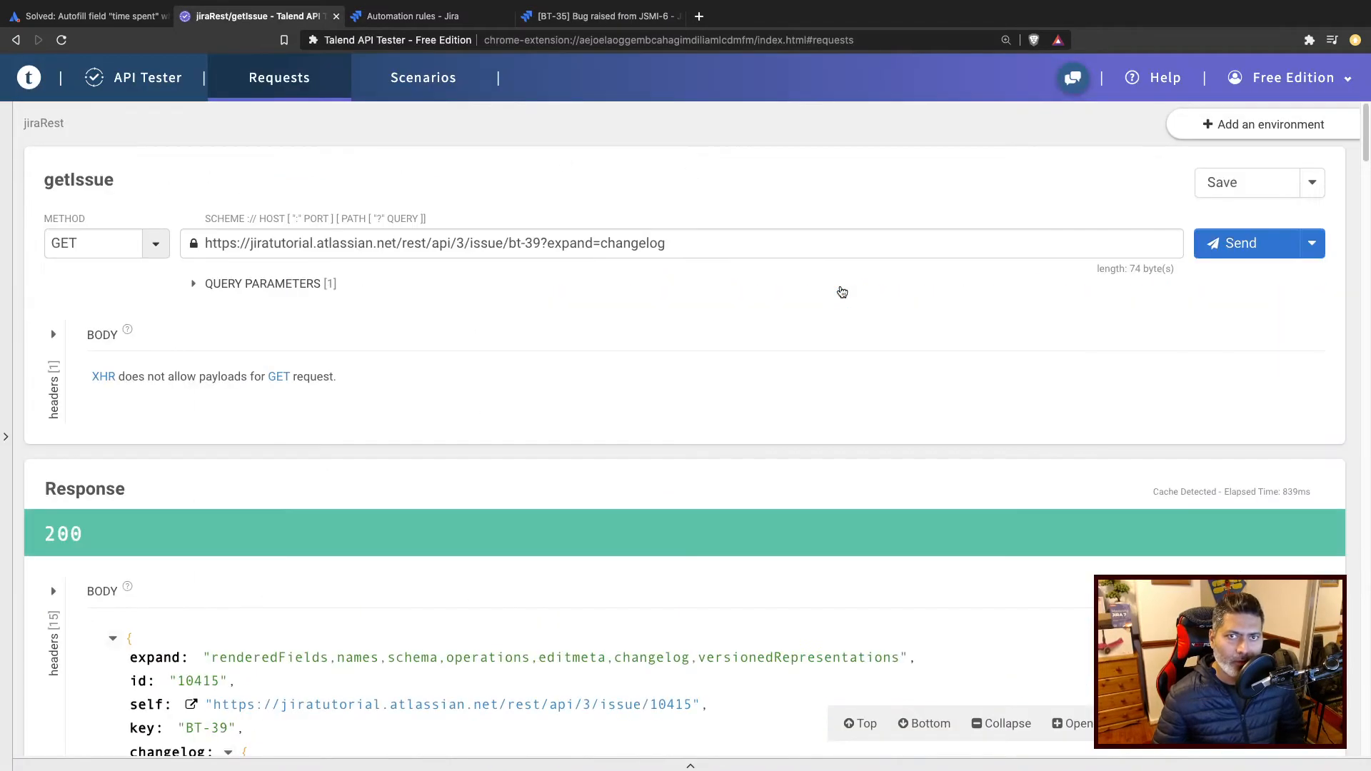
{"action": "left_click", "coordinate": [540, 241]}
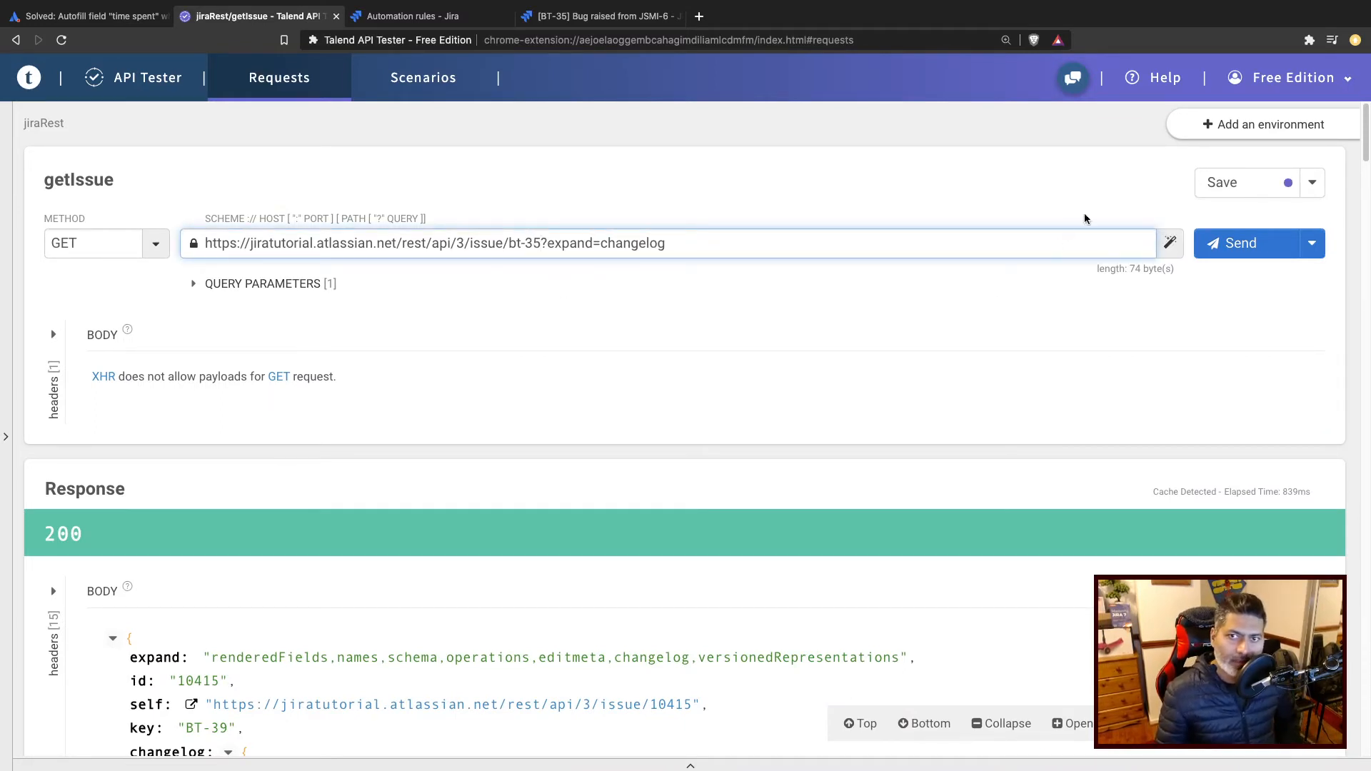
{"action": "left_click", "coordinate": [1250, 251]}
Expand the first history entry in the BT-35 changelog down to its labels item to examine the change.
{"action": "scroll", "coordinate": [924, 465], "scroll_direction": "down", "scroll_amount": 12}
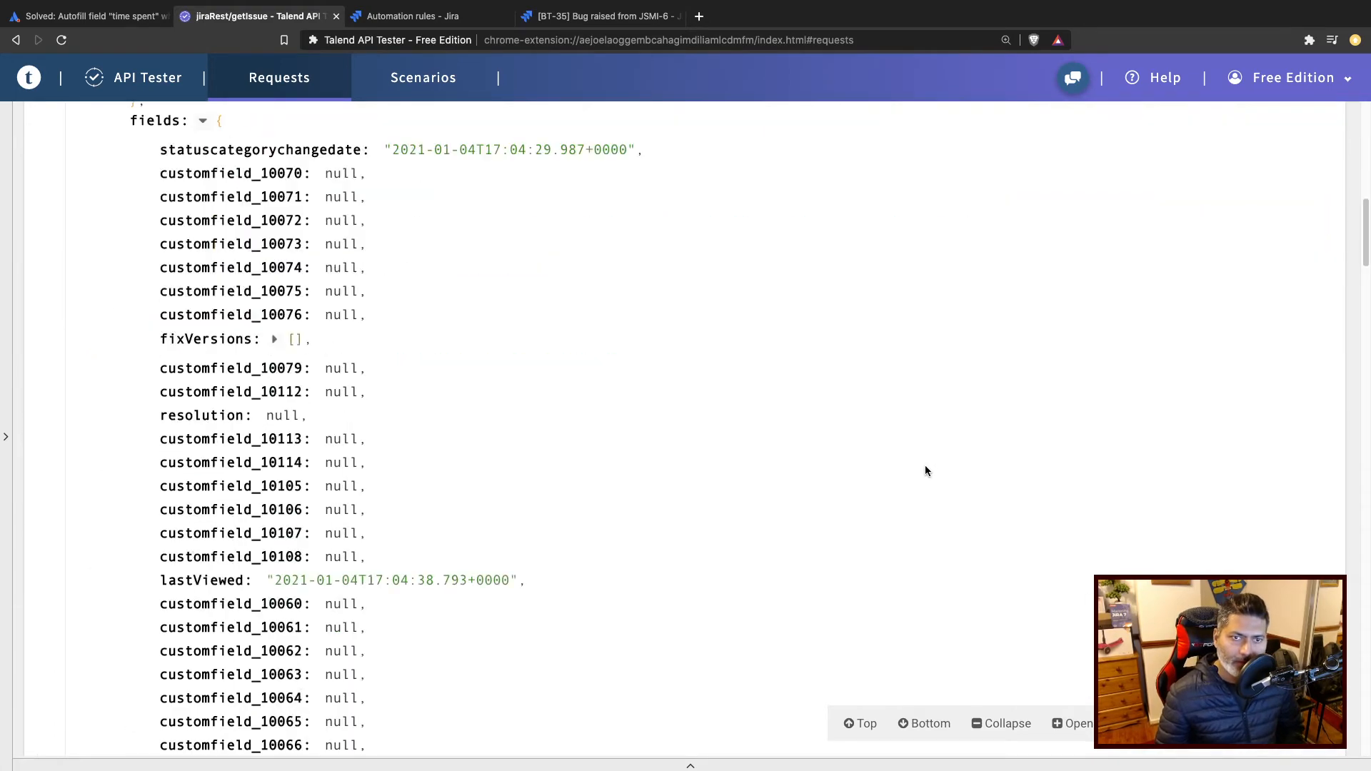
{"action": "scroll", "coordinate": [848, 460], "scroll_direction": "up", "scroll_amount": 6}
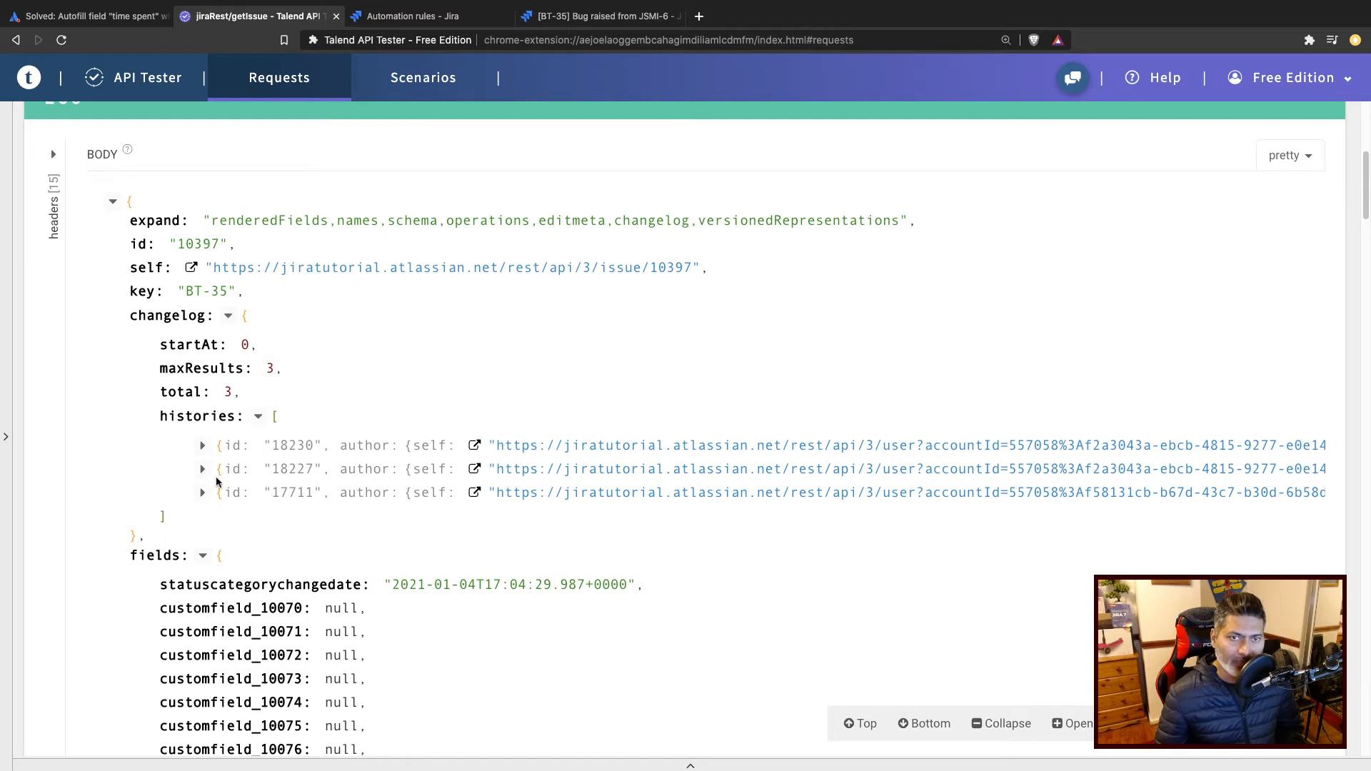
{"action": "left_click", "coordinate": [203, 445]}
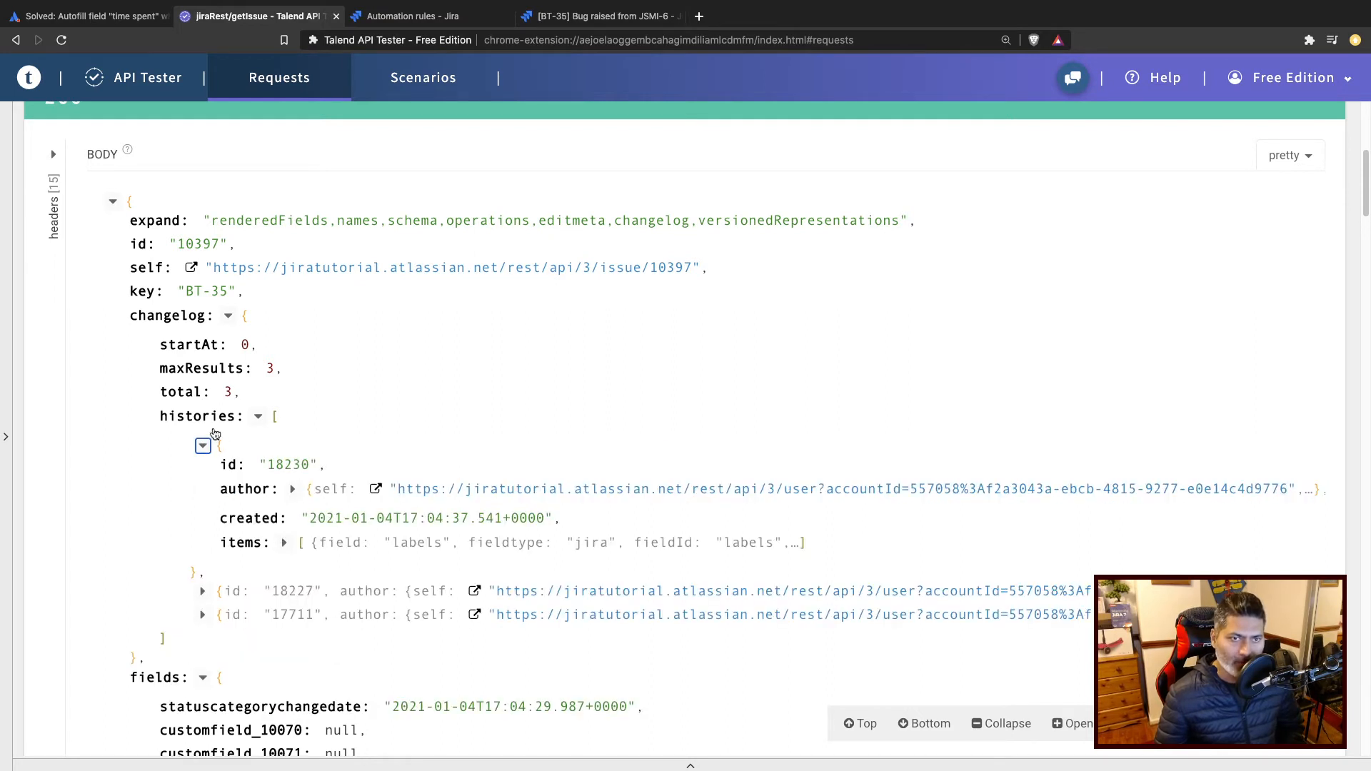
{"action": "left_click", "coordinate": [284, 545]}
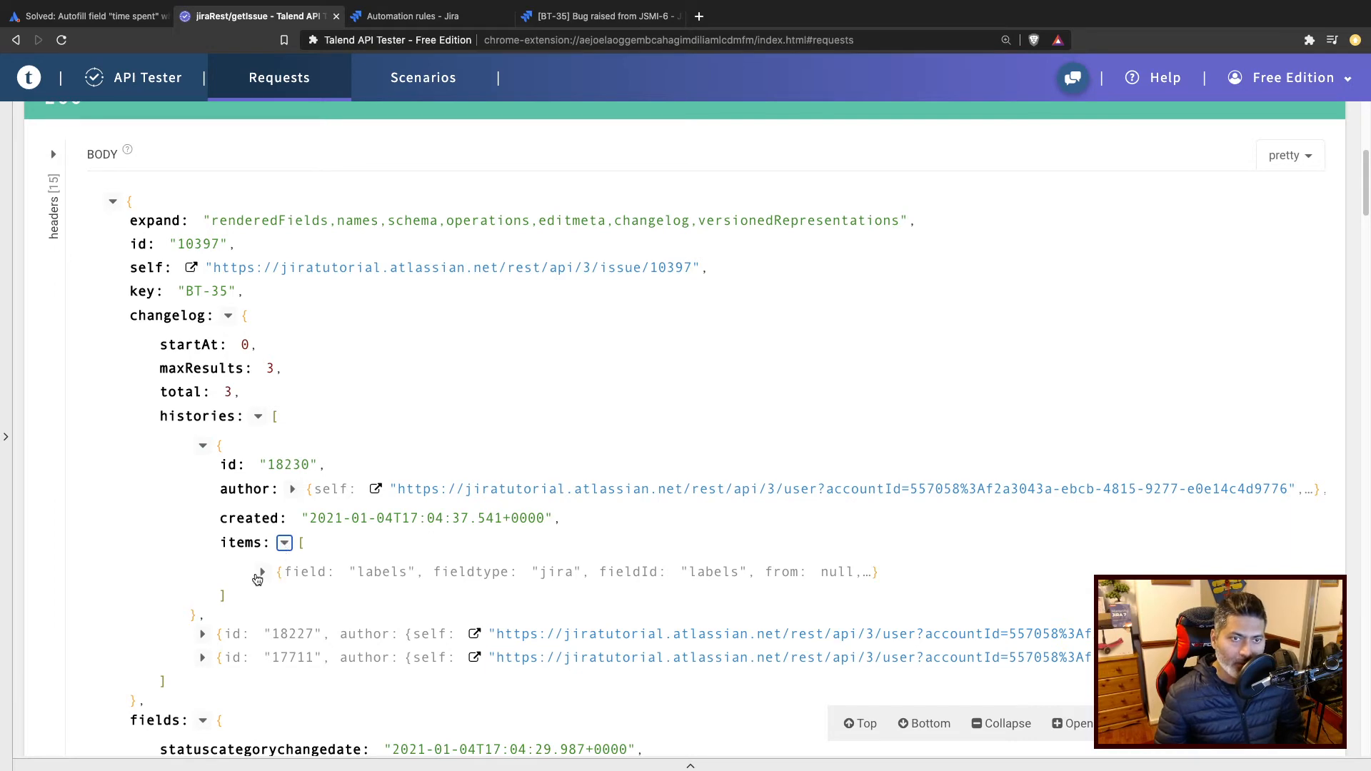
{"action": "left_click", "coordinate": [260, 574]}
{"action": "scroll", "coordinate": [340, 590], "scroll_direction": "down", "scroll_amount": 1}
{"action": "scroll", "coordinate": [391, 618], "scroll_direction": "down", "scroll_amount": 2}
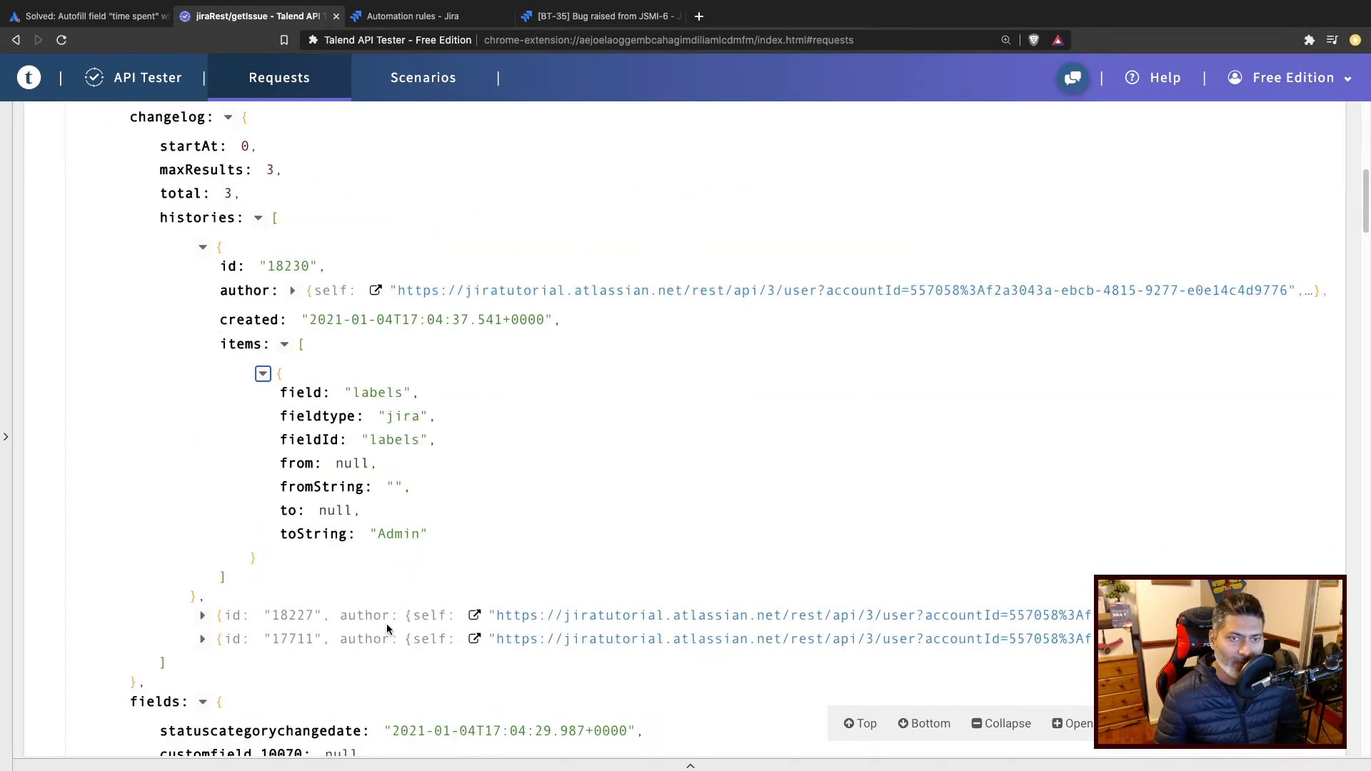
Expand the second history entry down to its status item to examine the from and to values.
{"action": "left_click", "coordinate": [203, 615]}
{"action": "scroll", "coordinate": [385, 569], "scroll_direction": "down", "scroll_amount": 3}
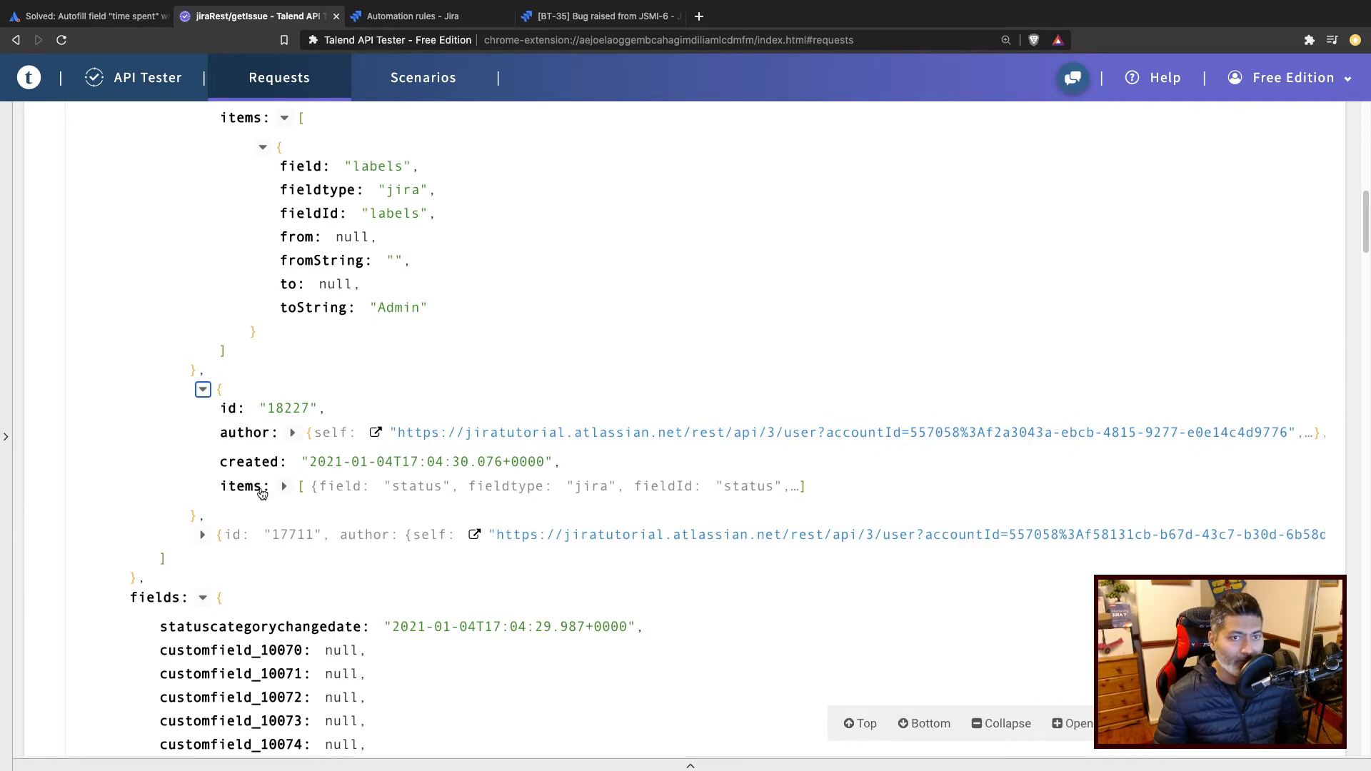
{"action": "left_click", "coordinate": [284, 487]}
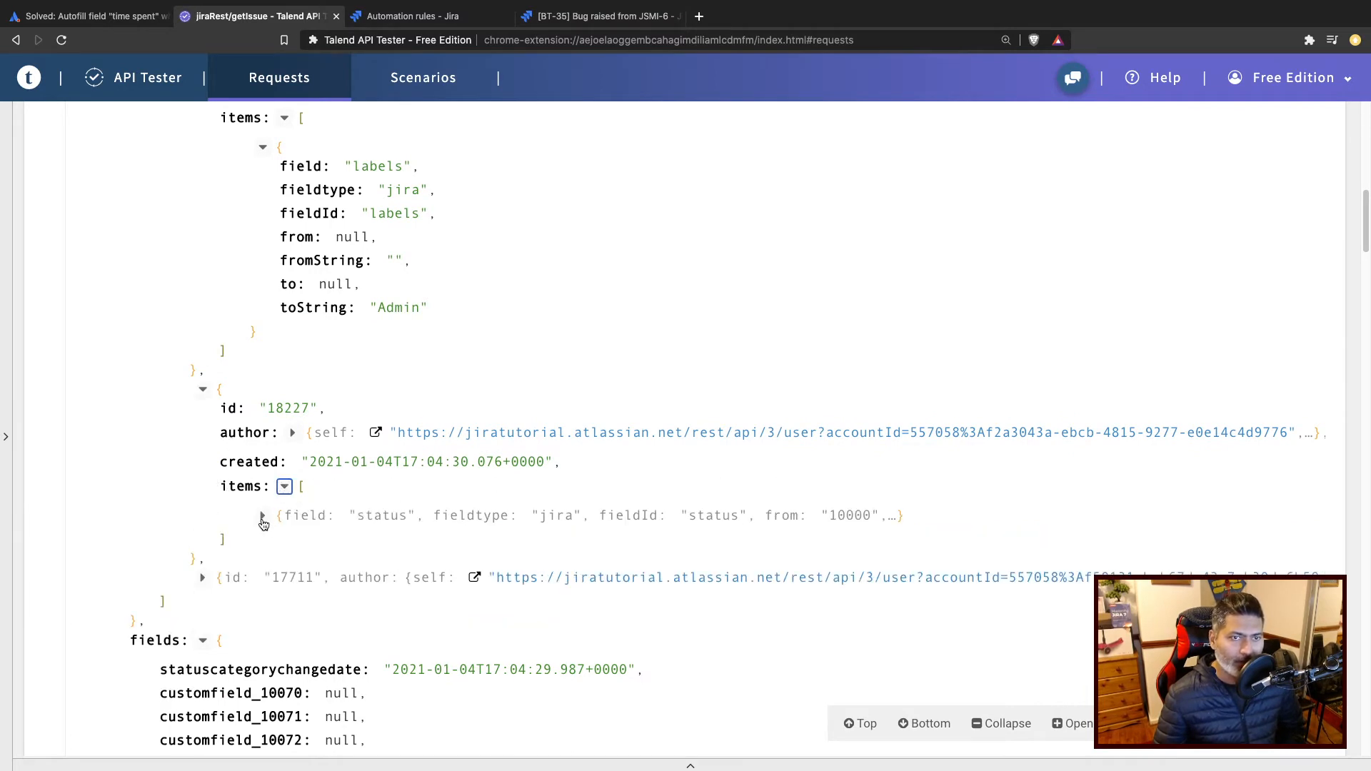
{"action": "left_click", "coordinate": [262, 516]}
{"action": "scroll", "coordinate": [391, 571], "scroll_direction": "down", "scroll_amount": 1}
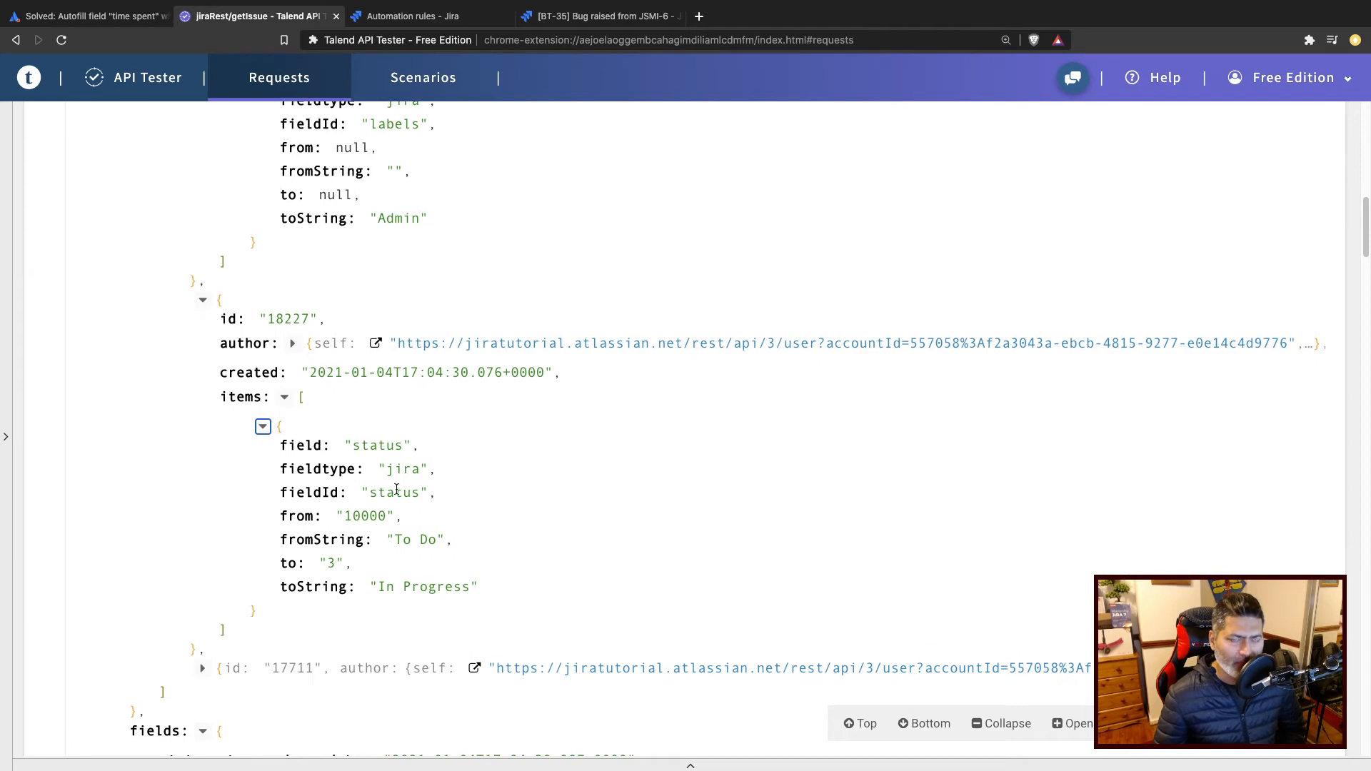
Switch back to issue BT-35 in Jira and transition it to Done.
{"action": "left_click", "coordinate": [598, 17]}
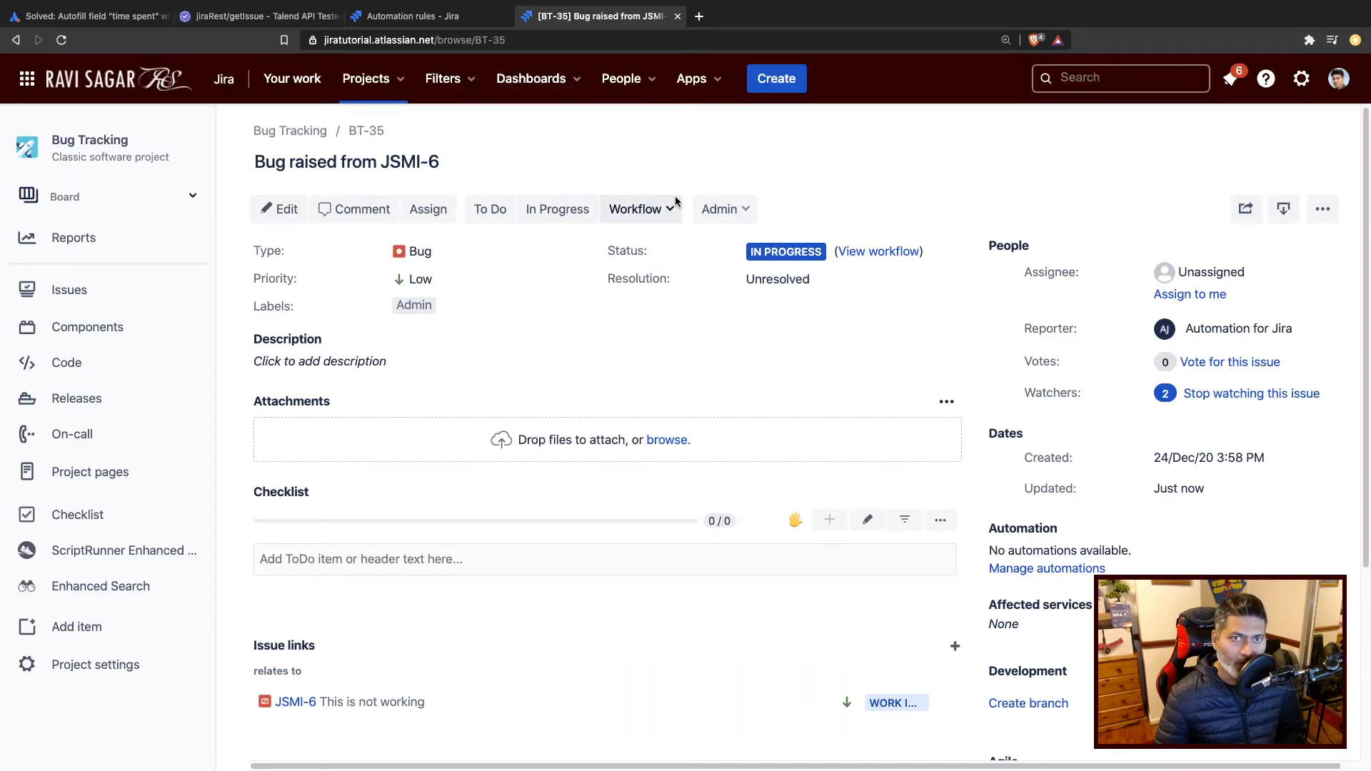
{"action": "left_click", "coordinate": [670, 211]}
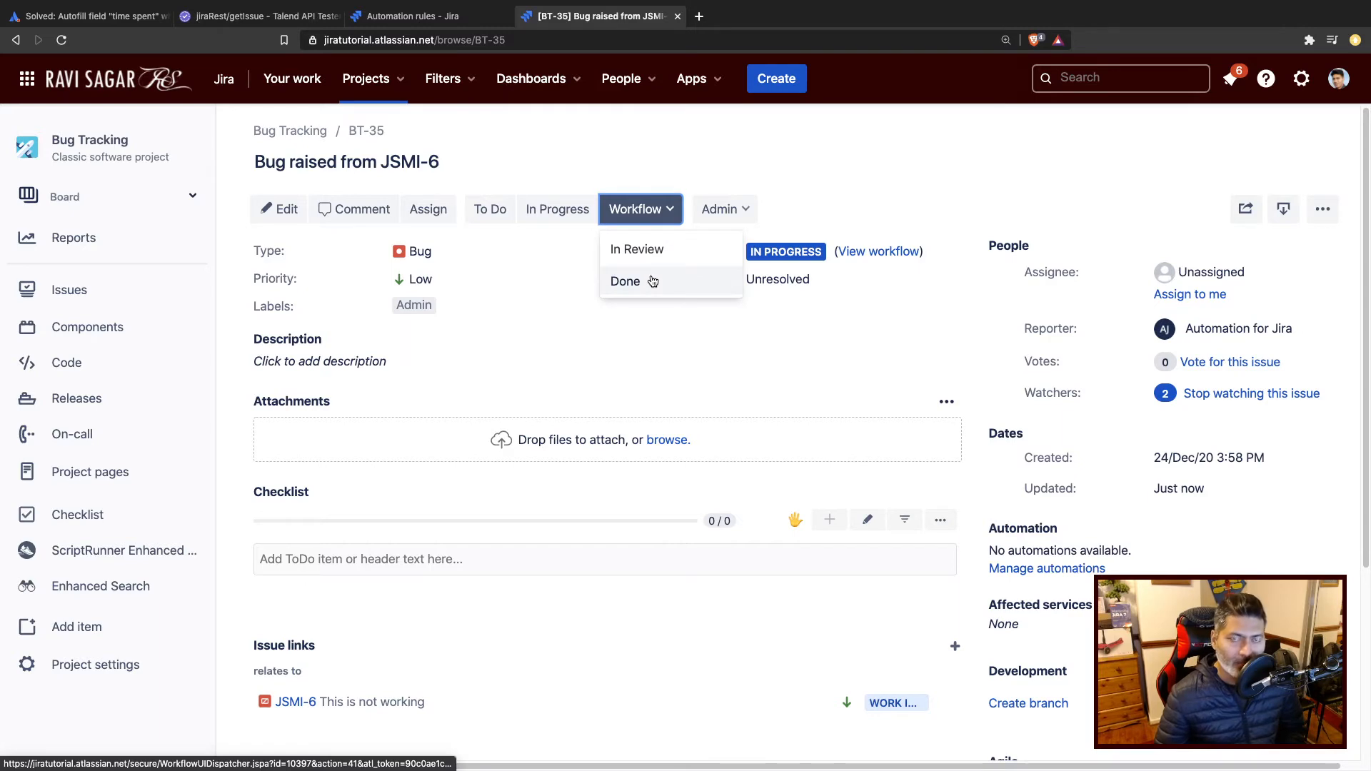
{"action": "left_click", "coordinate": [626, 281]}
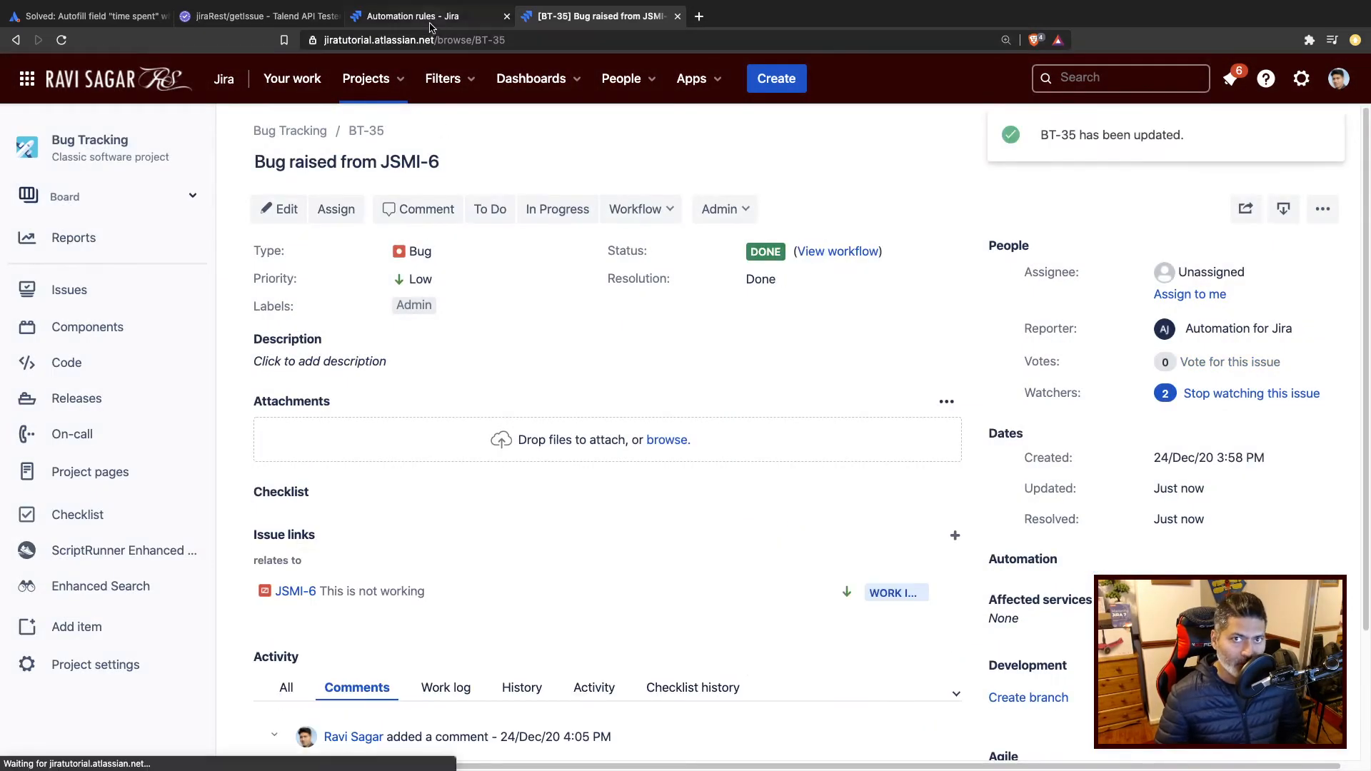
Refresh the automation rule's audit log, expand its newest entry and highlight the beginning of the logged changelog histories.
{"action": "left_click", "coordinate": [428, 17]}
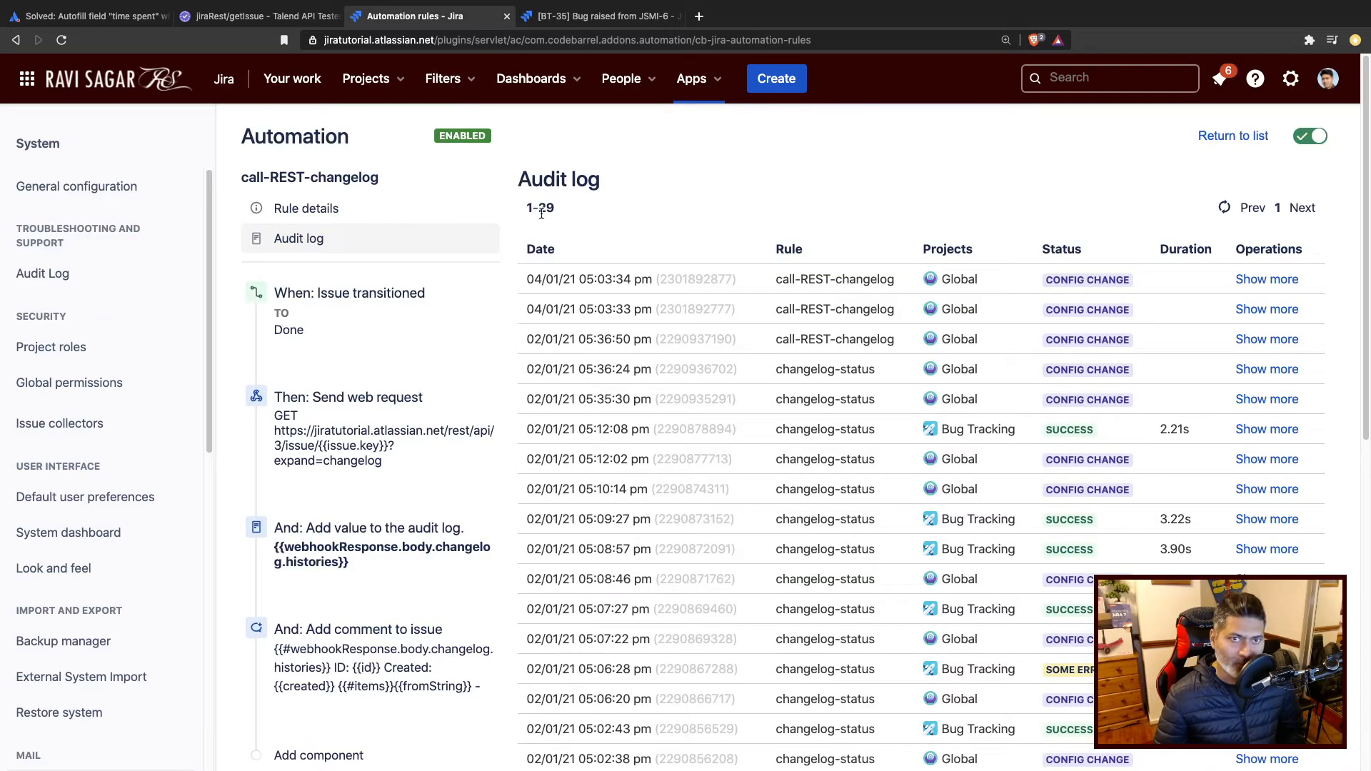
{"action": "left_click", "coordinate": [1223, 208]}
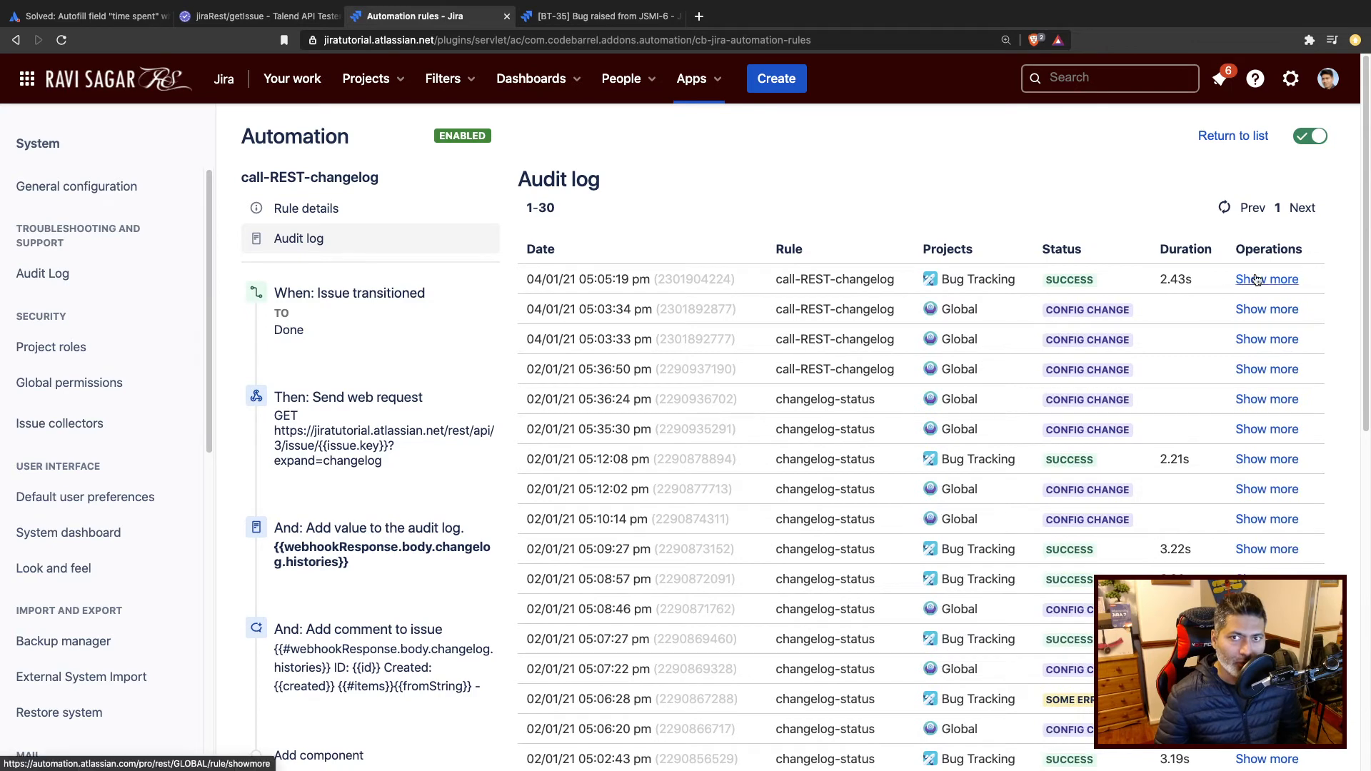
{"action": "left_click", "coordinate": [1257, 280]}
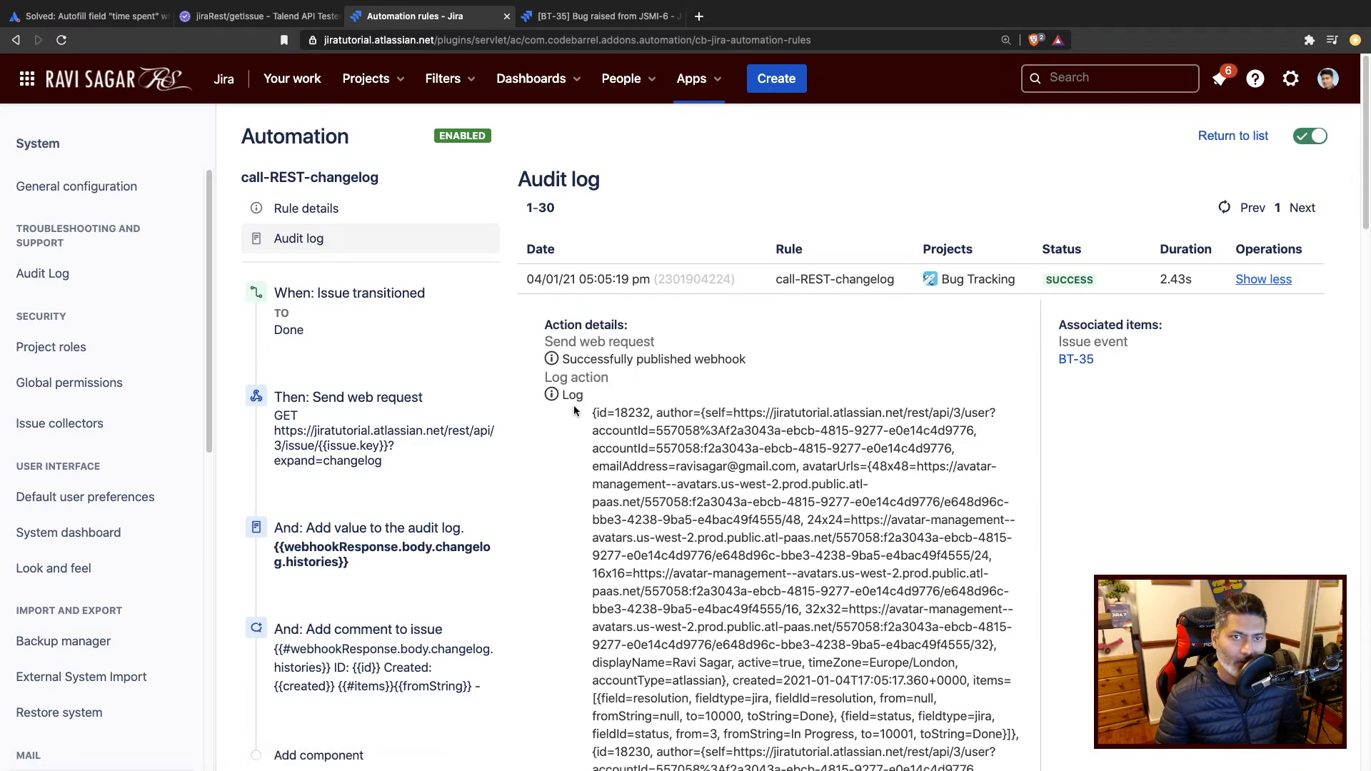
{"action": "scroll", "coordinate": [615, 419], "scroll_direction": "down", "scroll_amount": 3}
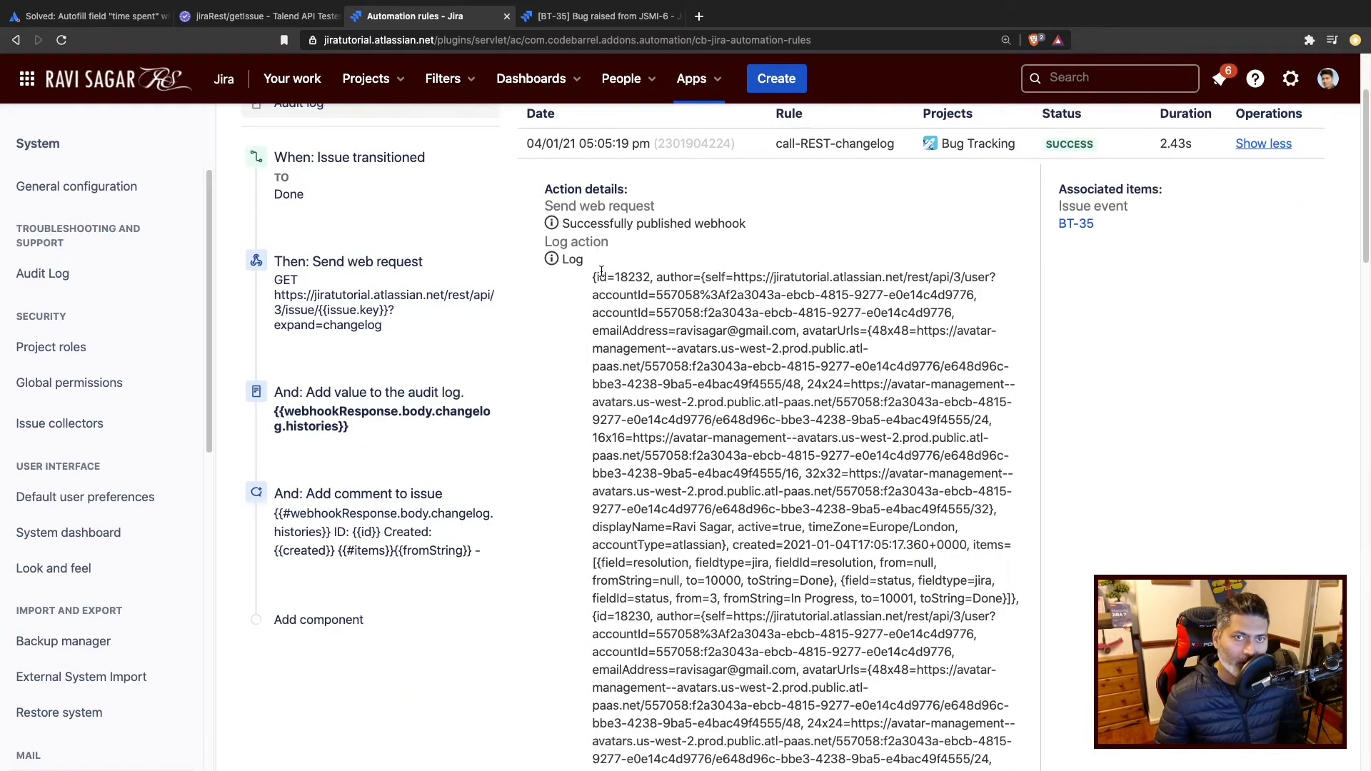
{"action": "left_click_drag", "start_coordinate": [592, 278], "coordinate": [809, 646]}
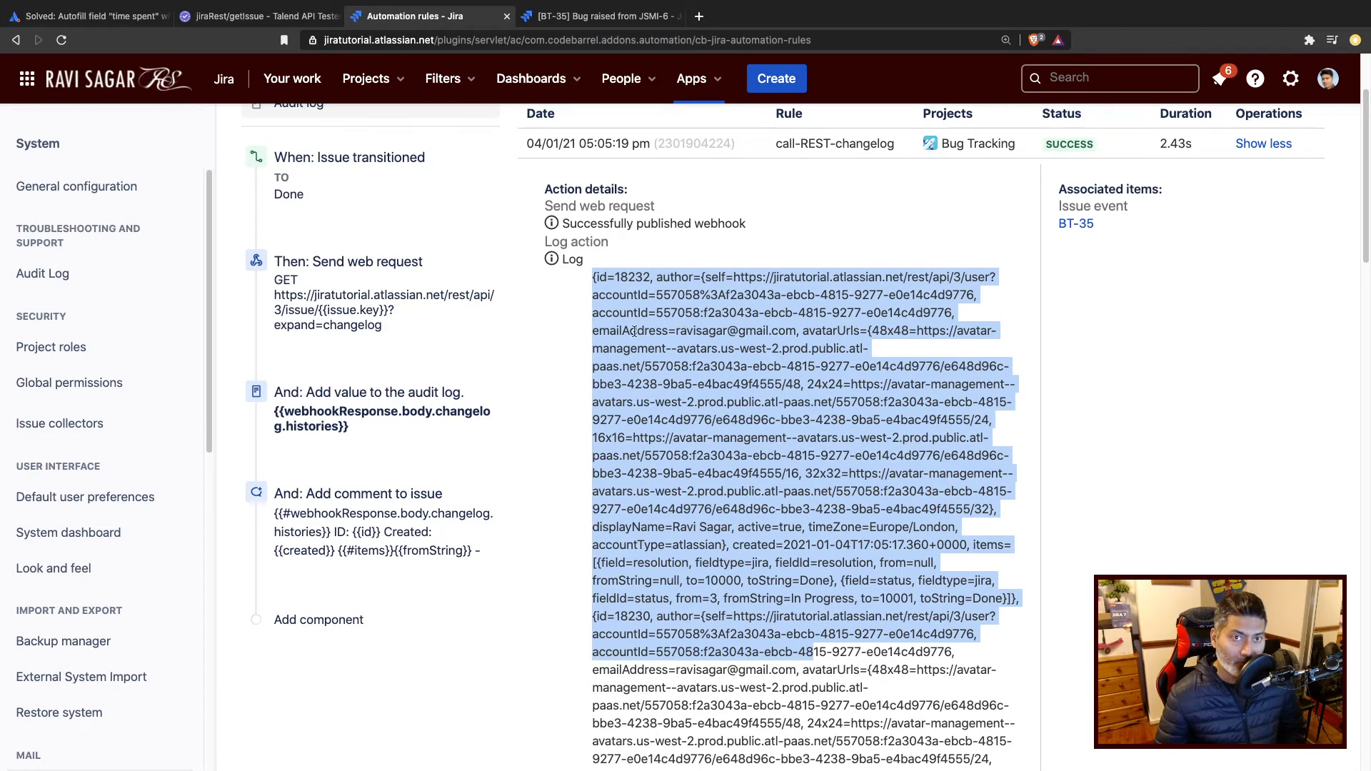
Switch to Talend API Tester and collapse the labels item in the first history entry to compare the IDs of the first two entries.
{"action": "left_click", "coordinate": [229, 22]}
{"action": "scroll", "coordinate": [211, 465], "scroll_direction": "up", "scroll_amount": 10}
{"action": "scroll", "coordinate": [211, 465], "scroll_direction": "down", "scroll_amount": 2}
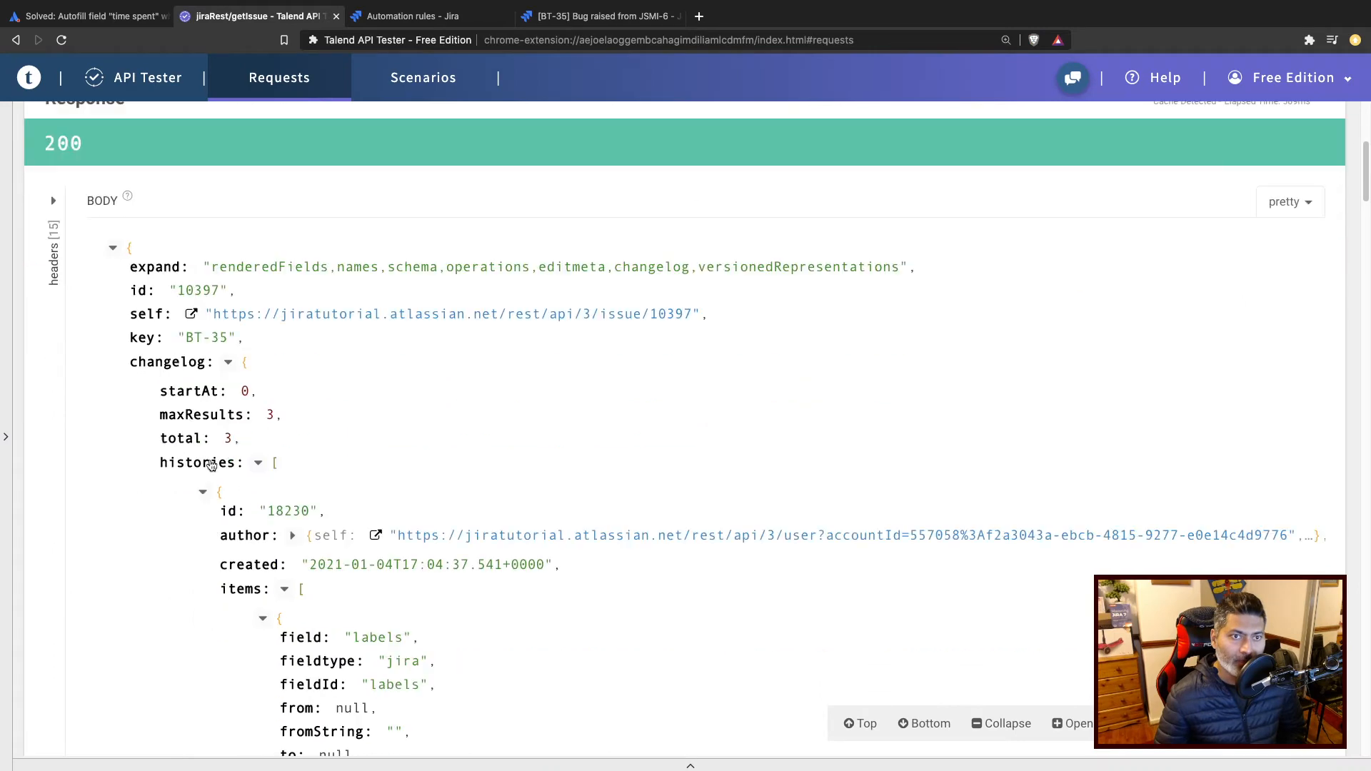
{"action": "scroll", "coordinate": [220, 484], "scroll_direction": "down", "scroll_amount": 1}
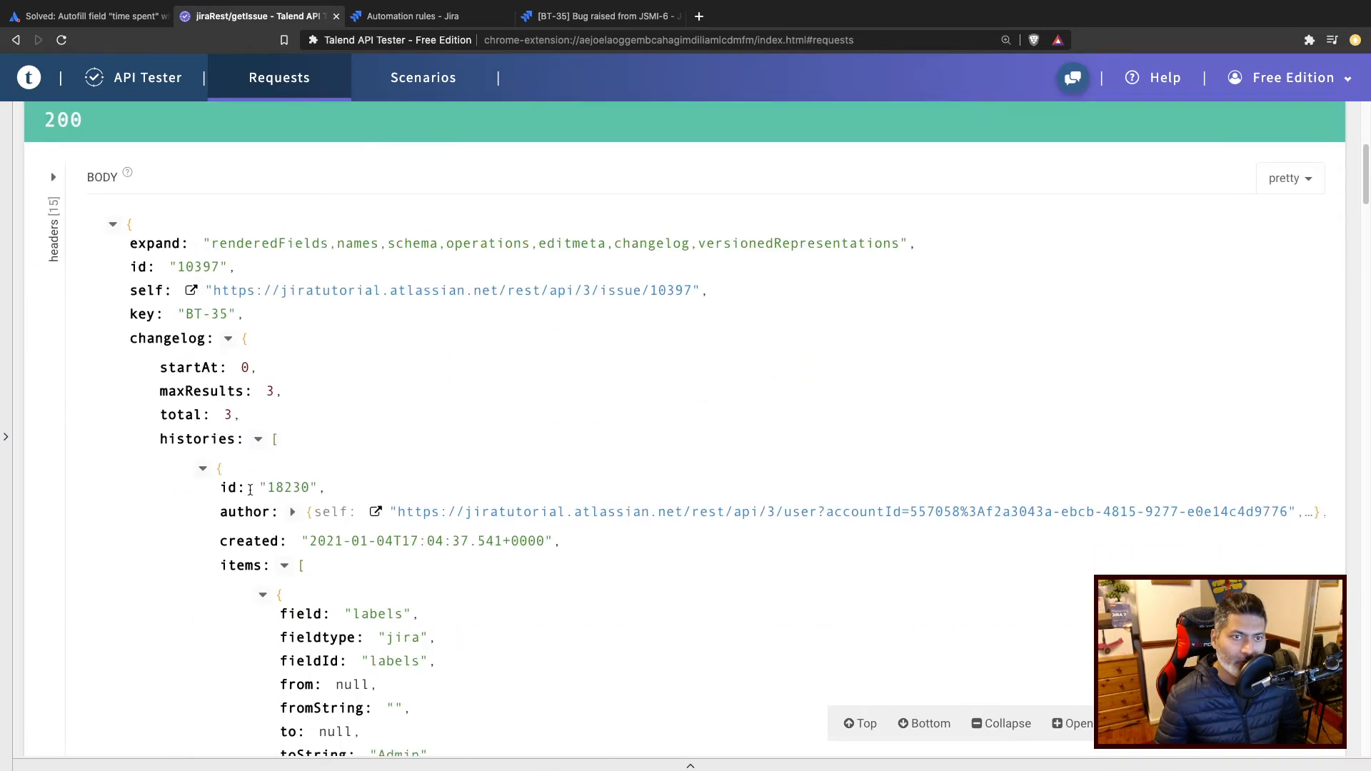
{"action": "scroll", "coordinate": [221, 489], "scroll_direction": "down", "scroll_amount": 5}
{"action": "scroll", "coordinate": [220, 489], "scroll_direction": "up", "scroll_amount": 6}
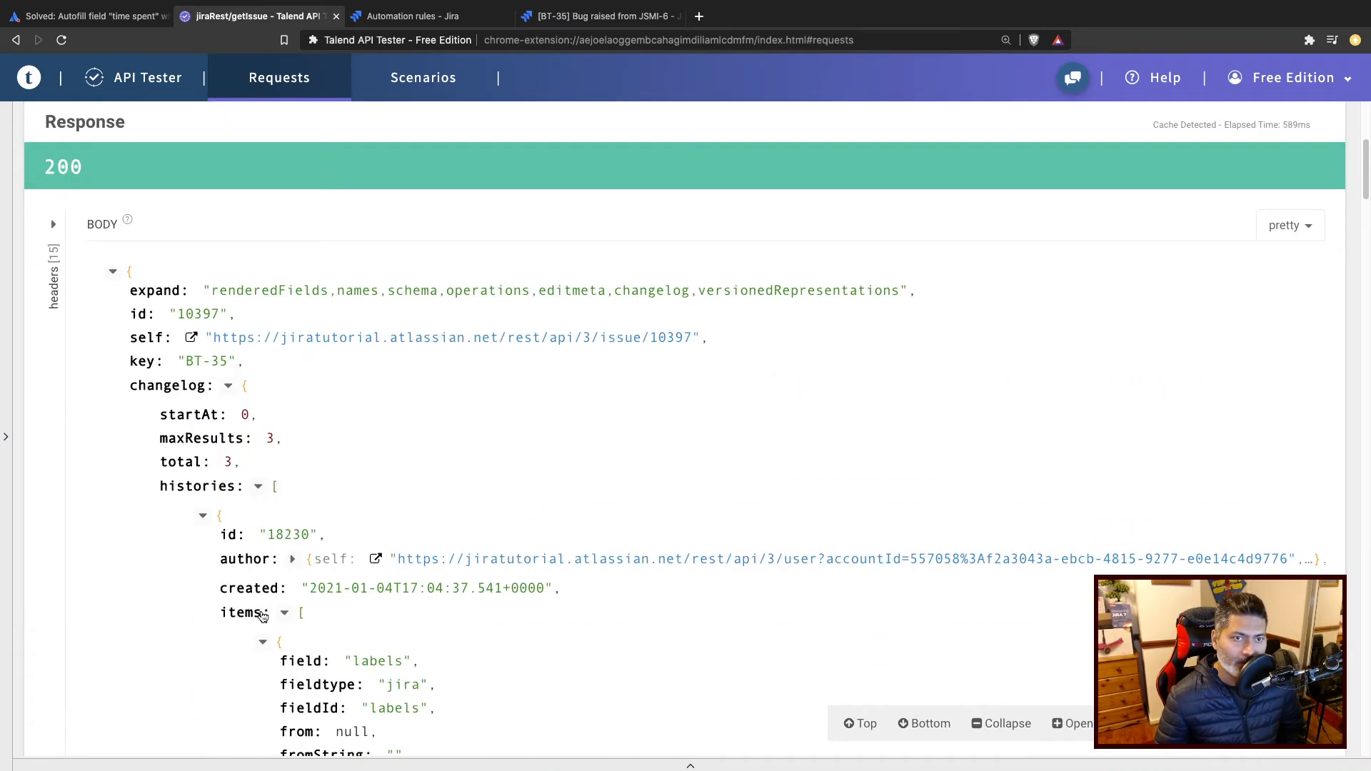
{"action": "left_click", "coordinate": [263, 642]}
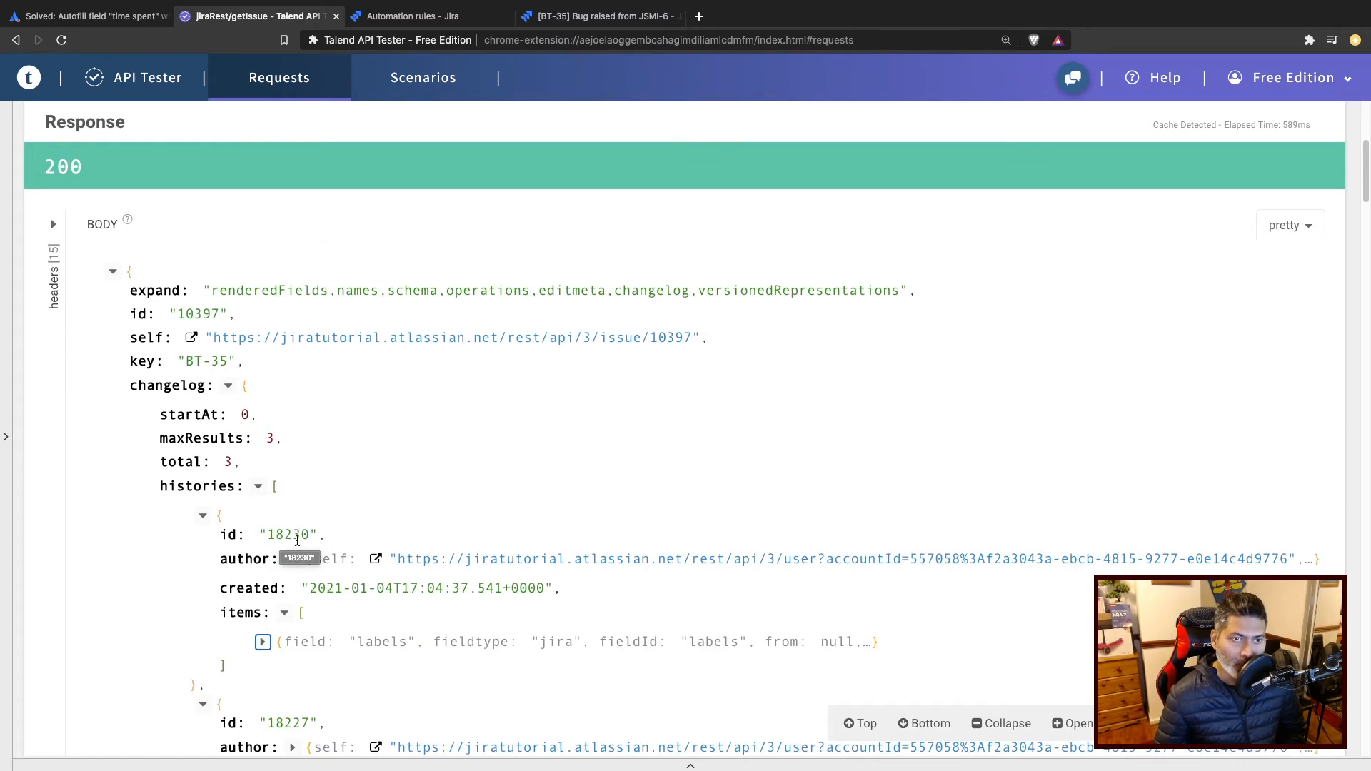
{"action": "scroll", "coordinate": [290, 564], "scroll_direction": "down", "scroll_amount": 2}
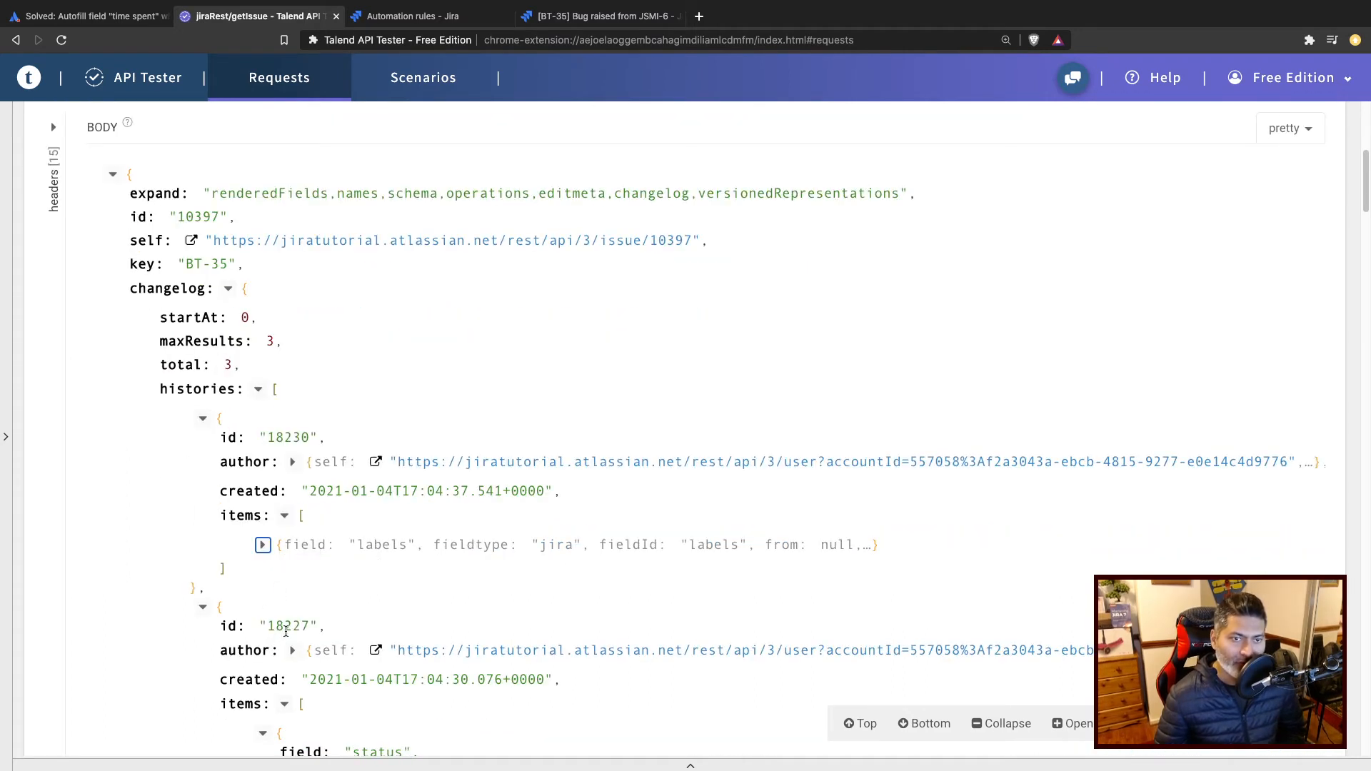
Return to the Jira audit log and highlight history IDs 18232 and 18230 to compare the logged entries with the API response.
{"action": "left_click", "coordinate": [421, 17]}
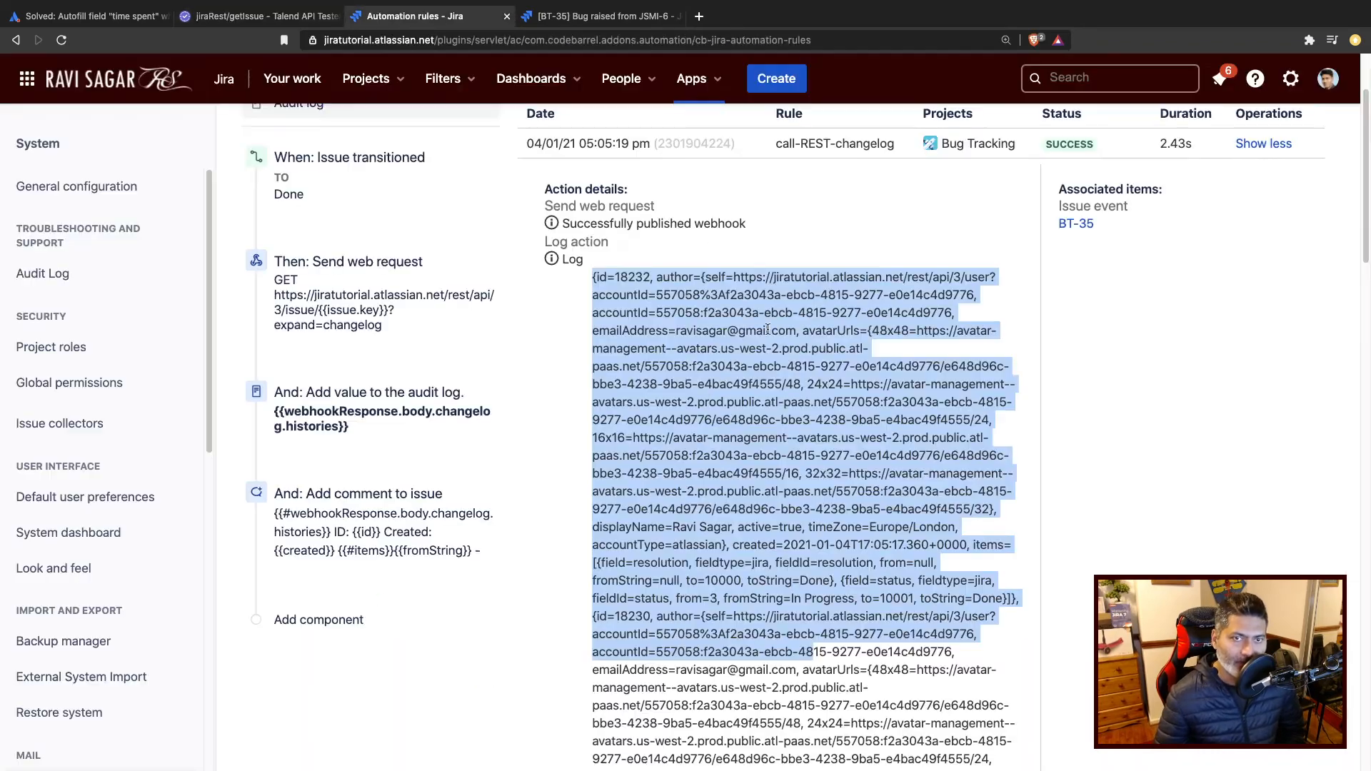
{"action": "left_click", "coordinate": [725, 421]}
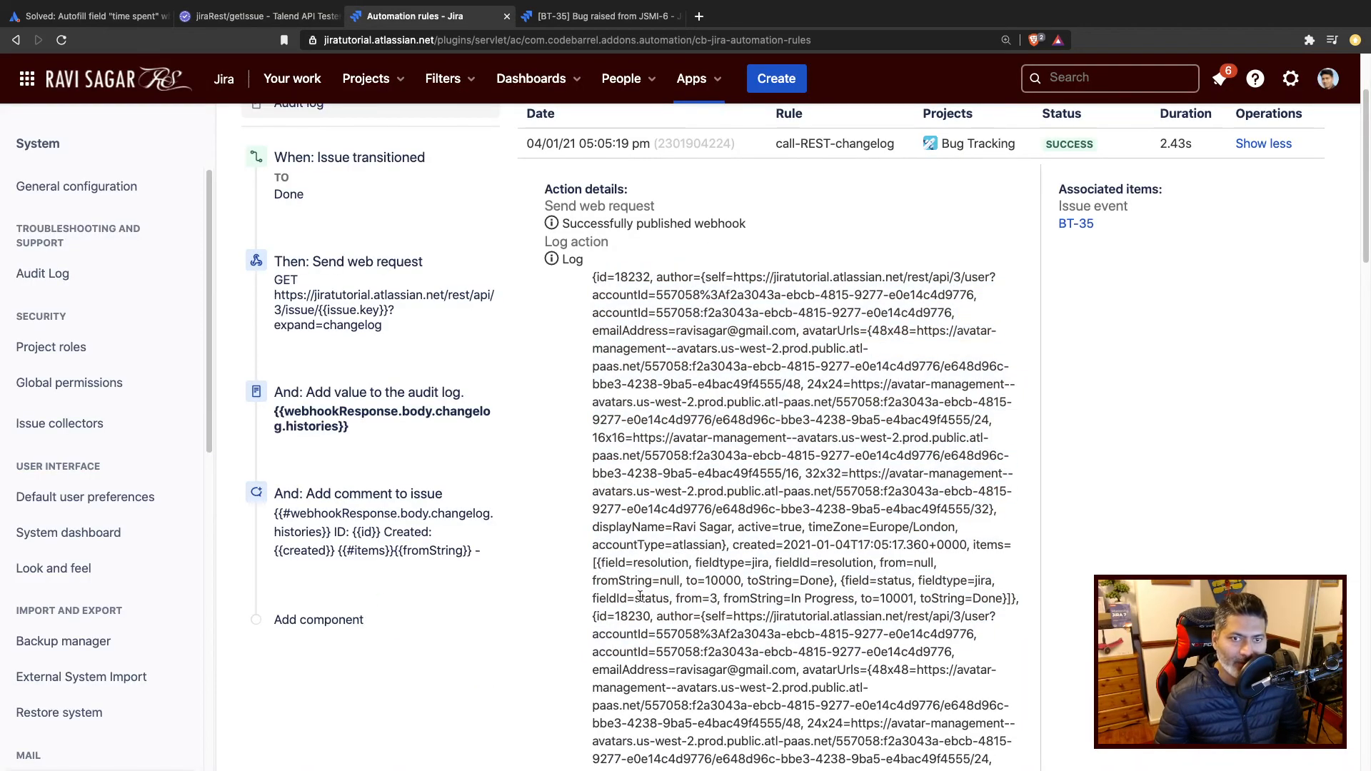
{"action": "double_click", "coordinate": [627, 277]}
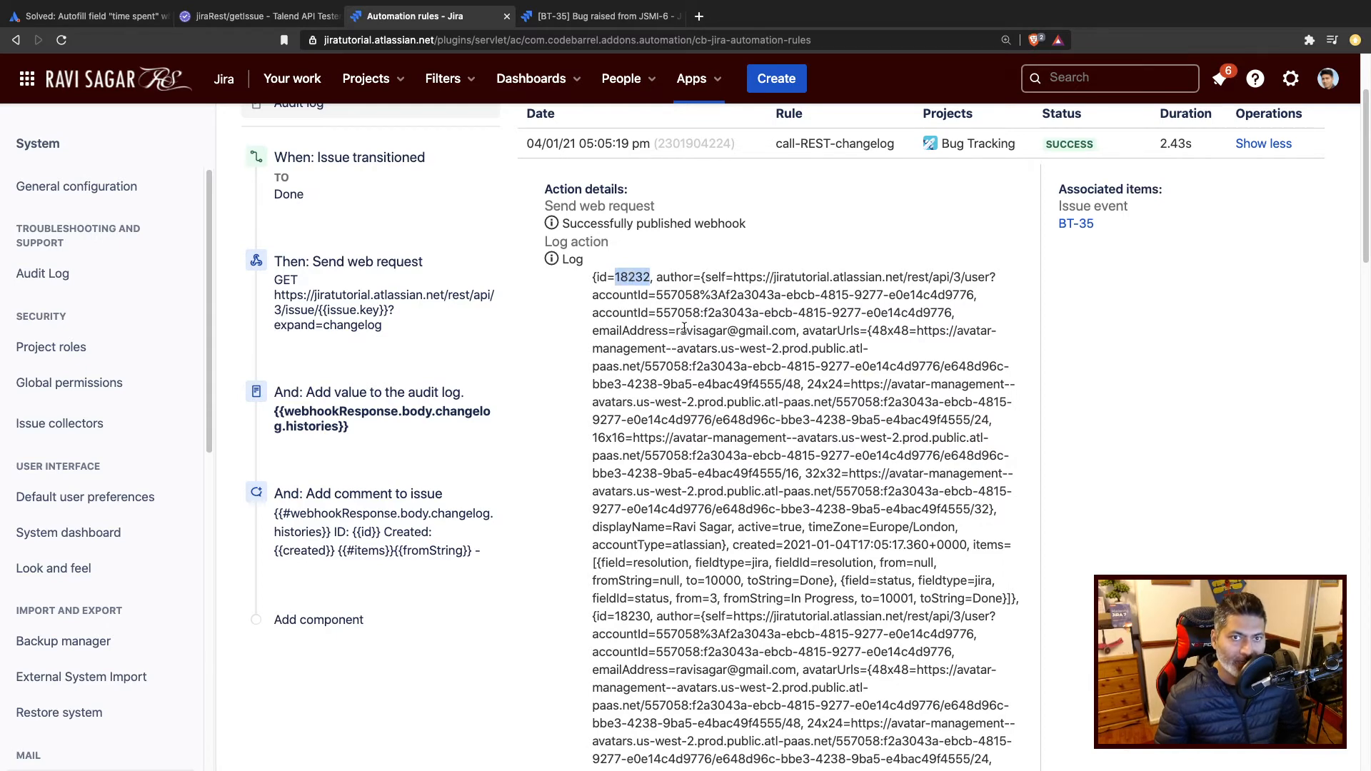
{"action": "double_click", "coordinate": [632, 616]}
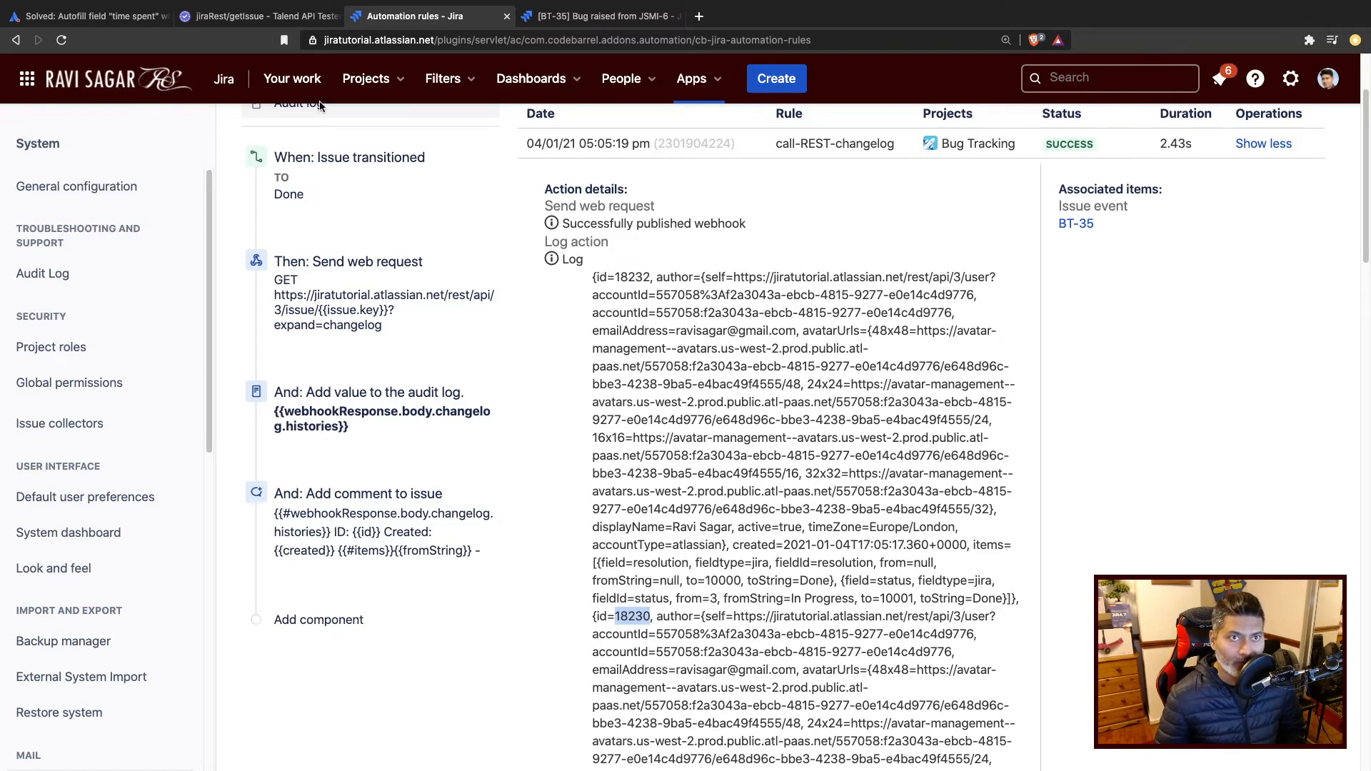
{"action": "left_click", "coordinate": [262, 22]}
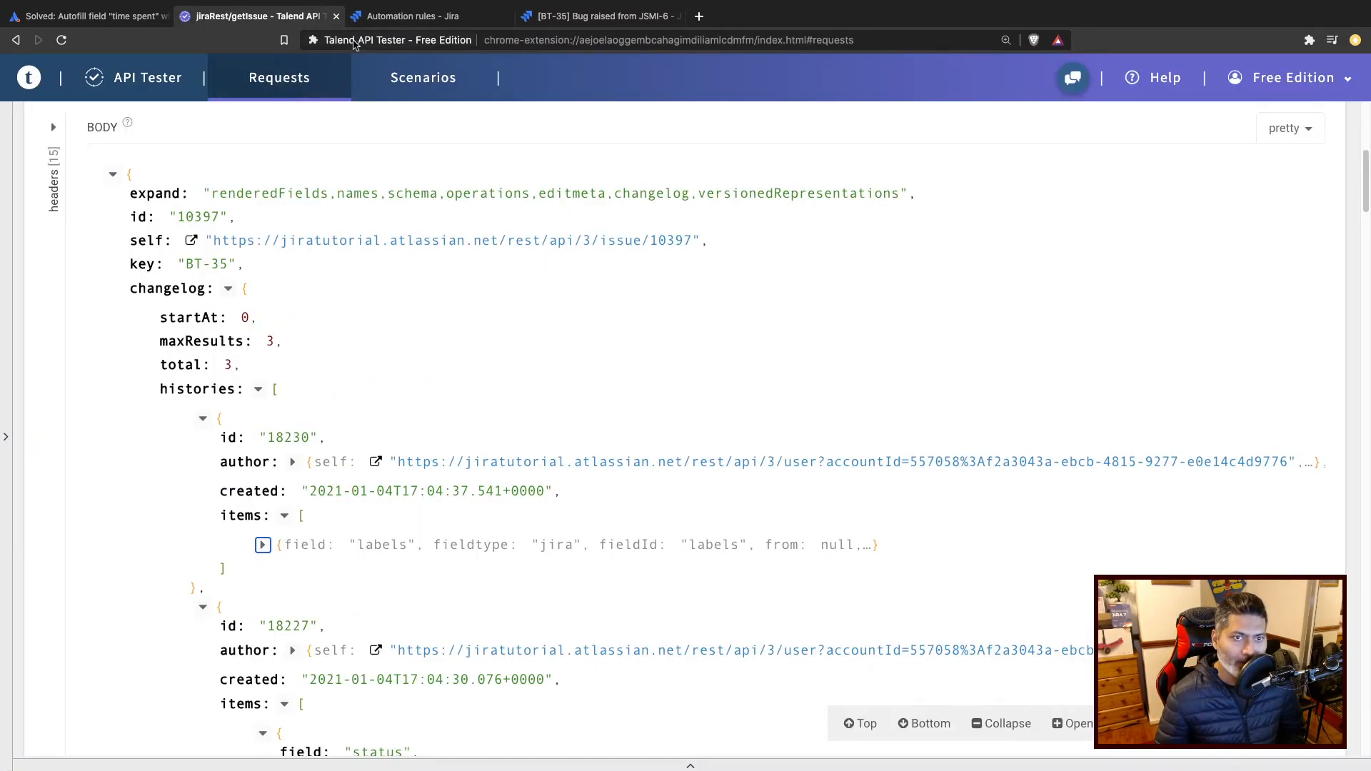
{"action": "left_click", "coordinate": [392, 16]}
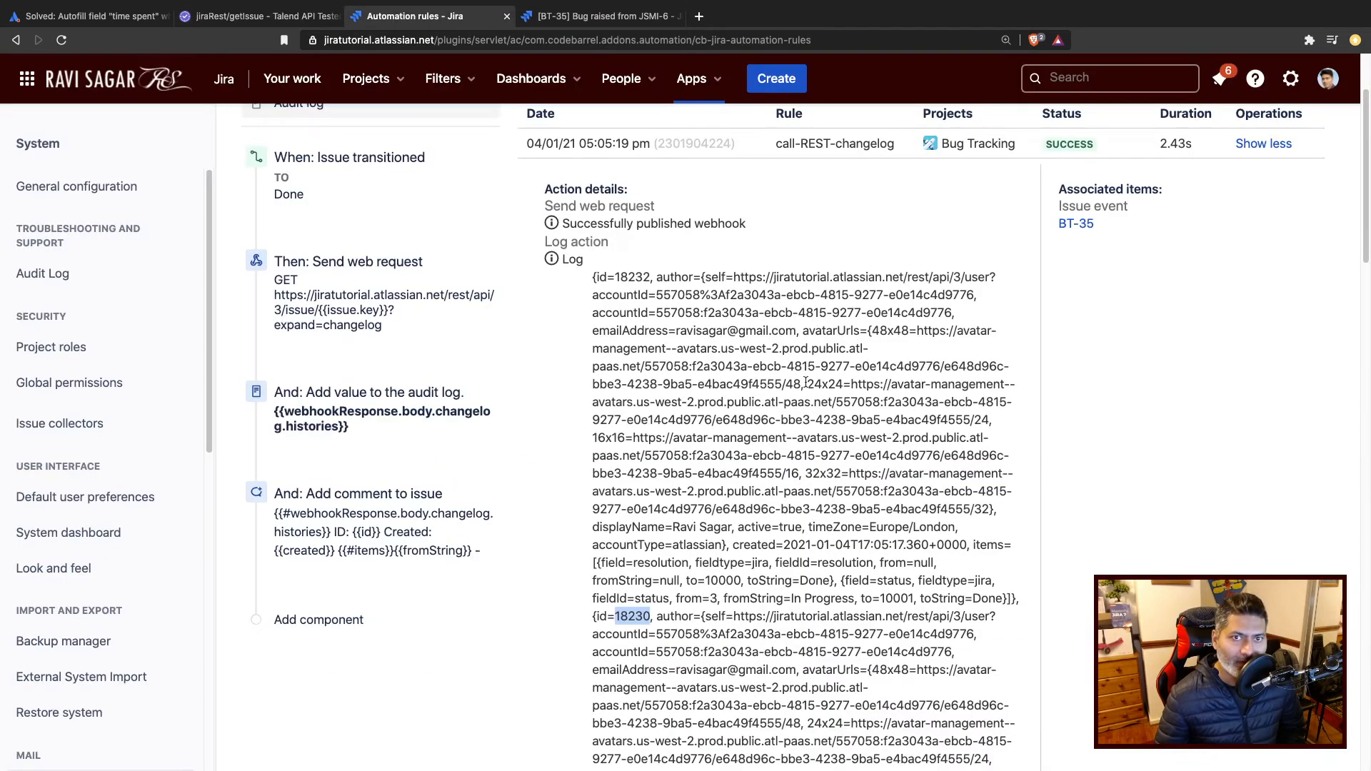
{"action": "scroll", "coordinate": [805, 383], "scroll_direction": "down", "scroll_amount": 8}
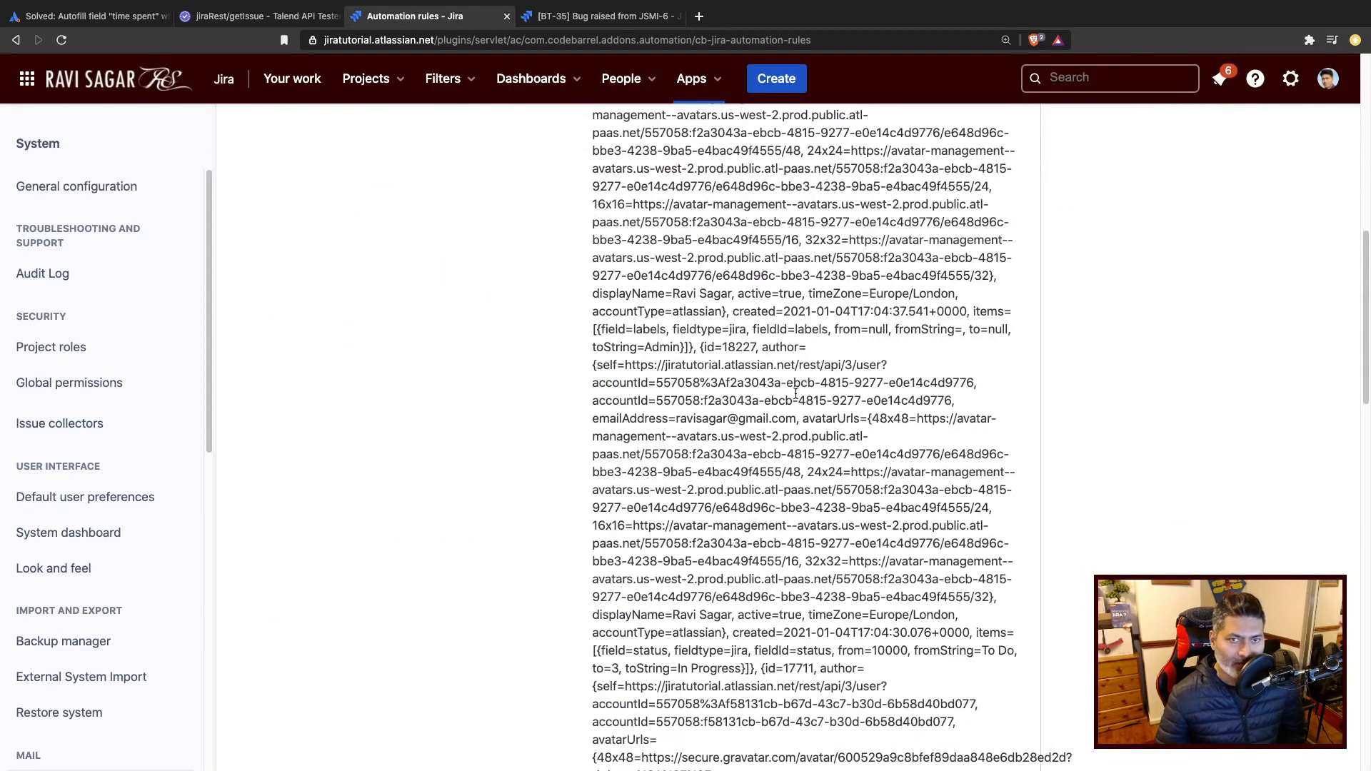
{"action": "scroll", "coordinate": [795, 394], "scroll_direction": "up", "scroll_amount": 9}
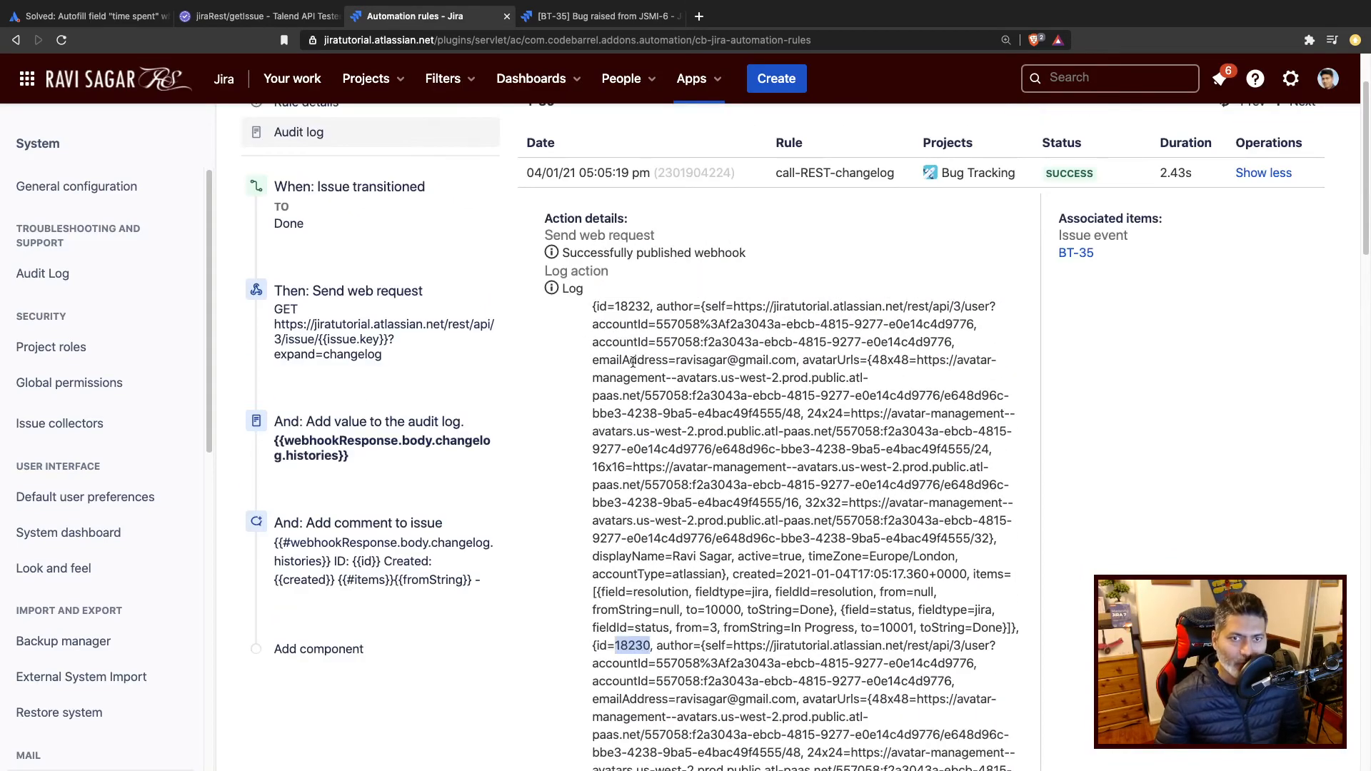
Select history ID 18230 in the Talend API Tester response and search for it in the Jira audit log.
{"action": "left_click", "coordinate": [253, 16]}
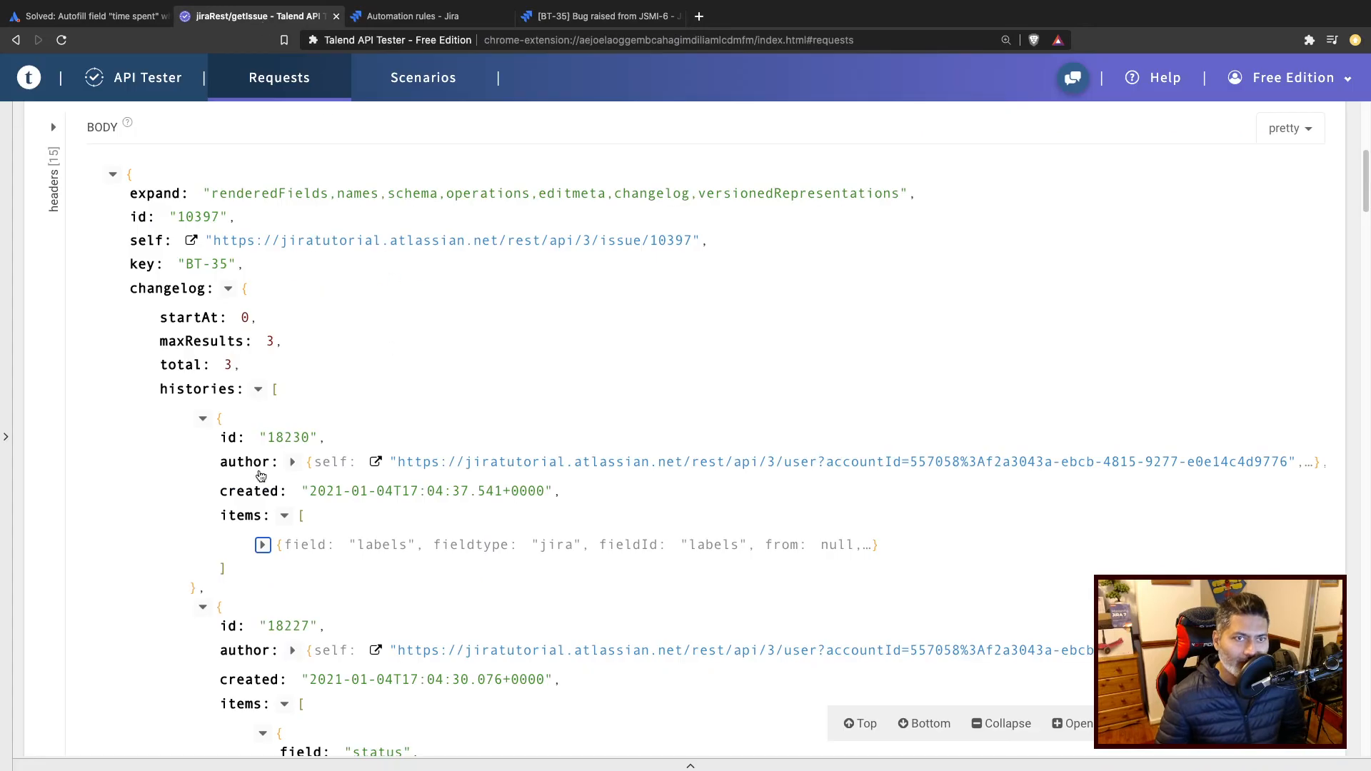
{"action": "double_click", "coordinate": [271, 438]}
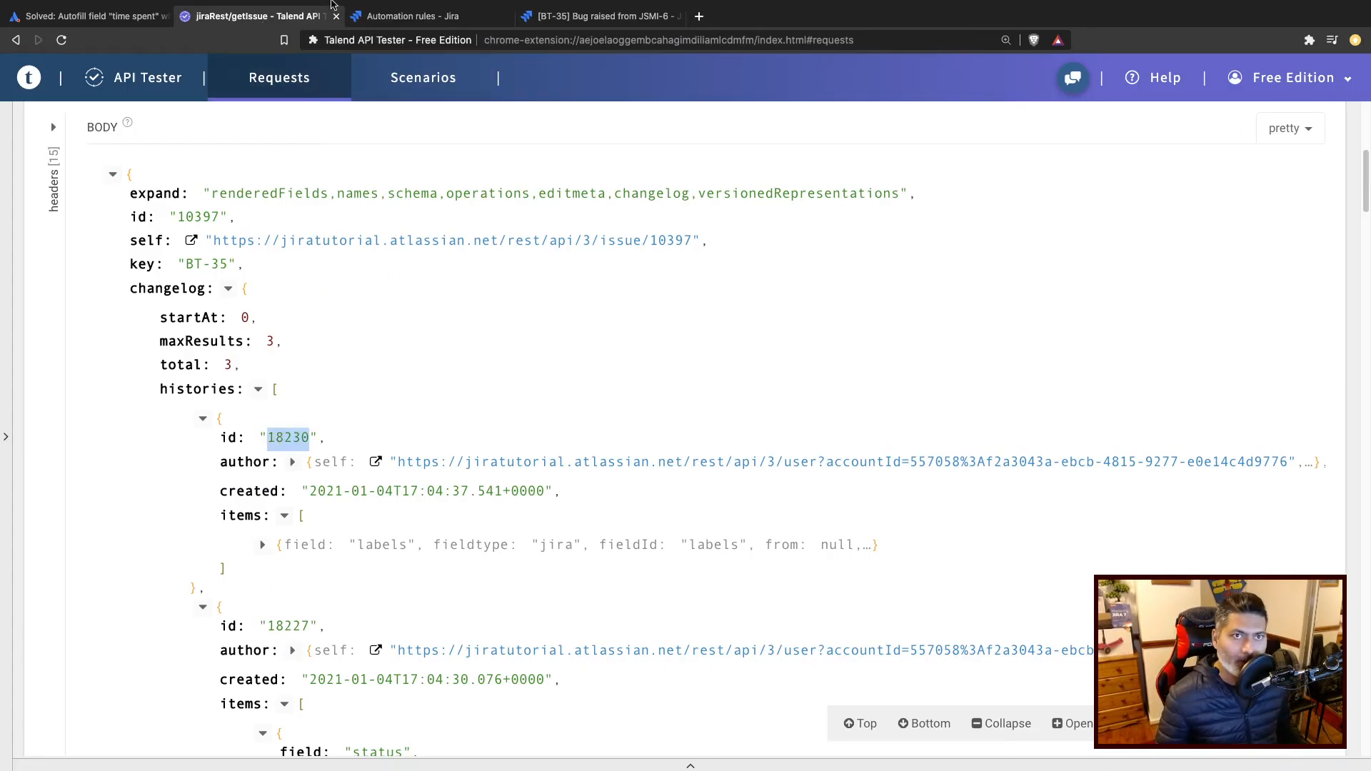
{"action": "left_click", "coordinate": [423, 17]}
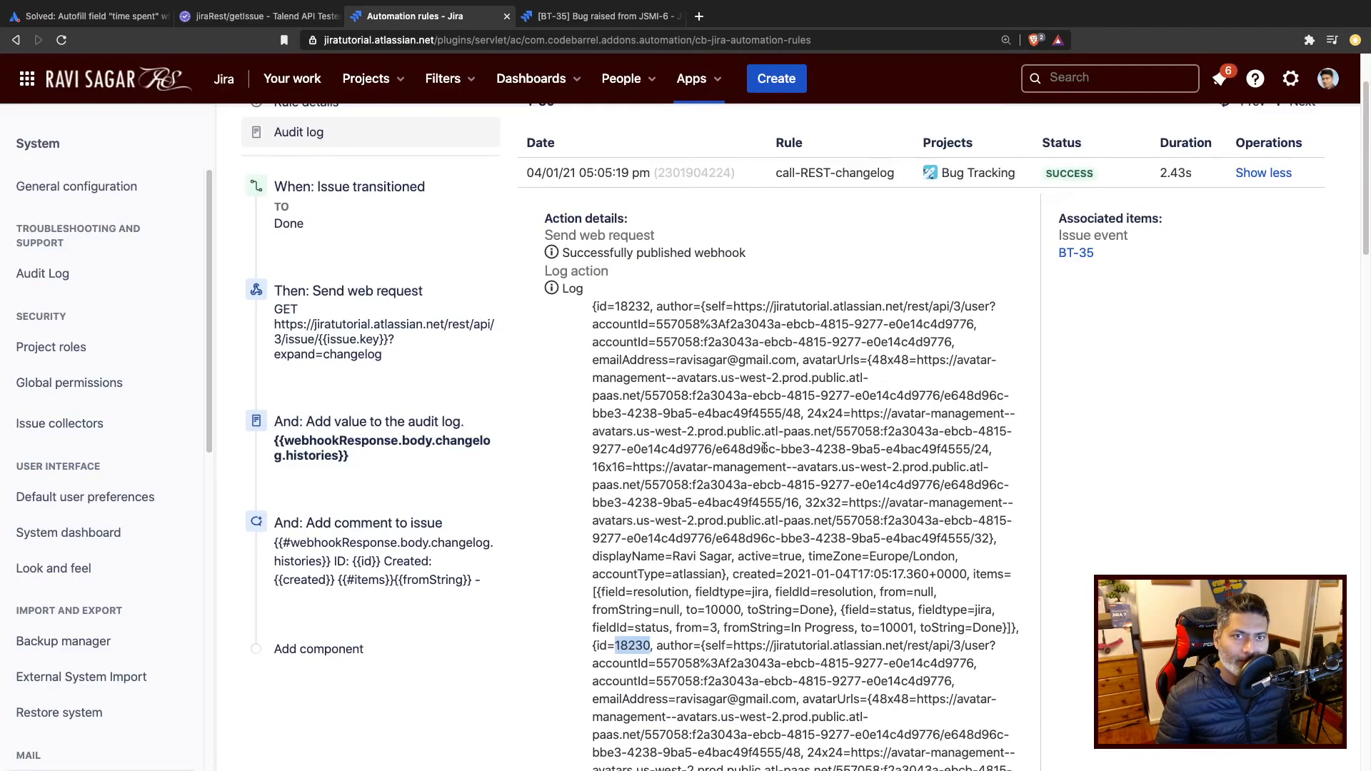
{"action": "key", "text": "super+f"}
{"action": "type", "text": "18230"}
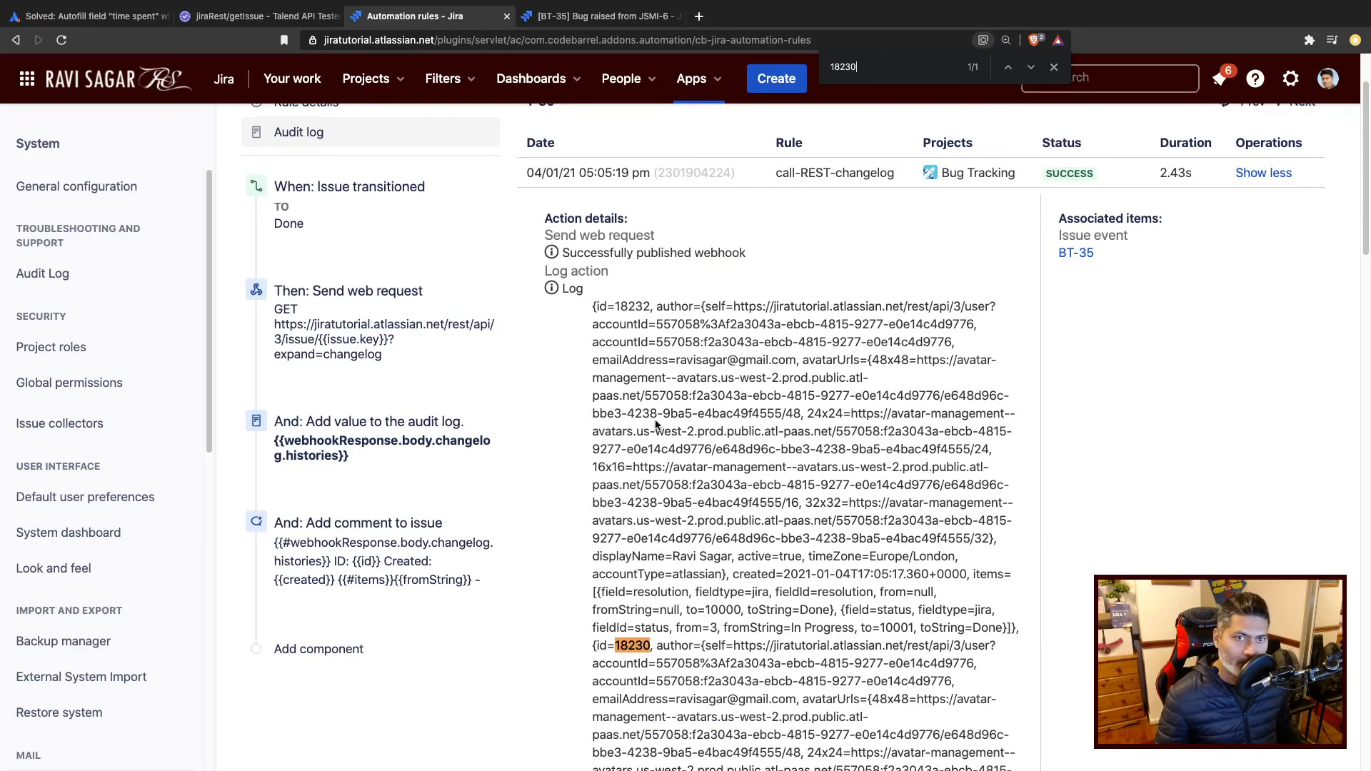
{"action": "scroll", "coordinate": [719, 540], "scroll_direction": "down", "scroll_amount": 5}
{"action": "scroll", "coordinate": [719, 541], "scroll_direction": "up", "scroll_amount": 3}
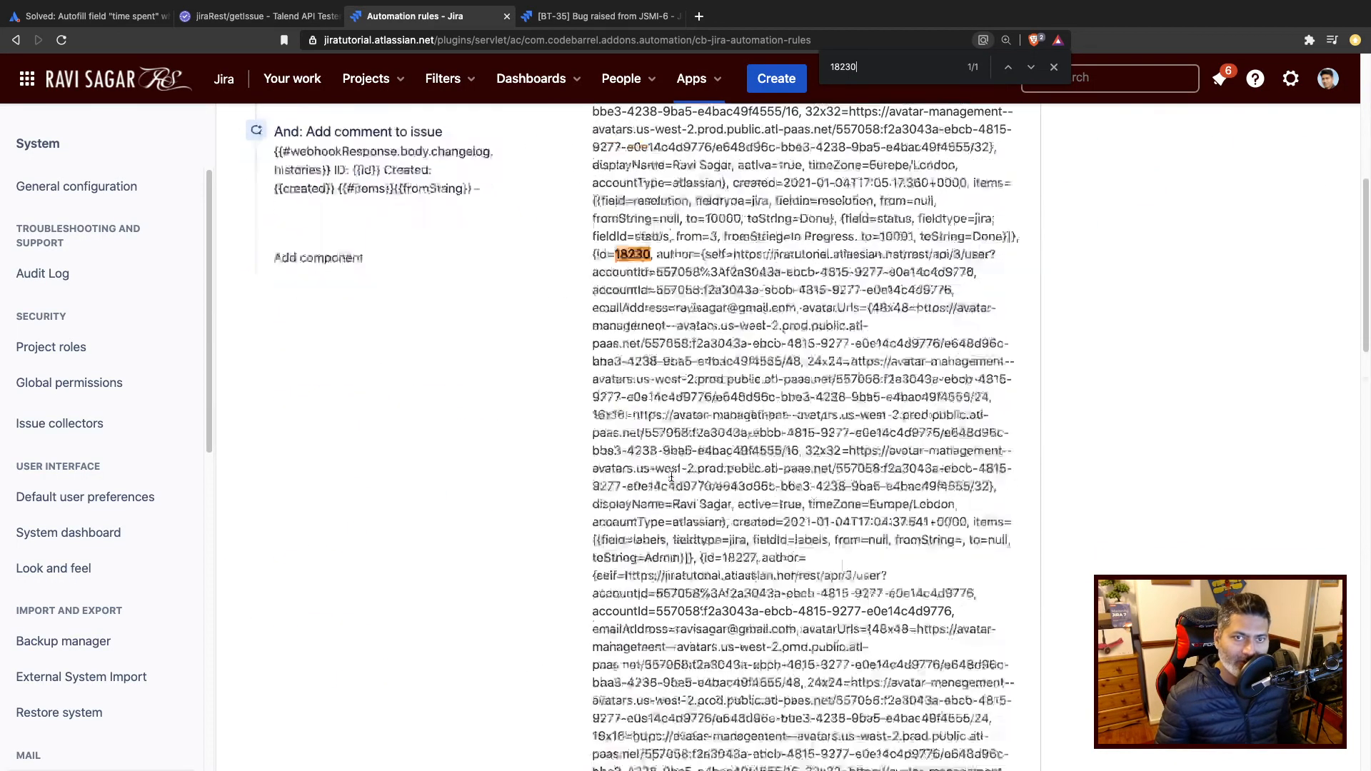
Copy history ID 18227 from the Talend API Tester response and search for it in the Jira audit log.
{"action": "left_click", "coordinate": [285, 16]}
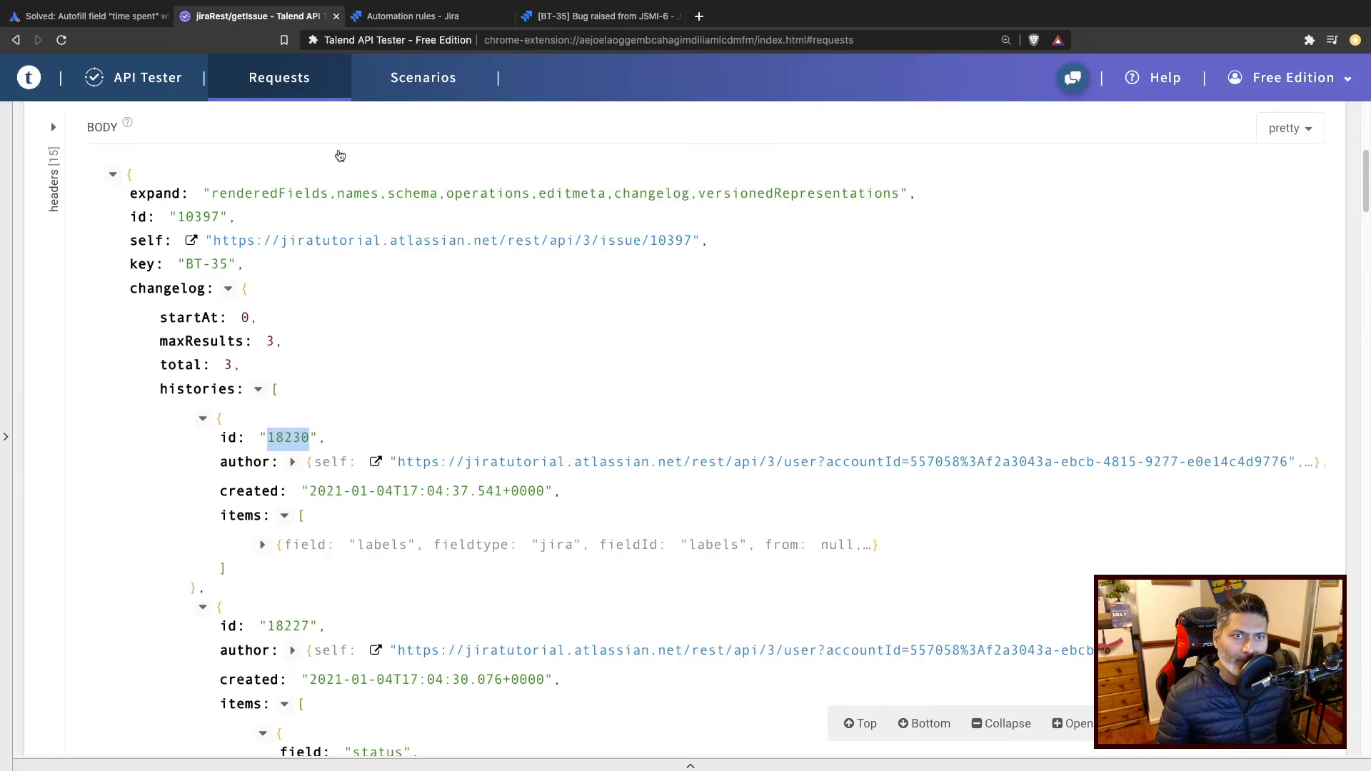
{"action": "double_click", "coordinate": [286, 625]}
{"action": "key", "text": "ctrl+c"}
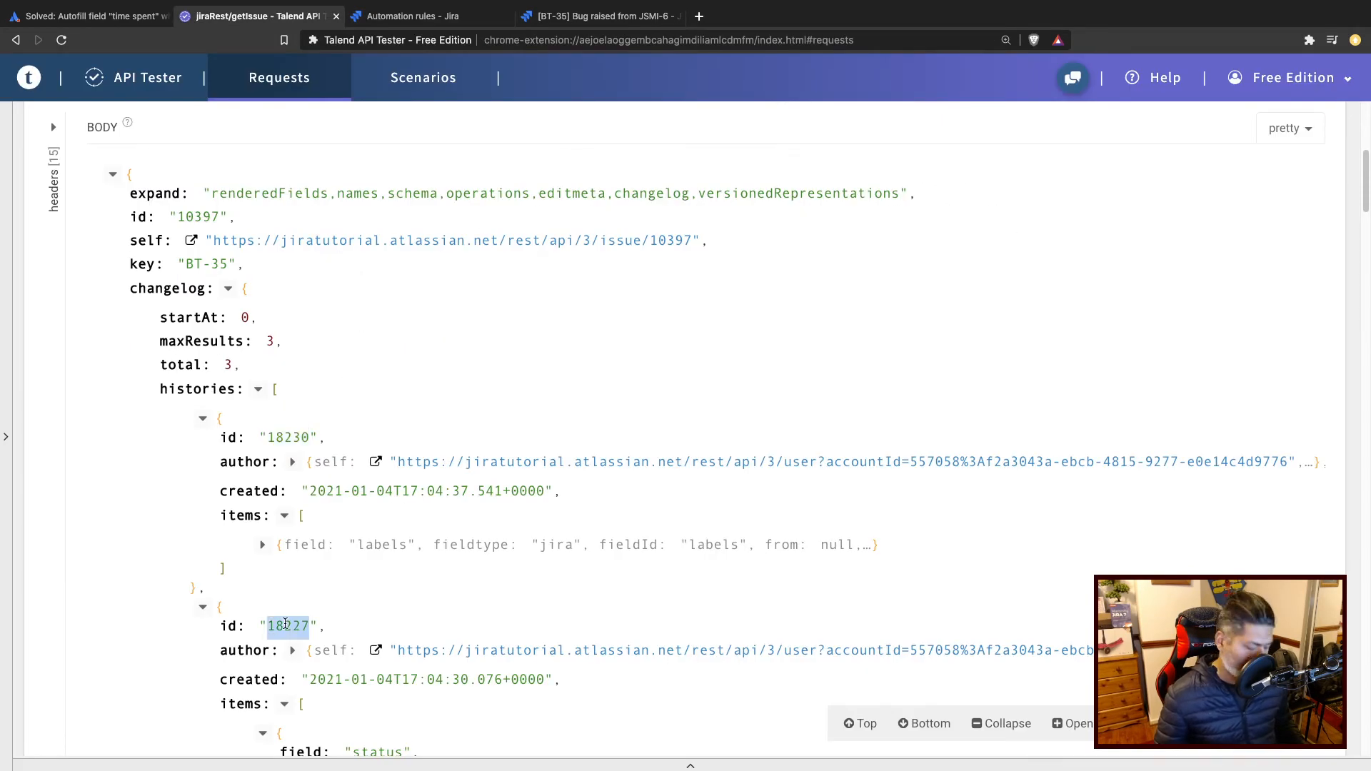
{"action": "left_click", "coordinate": [411, 15]}
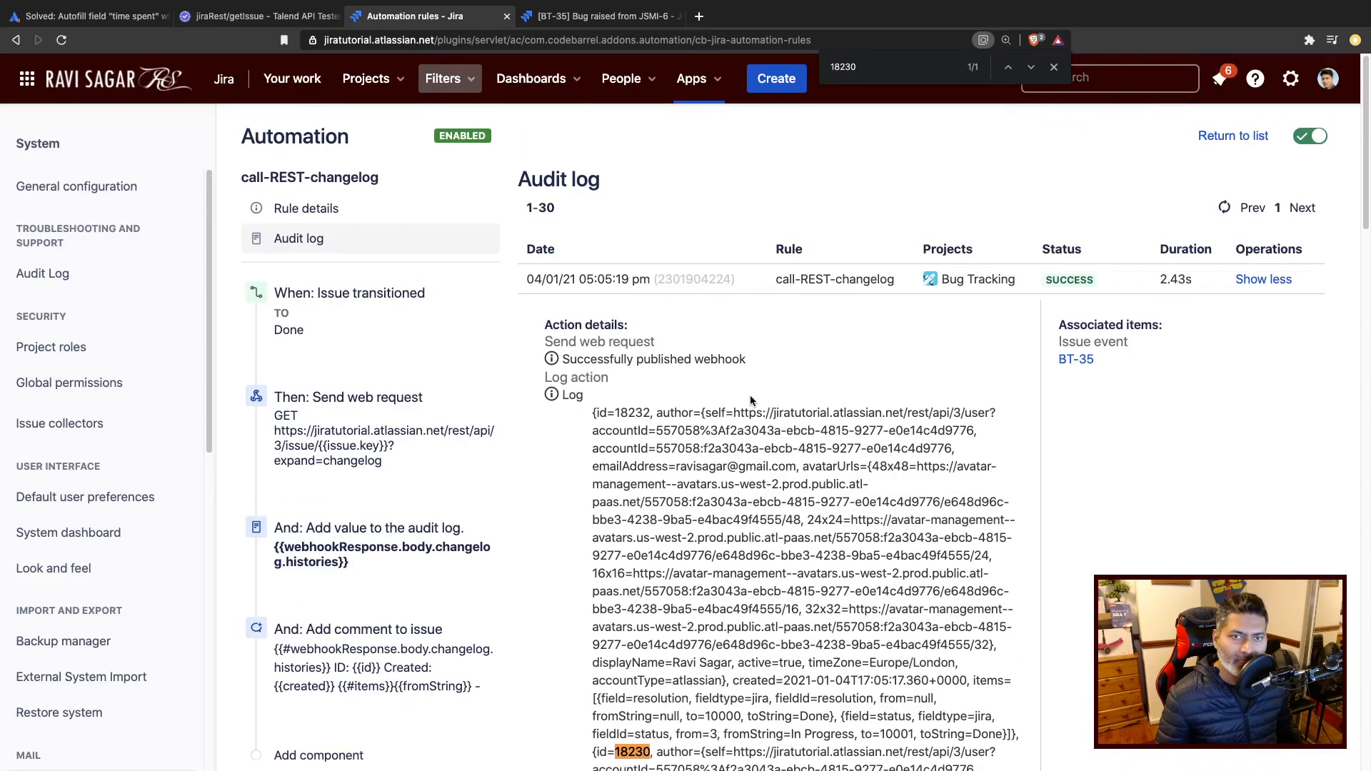
{"action": "scroll", "coordinate": [752, 400], "scroll_direction": "down", "scroll_amount": 3}
{"action": "key", "text": "ctrl+f"}
{"action": "key", "text": "ctrl+v"}
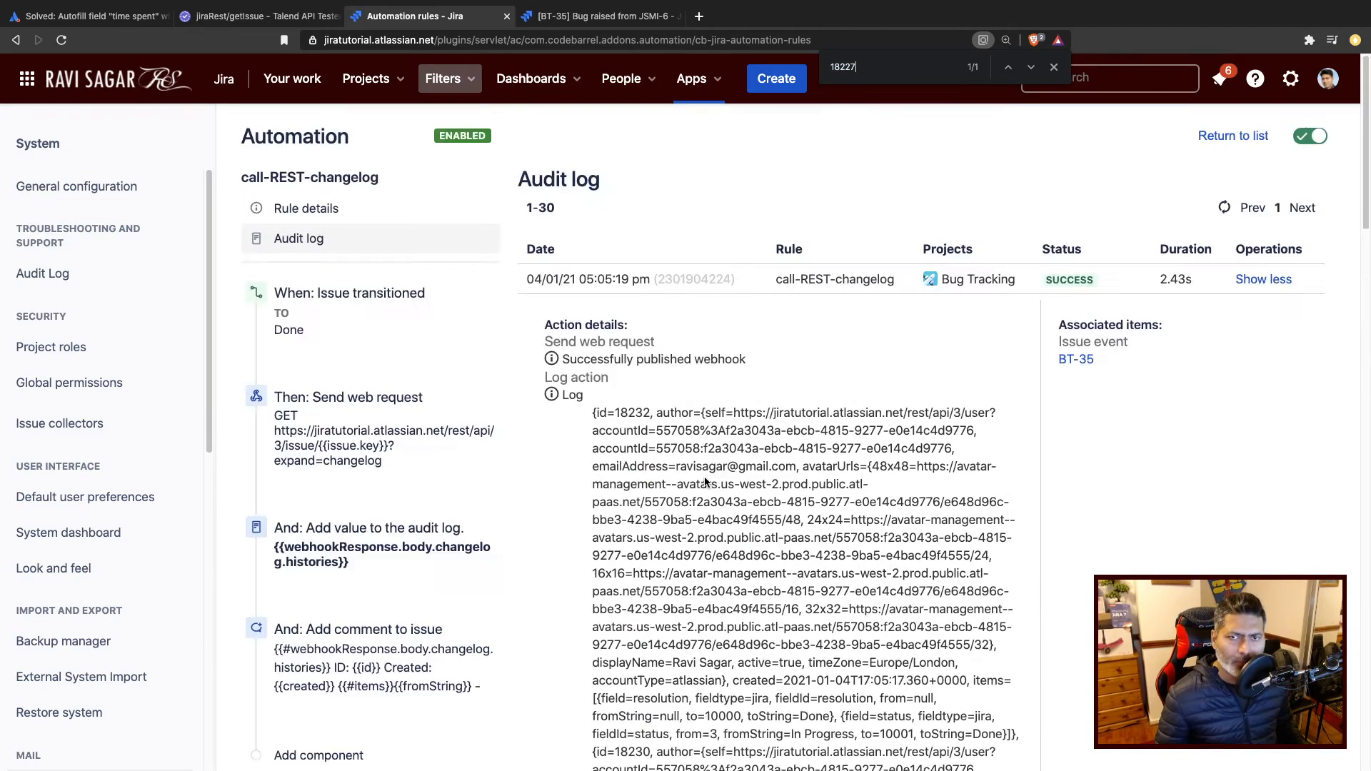
{"action": "scroll", "coordinate": [696, 486], "scroll_direction": "up", "scroll_amount": 10}
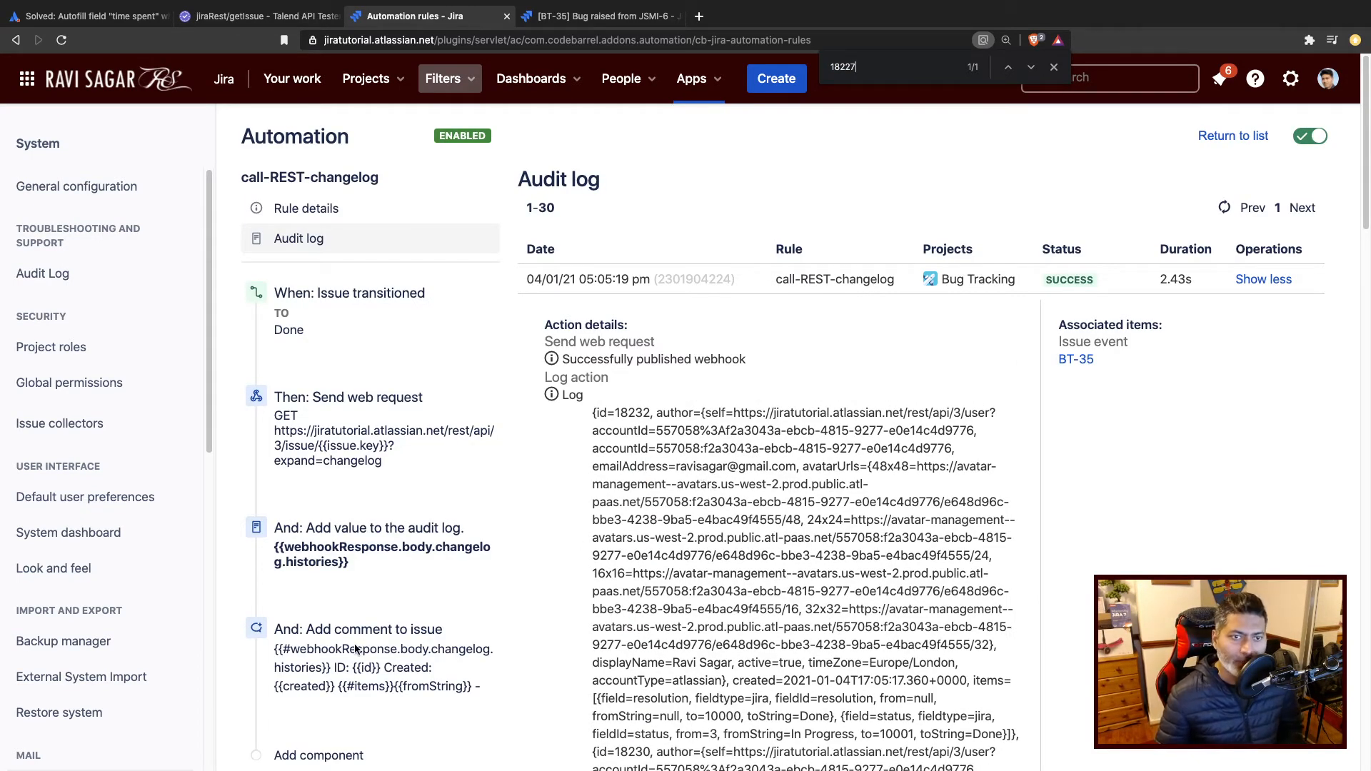
Open the rule's Add comment action and highlight the opening {{#webhookResponse.body.changelog.histories}} and closing {{/}} tags of its loop.
{"action": "left_click", "coordinate": [332, 649]}
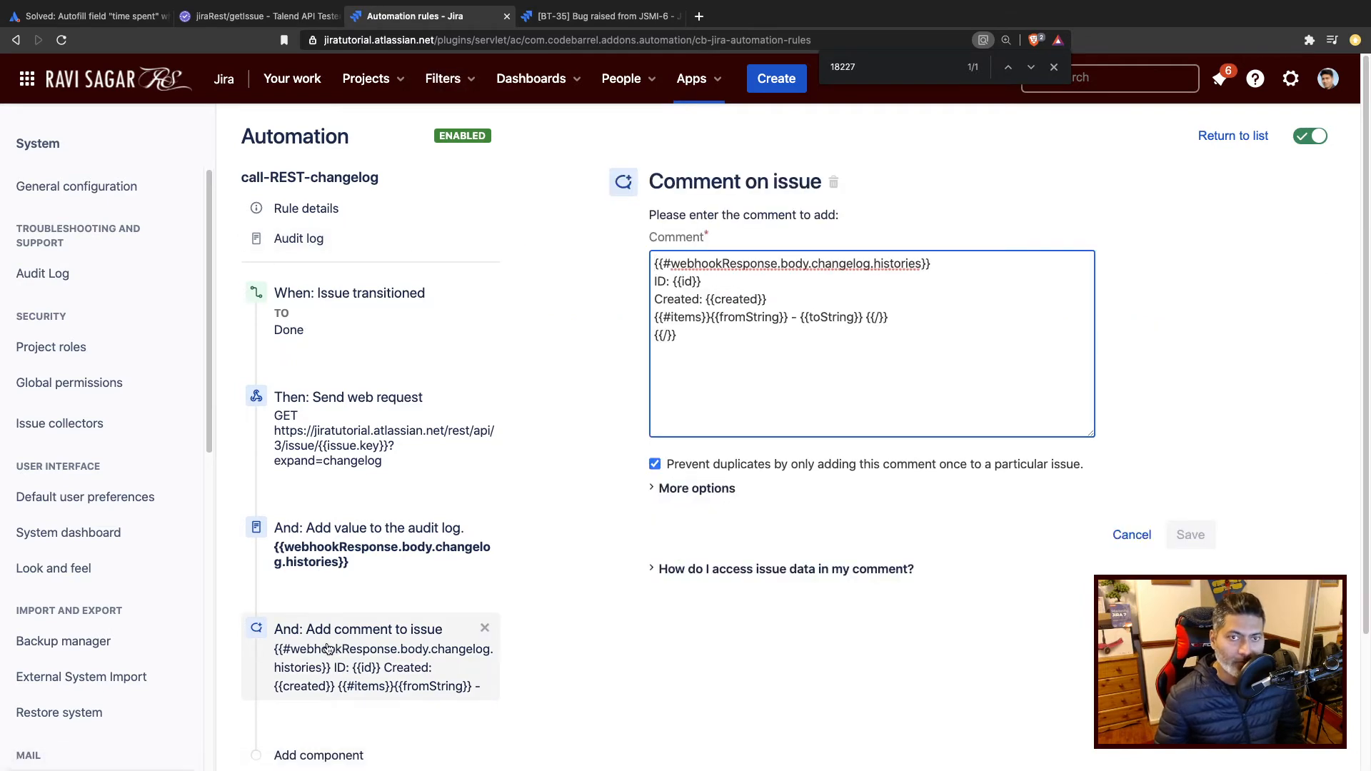
{"action": "left_click", "coordinate": [713, 357]}
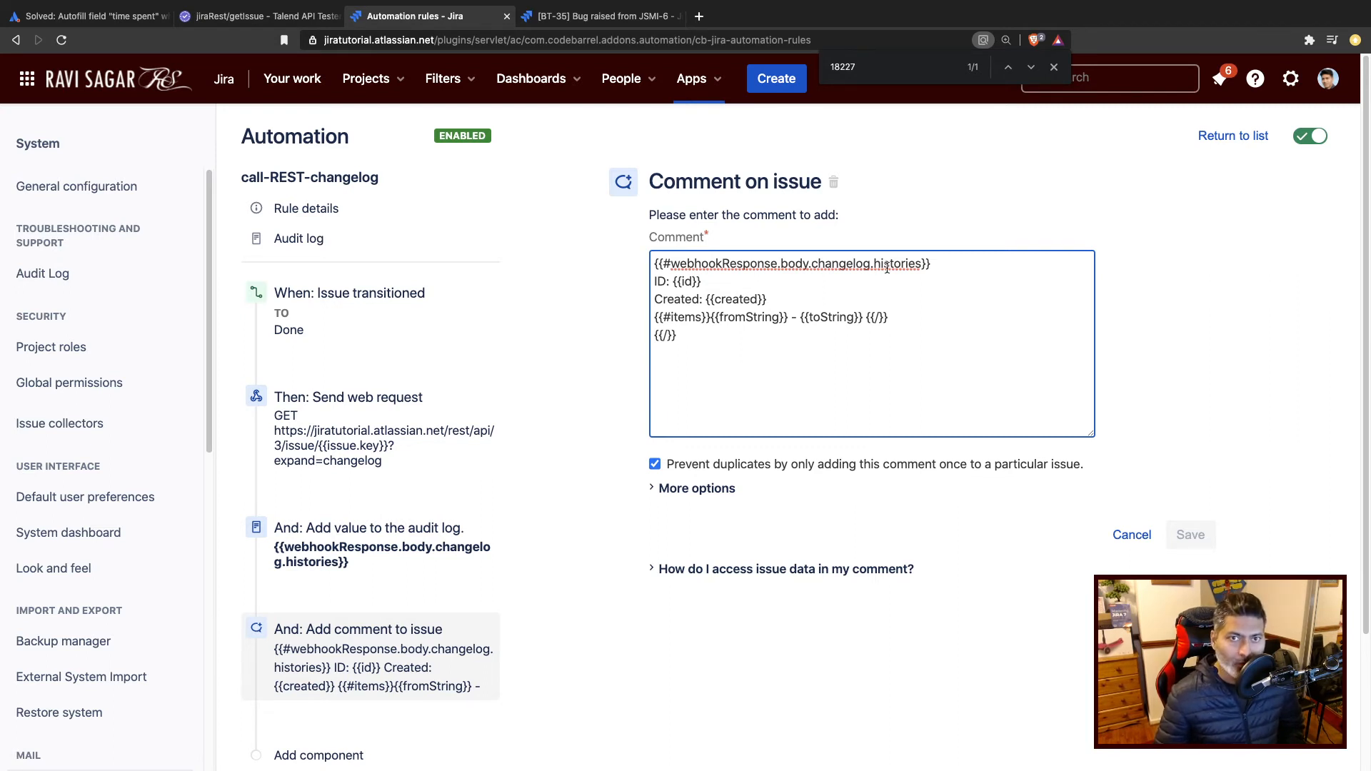
{"action": "left_click_drag", "start_coordinate": [959, 262], "coordinate": [622, 265]}
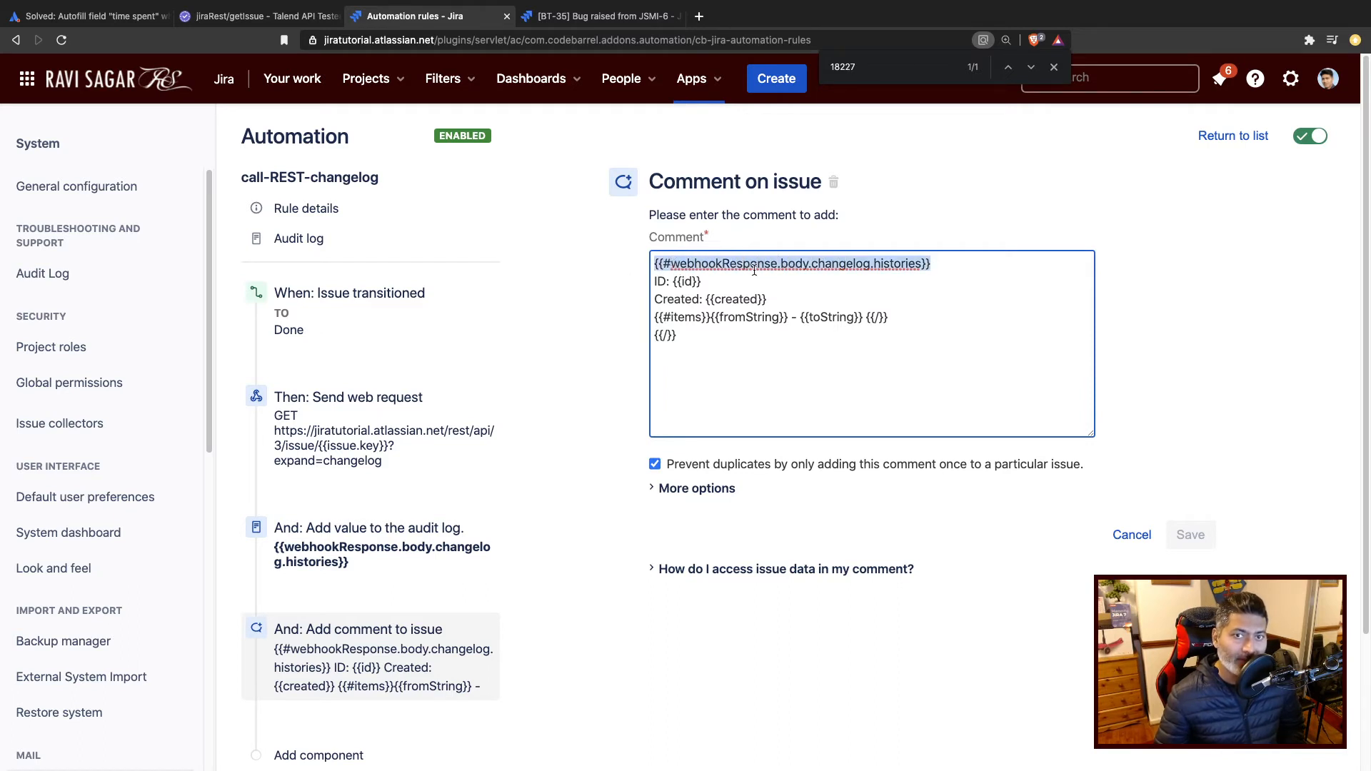
{"action": "left_click", "coordinate": [921, 265]}
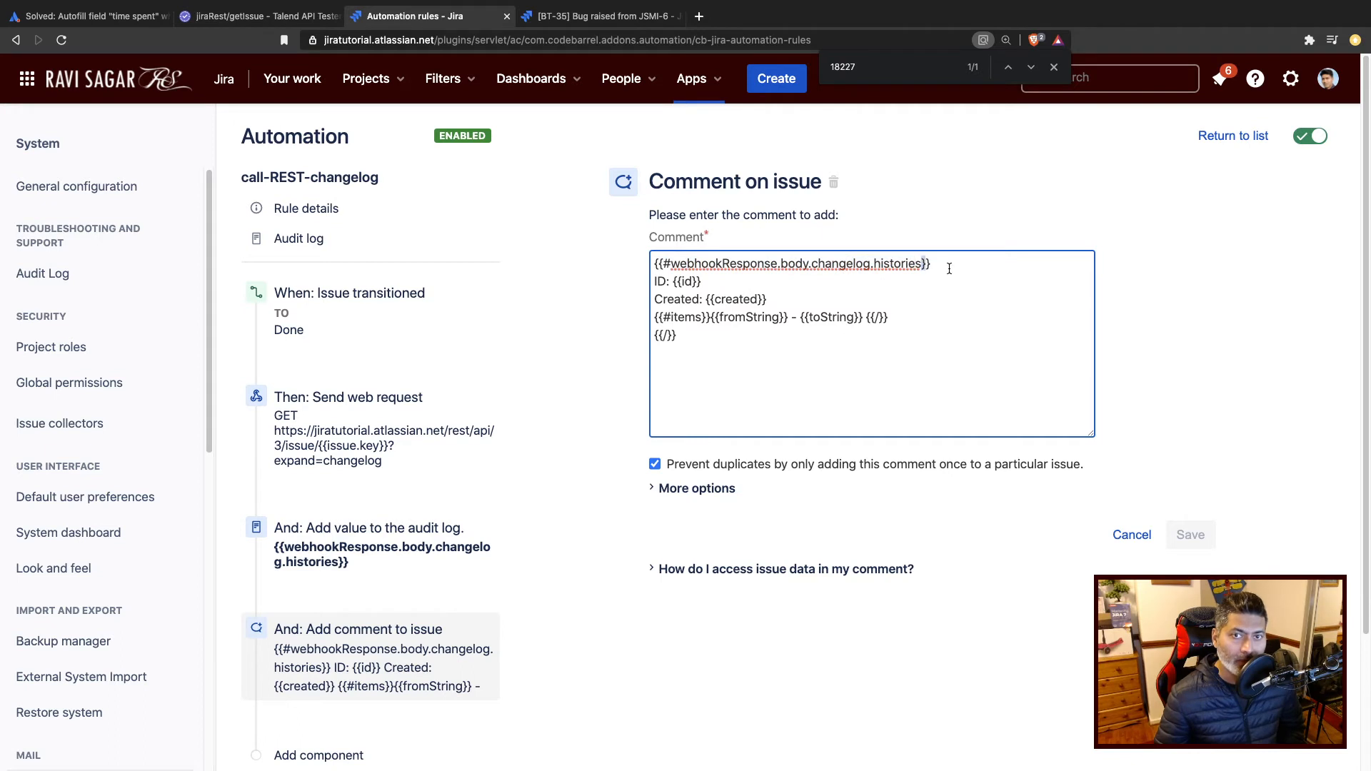
{"action": "left_click_drag", "start_coordinate": [935, 265], "coordinate": [628, 265]}
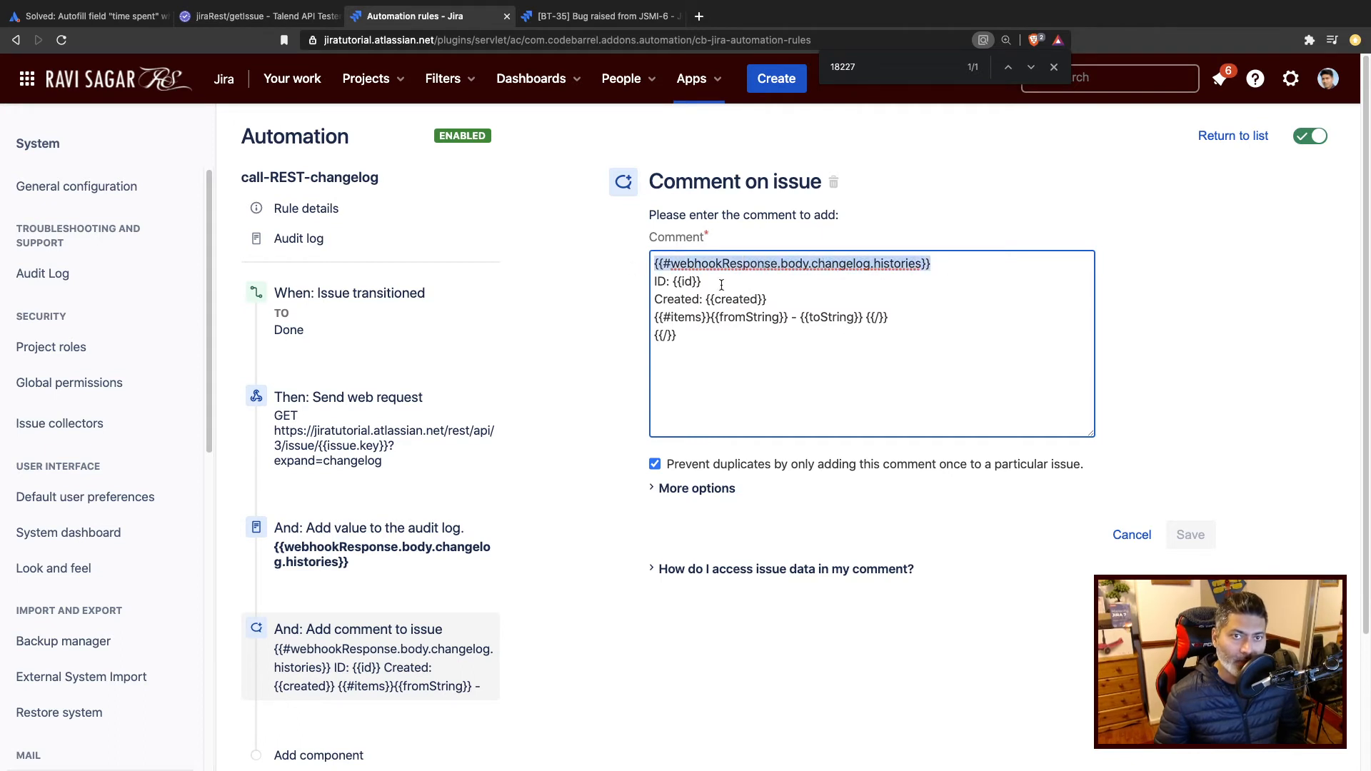
{"action": "left_click_drag", "start_coordinate": [691, 340], "coordinate": [601, 337]}
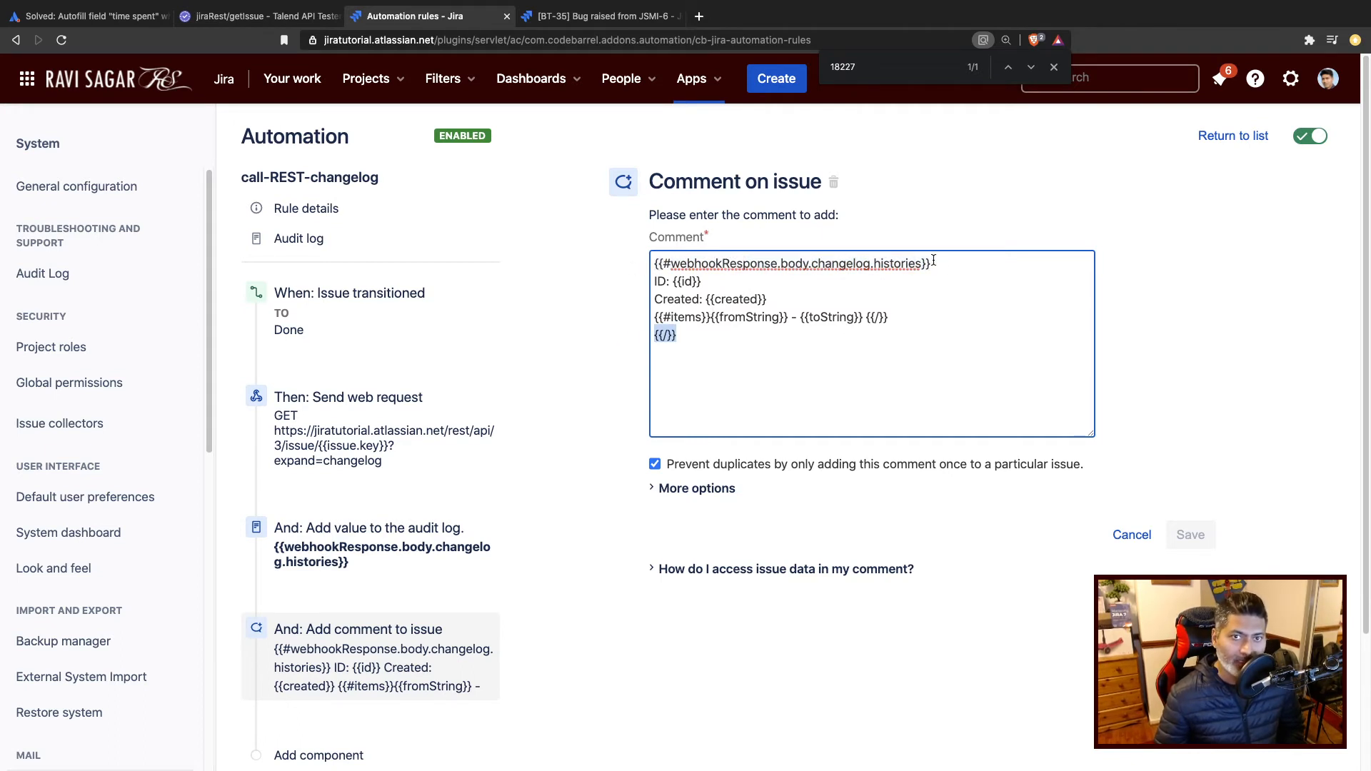
{"action": "left_click_drag", "start_coordinate": [934, 262], "coordinate": [575, 264]}
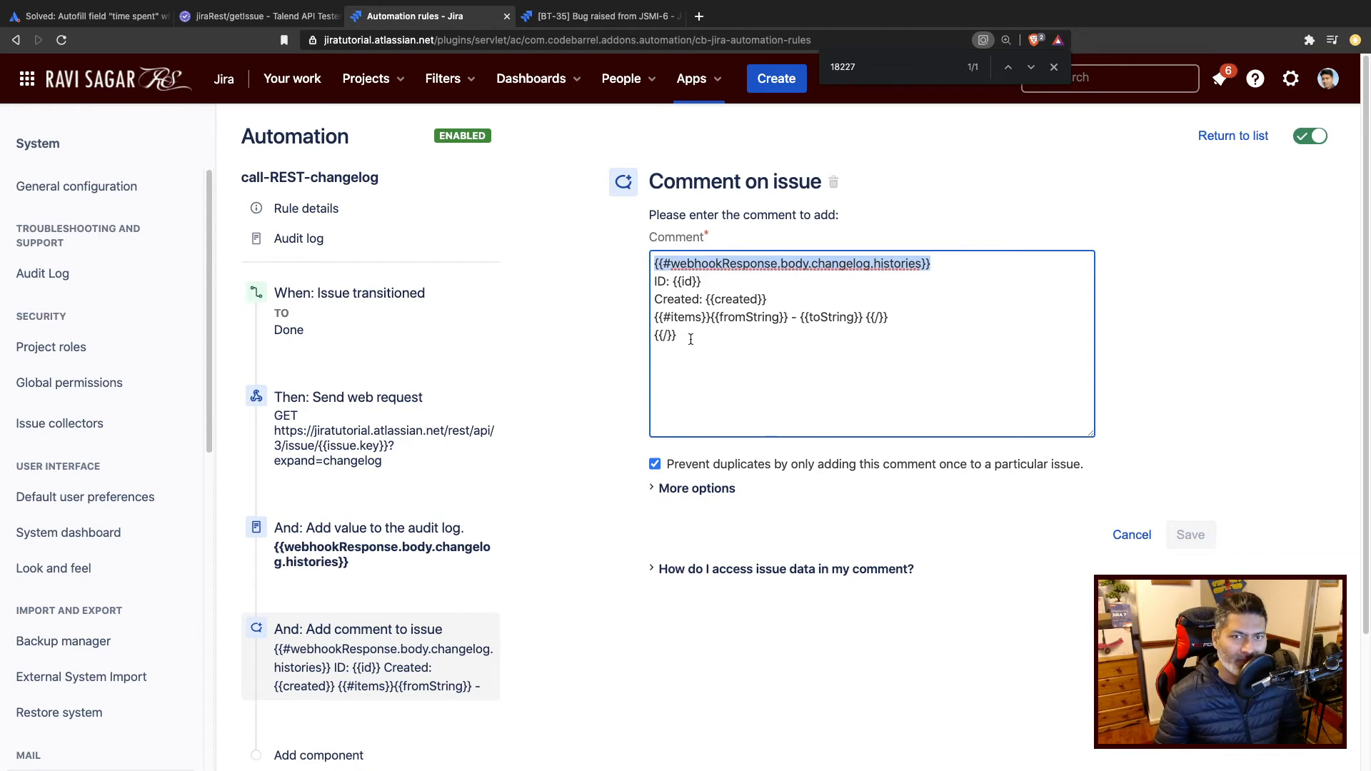
{"action": "left_click_drag", "start_coordinate": [691, 337], "coordinate": [601, 337]}
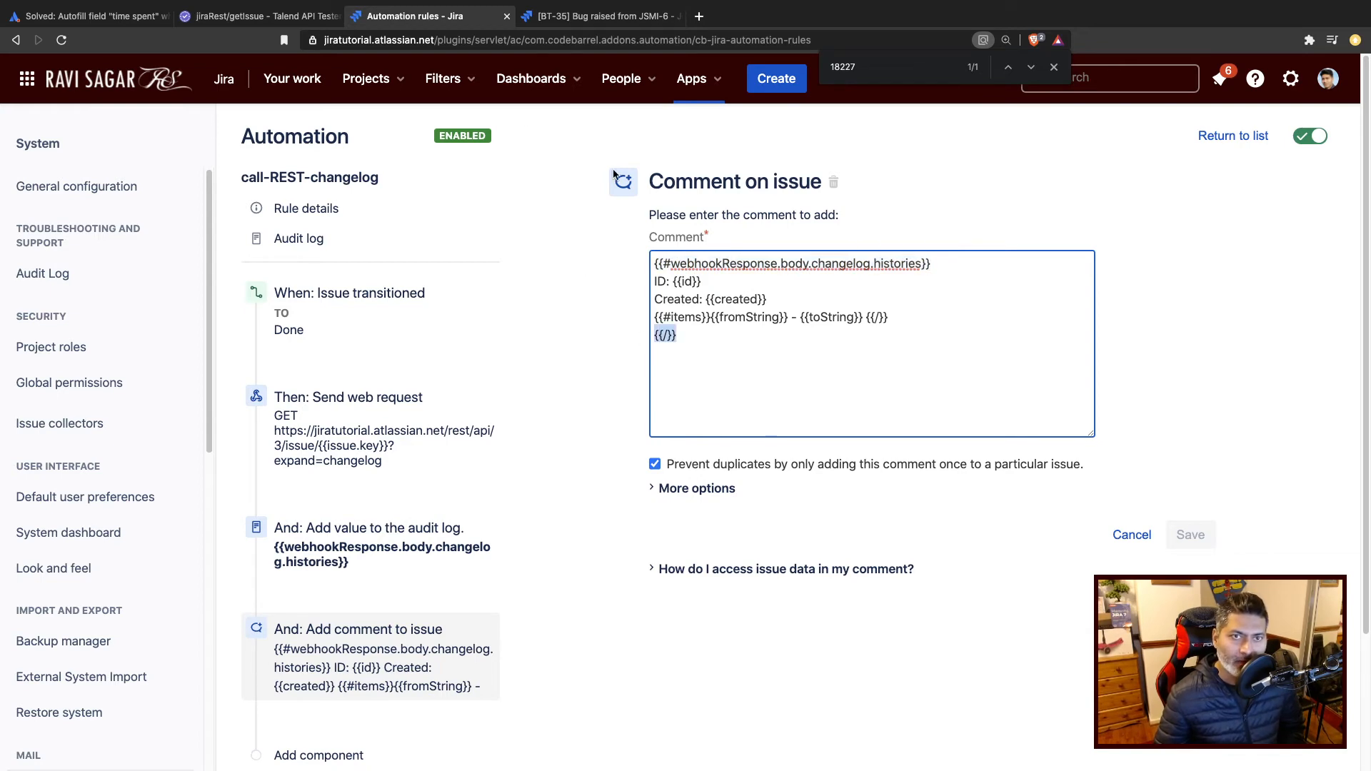
Switch to Talend API Tester, collapse the second entry under histories and leave the first entry expanded to examine its fields.
{"action": "left_click", "coordinate": [264, 16]}
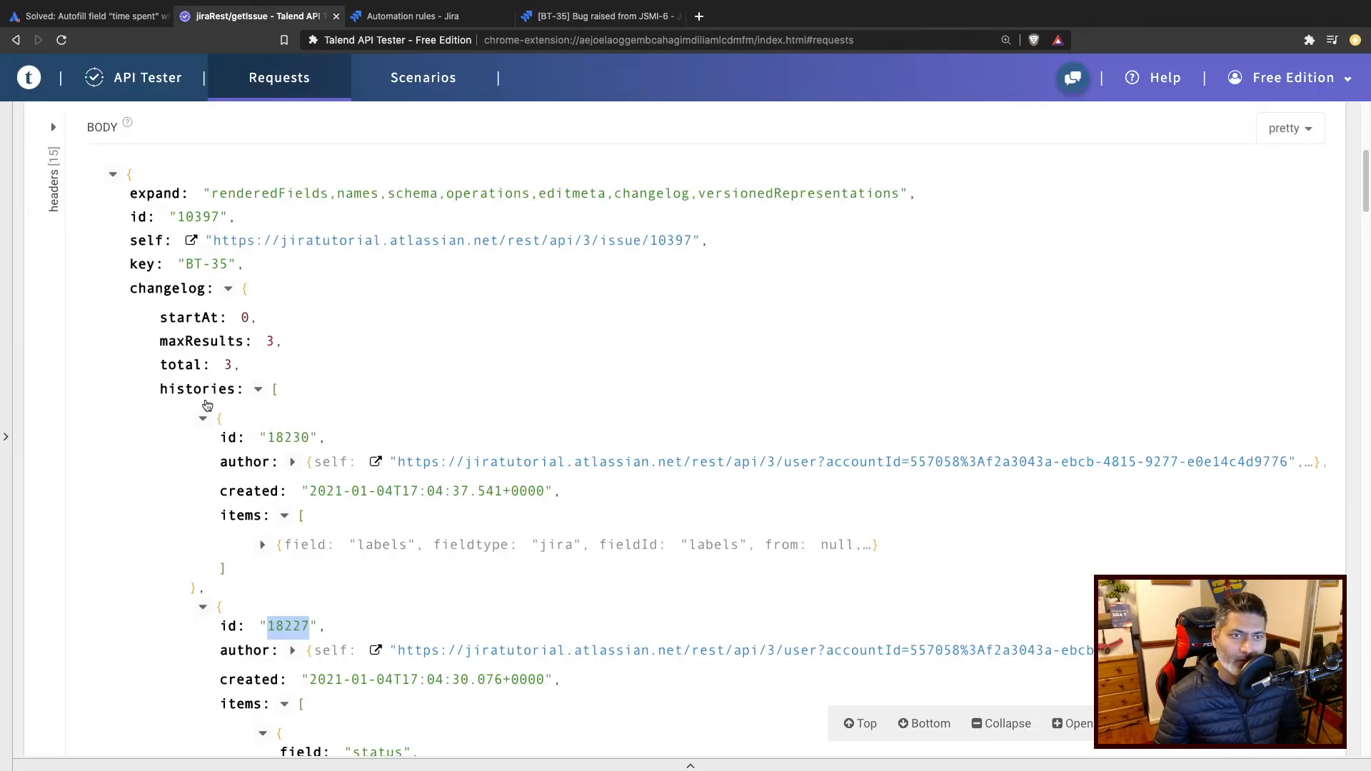
{"action": "left_click", "coordinate": [203, 418]}
{"action": "left_click", "coordinate": [258, 390]}
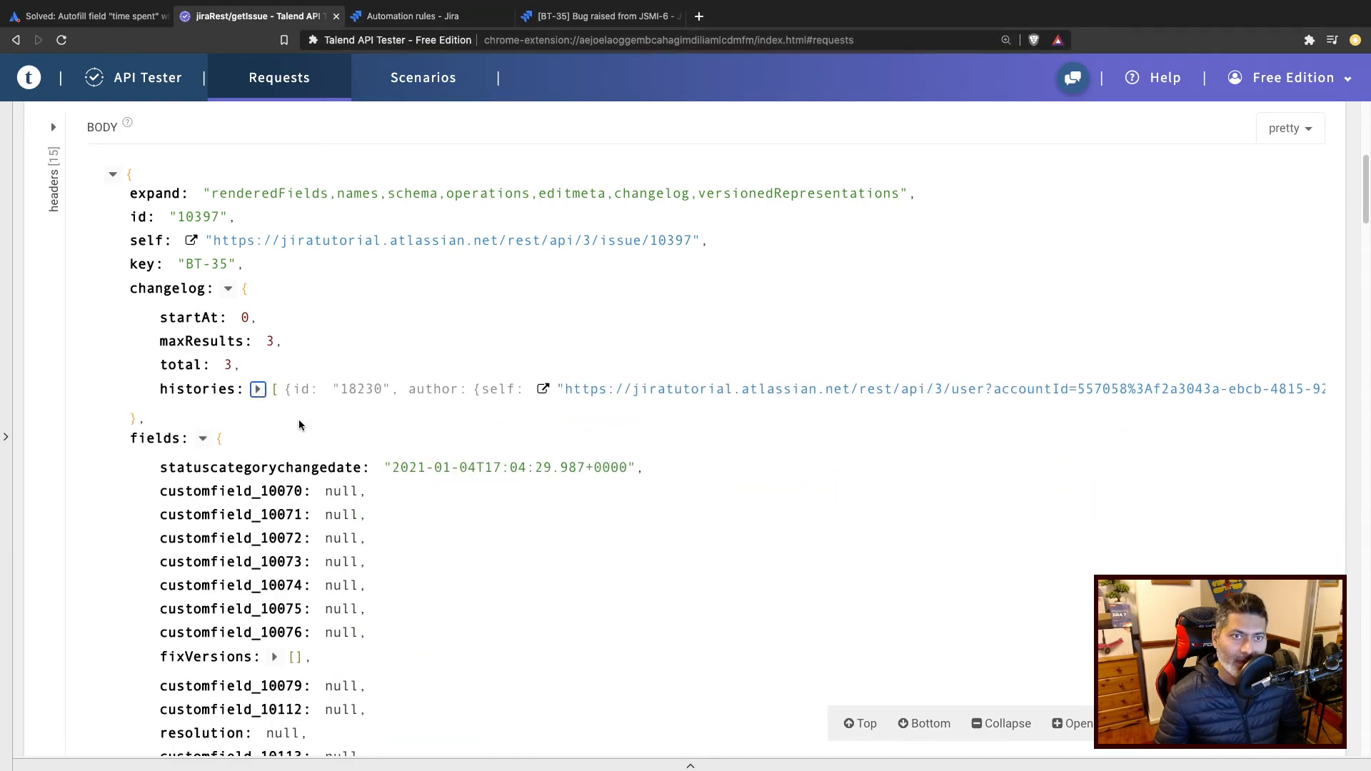
{"action": "left_click", "coordinate": [258, 389]}
{"action": "left_click", "coordinate": [203, 442]}
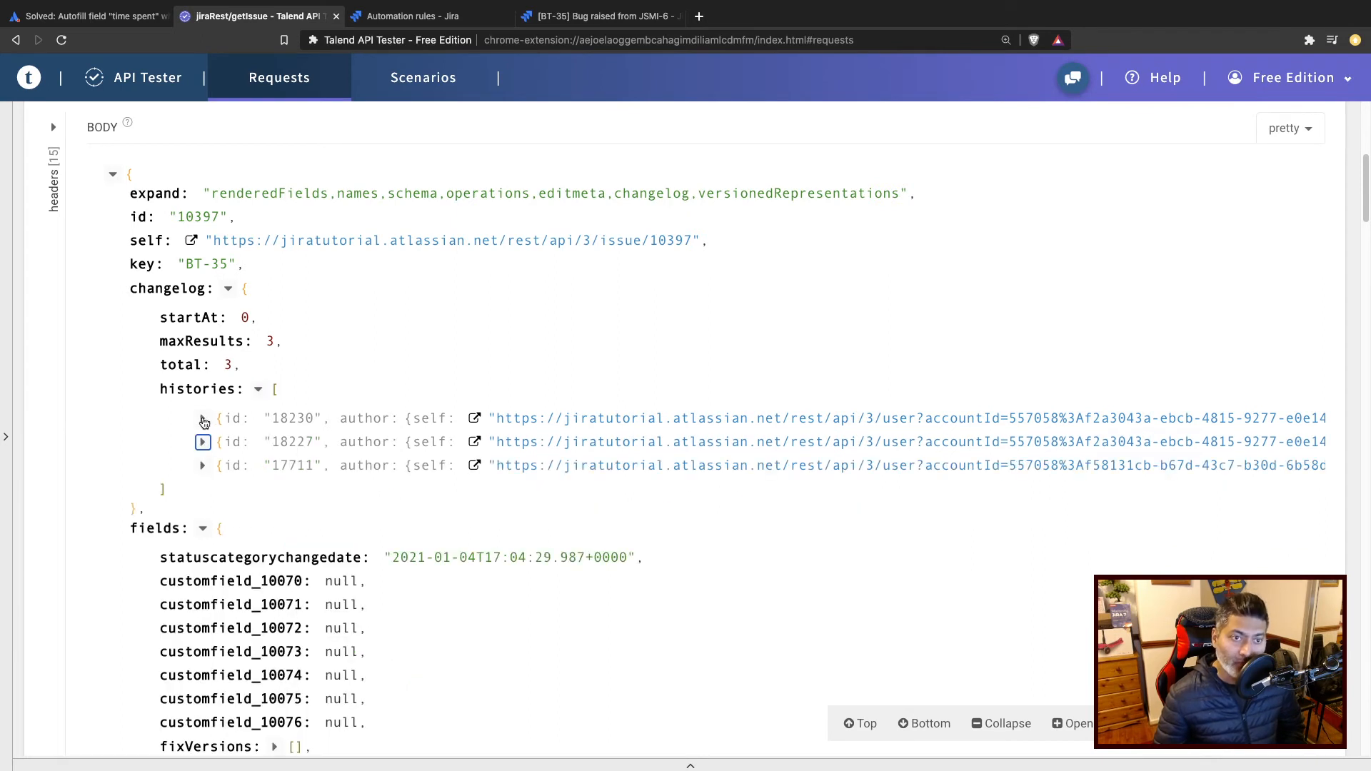
{"action": "left_click", "coordinate": [203, 418]}
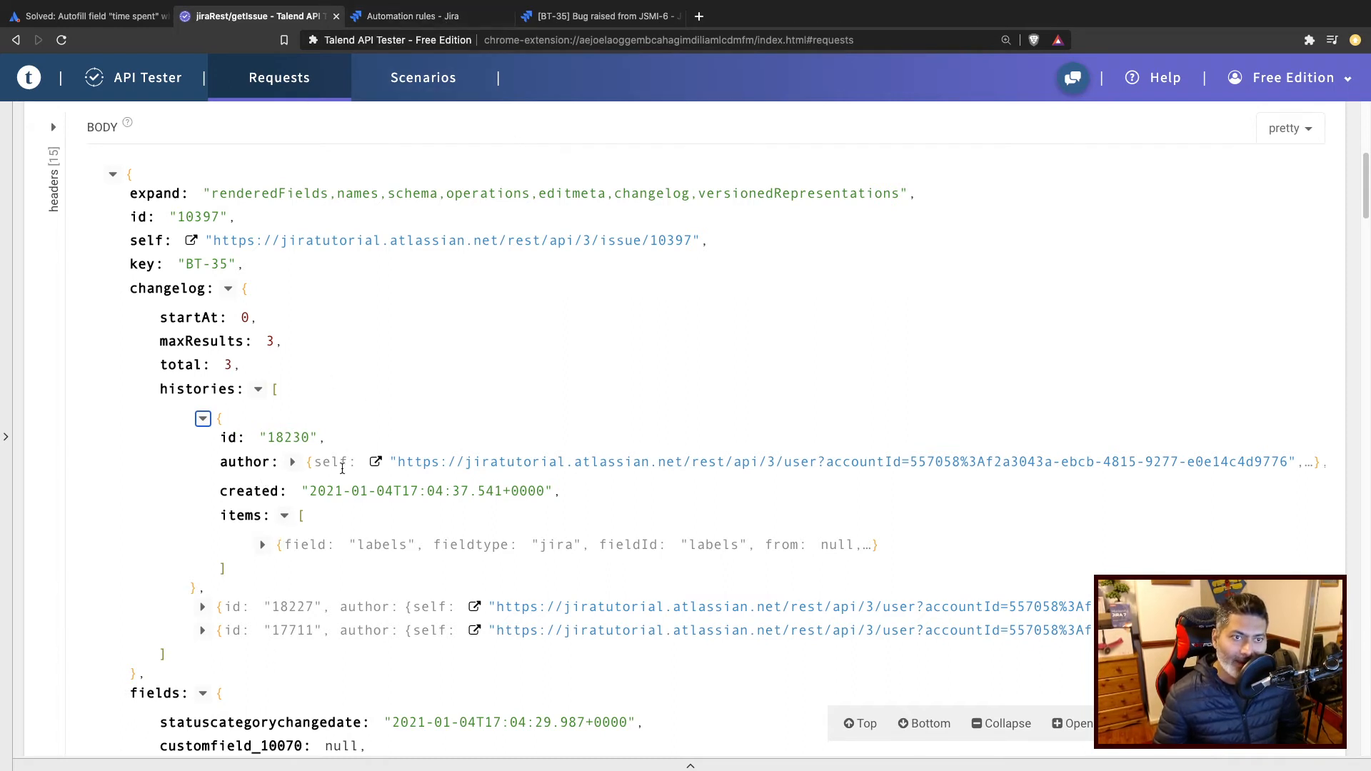
Expand the first history's items entry, switch to the Jira automation rule and highlight the ID, Created and {{#items}} lines of its comment.
{"action": "left_click", "coordinate": [262, 545]}
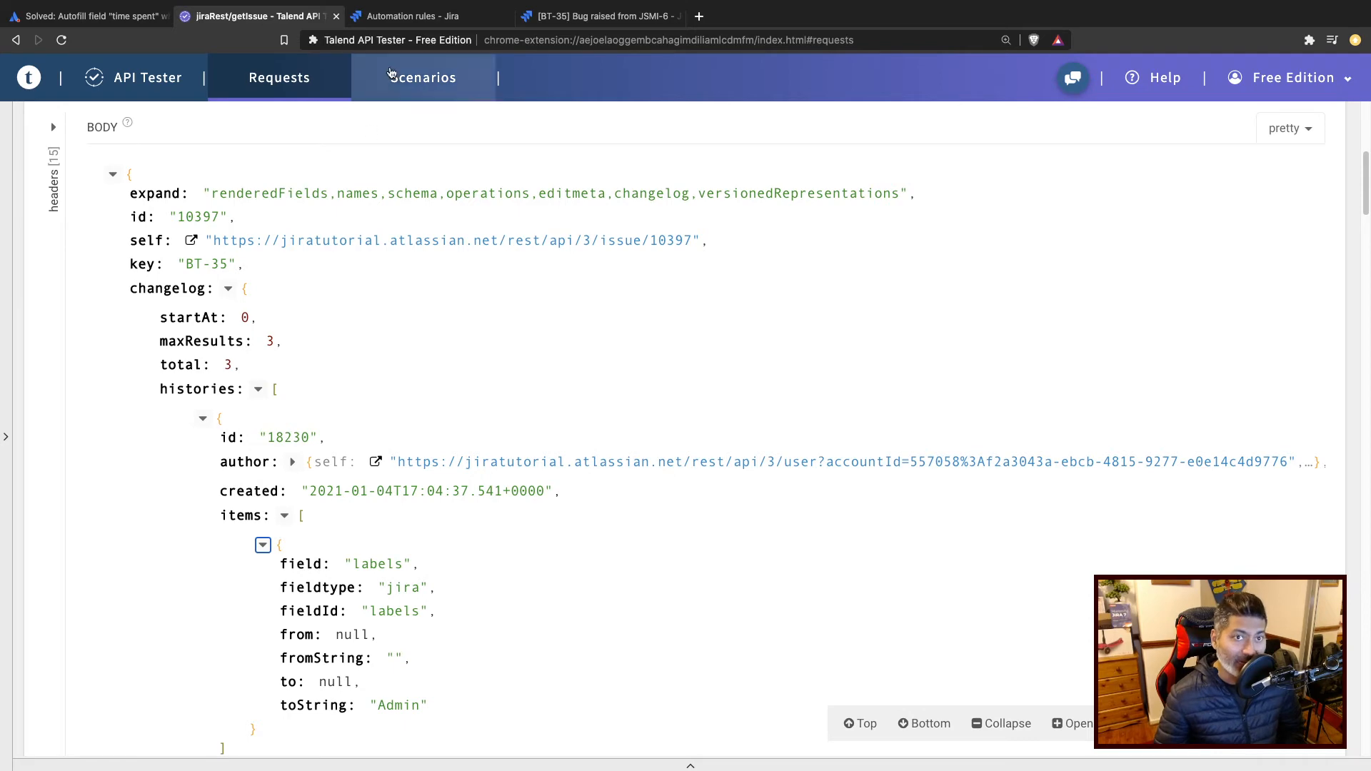
{"action": "left_click", "coordinate": [424, 17]}
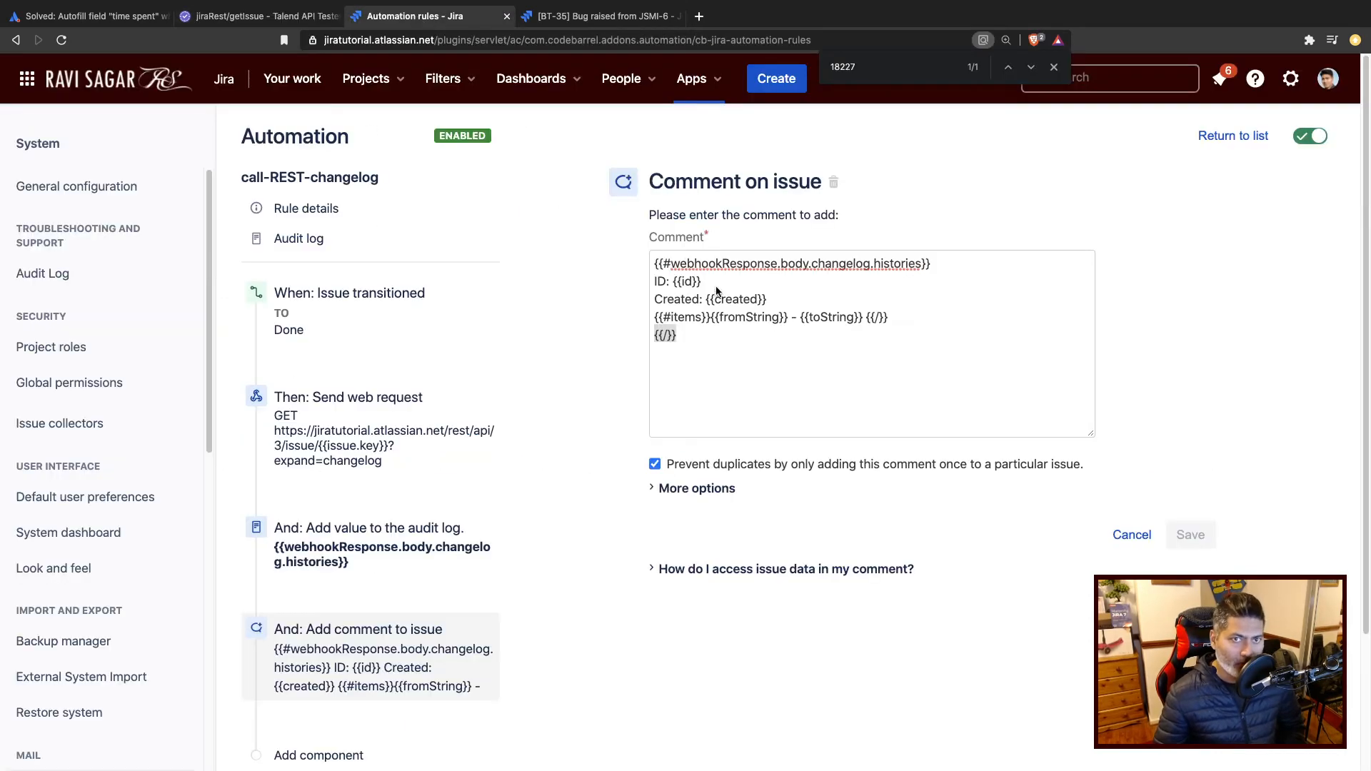
{"action": "left_click_drag", "start_coordinate": [716, 283], "coordinate": [589, 281]}
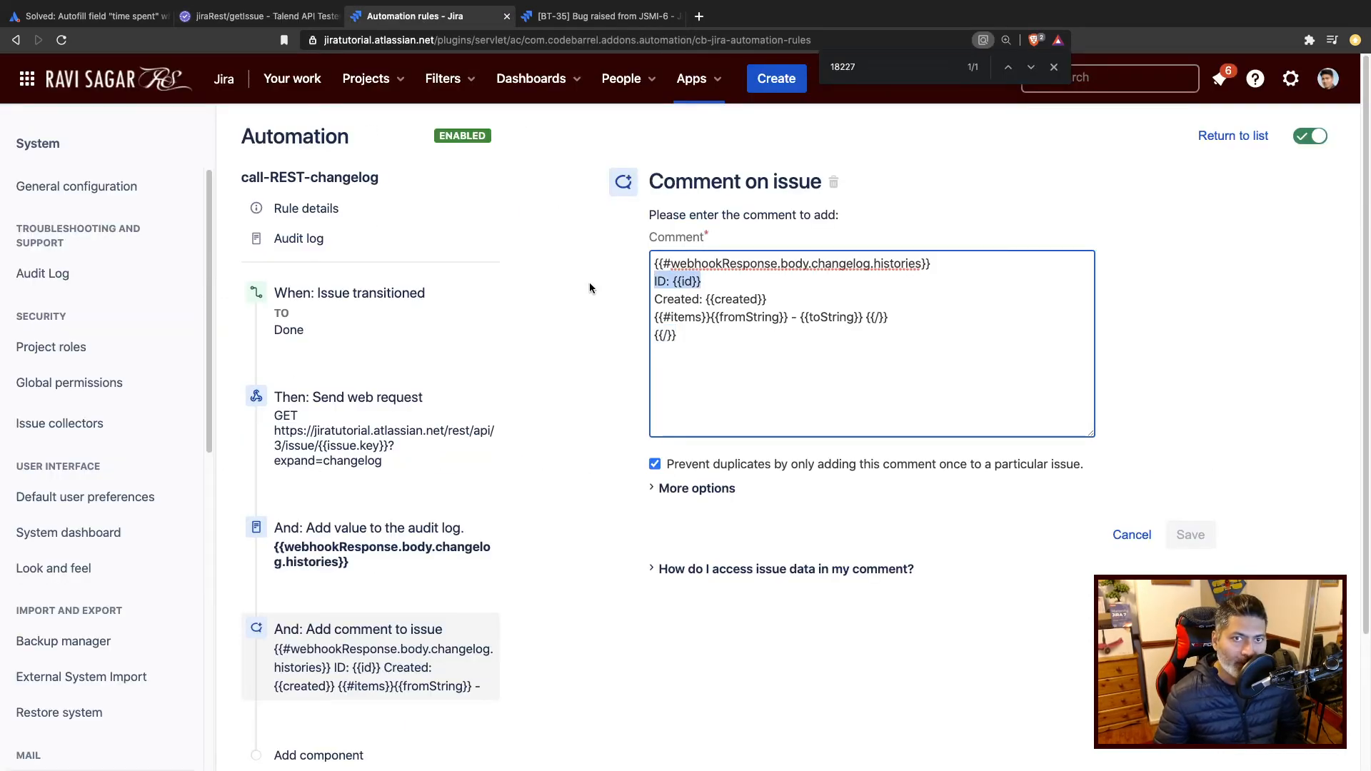
{"action": "left_click_drag", "start_coordinate": [778, 305], "coordinate": [627, 298]}
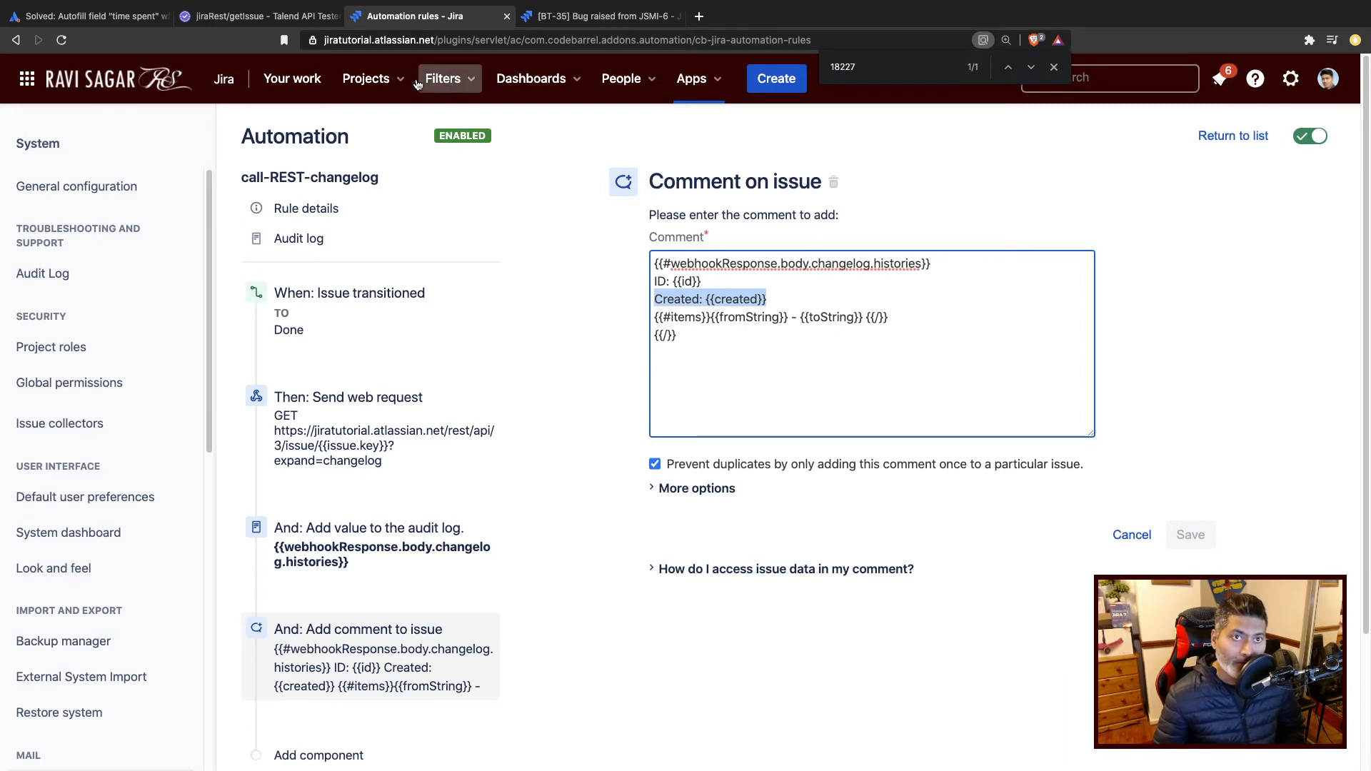
{"action": "left_click_drag", "start_coordinate": [710, 281], "coordinate": [644, 283]}
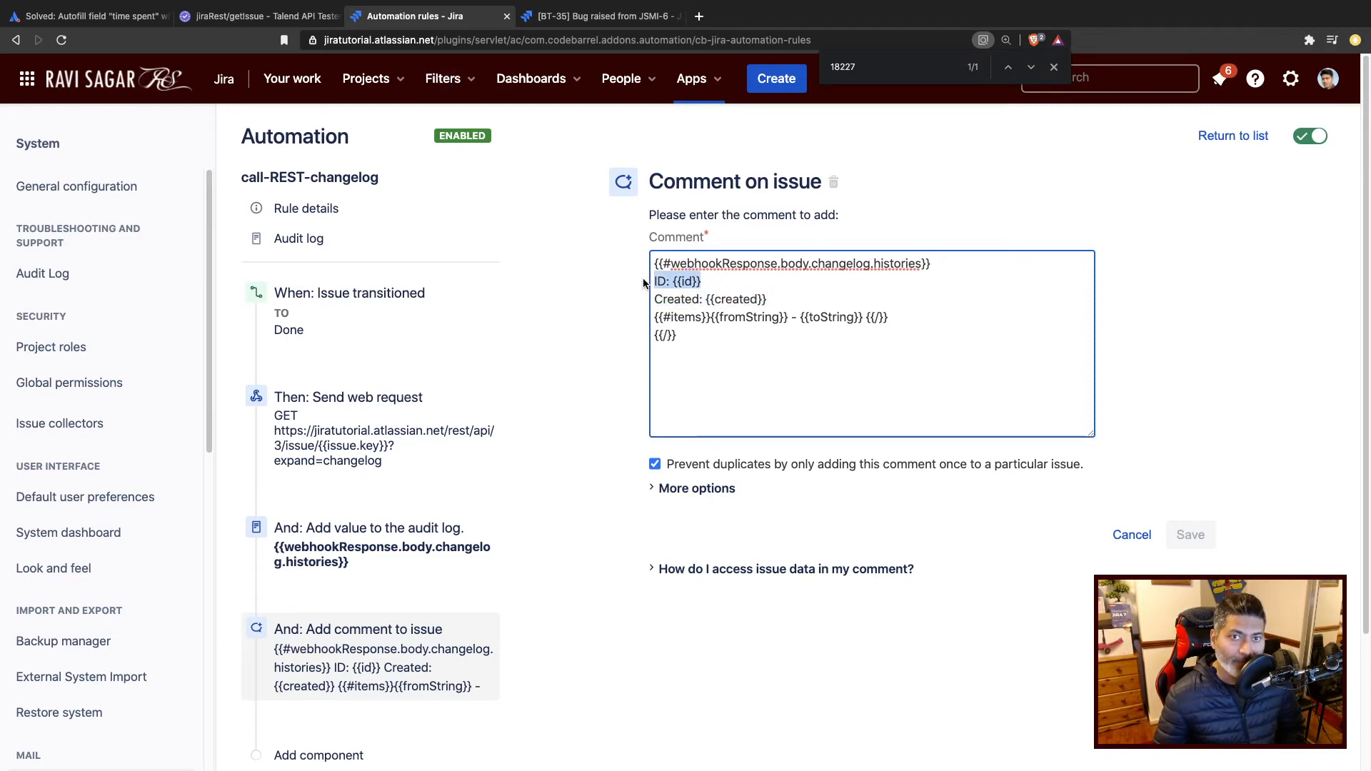
{"action": "left_click_drag", "start_coordinate": [888, 318], "coordinate": [637, 322]}
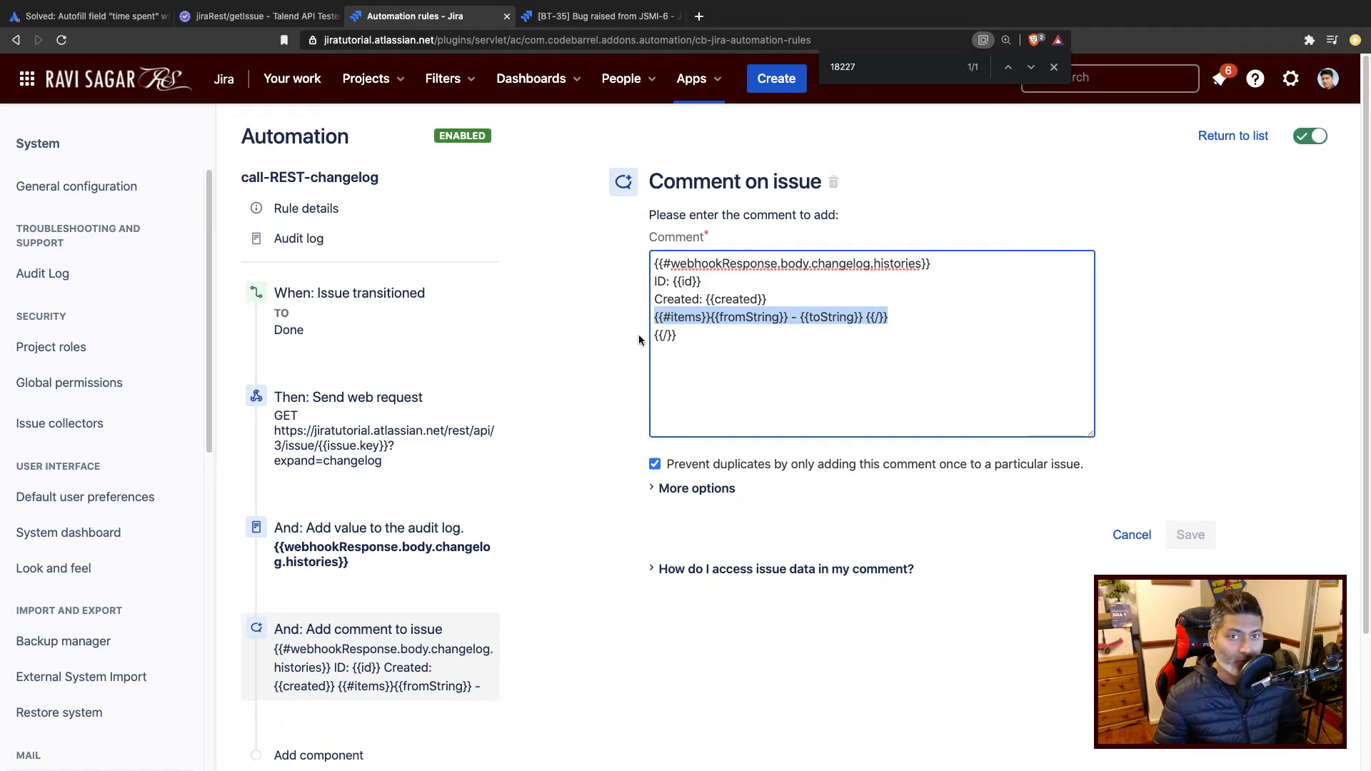
Highlight the opening {{#items}} and closing {{/}} tags of the inner loop in the comment template.
{"action": "left_click", "coordinate": [712, 341]}
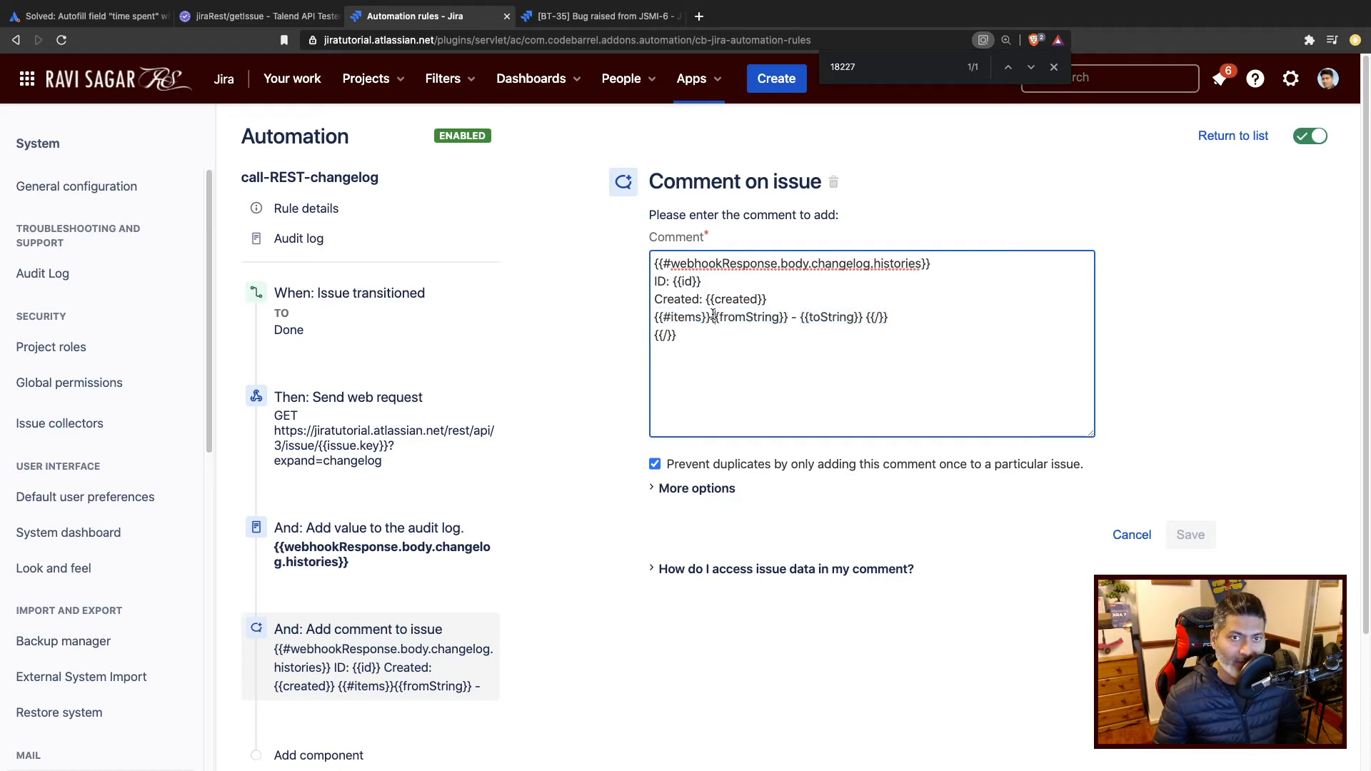
{"action": "left_click_drag", "start_coordinate": [712, 319], "coordinate": [654, 321]}
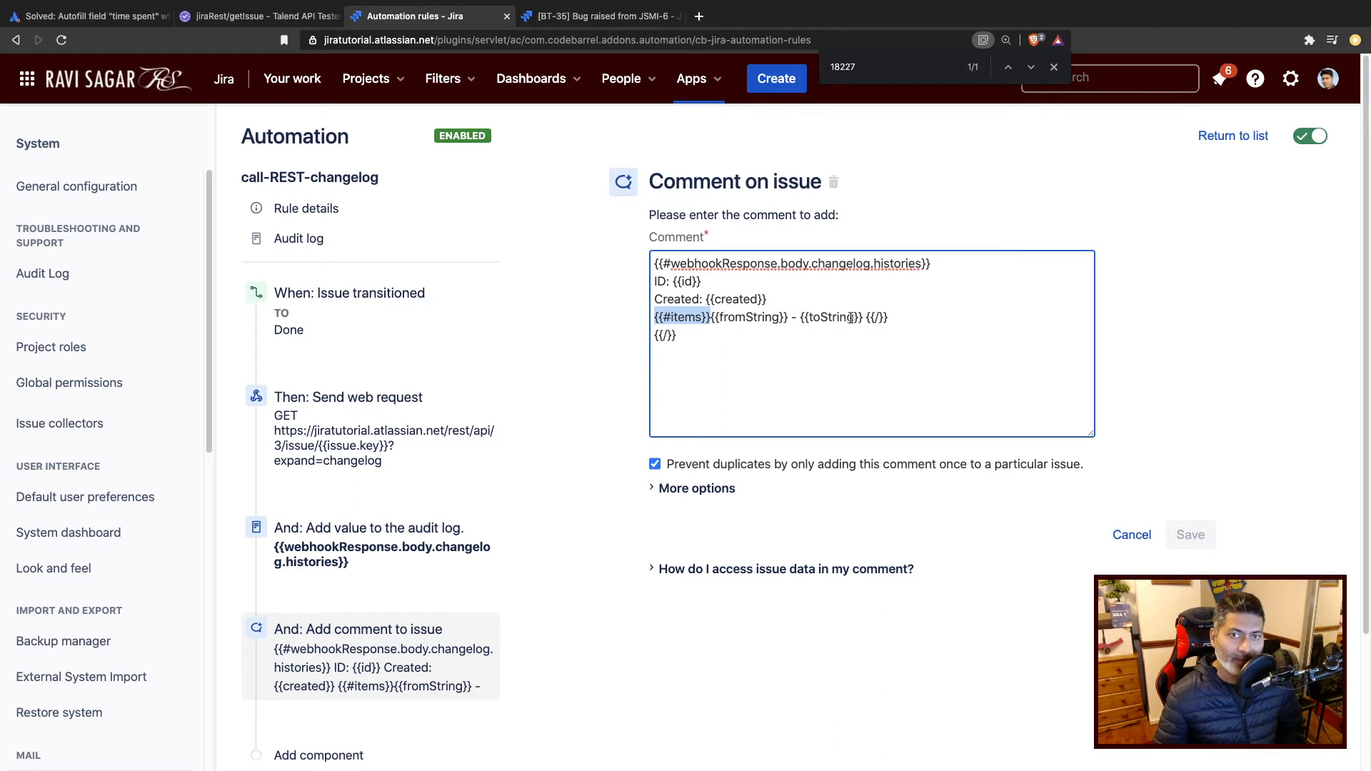
{"action": "left_click_drag", "start_coordinate": [926, 317], "coordinate": [872, 319]}
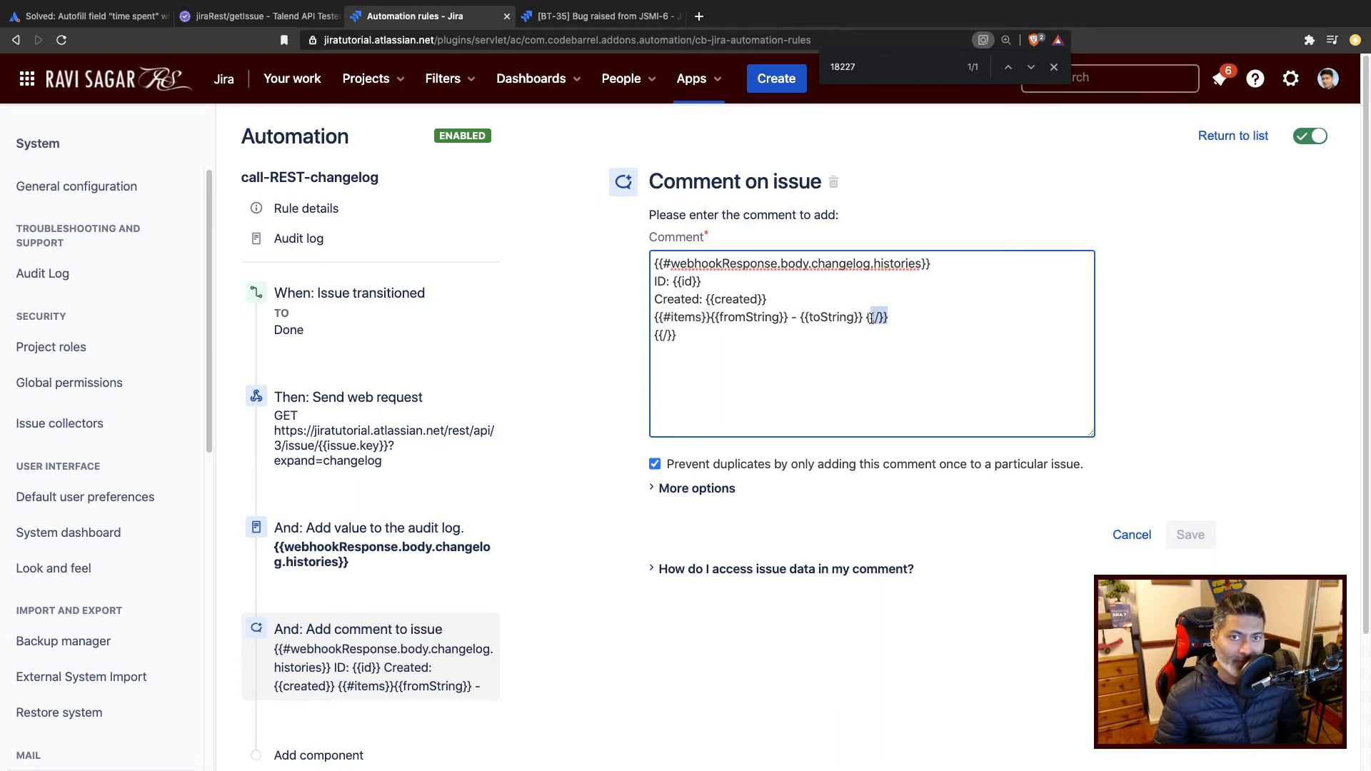
{"action": "left_click", "coordinate": [865, 317]}
{"action": "key", "text": "BackSpace"}
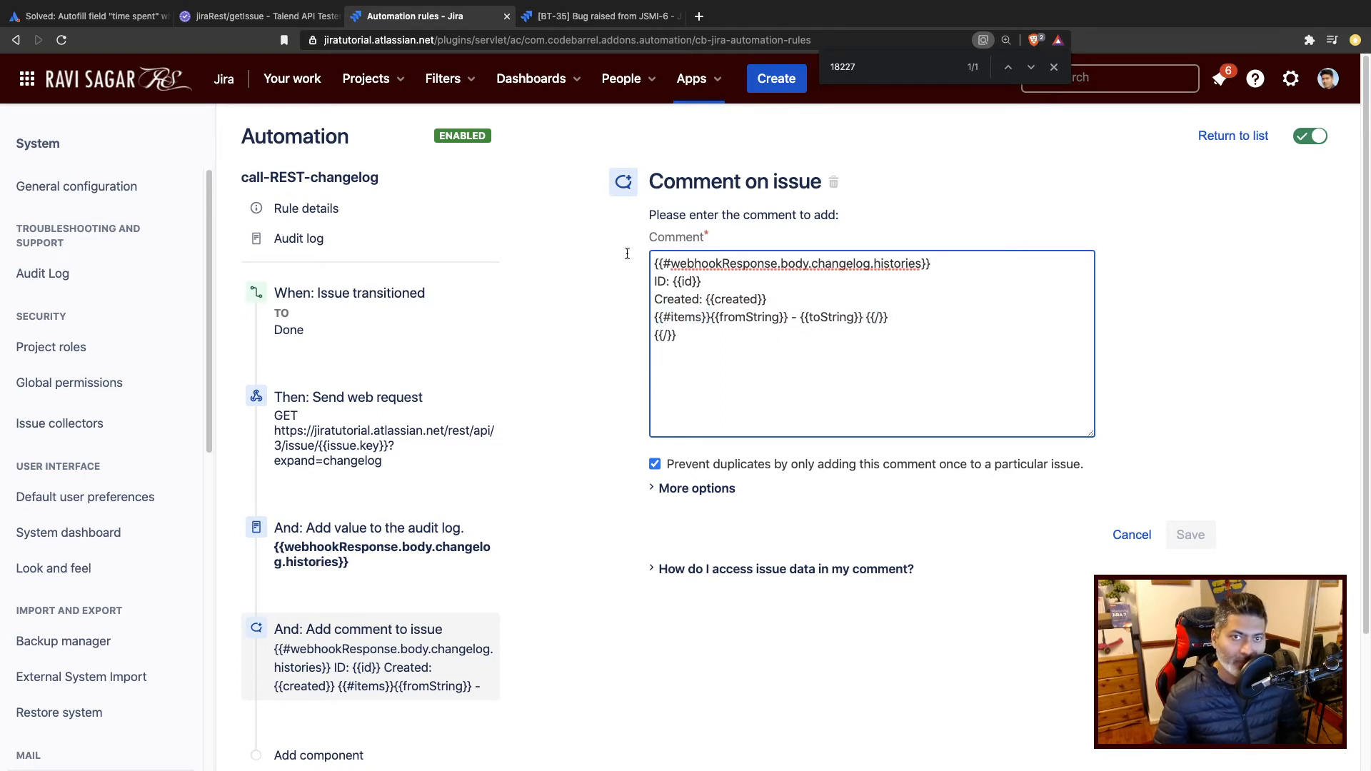
Switch to Talend API Tester, examine fromString and toString in the first history's items entry and collapse that entry.
{"action": "left_click", "coordinate": [257, 20]}
{"action": "scroll", "coordinate": [347, 536], "scroll_direction": "down", "scroll_amount": 3}
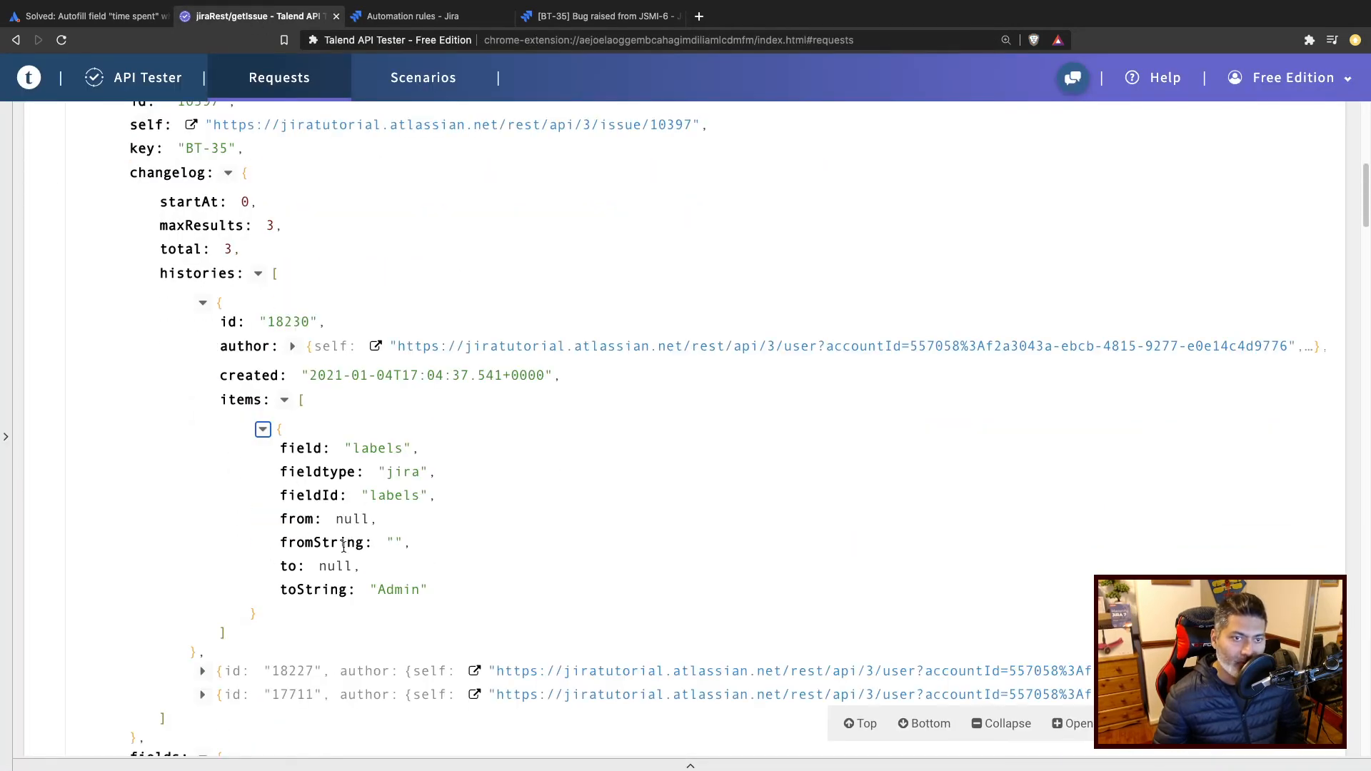
{"action": "left_click", "coordinate": [262, 431]}
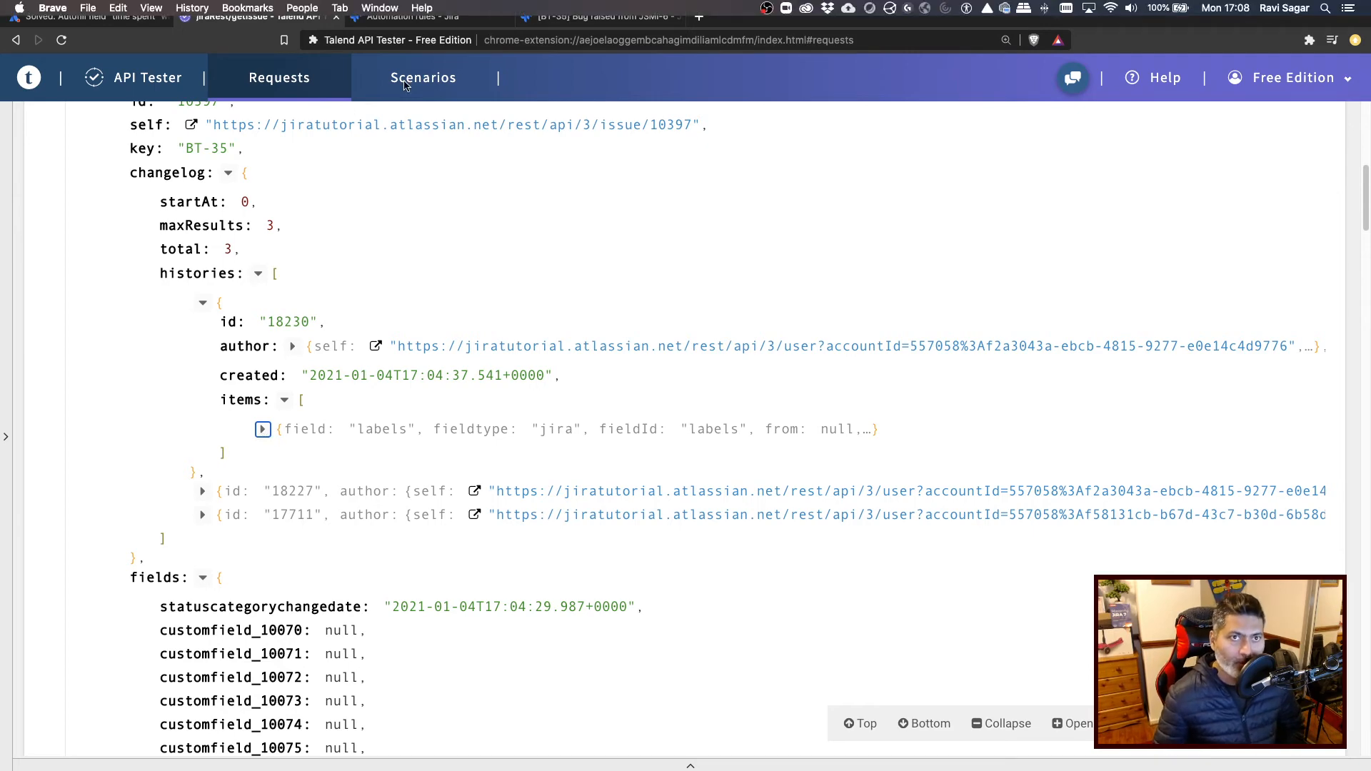
Switch back to the Jira automation rule and highlight the entire smart value template in its comment.
{"action": "left_click", "coordinate": [438, 22]}
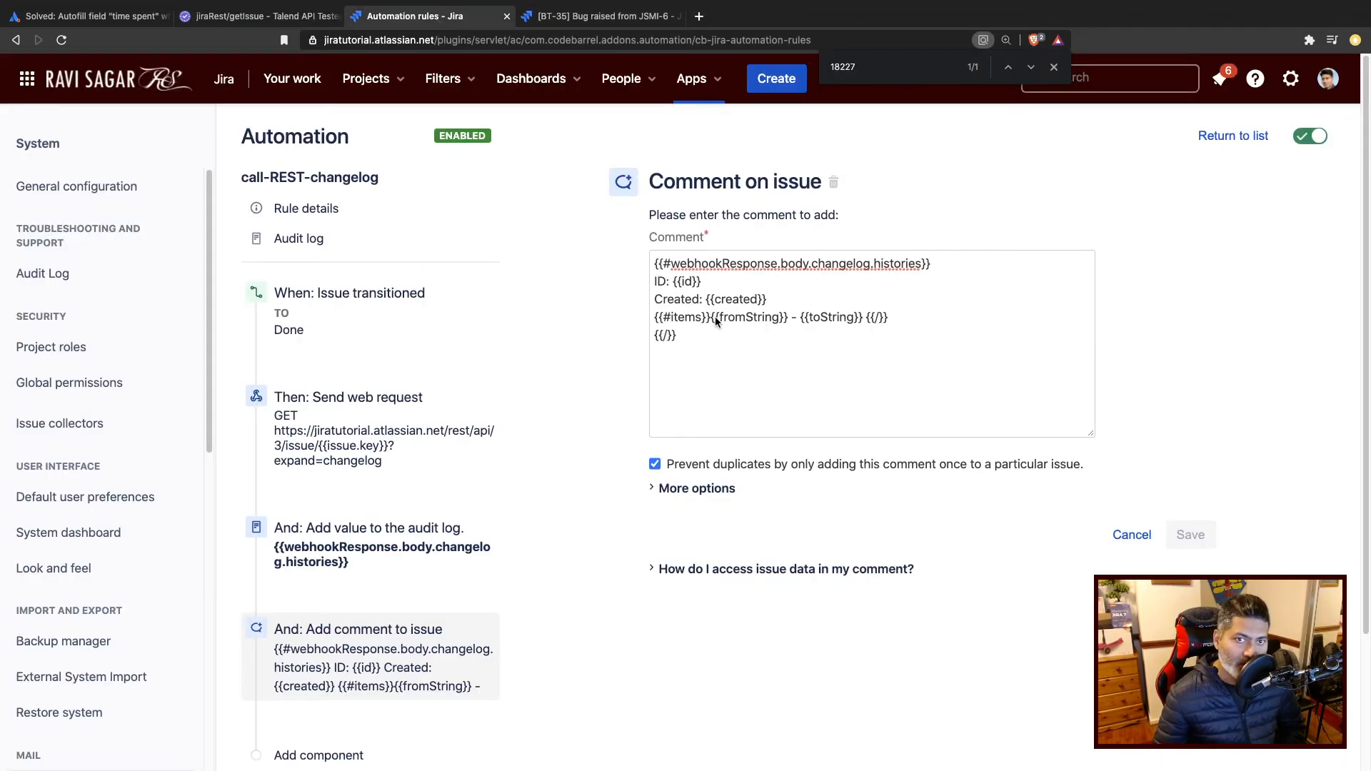
{"action": "left_click", "coordinate": [708, 341]}
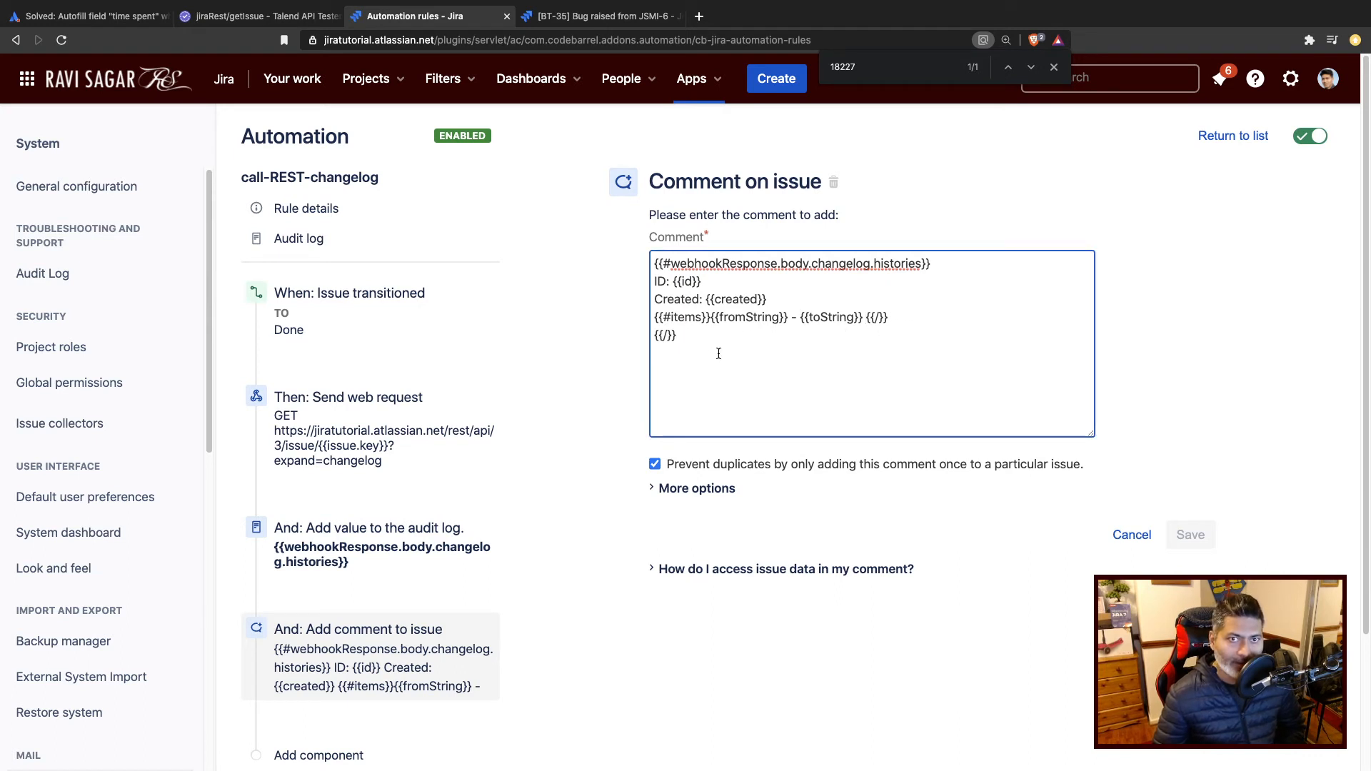
{"action": "left_click_drag", "start_coordinate": [718, 353], "coordinate": [618, 264]}
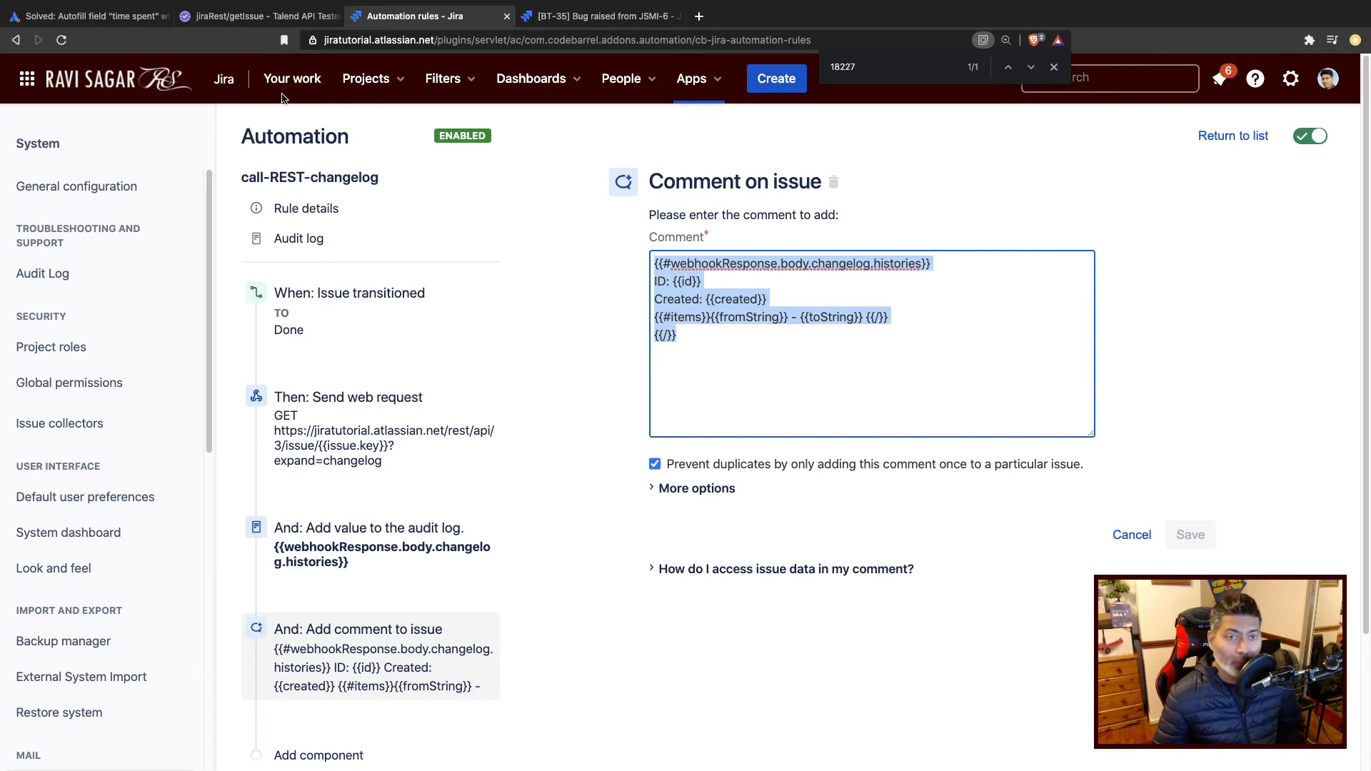
Add a new action component below the Add comment action and filter the available actions by "log".
{"action": "scroll", "coordinate": [492, 474], "scroll_direction": "down", "scroll_amount": 3}
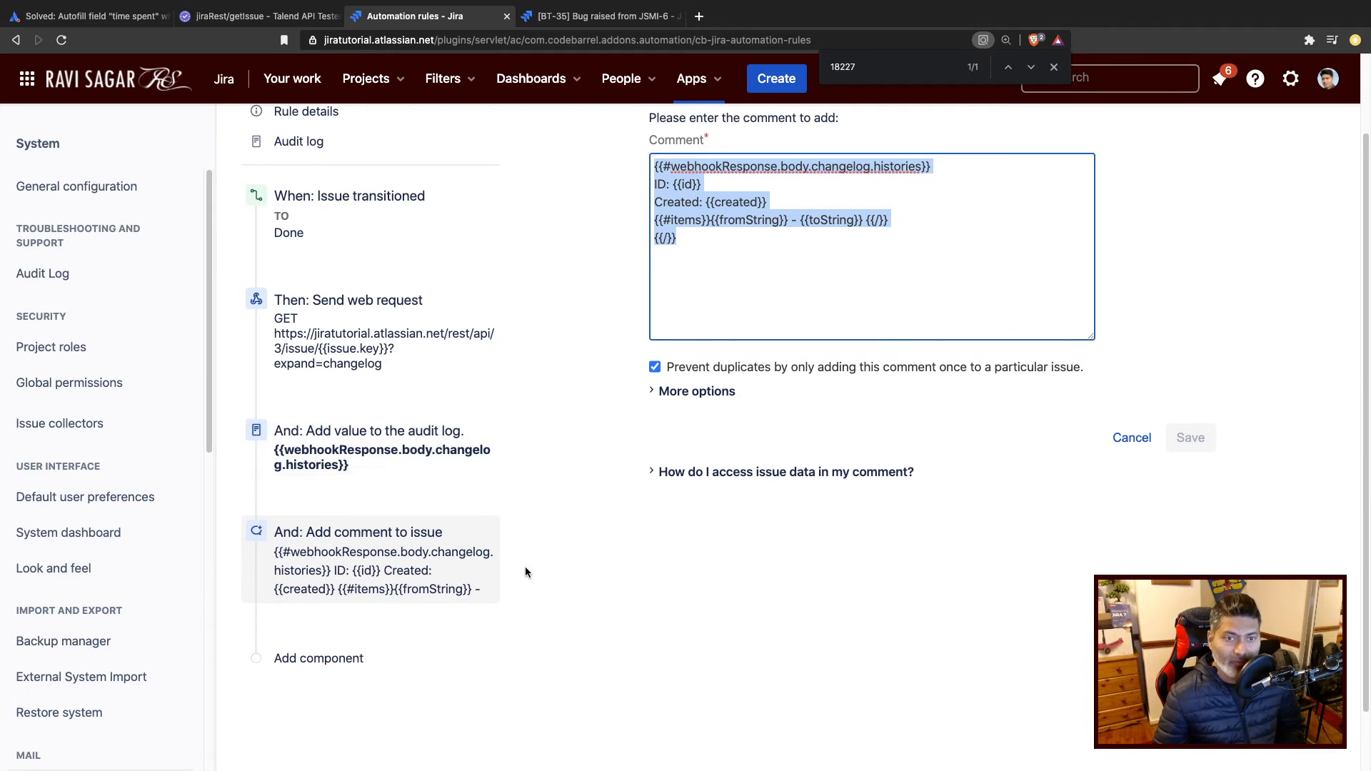
{"action": "scroll", "coordinate": [524, 567], "scroll_direction": "down", "scroll_amount": 2}
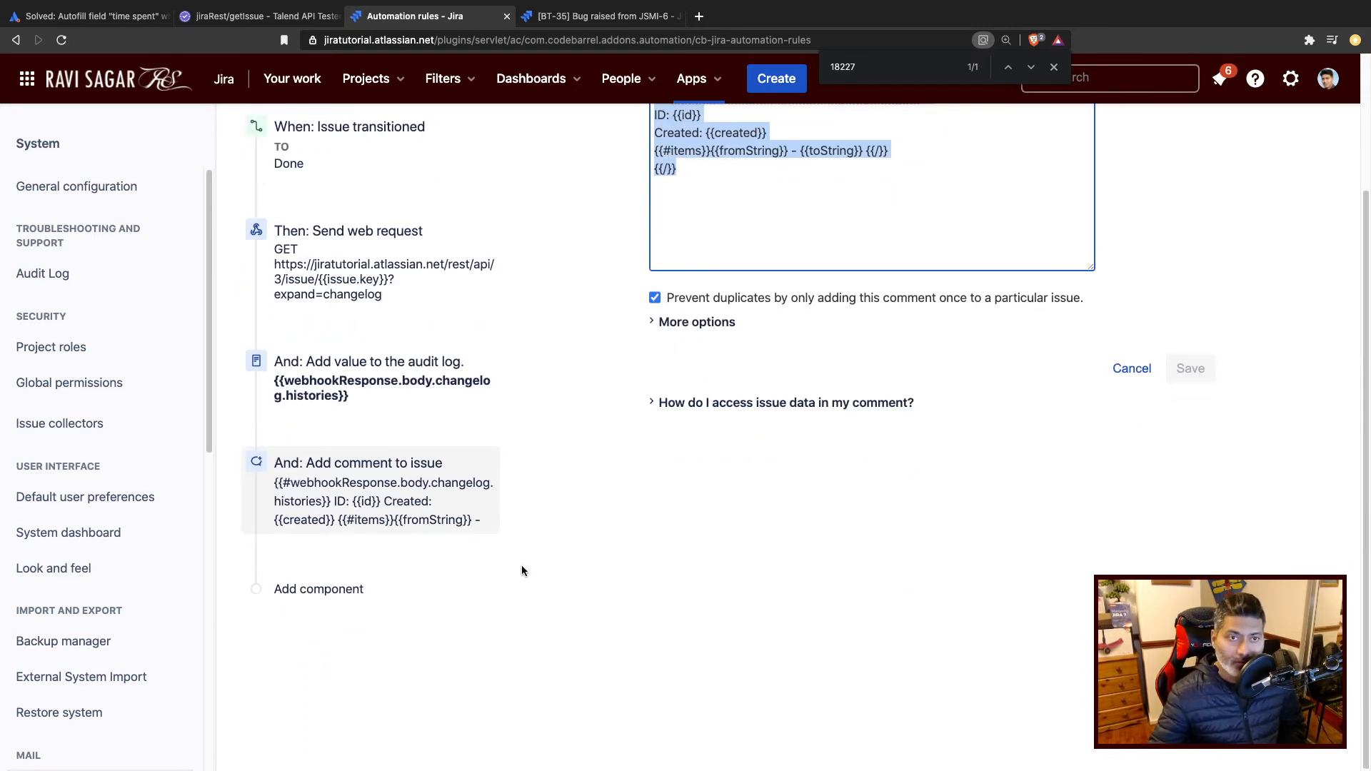
{"action": "left_click", "coordinate": [312, 589]}
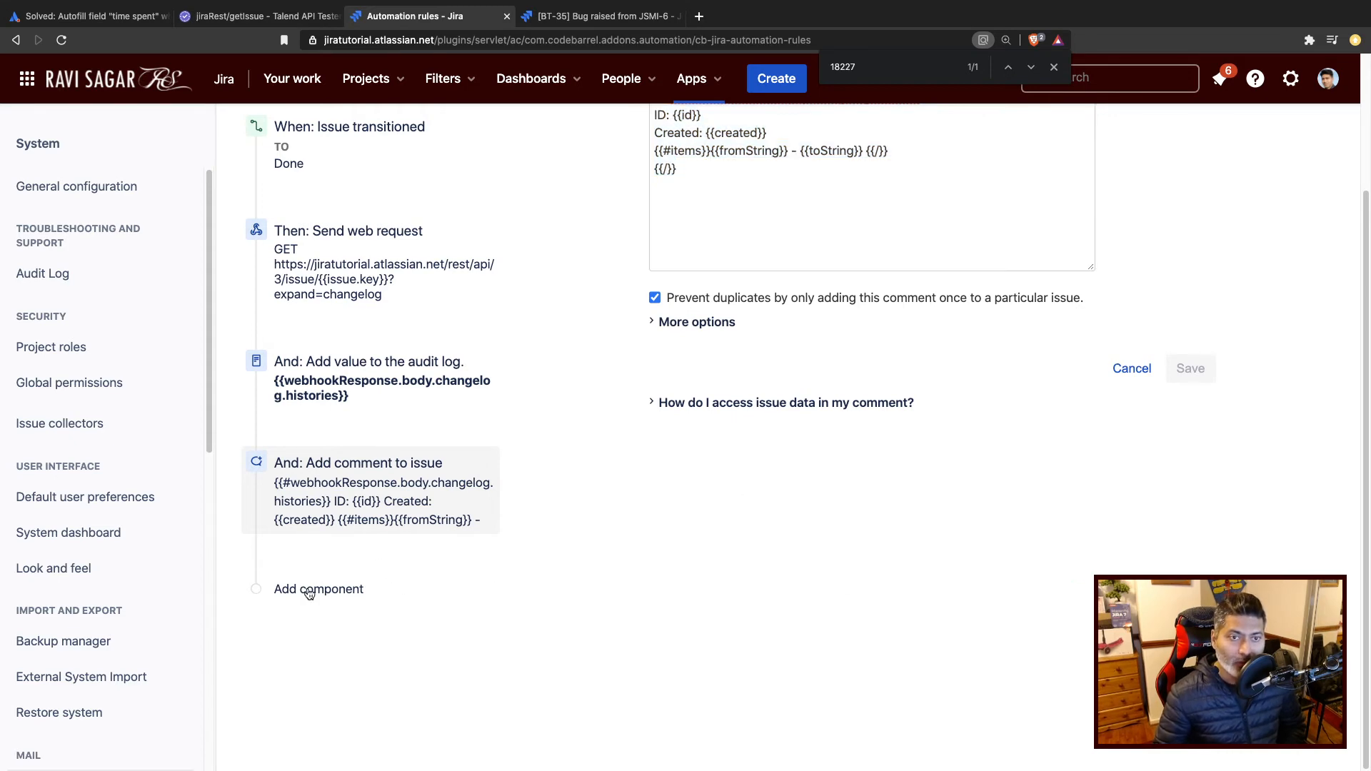
{"action": "left_click", "coordinate": [975, 269]}
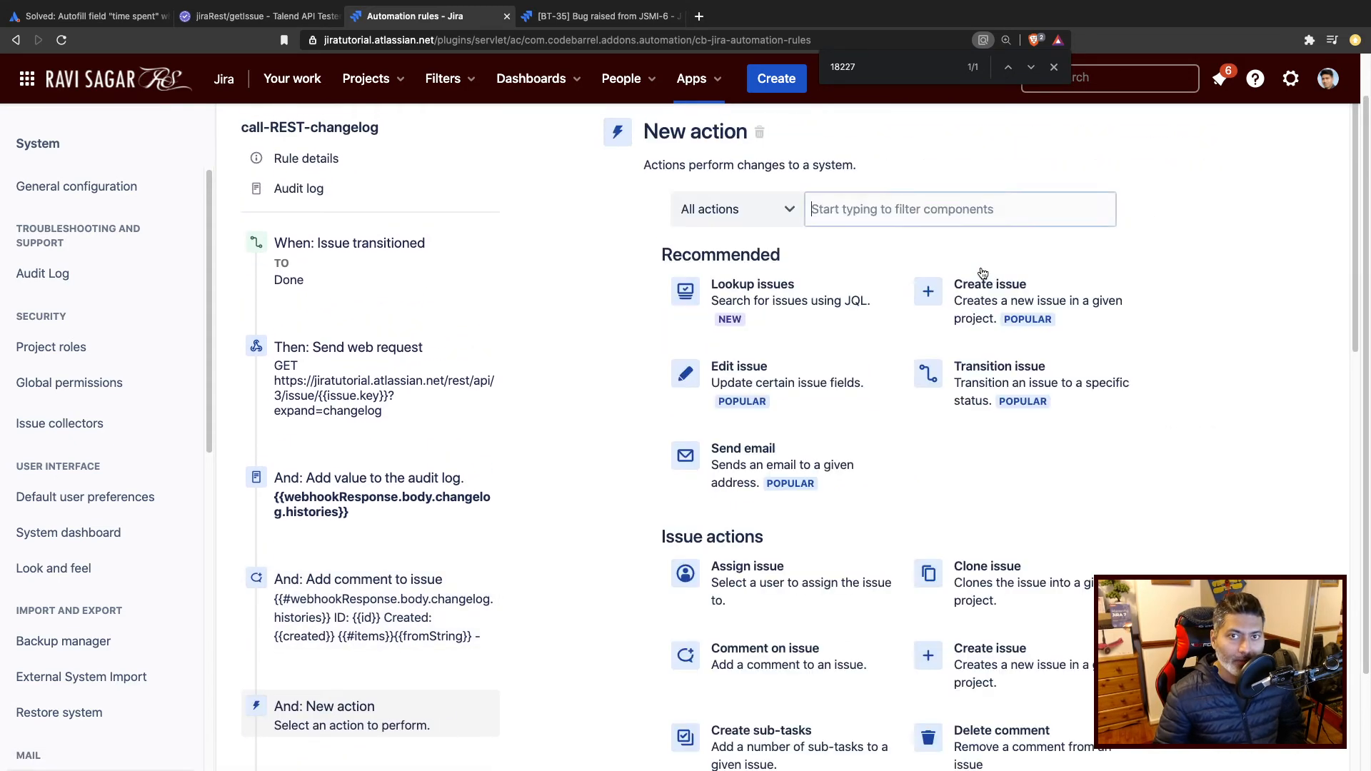
{"action": "type", "text": "log"}
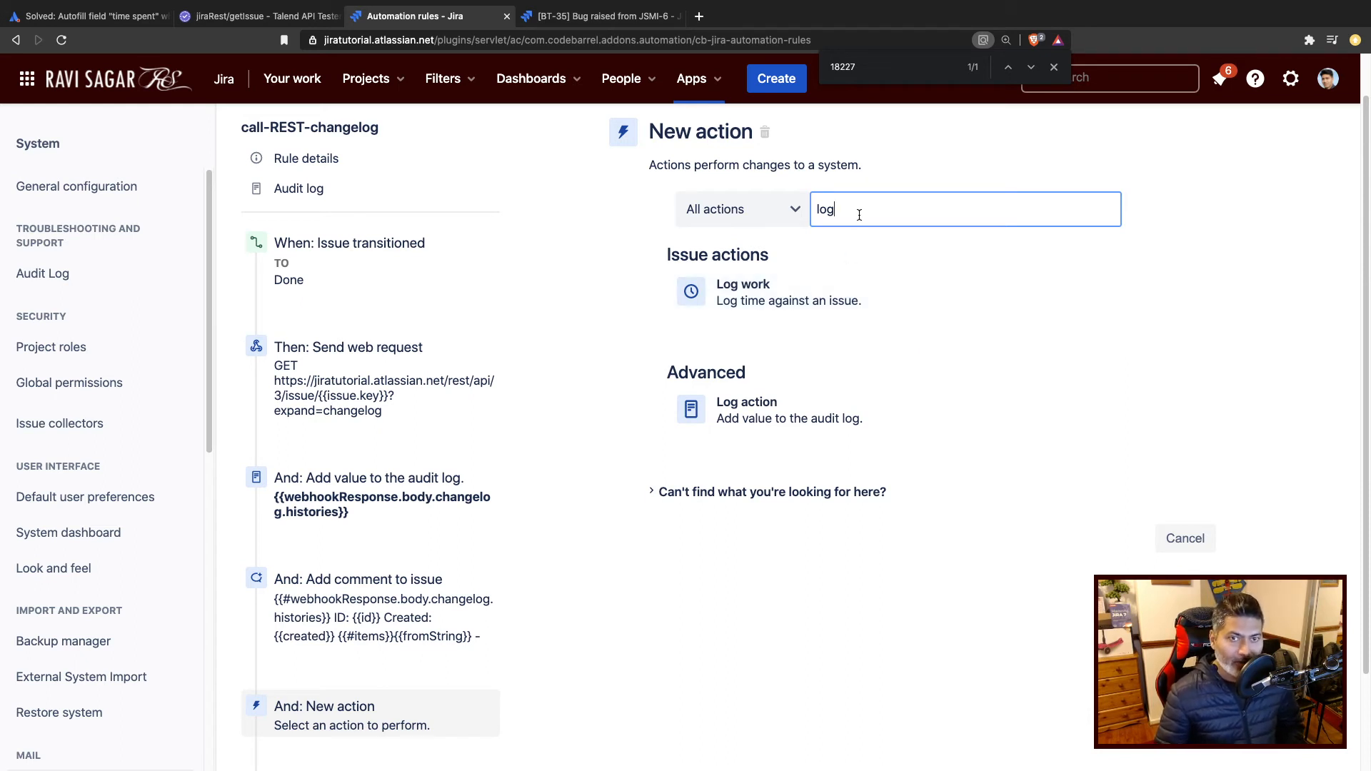
{"action": "left_click_drag", "start_coordinate": [859, 215], "coordinate": [810, 209]}
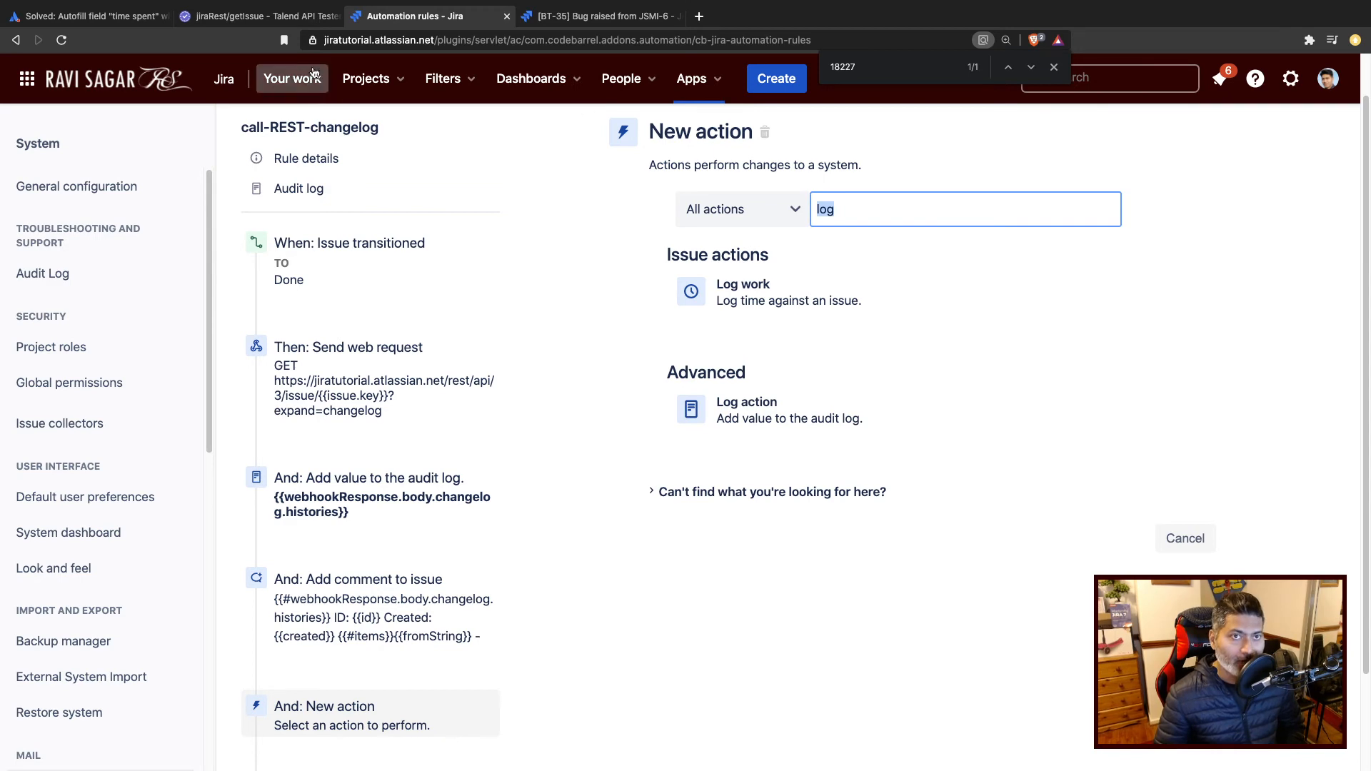
Switch to Talend API Tester, search the request repository for "add" and open the addWorklog request.
{"action": "left_click", "coordinate": [261, 16]}
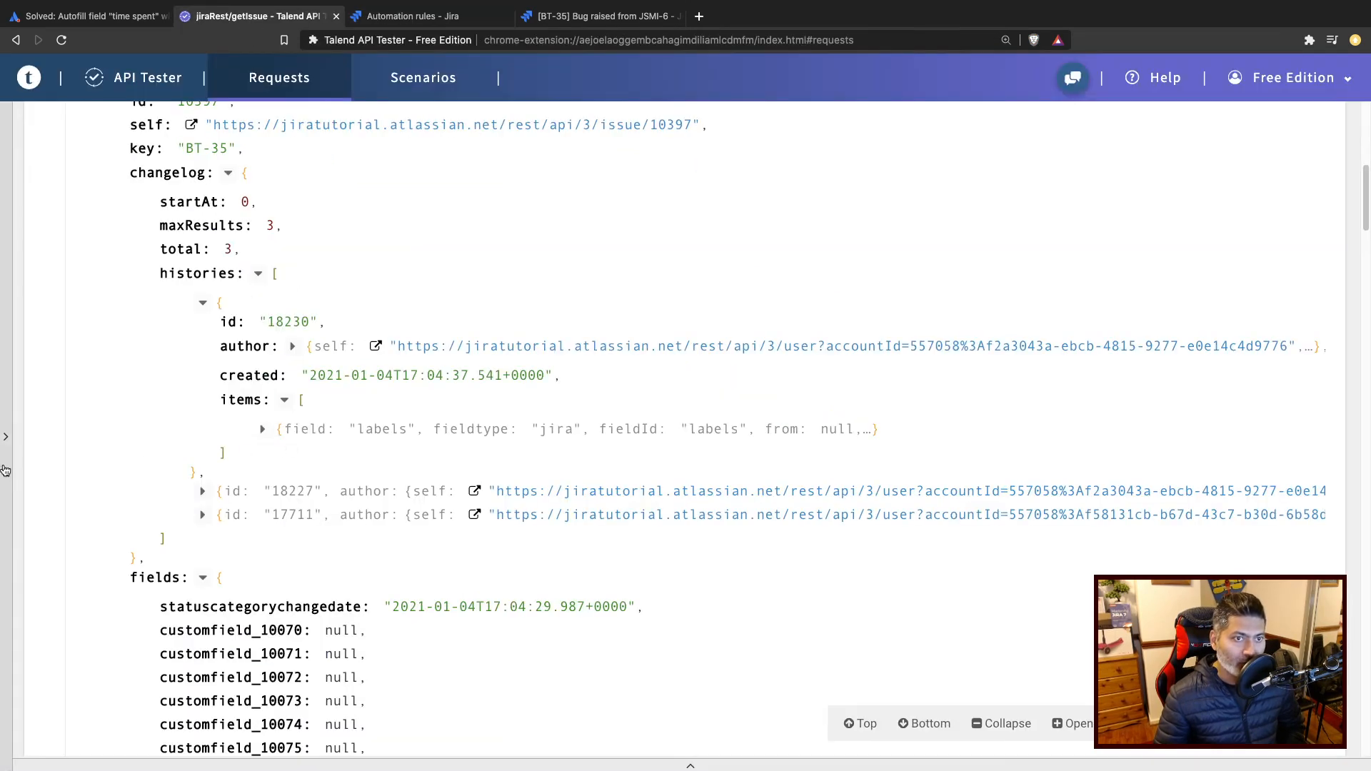
{"action": "left_click", "coordinate": [5, 471]}
{"action": "scroll", "coordinate": [190, 557], "scroll_direction": "up", "scroll_amount": 8}
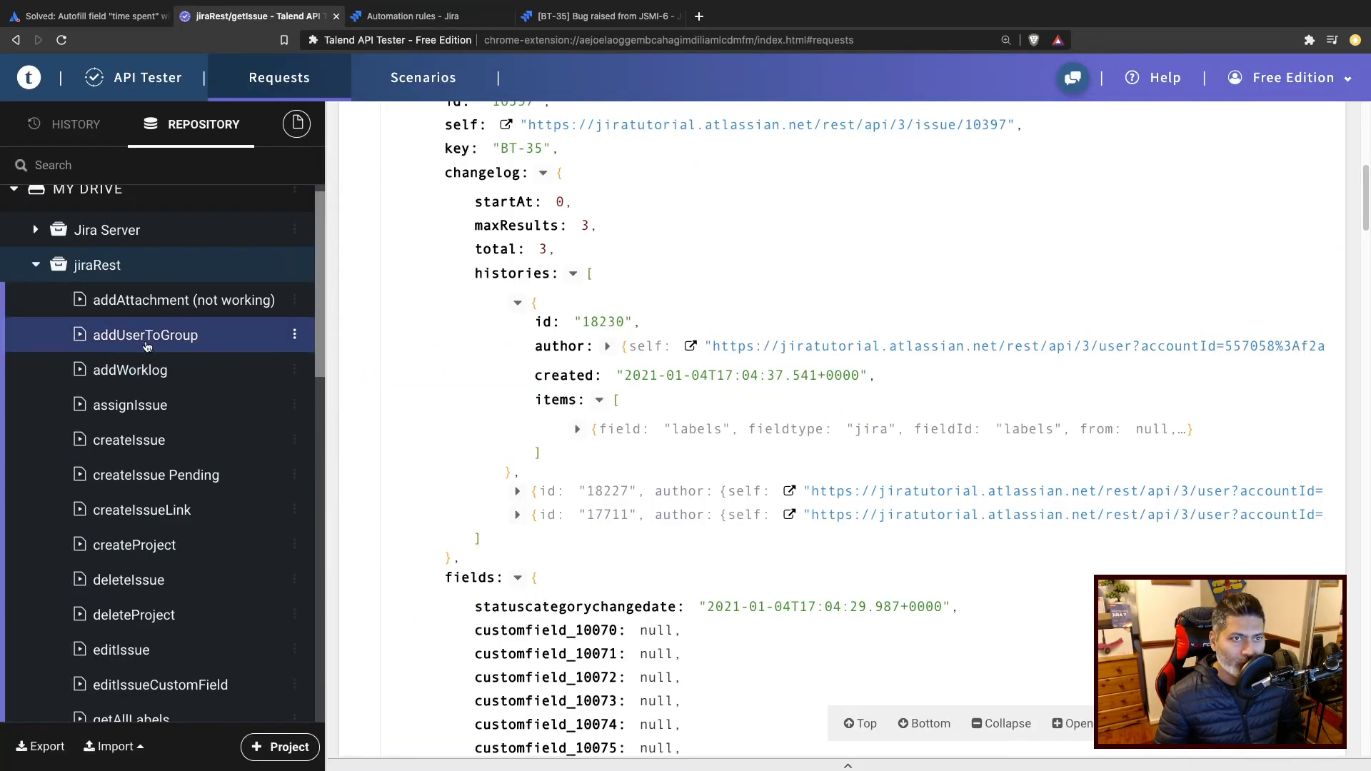
{"action": "scroll", "coordinate": [143, 343], "scroll_direction": "up", "scroll_amount": 1}
{"action": "left_click", "coordinate": [74, 168]}
{"action": "type", "text": "add"}
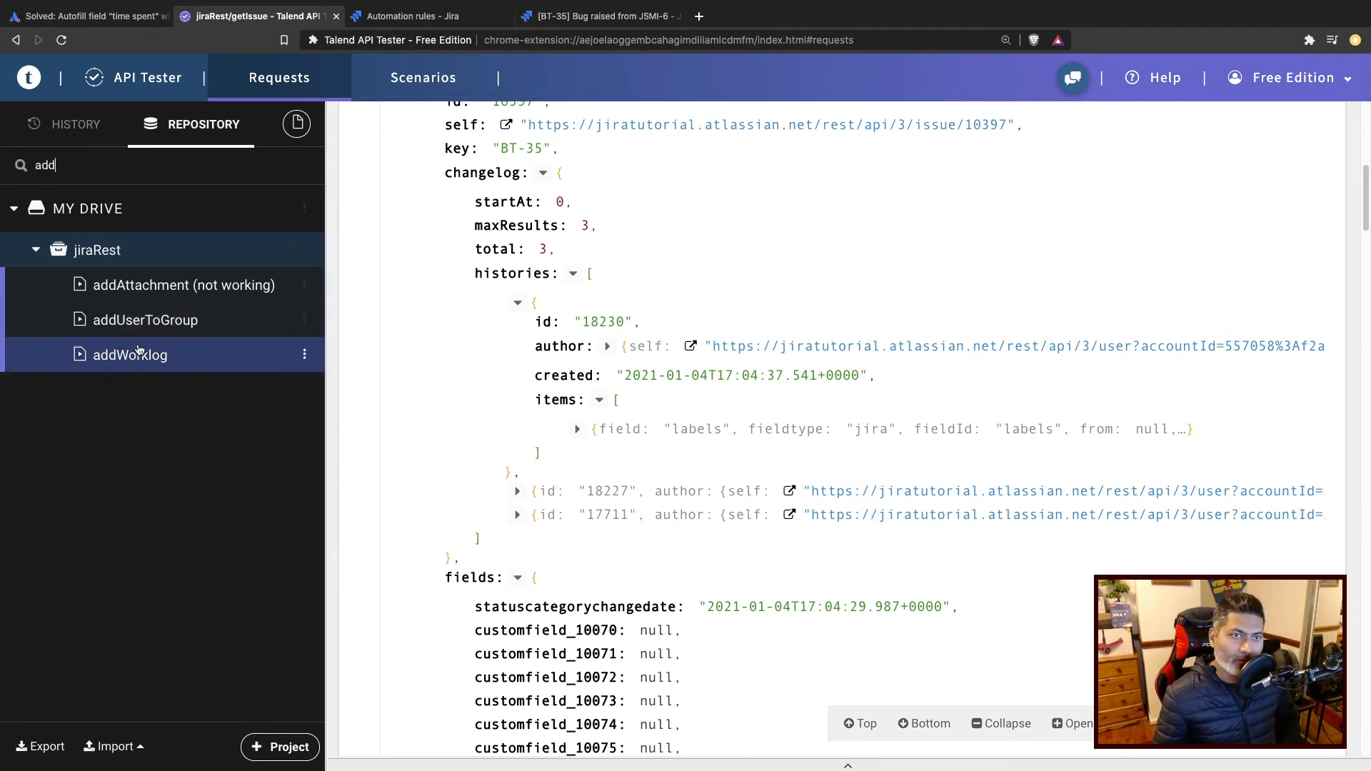
{"action": "left_click", "coordinate": [139, 354]}
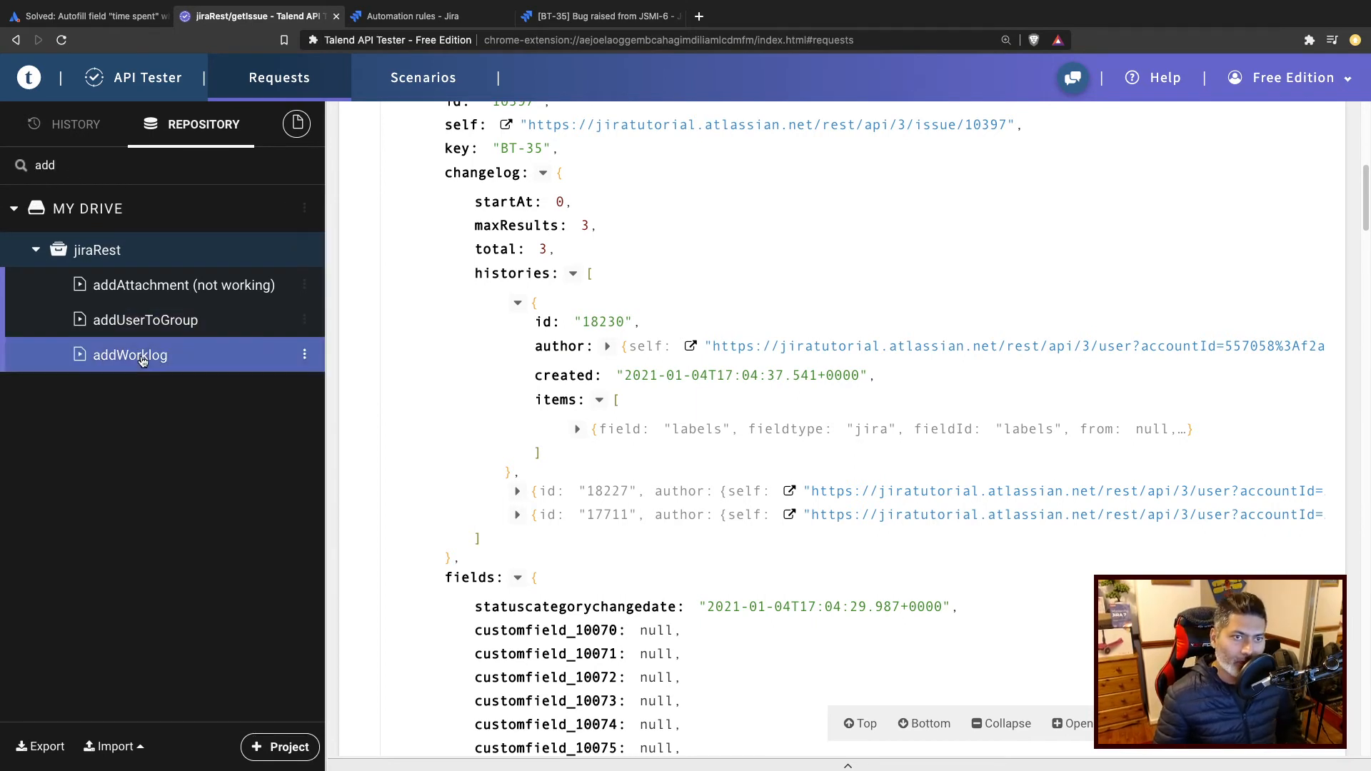
{"action": "scroll", "coordinate": [626, 468], "scroll_direction": "down", "scroll_amount": 3}
{"action": "scroll", "coordinate": [625, 468], "scroll_direction": "up", "scroll_amount": 3}
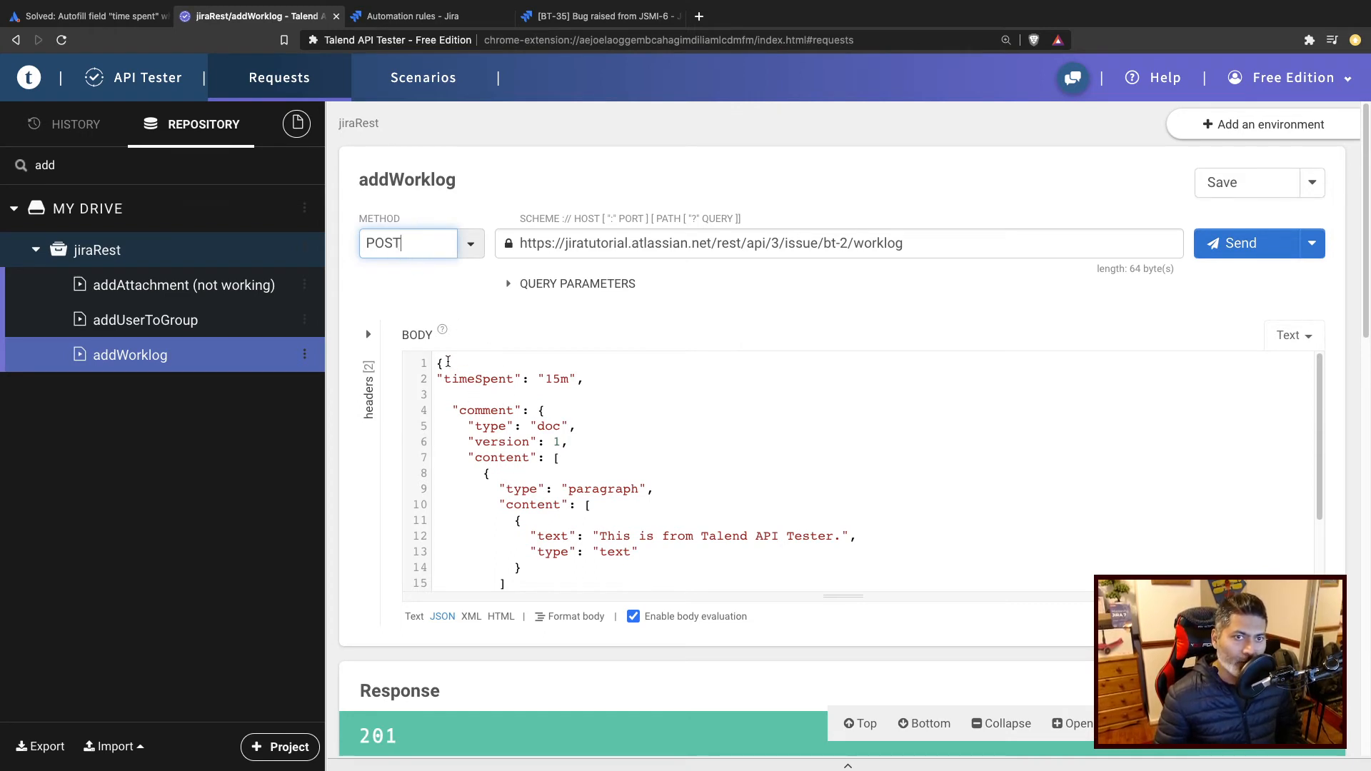
Highlight the timeSpent line and the start of the comment block in the addWorklog request body.
{"action": "left_click_drag", "start_coordinate": [438, 377], "coordinate": [589, 379]}
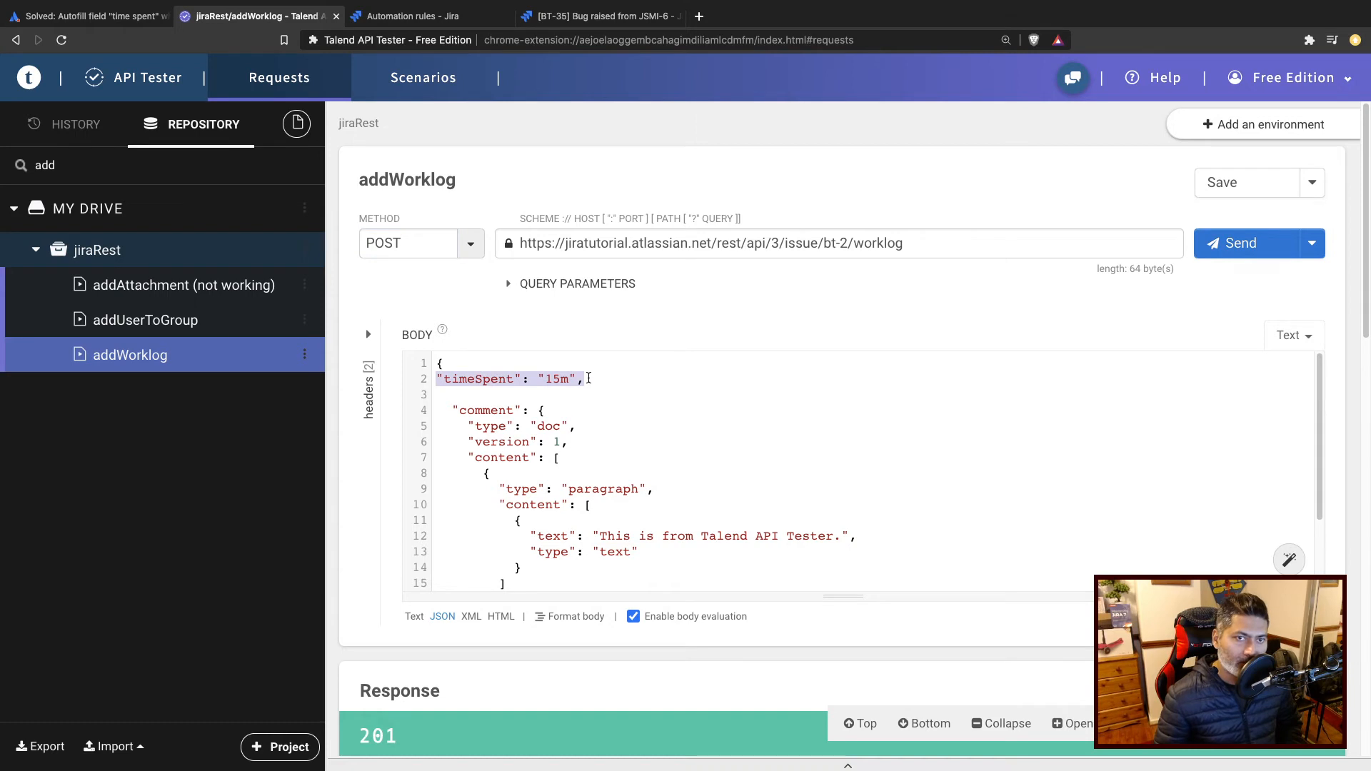
{"action": "left_click_drag", "start_coordinate": [452, 410], "coordinate": [606, 452]}
{"action": "left_click", "coordinate": [606, 452]}
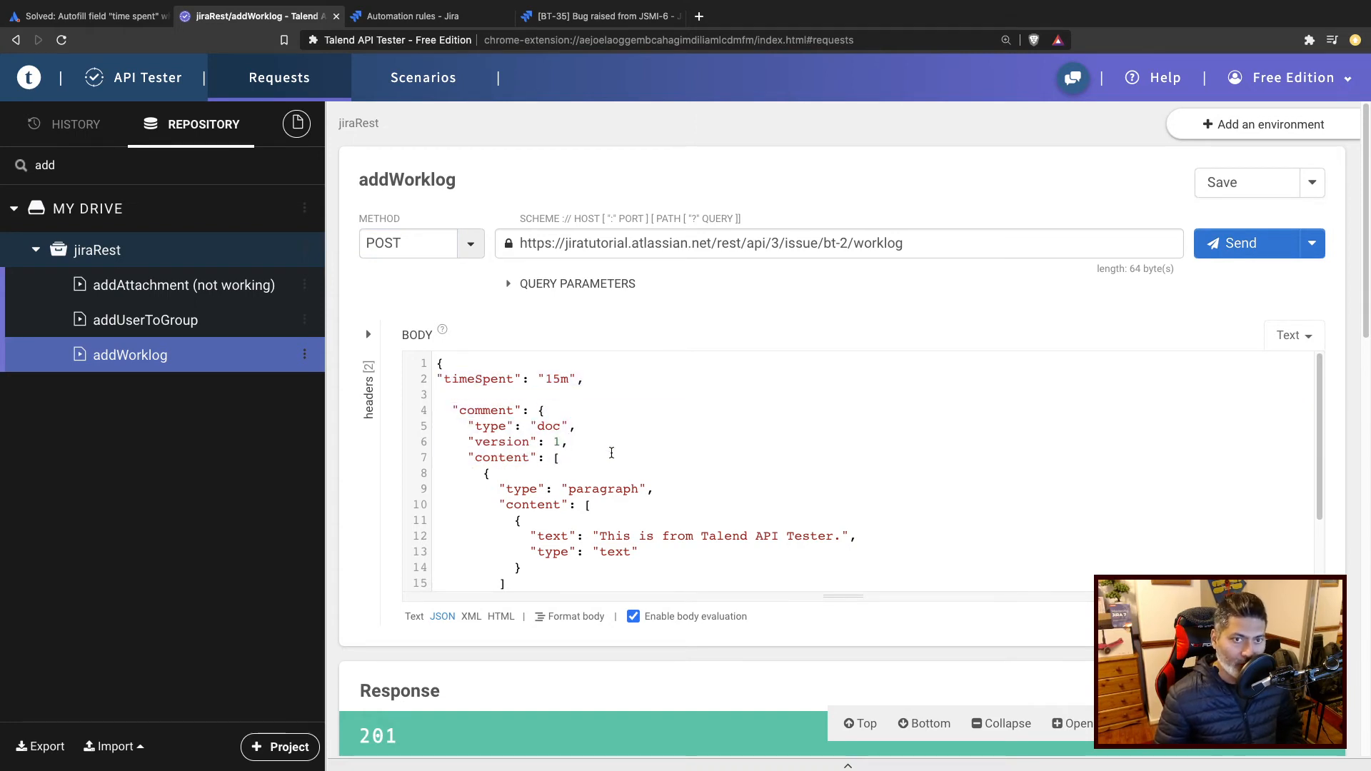
{"action": "left_click_drag", "start_coordinate": [606, 384], "coordinate": [437, 381]}
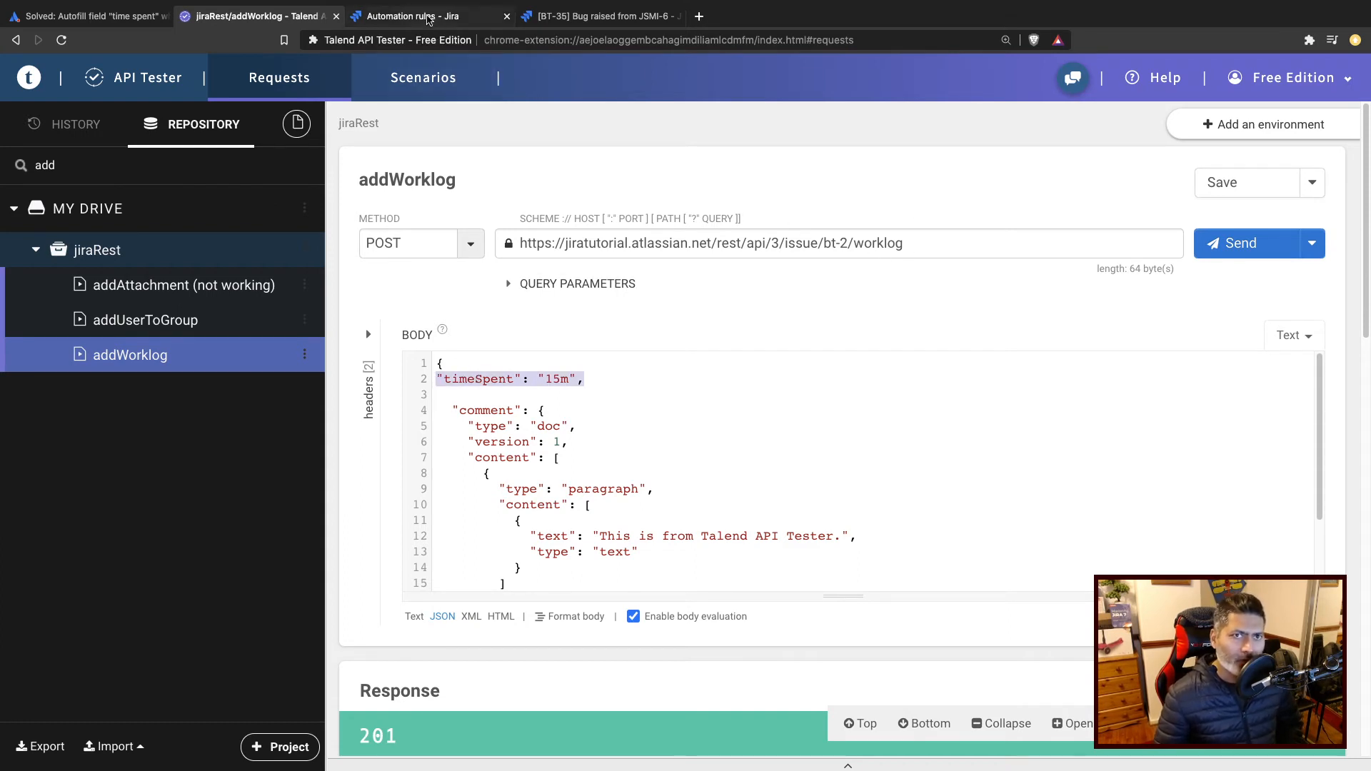
Switch to issue BT-35 in Jira, review its details and comments, reload it and return to the automation rule.
{"action": "left_click", "coordinate": [428, 17]}
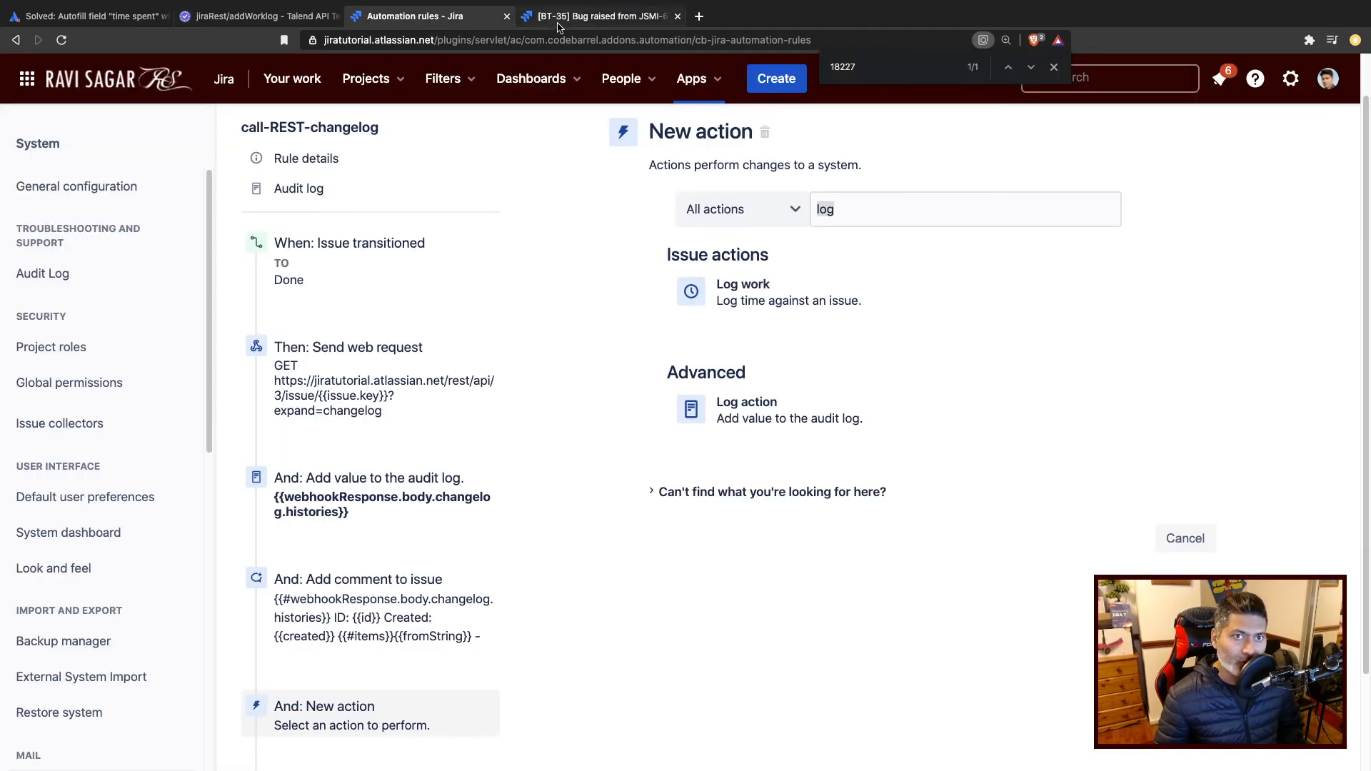
{"action": "left_click", "coordinate": [560, 17]}
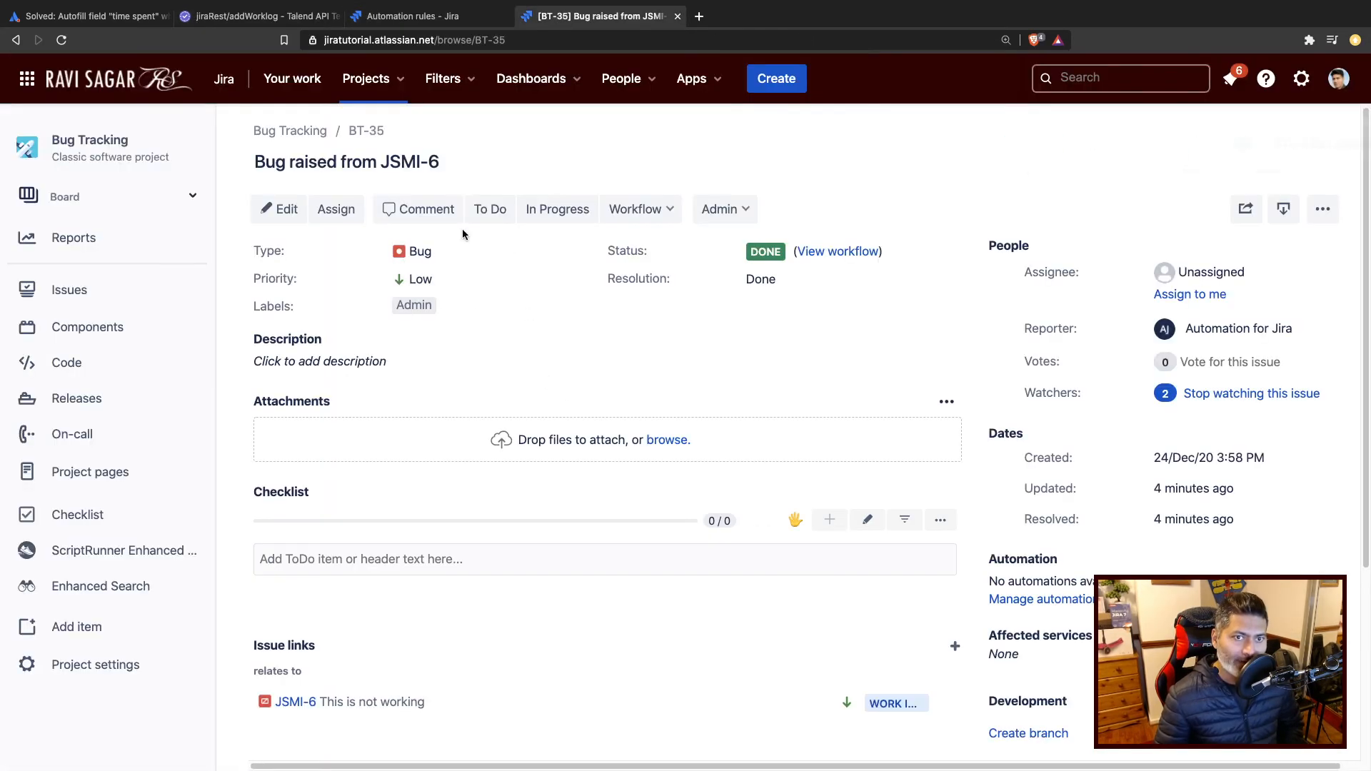
{"action": "scroll", "coordinate": [549, 295], "scroll_direction": "down", "scroll_amount": 3}
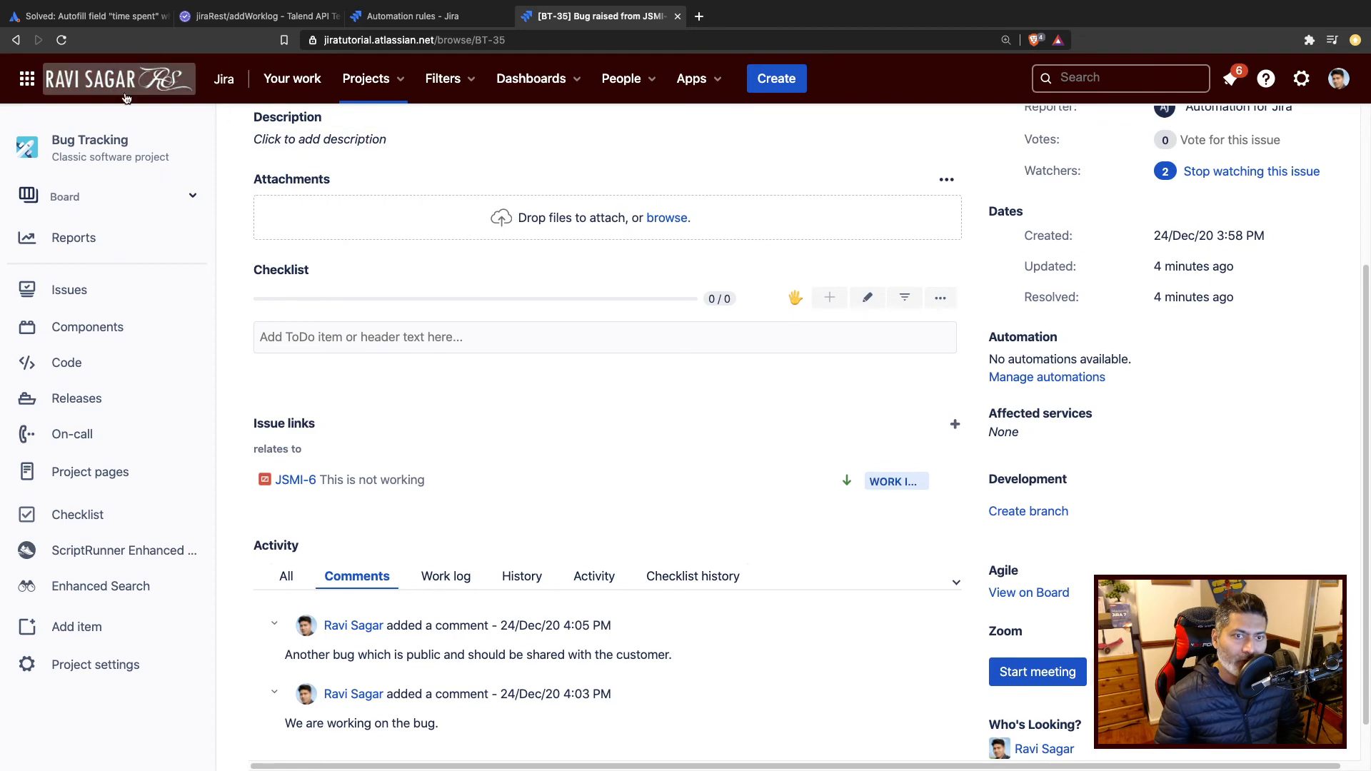
{"action": "scroll", "coordinate": [501, 378], "scroll_direction": "up", "scroll_amount": 3}
{"action": "scroll", "coordinate": [501, 378], "scroll_direction": "down", "scroll_amount": 4}
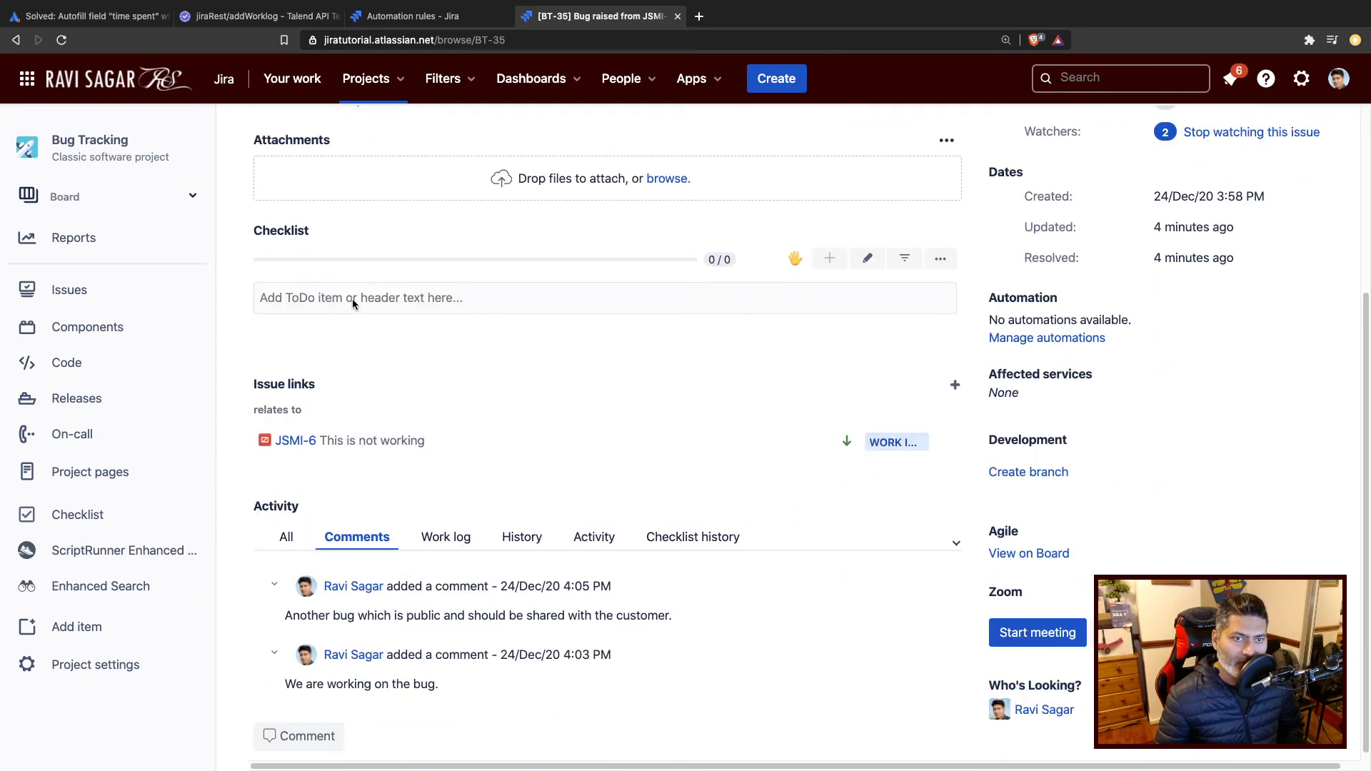
{"action": "left_click", "coordinate": [61, 40]}
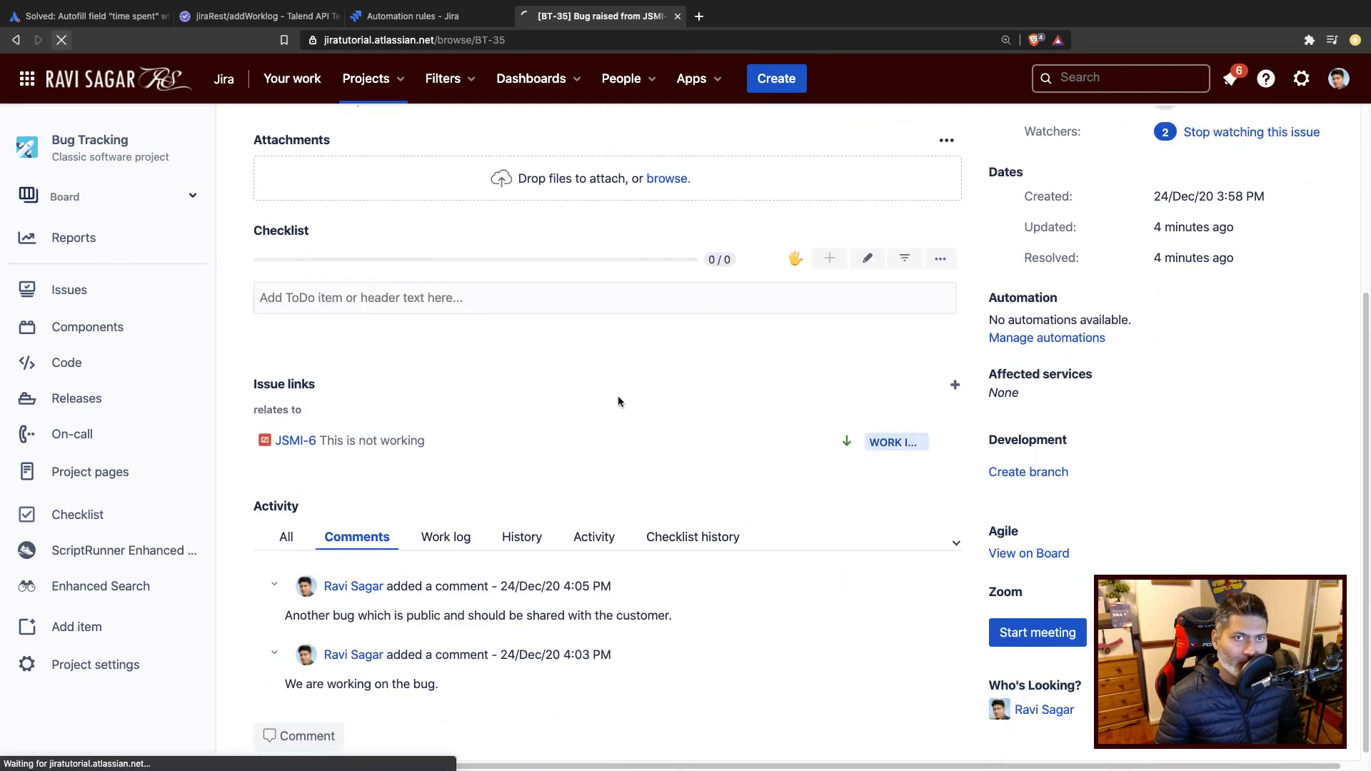
{"action": "left_click", "coordinate": [393, 18]}
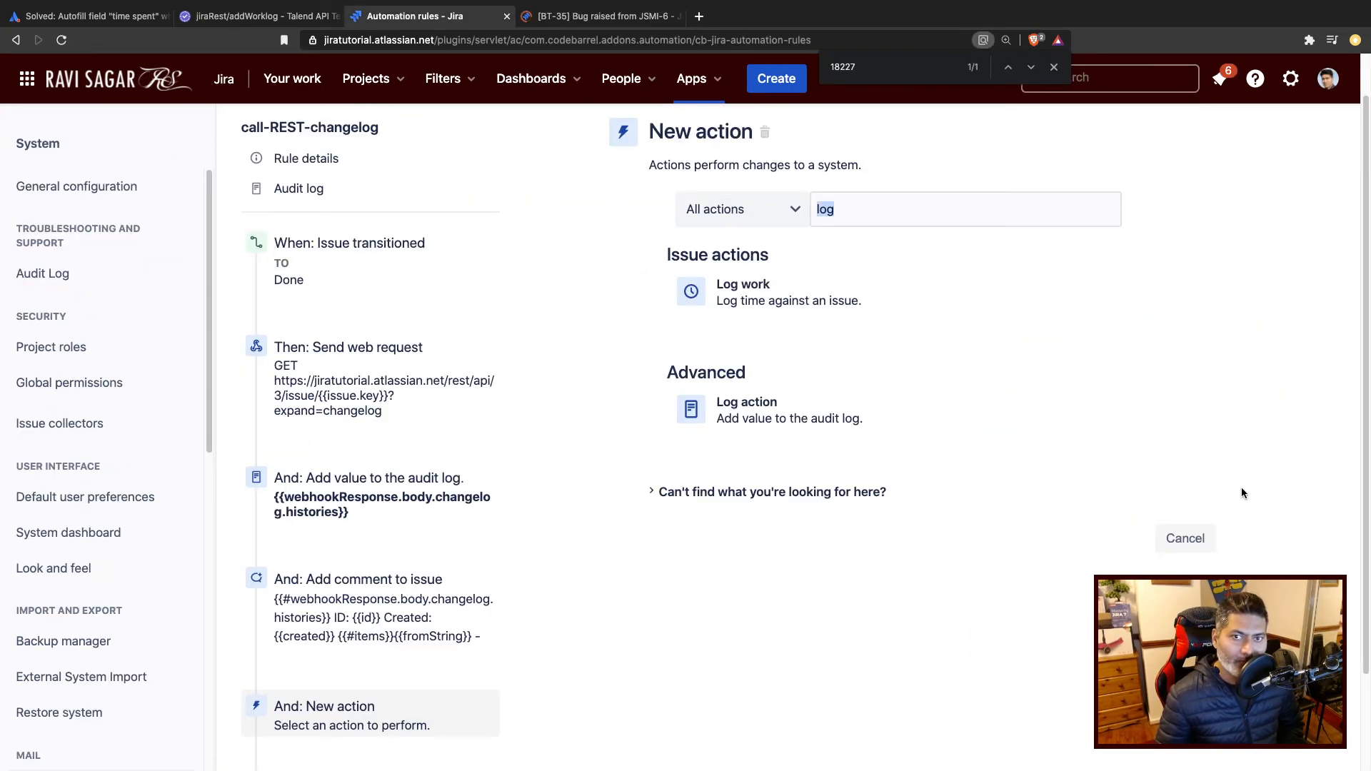
Discard the unfinished new action, then review the changelog smart-value template in the Add comment action.
{"action": "left_click", "coordinate": [1185, 540]}
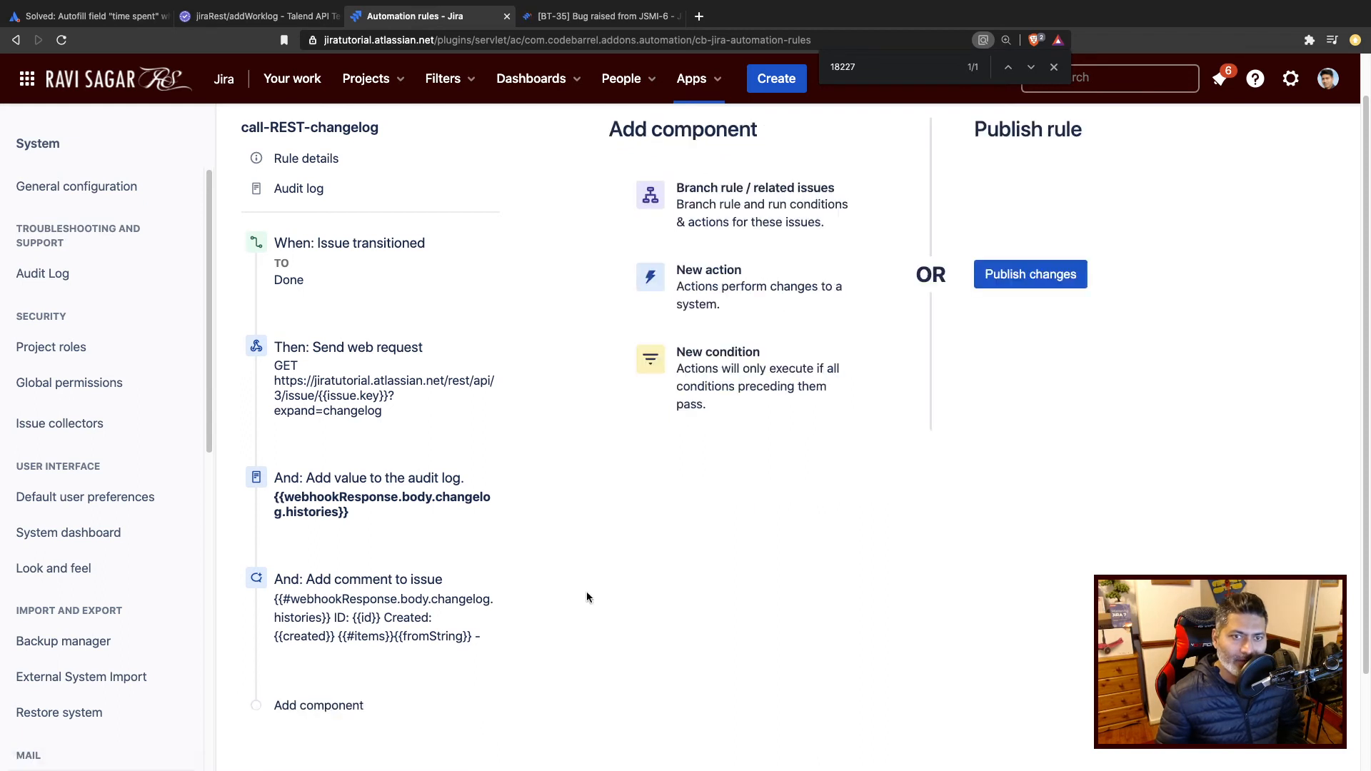
{"action": "left_click", "coordinate": [400, 628]}
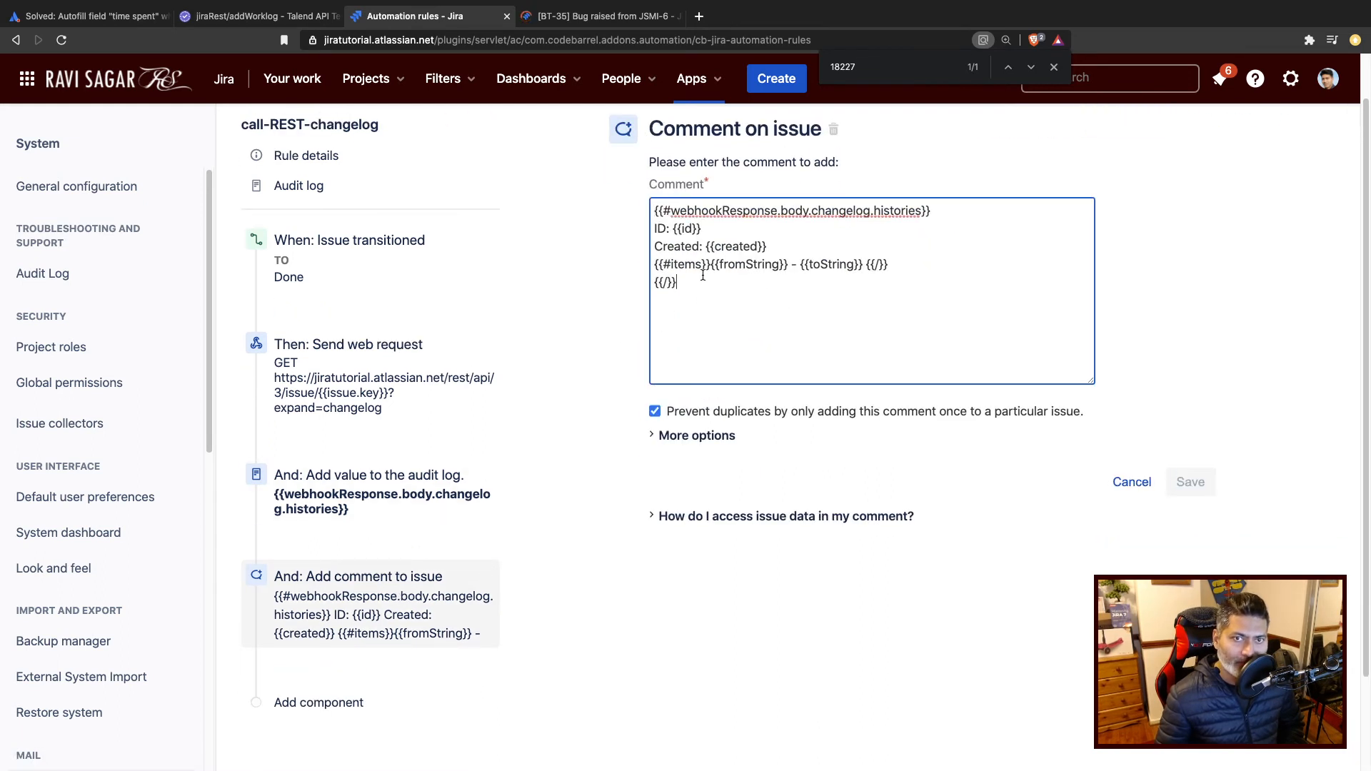
{"action": "key", "text": "ctrl+a"}
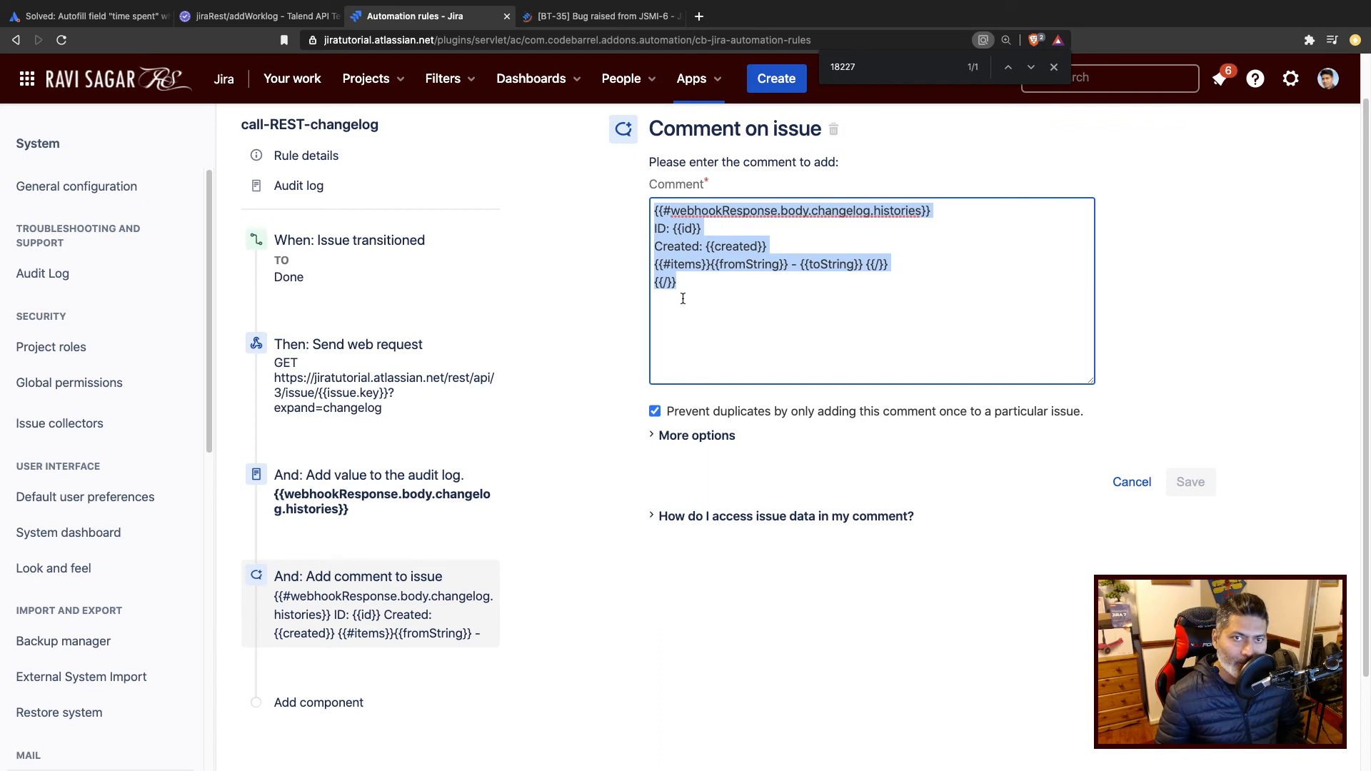
{"action": "left_click", "coordinate": [819, 330]}
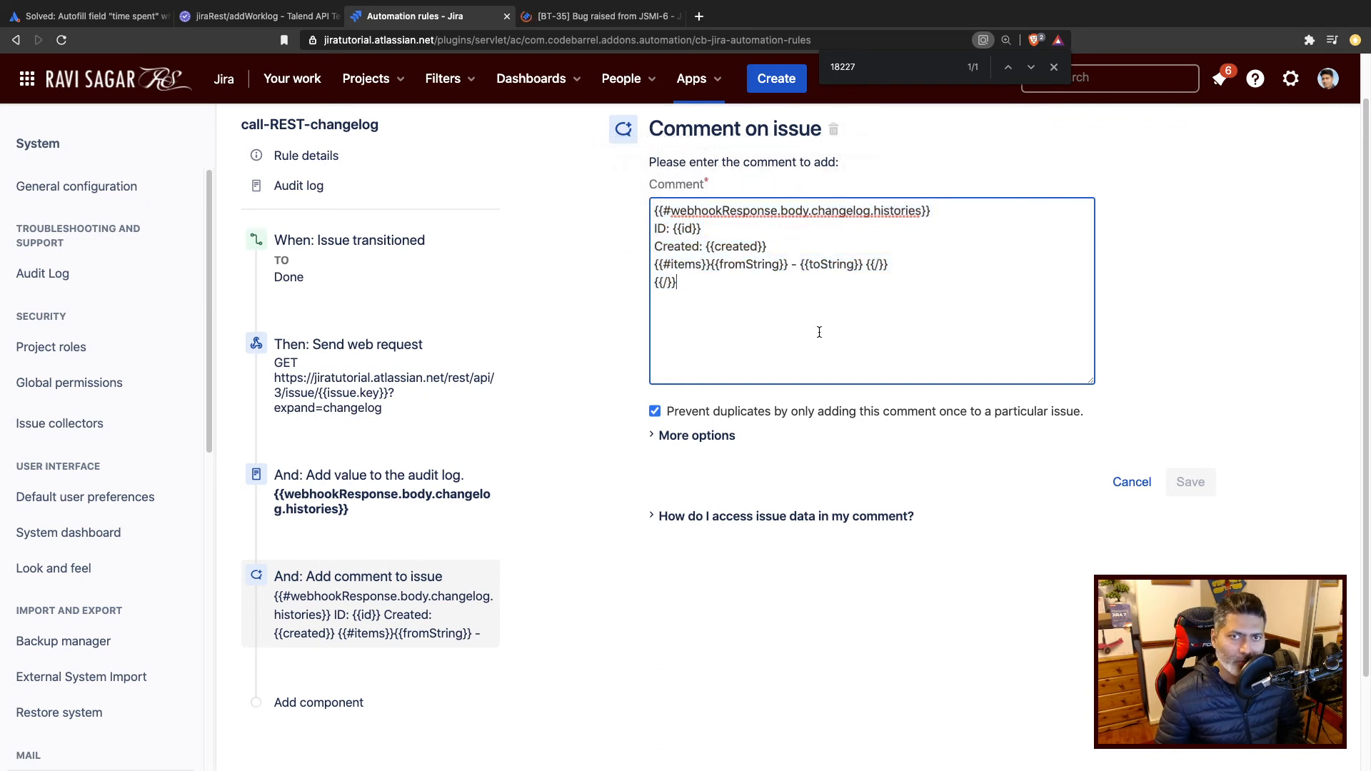
{"action": "left_click", "coordinate": [1131, 483]}
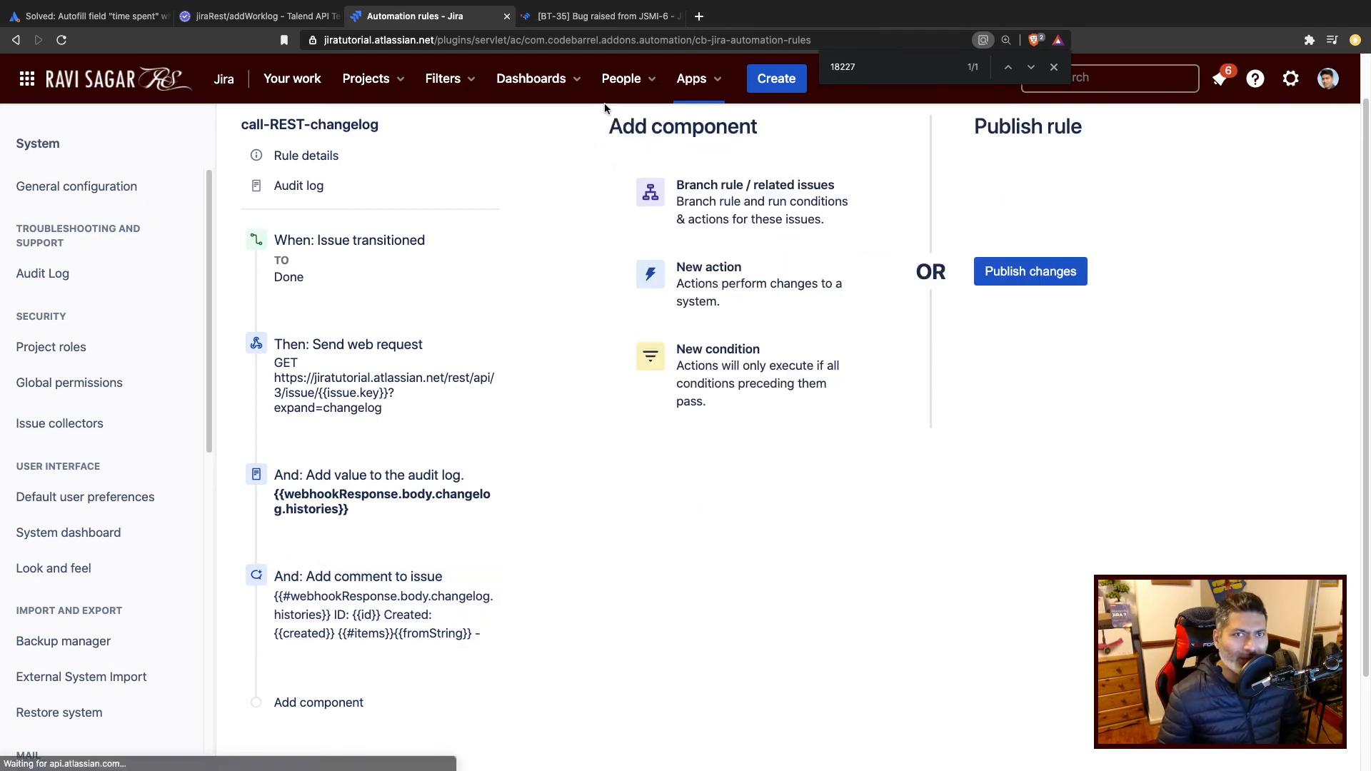
Switch to issue BT-35 and highlight the changelog entries in the automation comment, including the Created timestamp of entry 18230.
{"action": "left_click", "coordinate": [560, 19]}
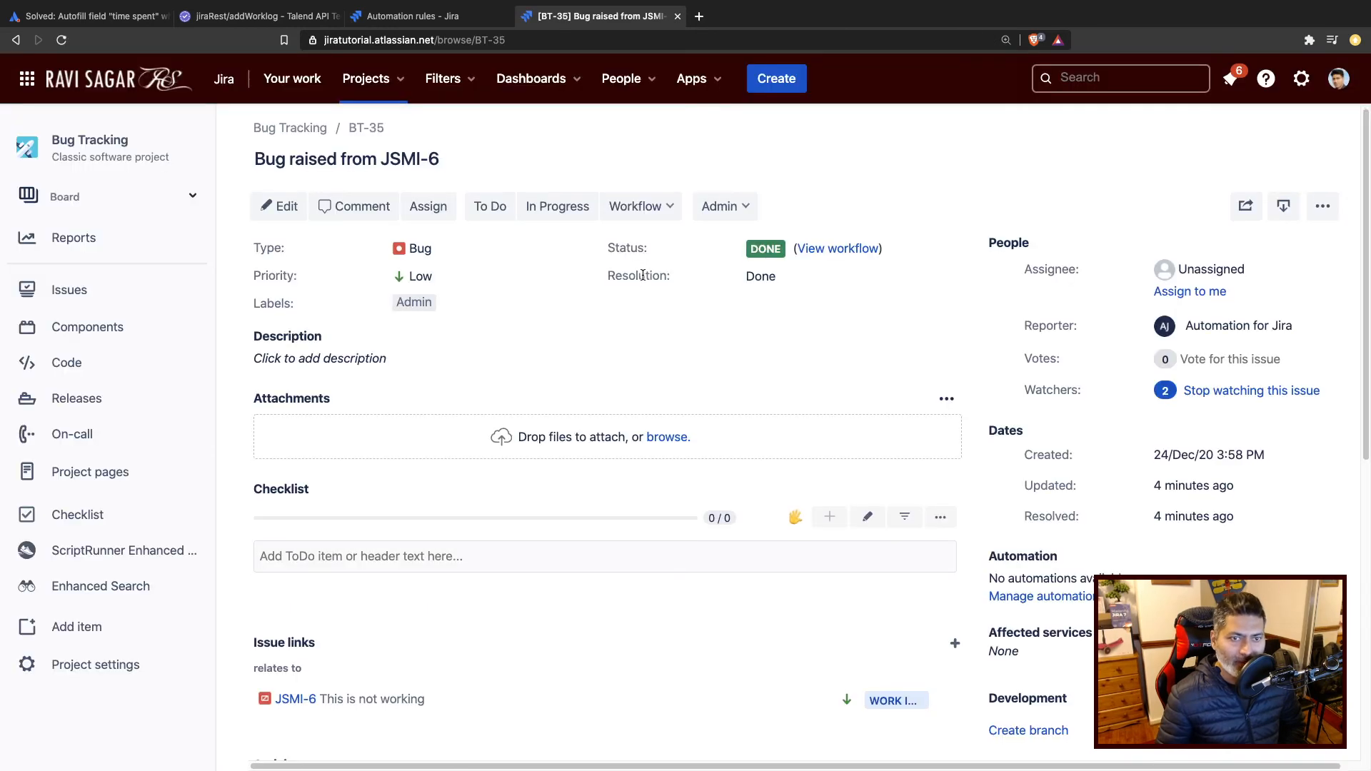
{"action": "scroll", "coordinate": [642, 275], "scroll_direction": "down", "scroll_amount": 5}
{"action": "scroll", "coordinate": [642, 275], "scroll_direction": "down", "scroll_amount": 2}
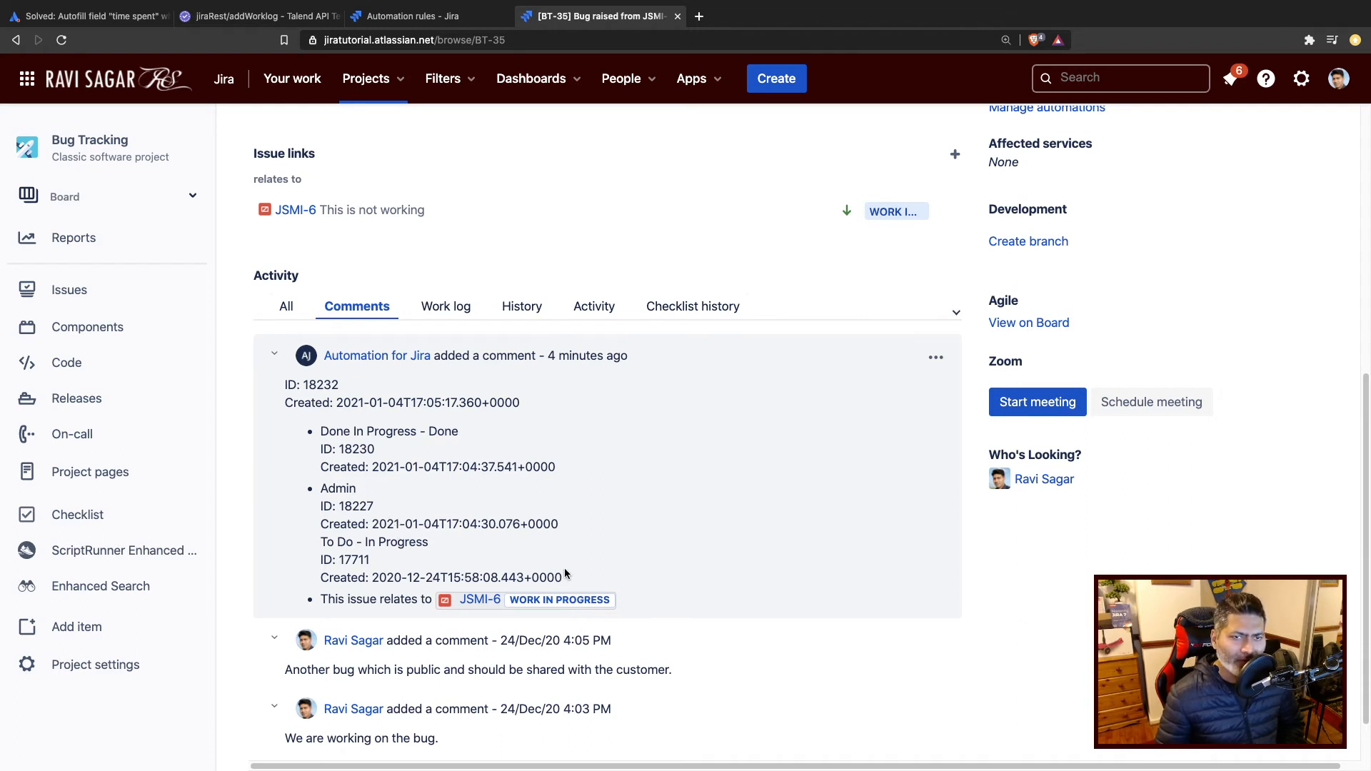
{"action": "left_click_drag", "start_coordinate": [566, 577], "coordinate": [274, 392]}
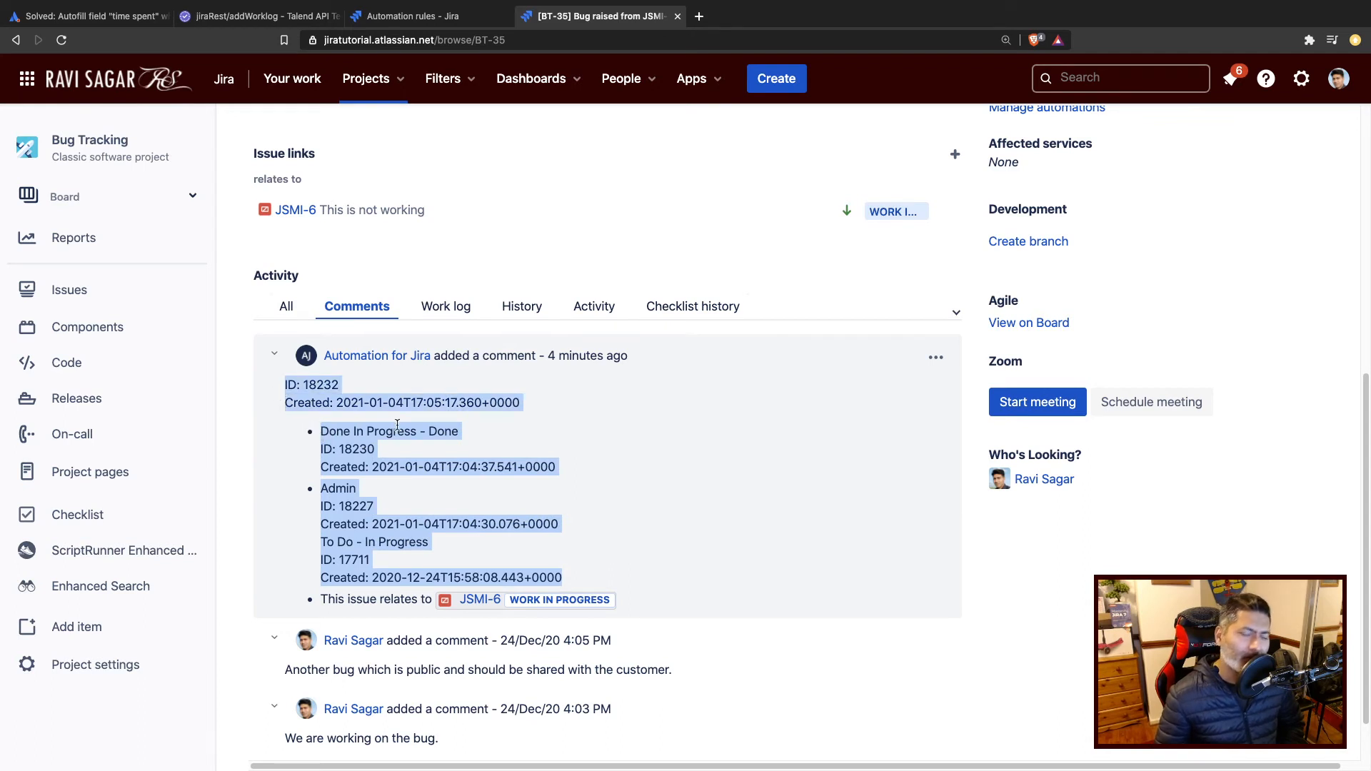
{"action": "left_click", "coordinate": [419, 473]}
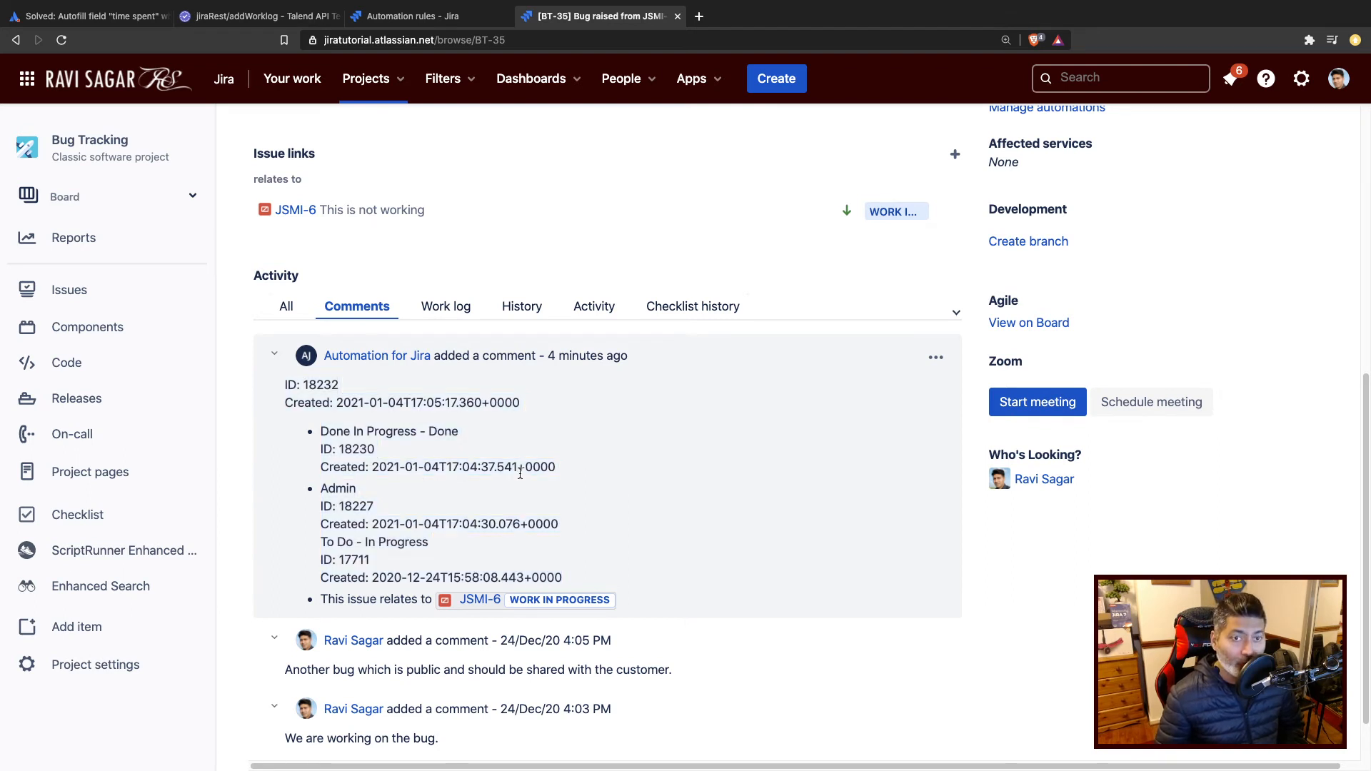
{"action": "left_click_drag", "start_coordinate": [559, 468], "coordinate": [374, 463]}
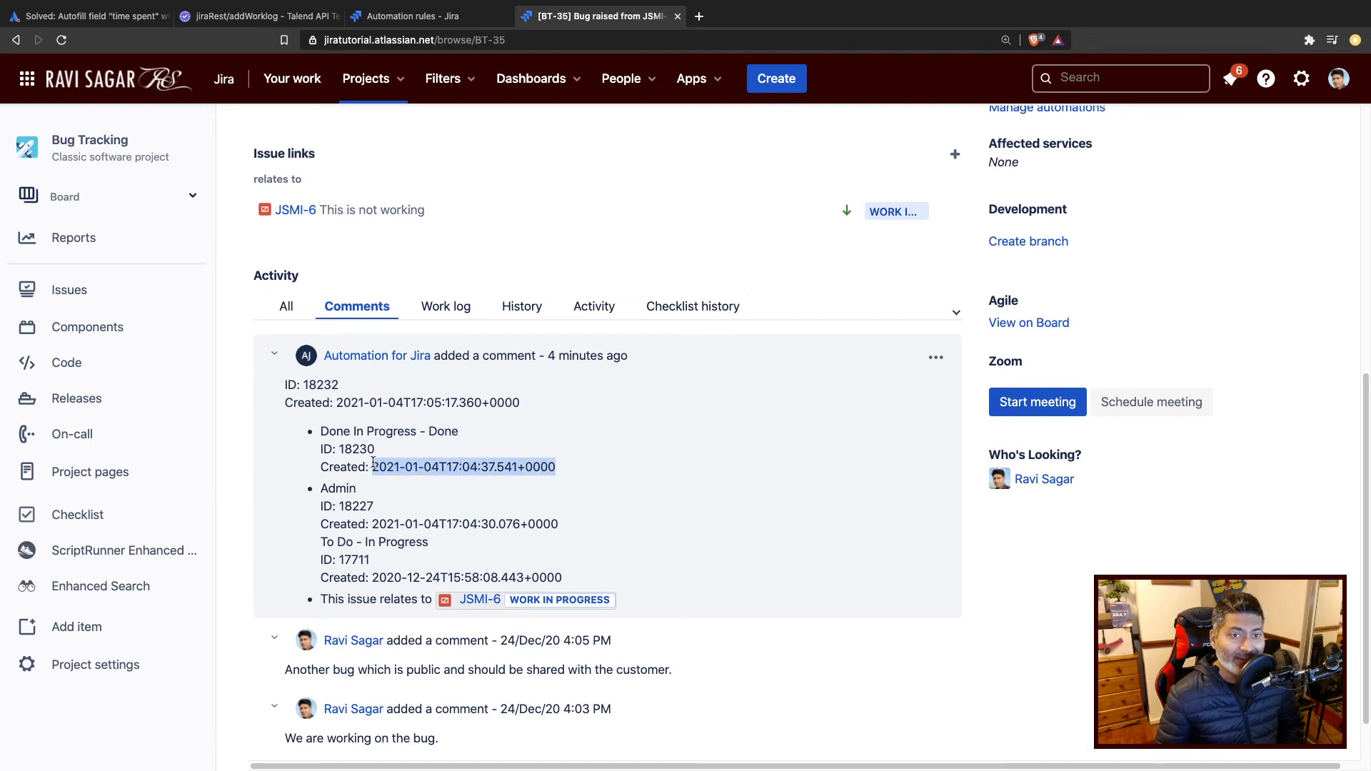
Switch to the Atlassian Community answer and open its link about date calculations in a new tab.
{"action": "left_click", "coordinate": [92, 15]}
{"action": "left_click", "coordinate": [570, 346]}
{"action": "scroll", "coordinate": [579, 428], "scroll_direction": "down", "scroll_amount": 8}
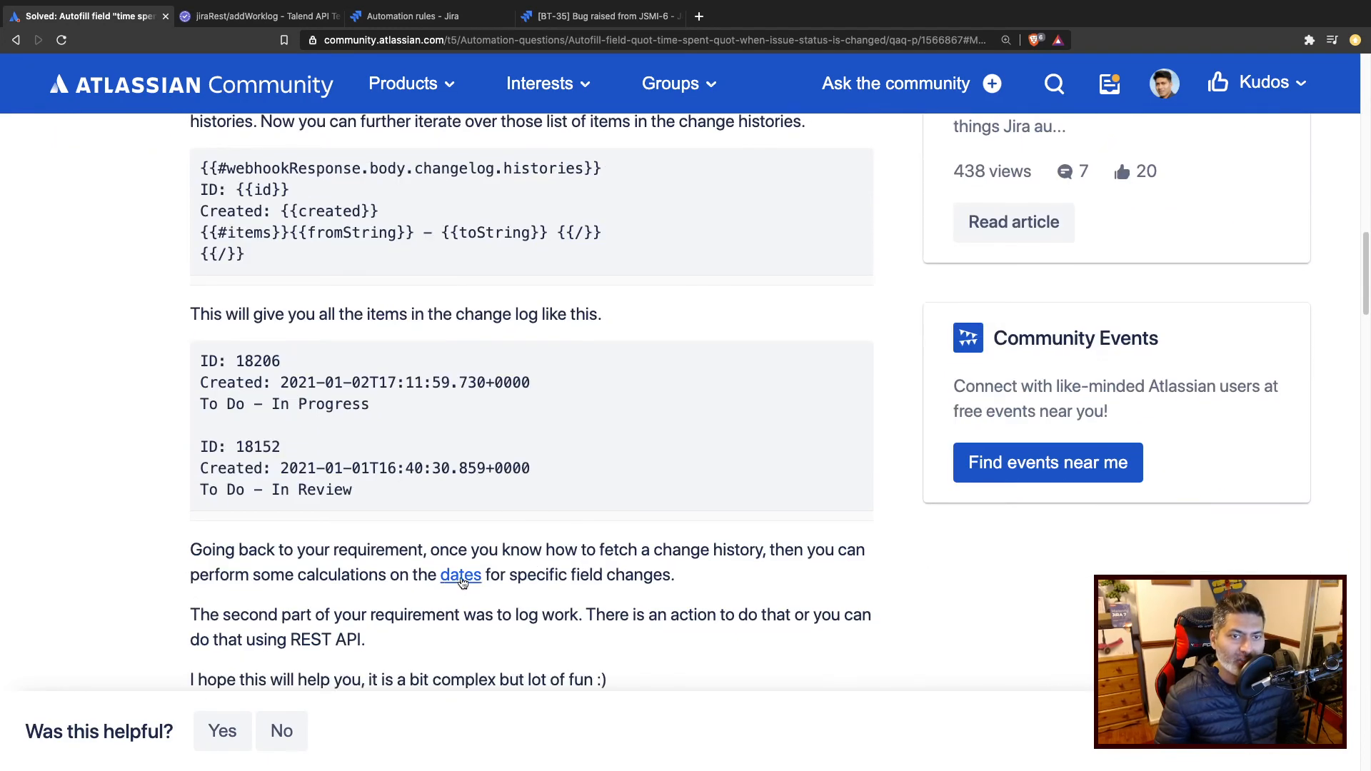
{"action": "right_click", "coordinate": [462, 582]}
{"action": "left_click", "coordinate": [500, 527]}
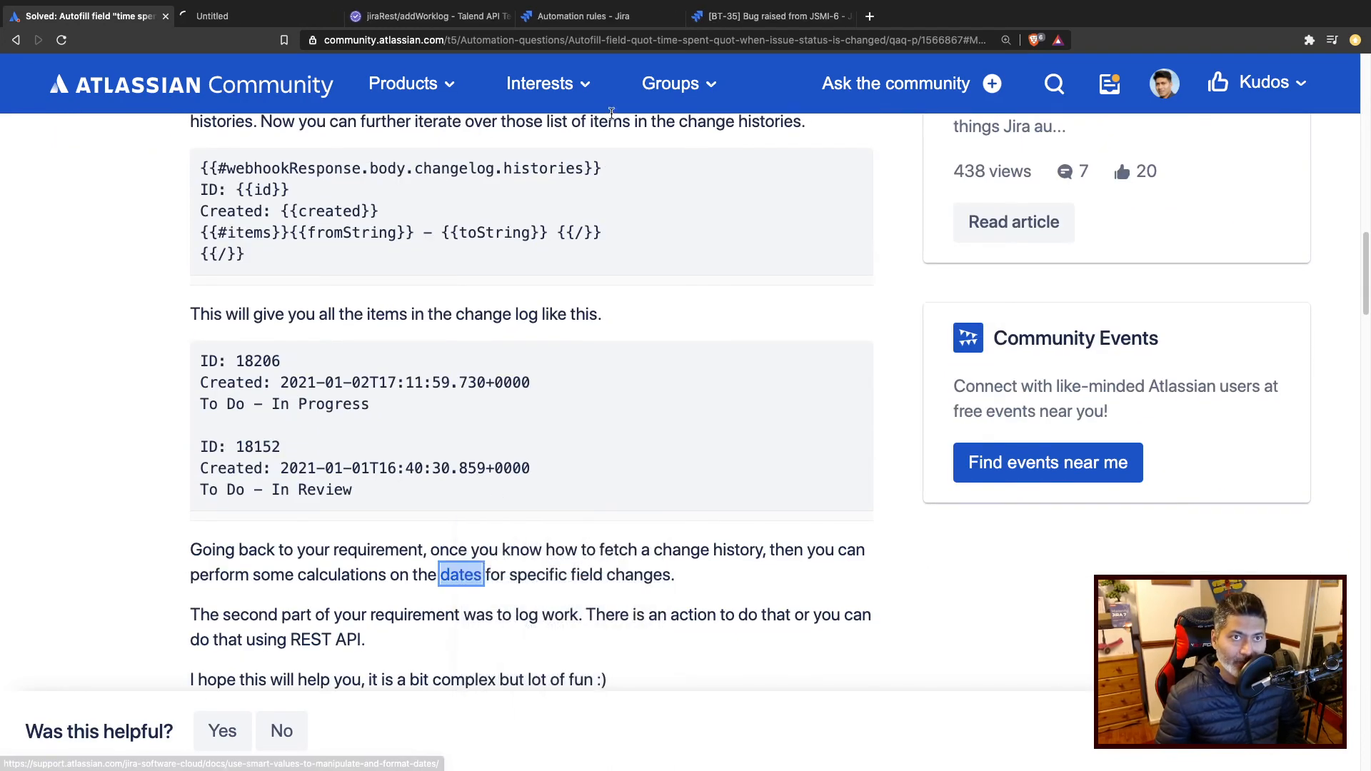
{"action": "key", "text": "ctrl+Tab"}
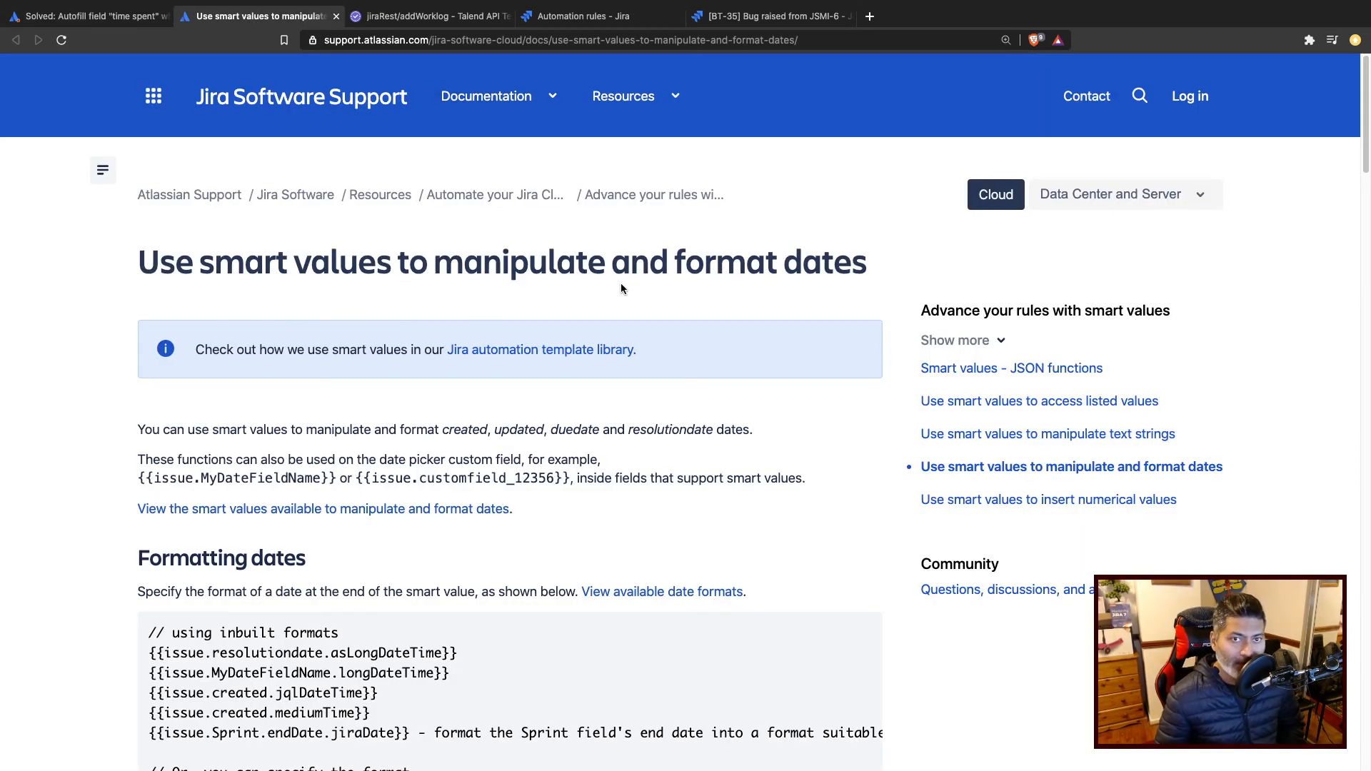
Read through the smart values date documentation, highlighting plusDays and the heading "Calculating the difference between two dates".
{"action": "scroll", "coordinate": [630, 296], "scroll_direction": "down", "scroll_amount": 4}
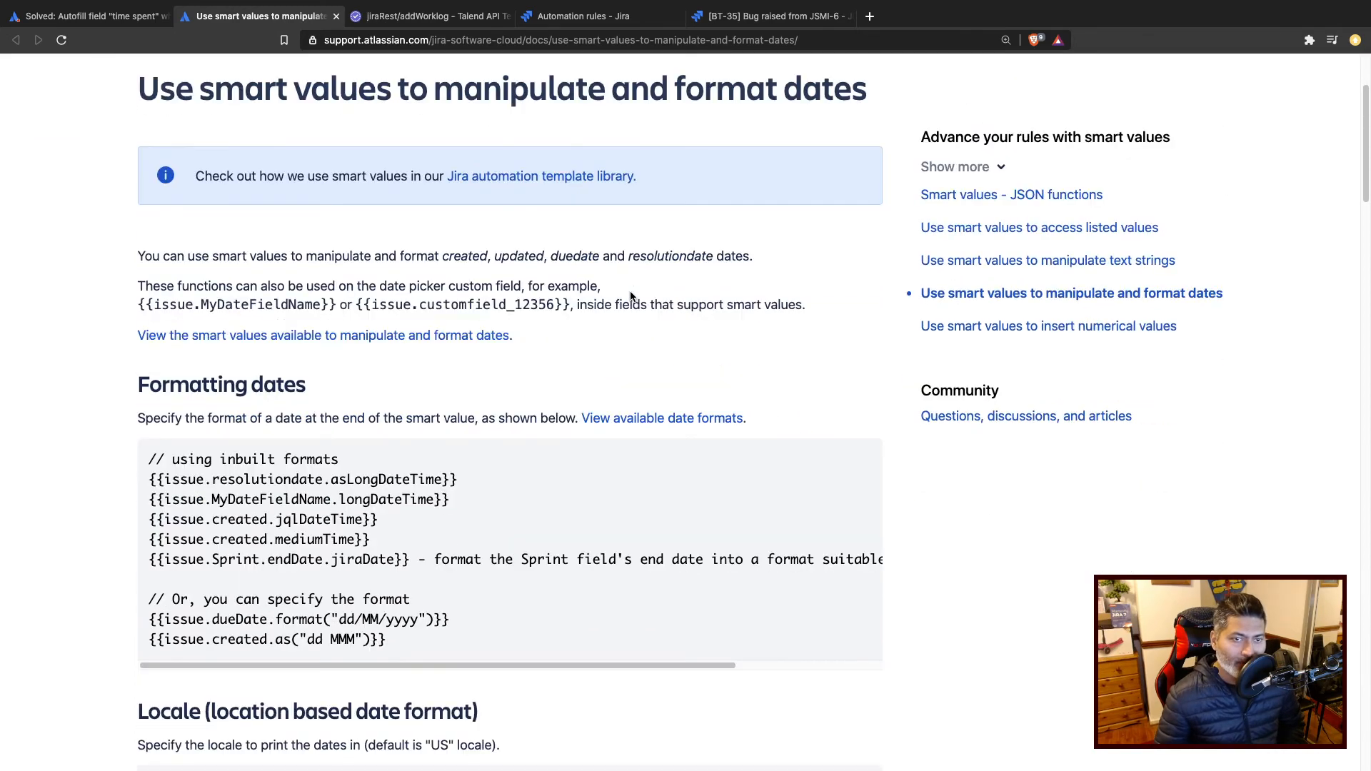
{"action": "scroll", "coordinate": [605, 343], "scroll_direction": "down", "scroll_amount": 9}
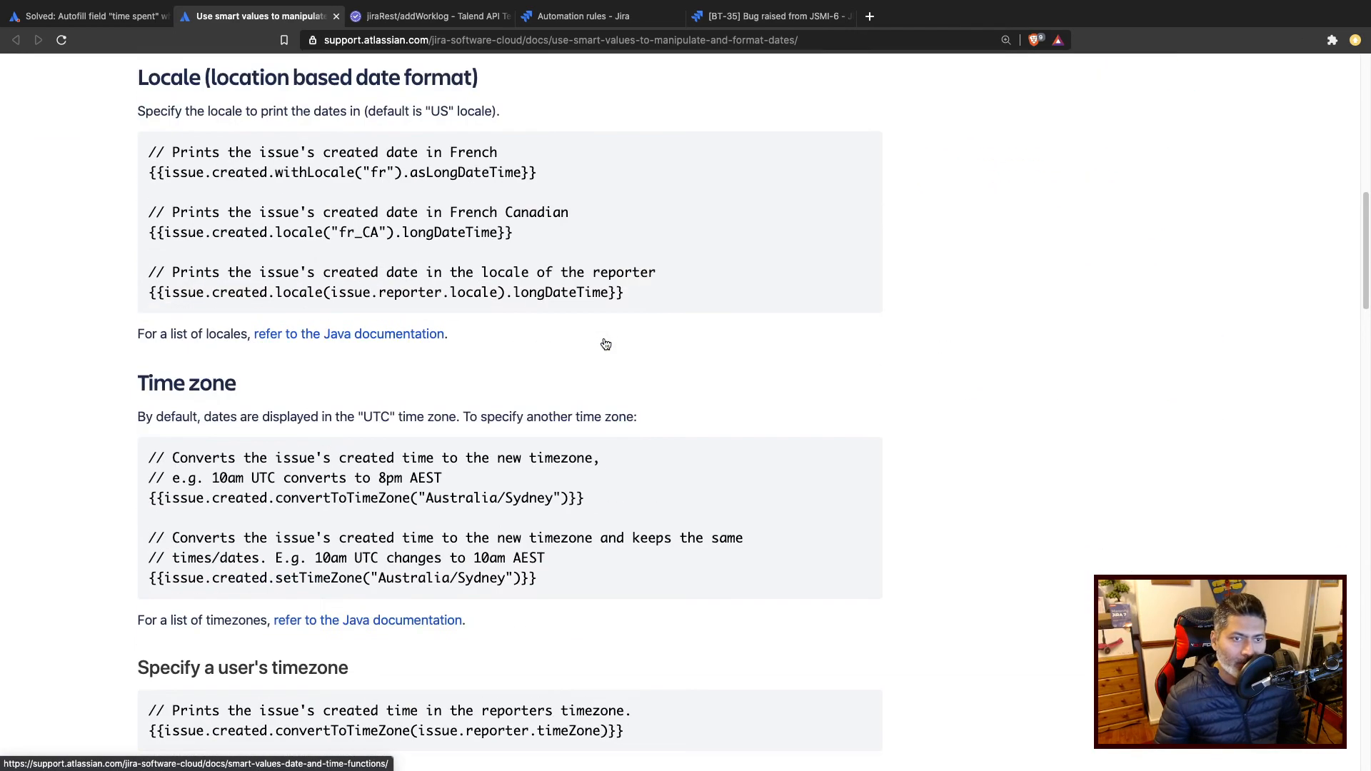
{"action": "scroll", "coordinate": [604, 343], "scroll_direction": "down", "scroll_amount": 6}
{"action": "scroll", "coordinate": [604, 338], "scroll_direction": "down", "scroll_amount": 4}
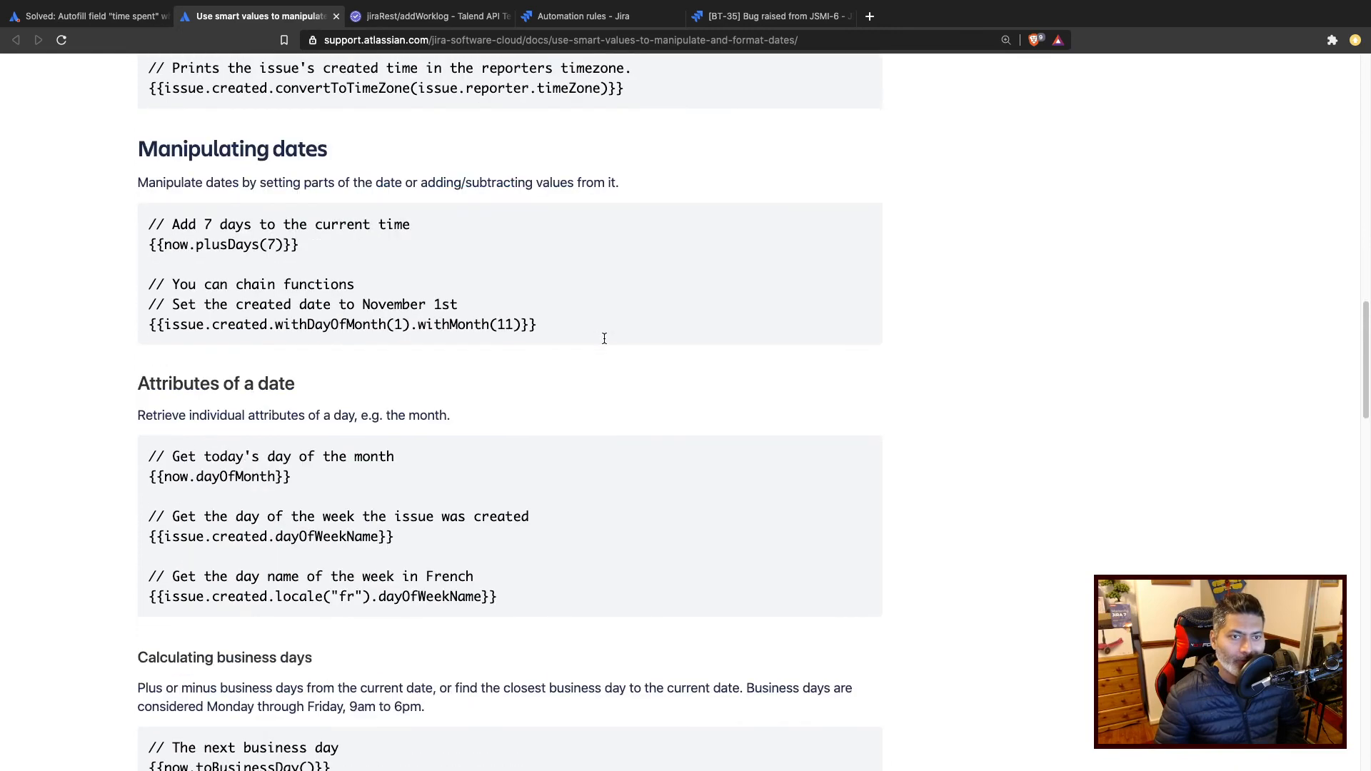
{"action": "scroll", "coordinate": [604, 343], "scroll_direction": "down", "scroll_amount": 5}
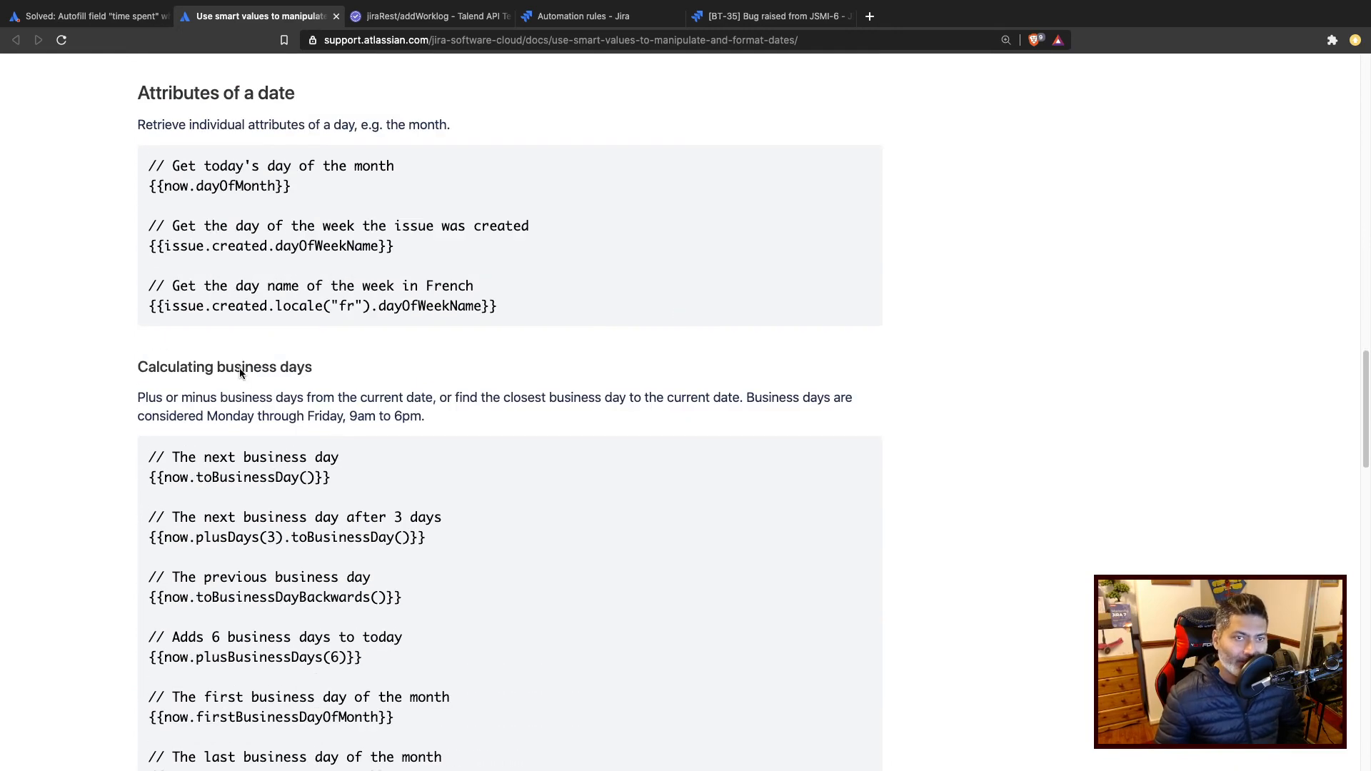
{"action": "left_click_drag", "start_coordinate": [259, 537], "coordinate": [195, 537]}
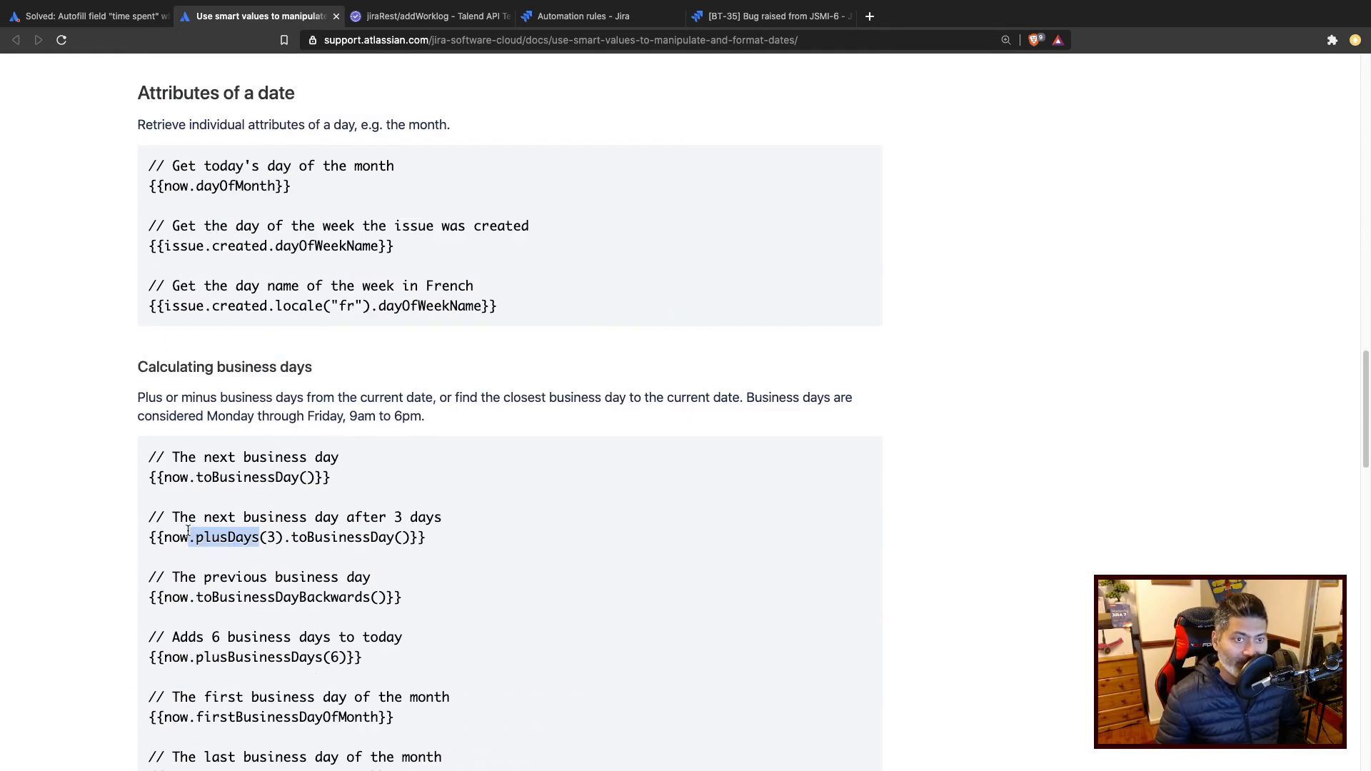
{"action": "scroll", "coordinate": [212, 528], "scroll_direction": "down", "scroll_amount": 9}
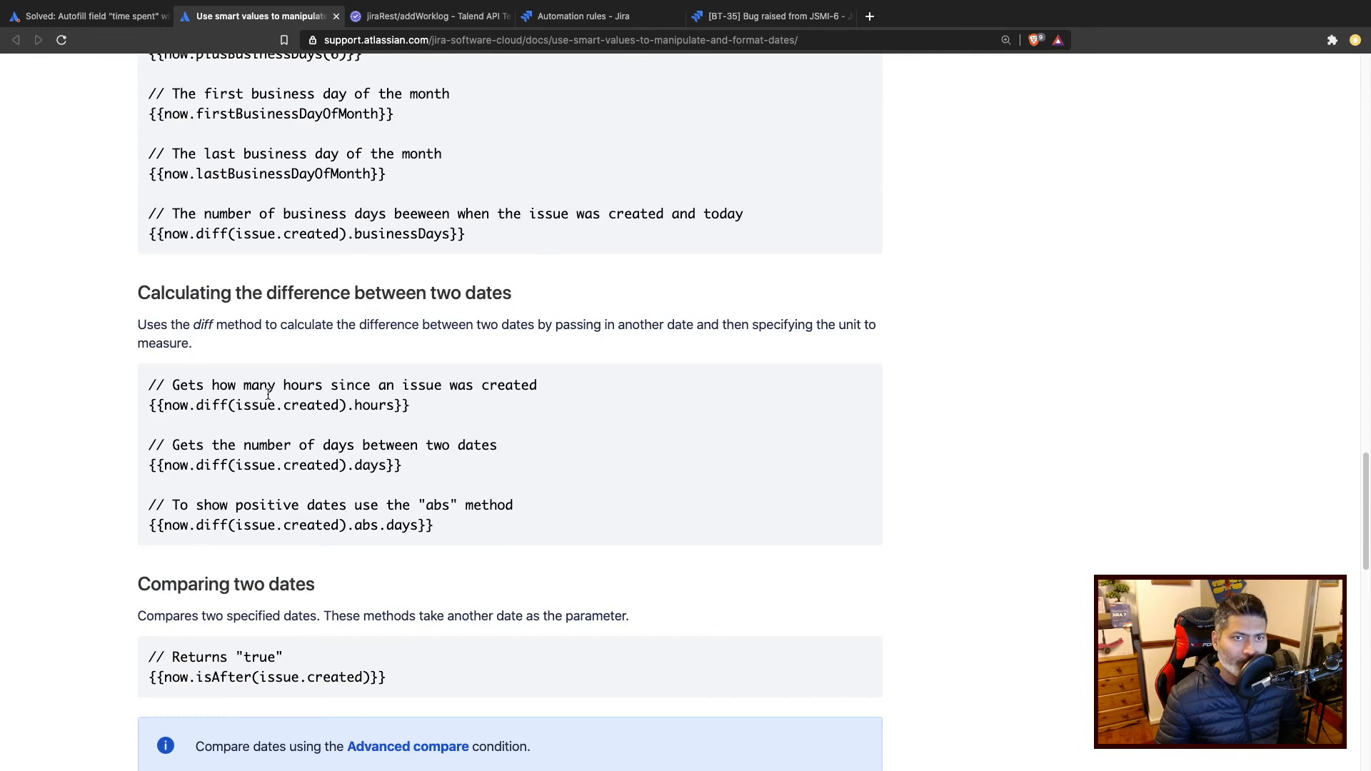
{"action": "triple_click", "coordinate": [250, 283]}
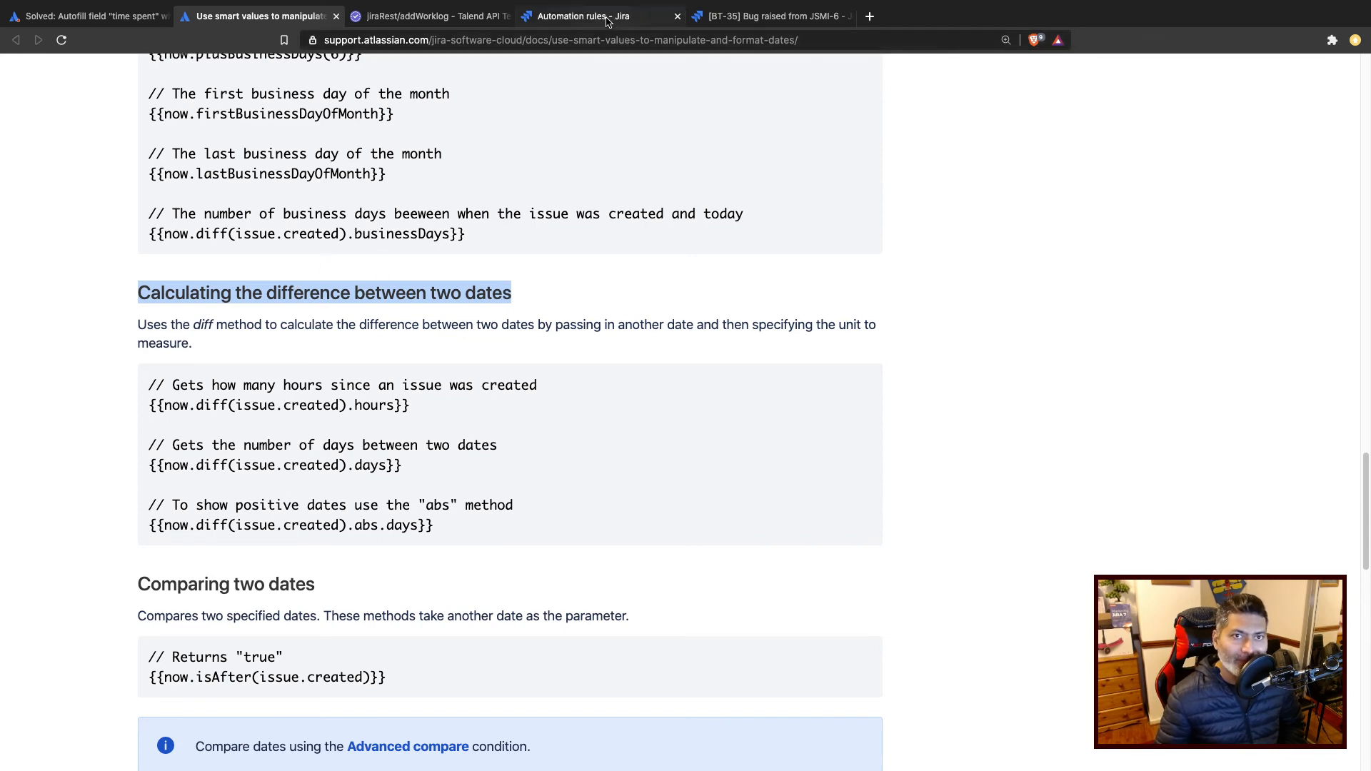
Return to the call-REST-changelog automation rule, publish its changes and disable the rule.
{"action": "left_click", "coordinate": [554, 21]}
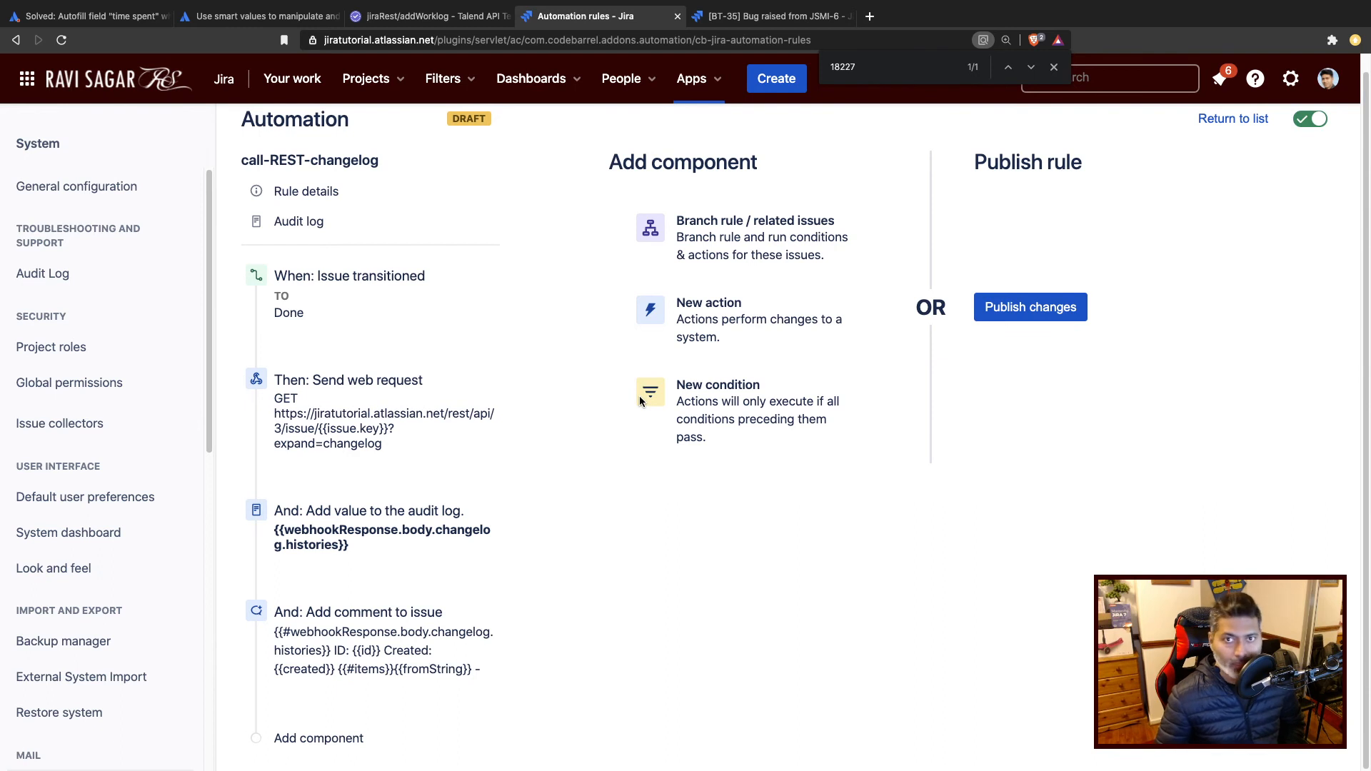
{"action": "left_click", "coordinate": [1039, 317]}
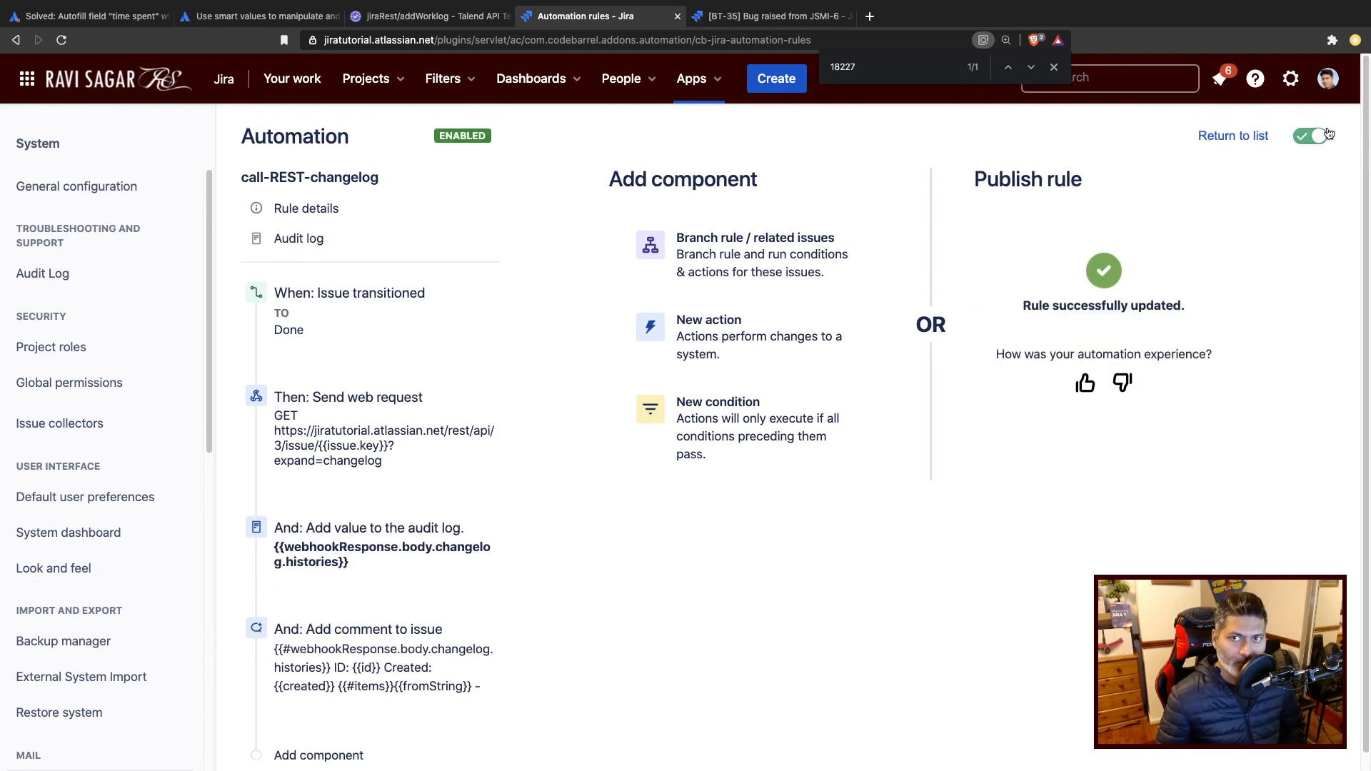
{"action": "left_click", "coordinate": [1319, 137]}
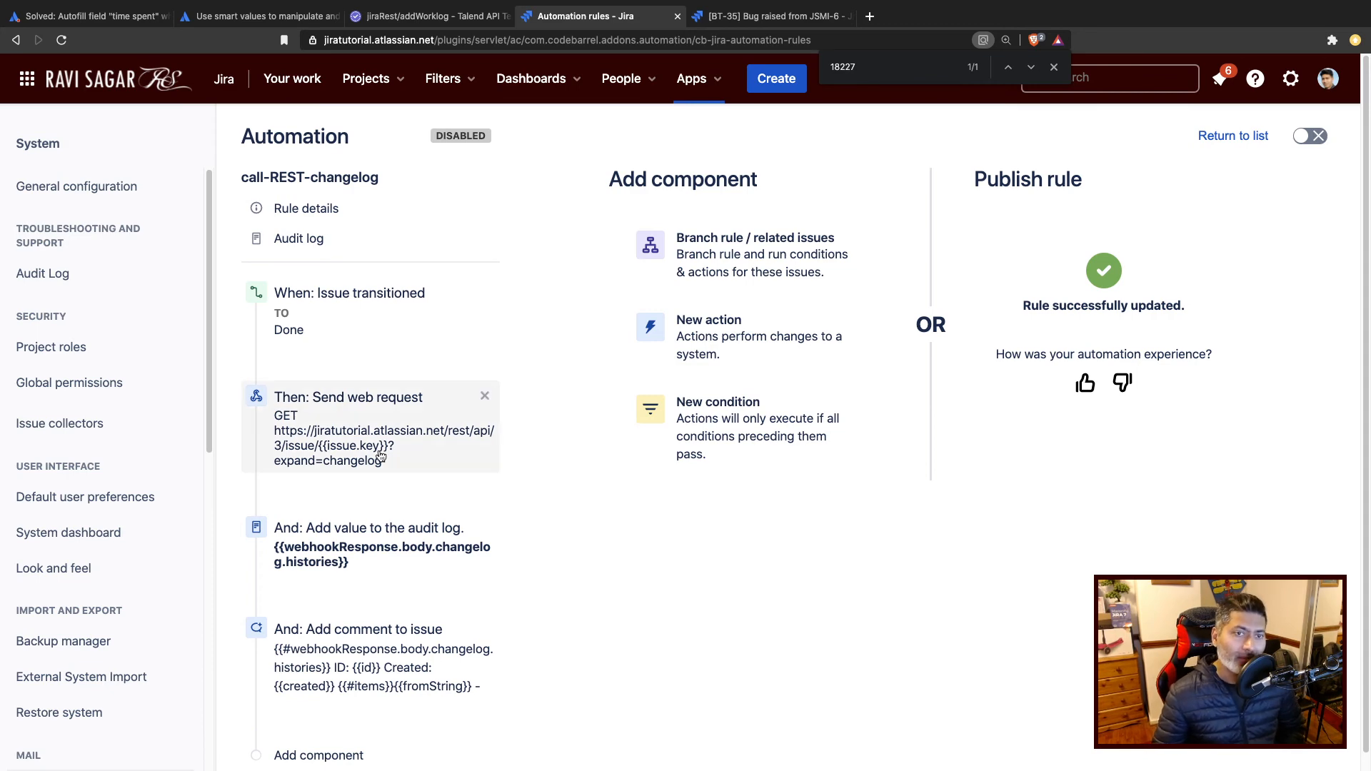
Review the settings of the Send web request action and the audit log action in the rule.
{"action": "left_click", "coordinate": [351, 443]}
{"action": "left_click", "coordinate": [360, 550]}
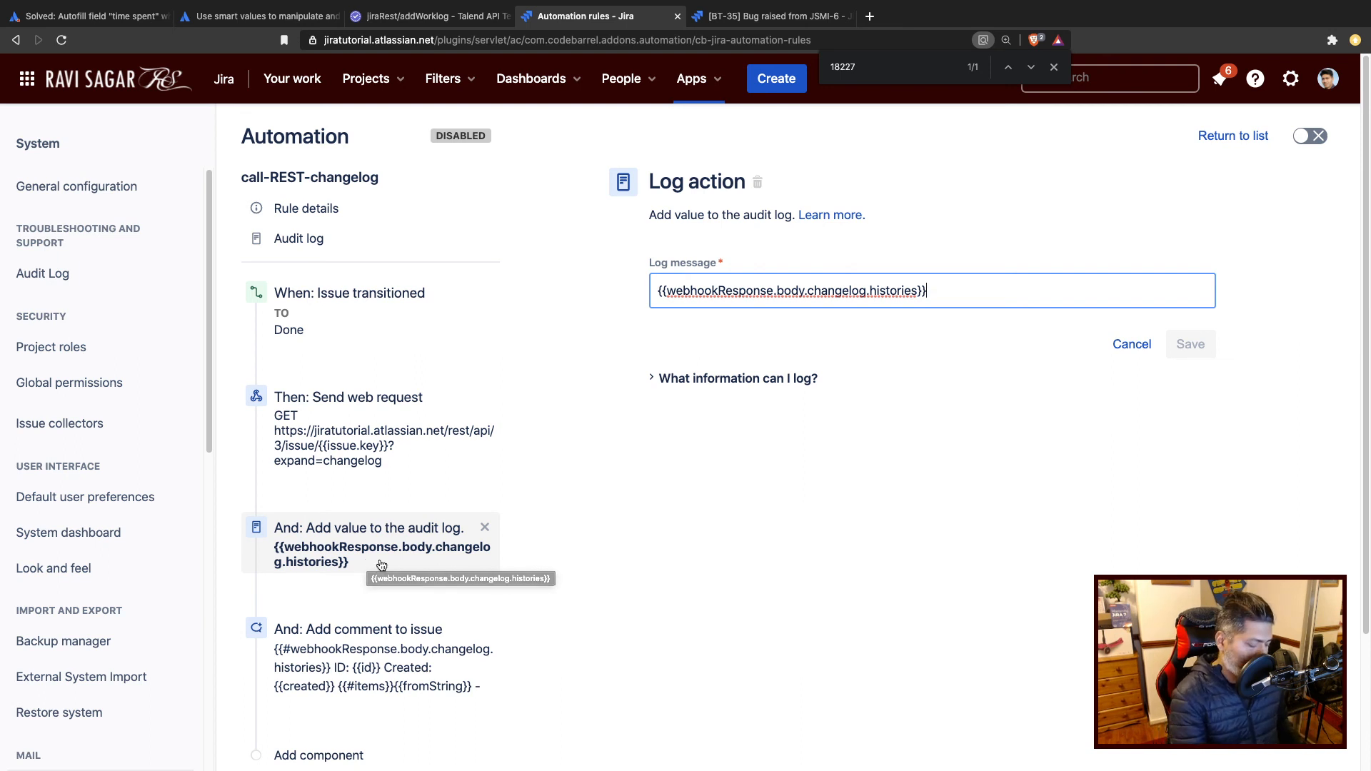
Open ravisagar.in in a new tab and browse the lesson list of the Mastering Jira Cloud Automation course.
{"action": "key", "text": "ctrl+t"}
{"action": "type", "text": "rav"}
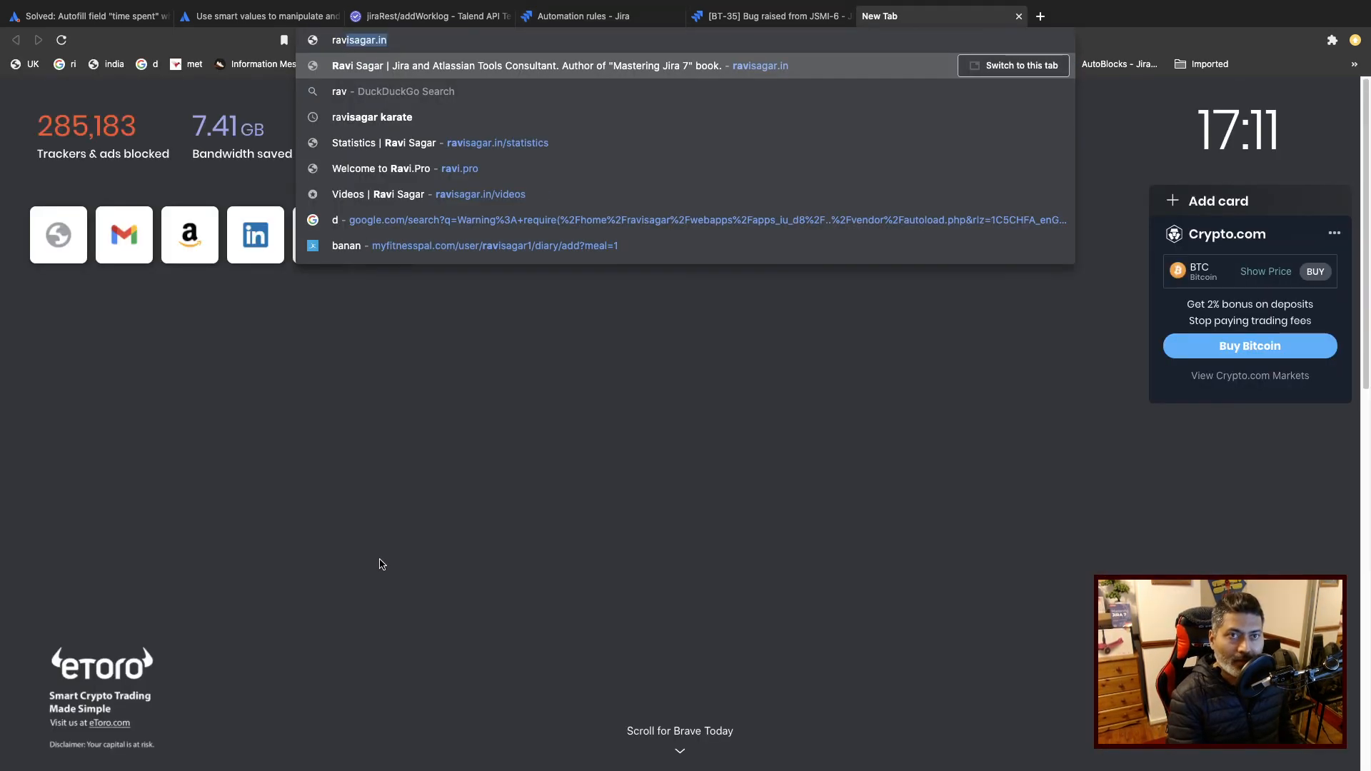
{"action": "key", "text": "Return"}
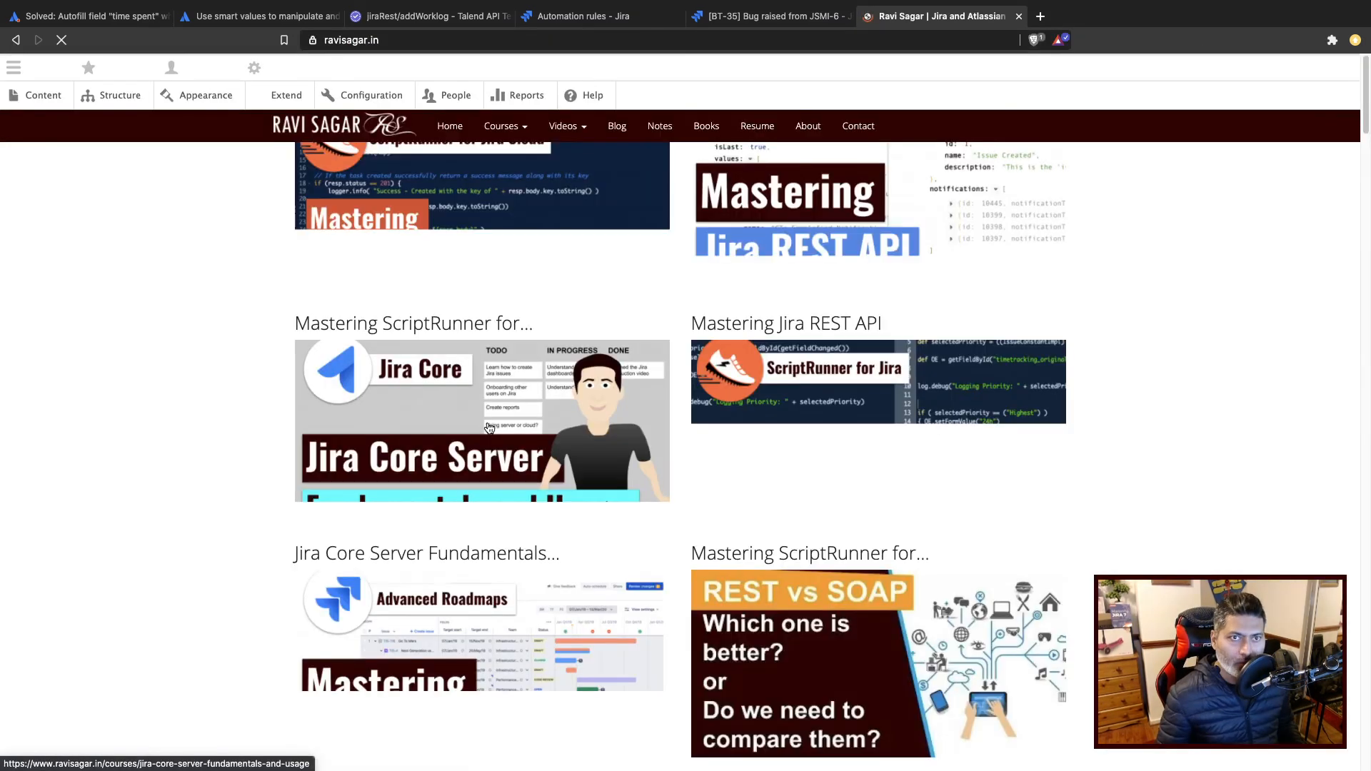
{"action": "left_click", "coordinate": [530, 132]}
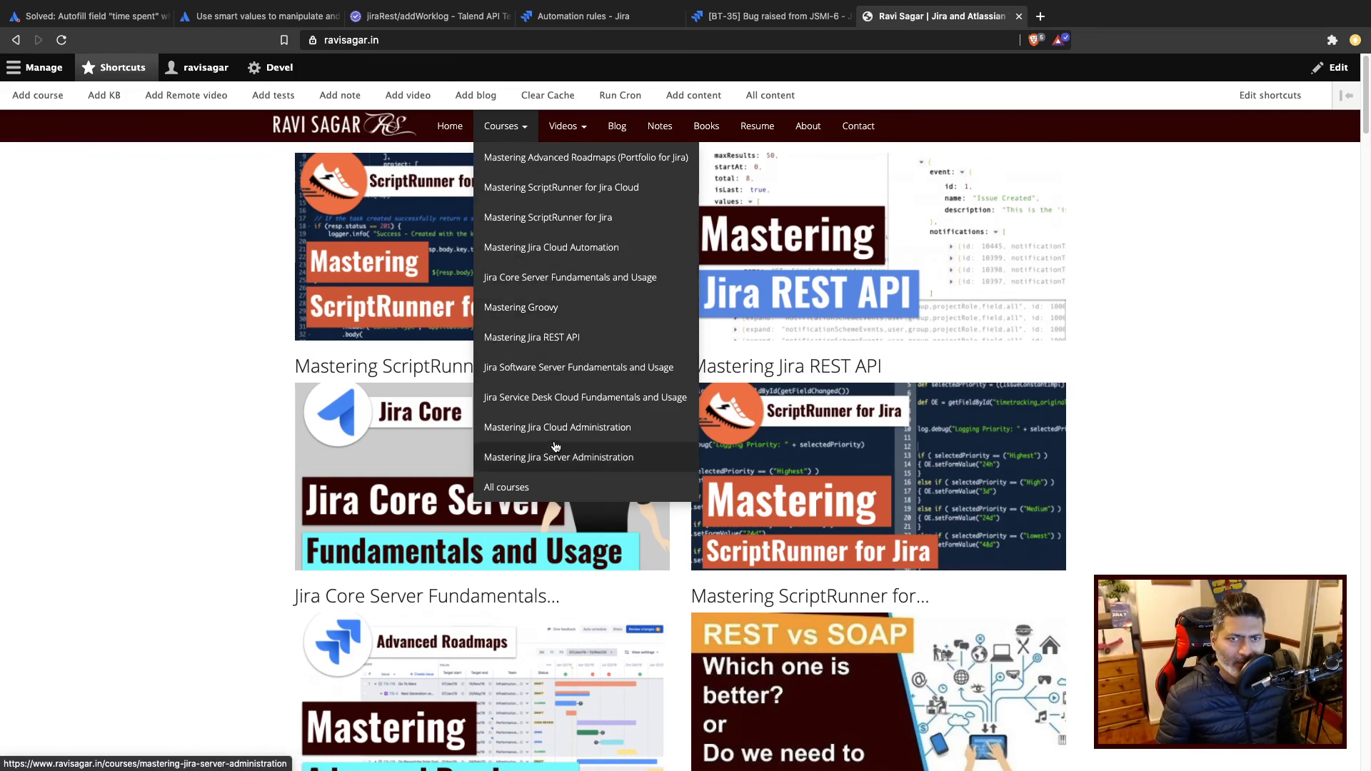
{"action": "left_click", "coordinate": [586, 248]}
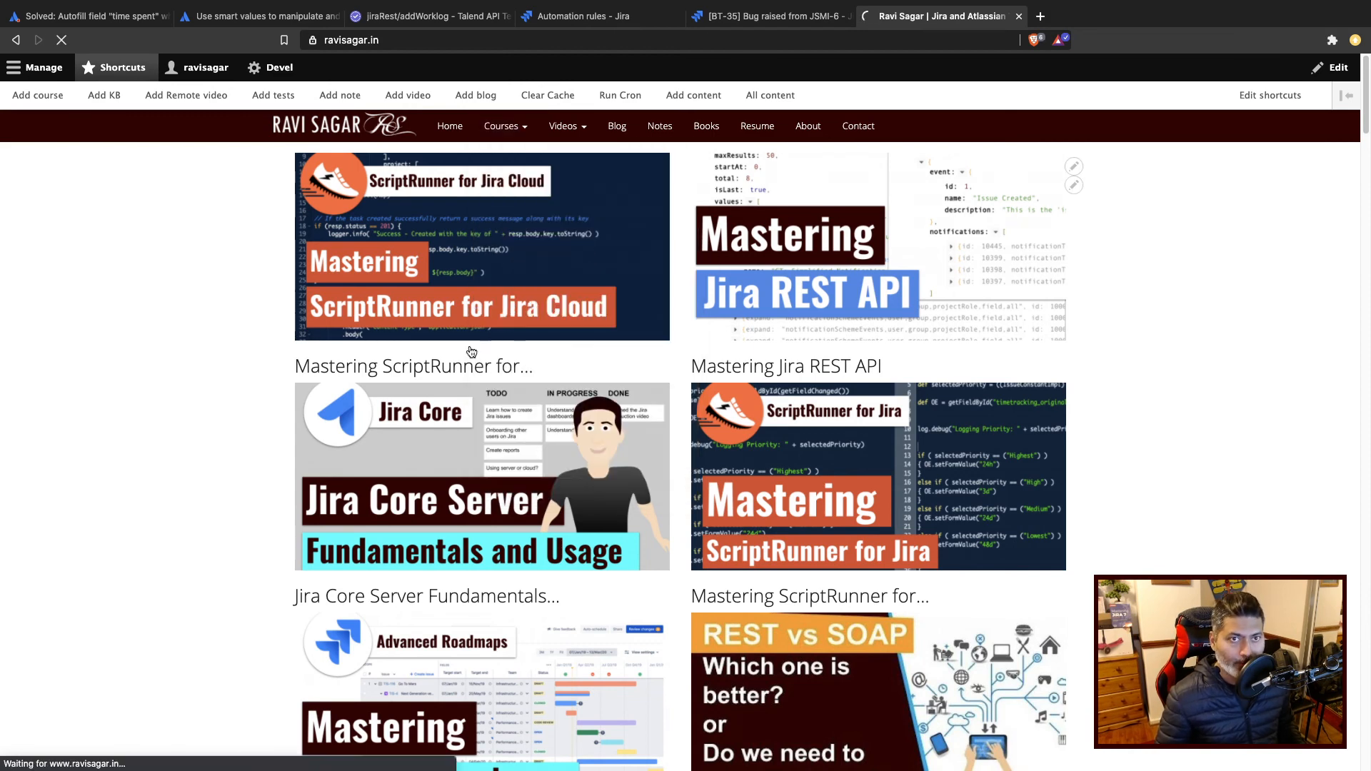
{"action": "scroll", "coordinate": [390, 425], "scroll_direction": "down", "scroll_amount": 10}
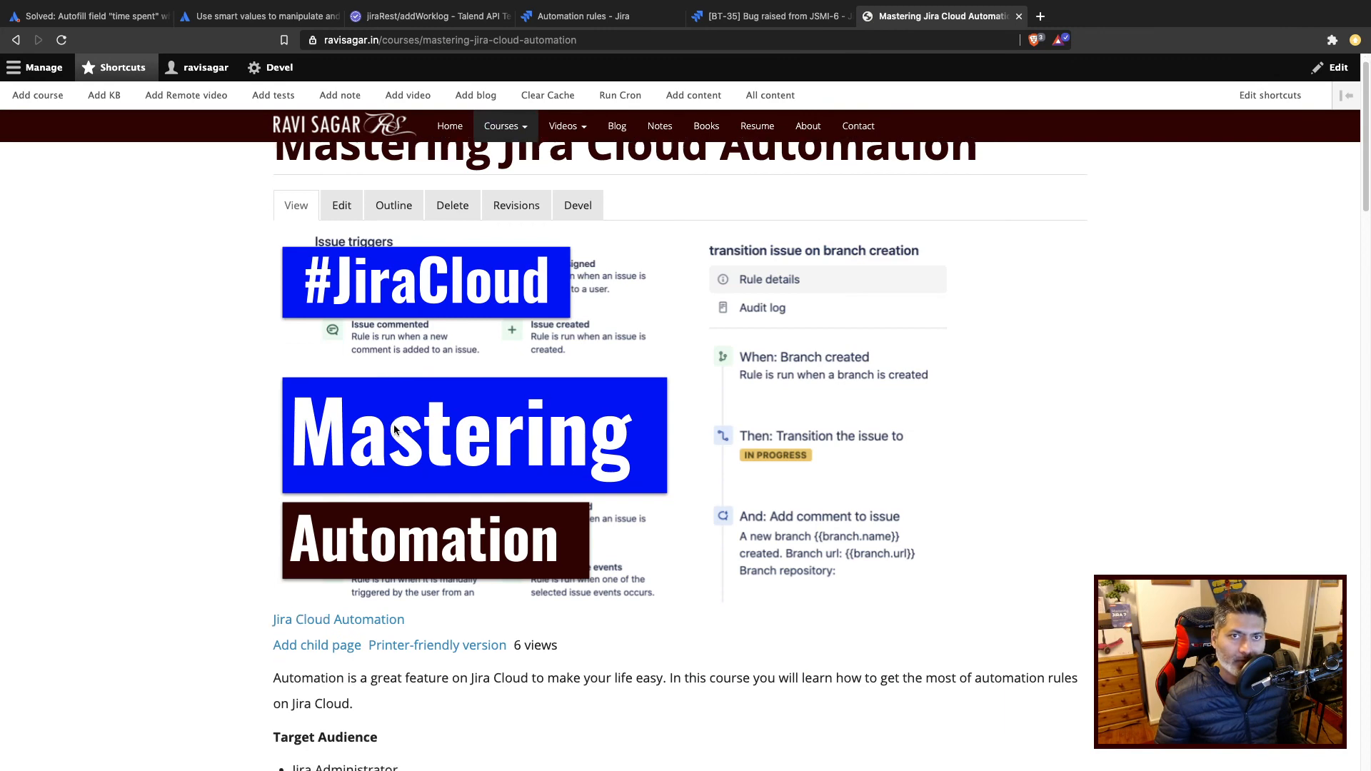
{"action": "scroll", "coordinate": [395, 429], "scroll_direction": "down", "scroll_amount": 10}
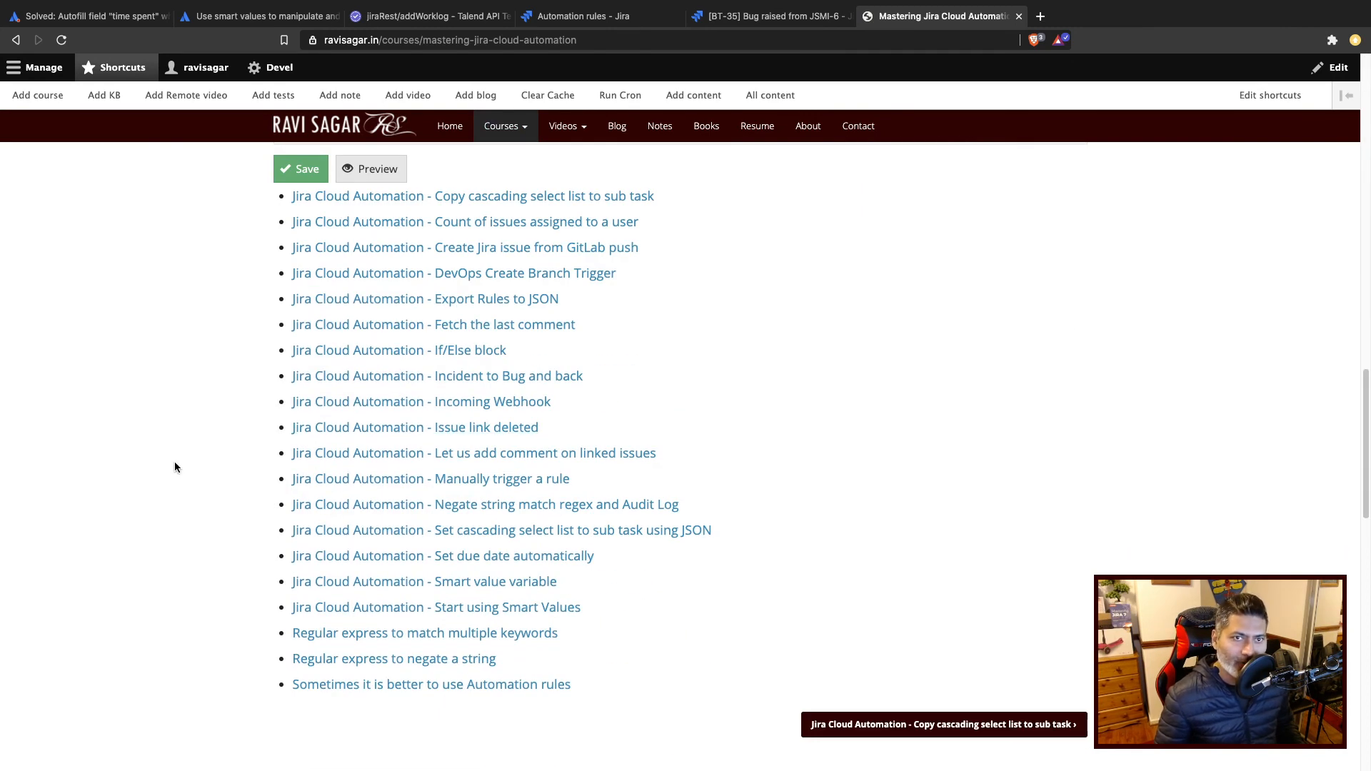
Find "webhoo" on the course page, view the Incoming Webhook lesson and return to the lesson list.
{"action": "key", "text": "ctrl+f"}
{"action": "type", "text": "webhoo"}
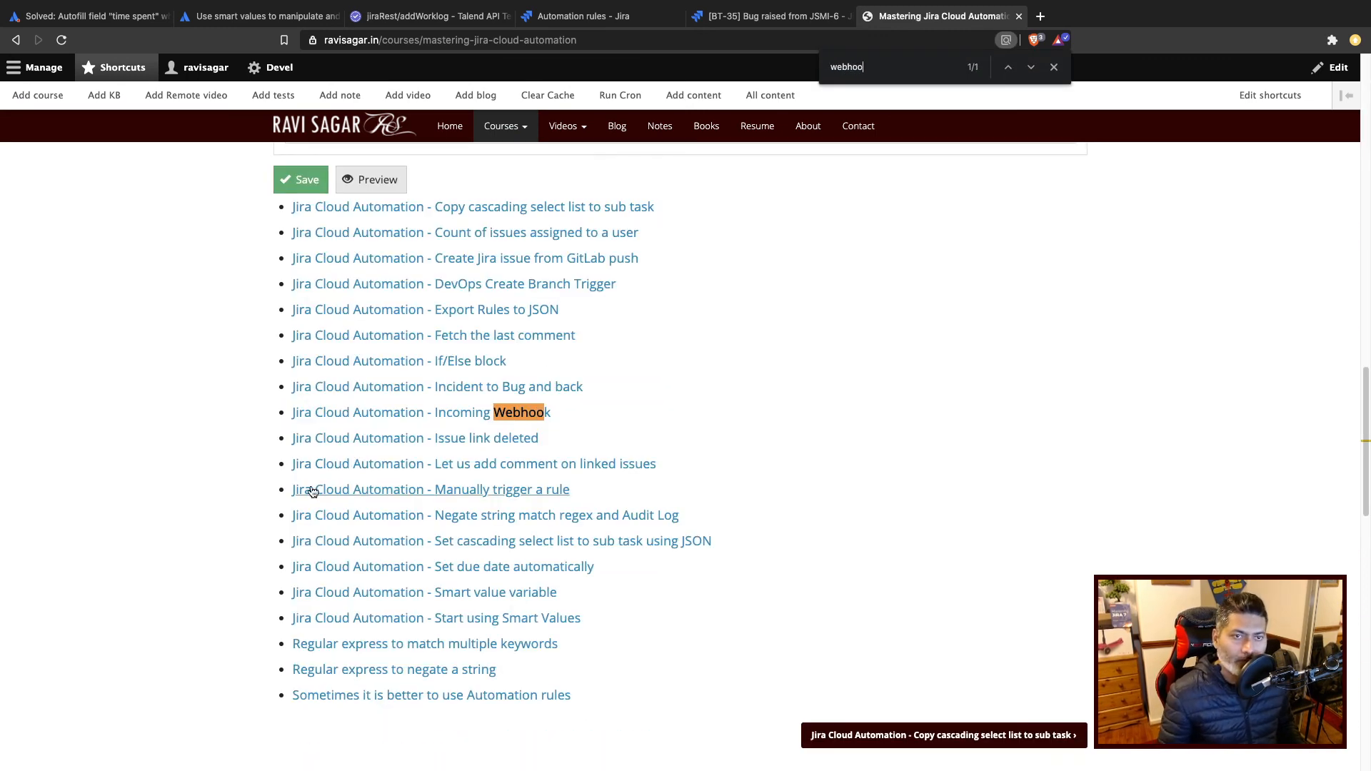
{"action": "left_click", "coordinate": [369, 419]}
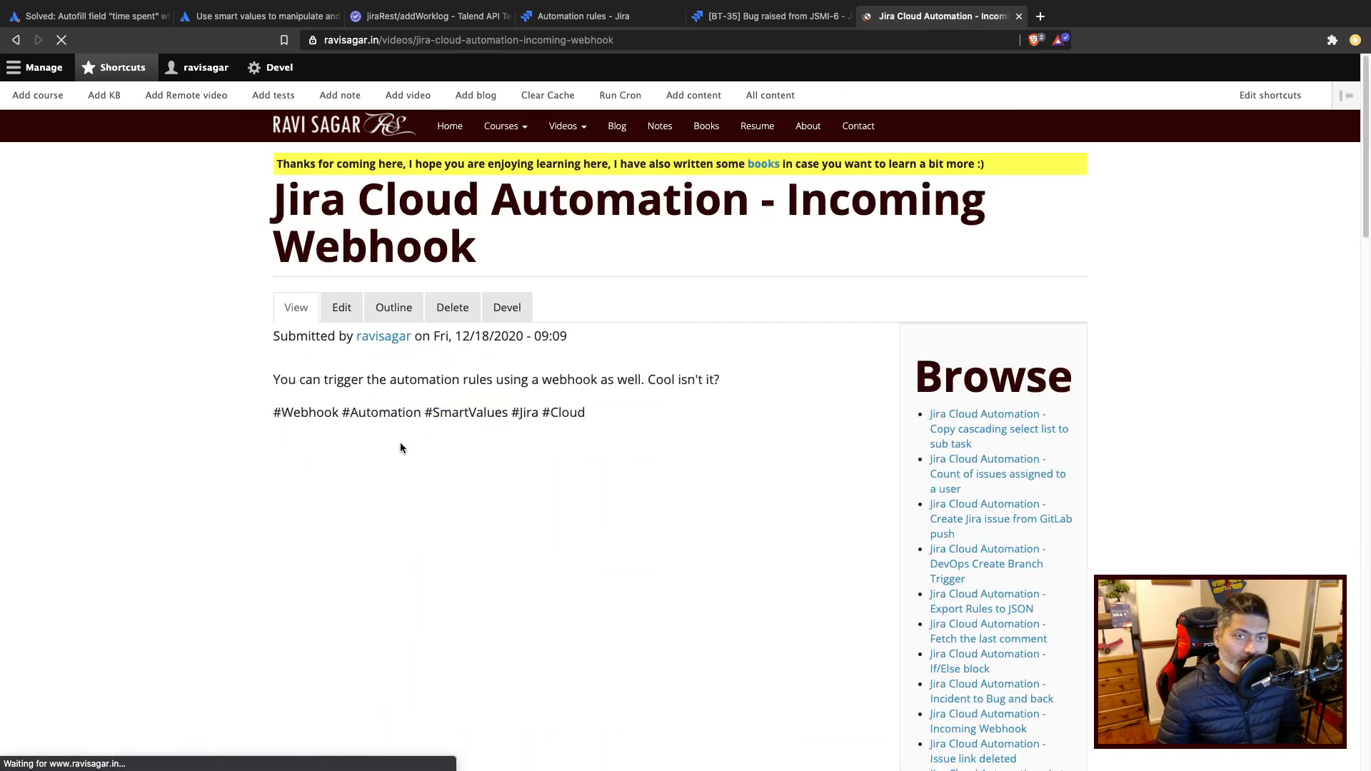
{"action": "scroll", "coordinate": [154, 421], "scroll_direction": "down", "scroll_amount": 1}
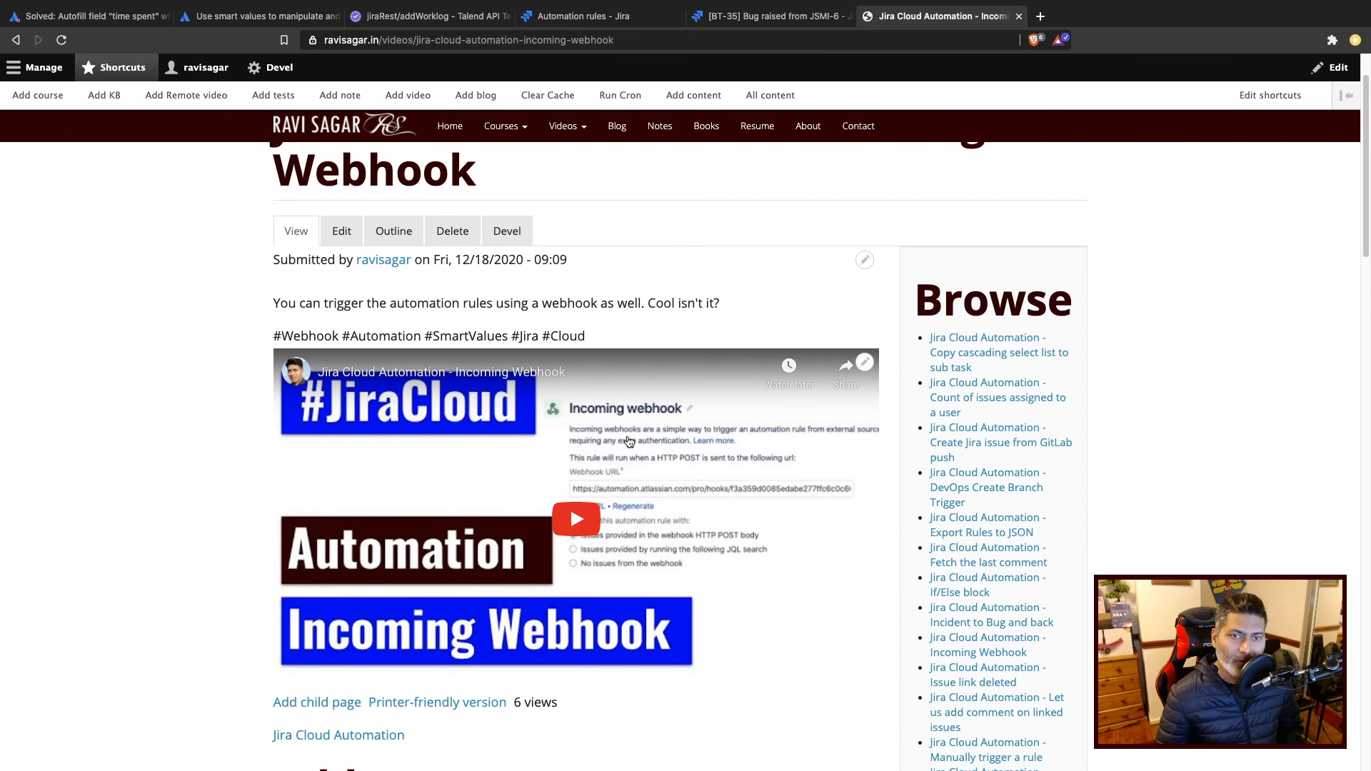
{"action": "left_click", "coordinate": [15, 40]}
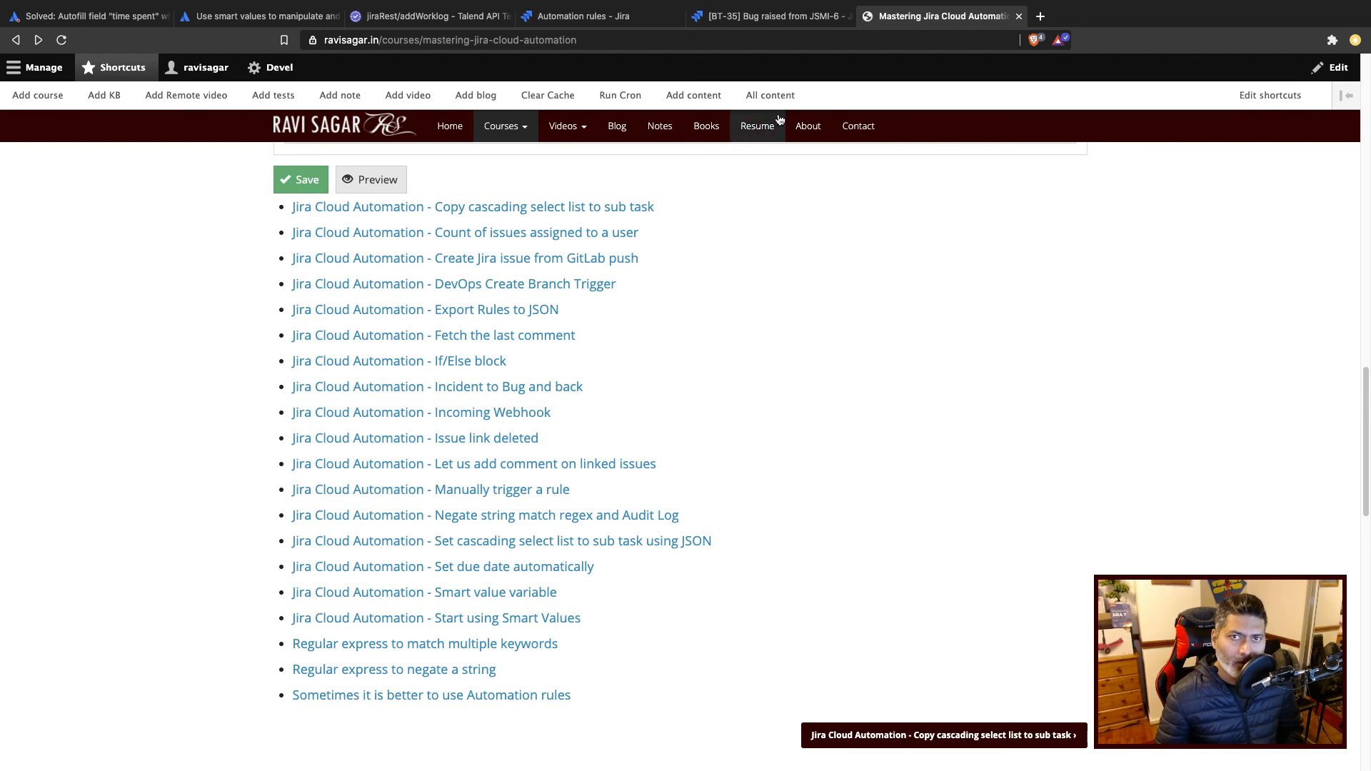
Switch back to issue BT-35 and review the automation comment in its activity section.
{"action": "left_click", "coordinate": [772, 19]}
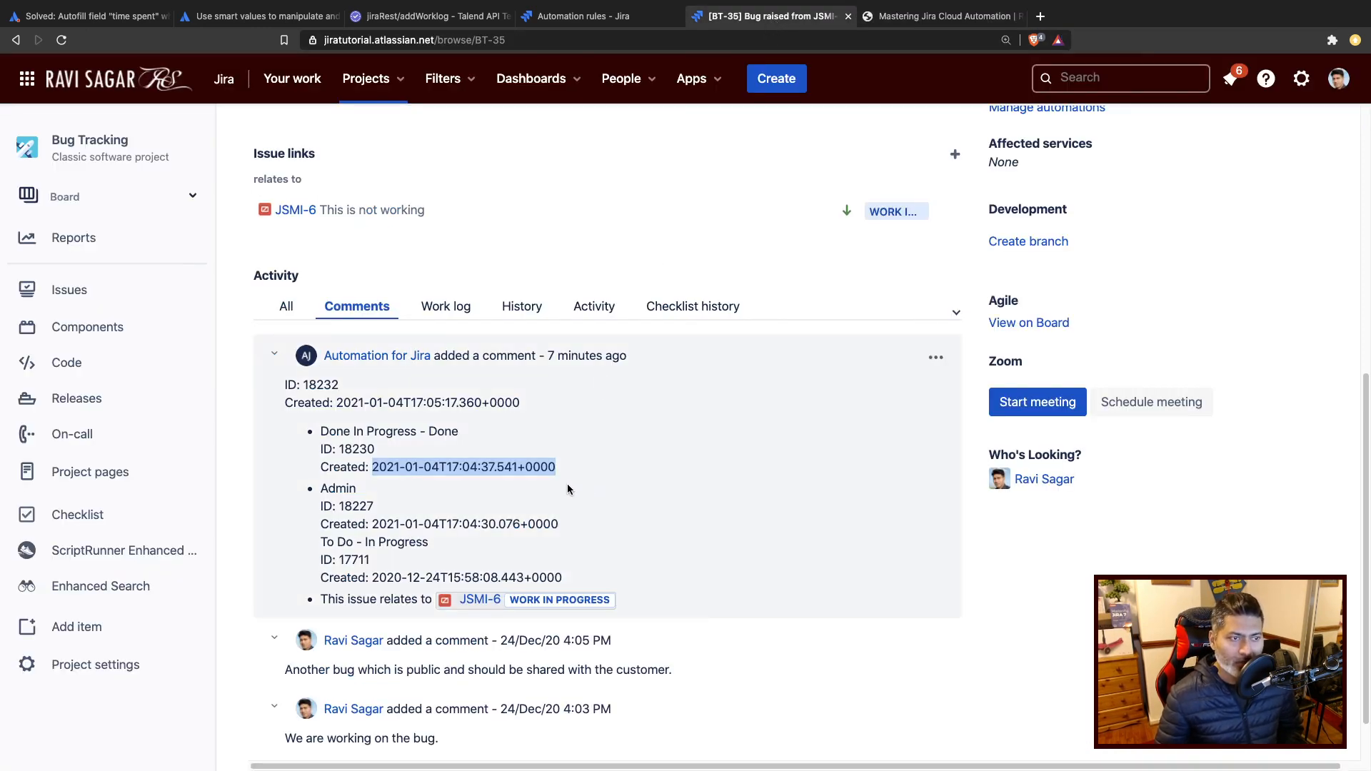
{"action": "scroll", "coordinate": [569, 489], "scroll_direction": "up", "scroll_amount": 1}
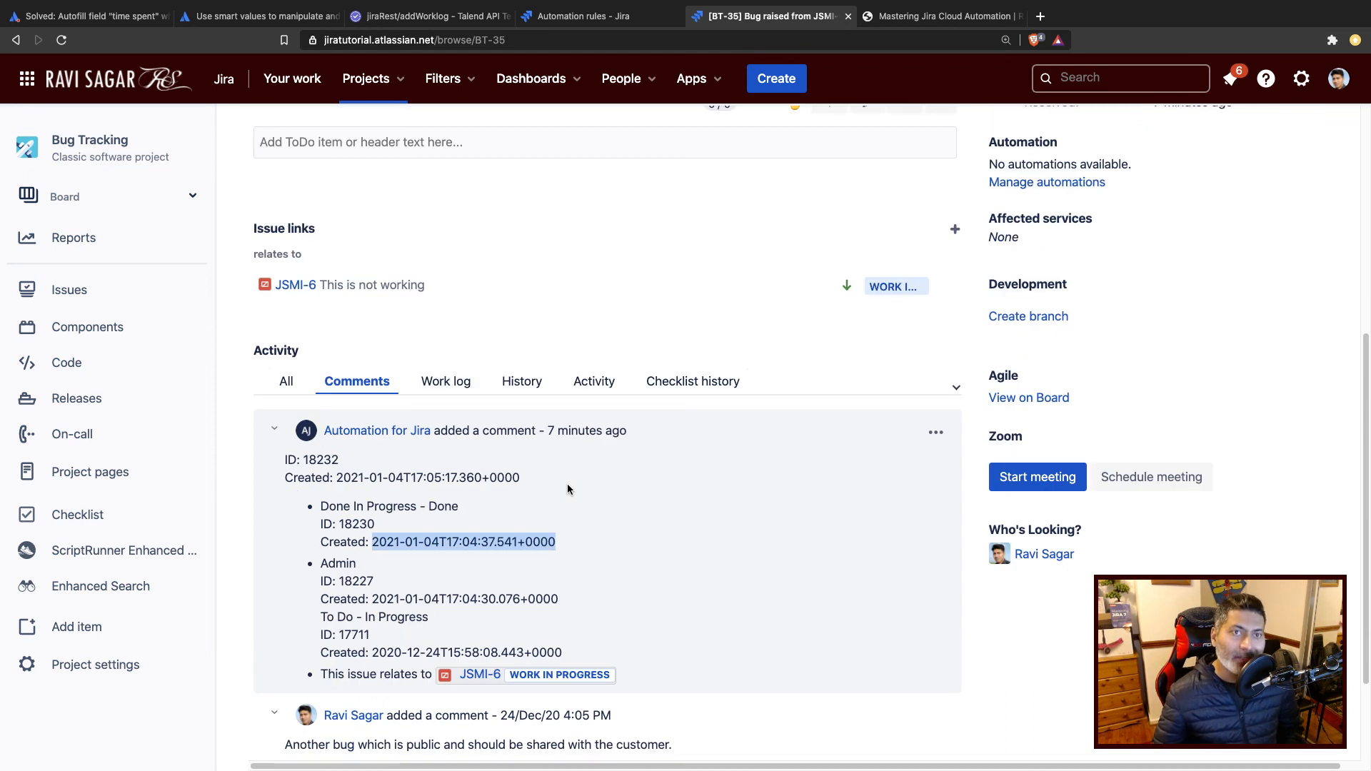